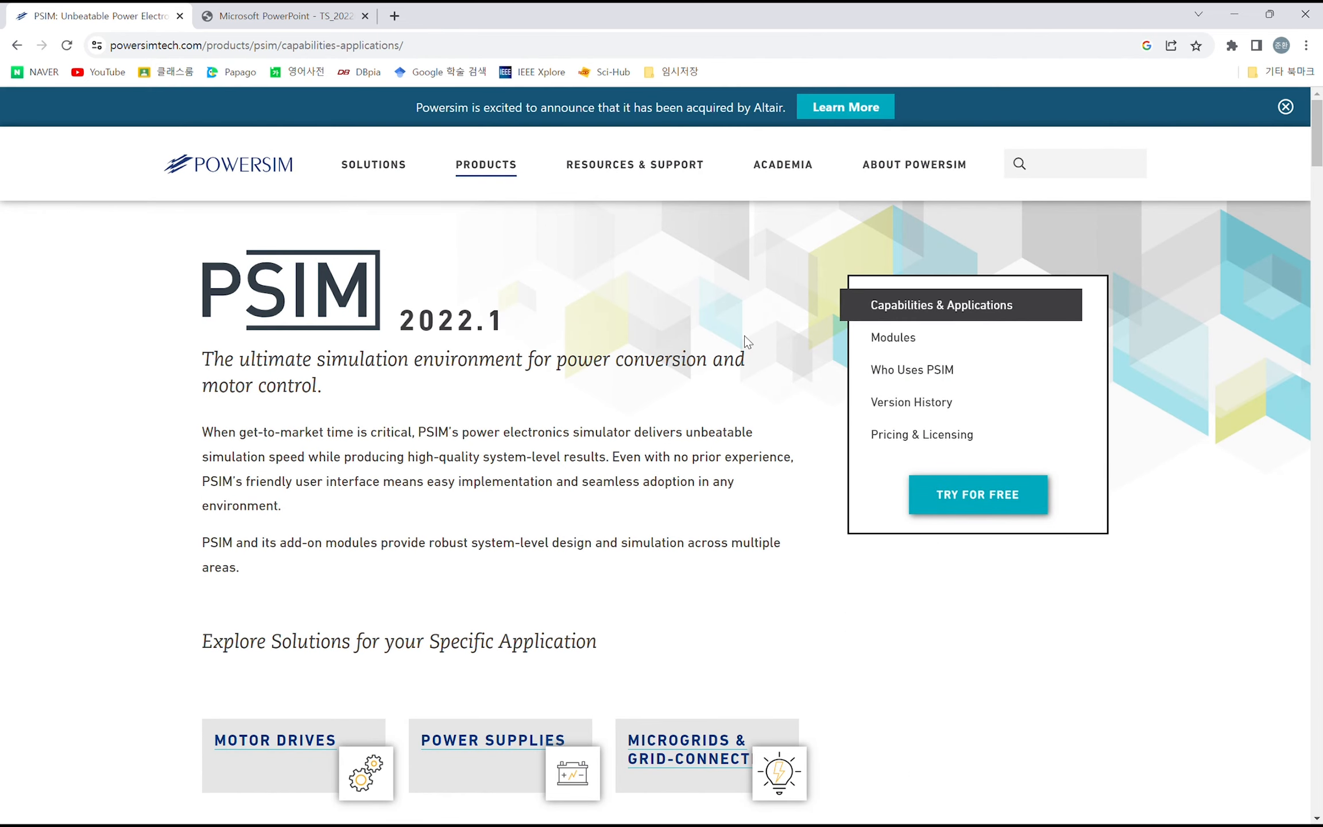
- Open the PSIM demo download form from the free trial page
{"action": "left_click", "coordinate": [978, 495]}
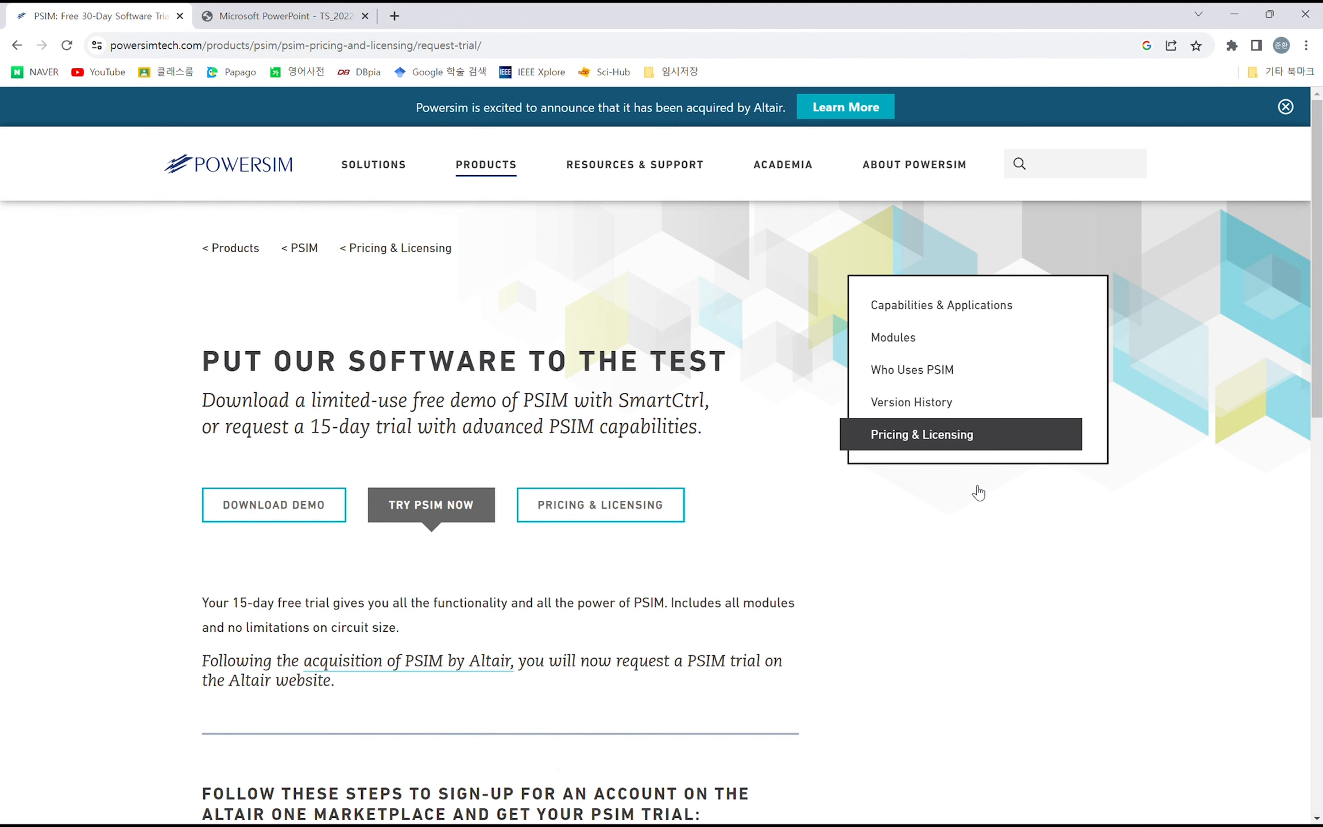
{"action": "scroll", "coordinate": [495, 423], "scroll_direction": "down", "scroll_amount": 5}
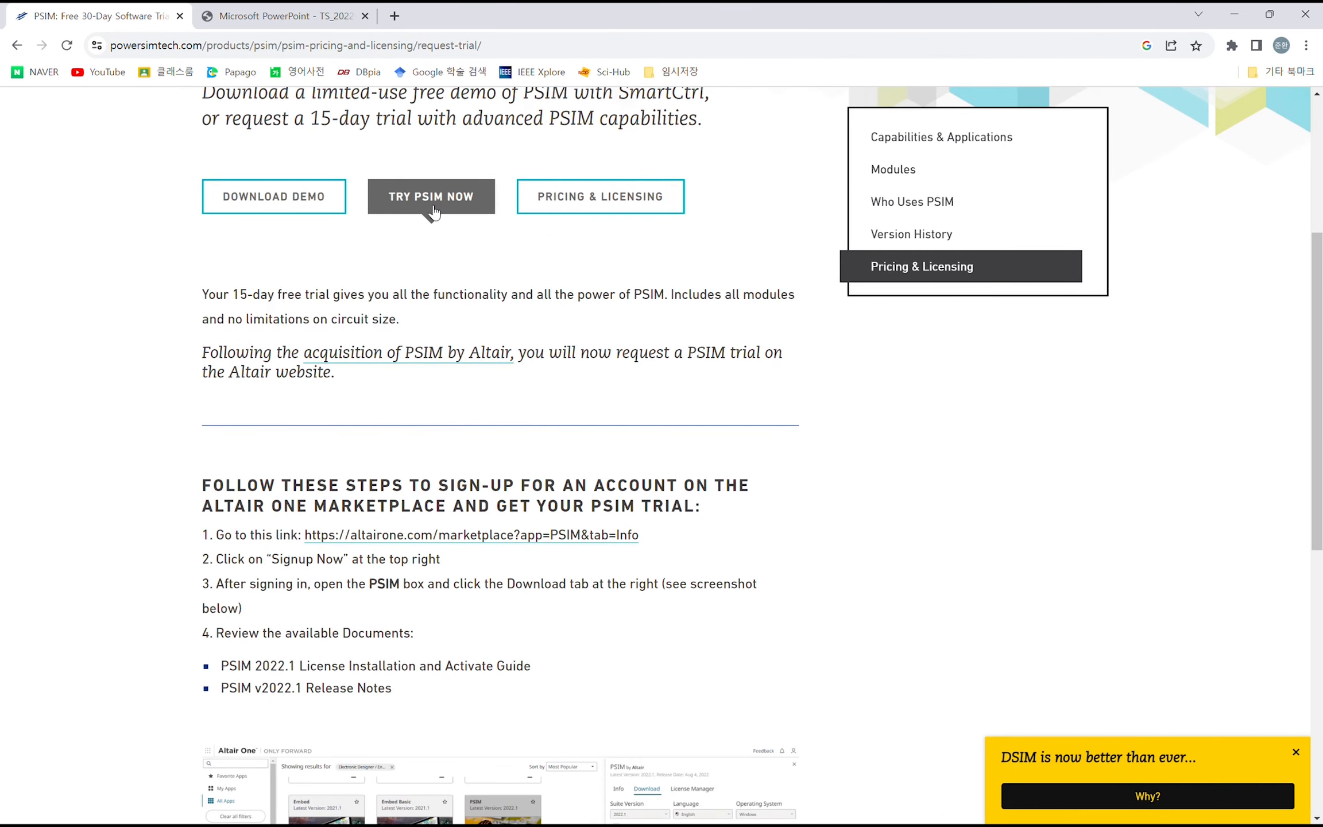
{"action": "left_click", "coordinate": [330, 196]}
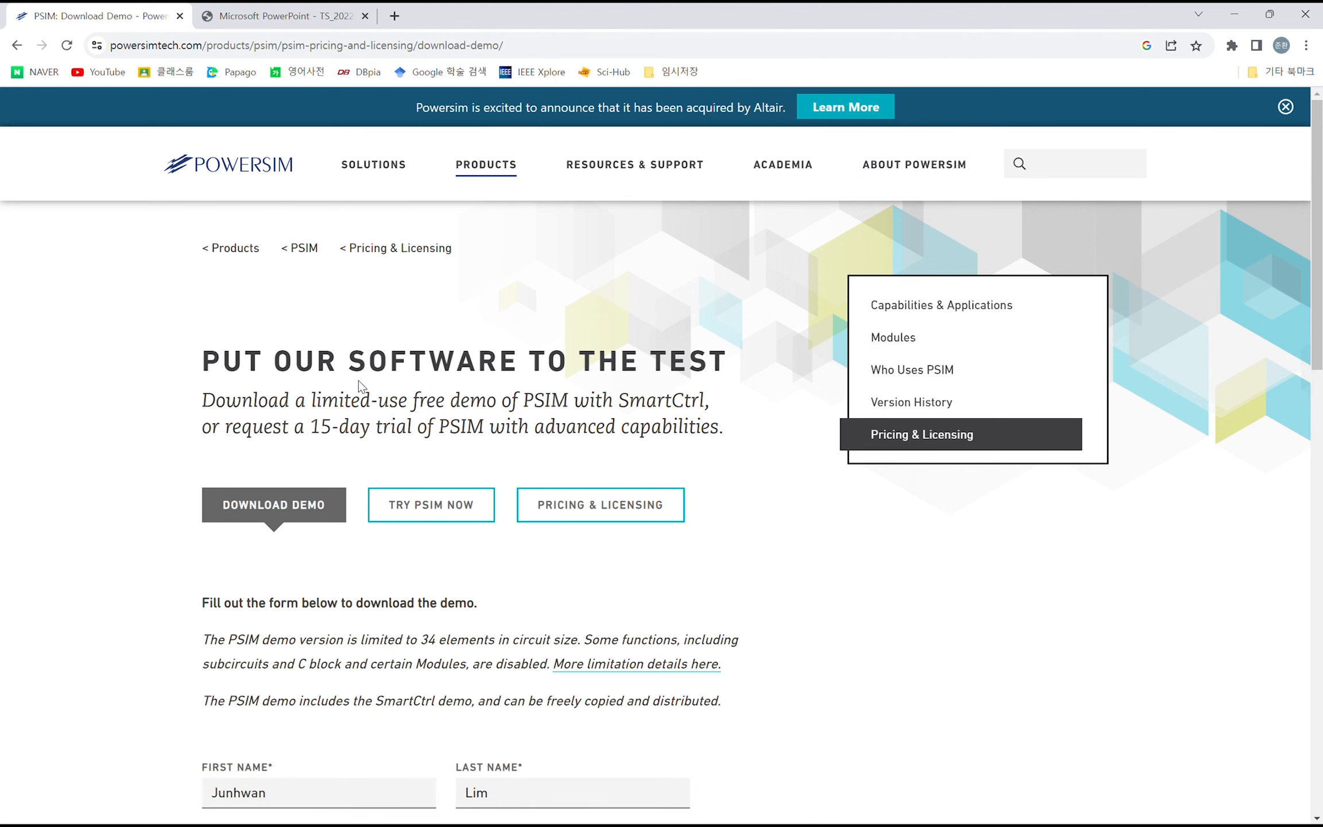
- Check the contact and affiliation details in the PSIM demo request form and submit it
{"action": "scroll", "coordinate": [501, 440], "scroll_direction": "down", "scroll_amount": 8}
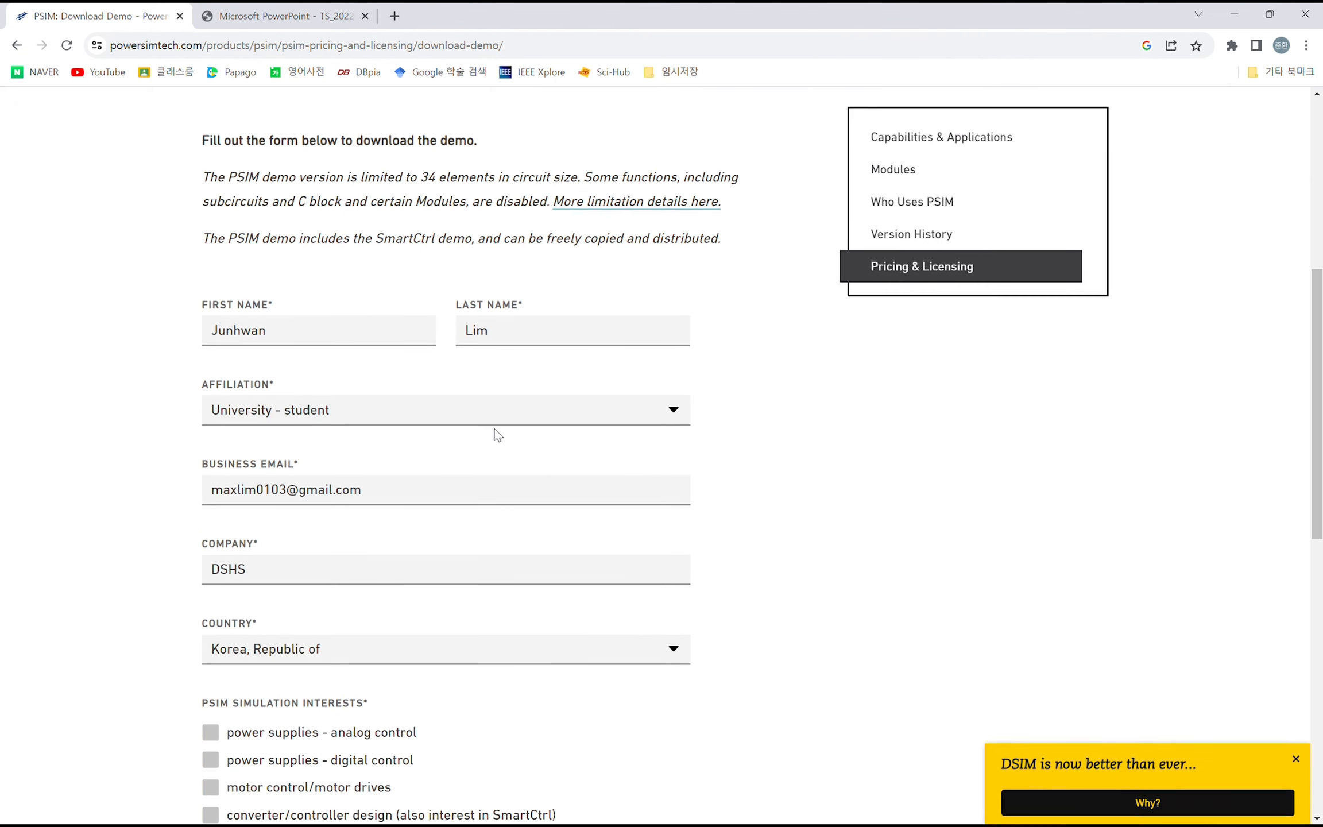
{"action": "scroll", "coordinate": [493, 435], "scroll_direction": "down", "scroll_amount": 1}
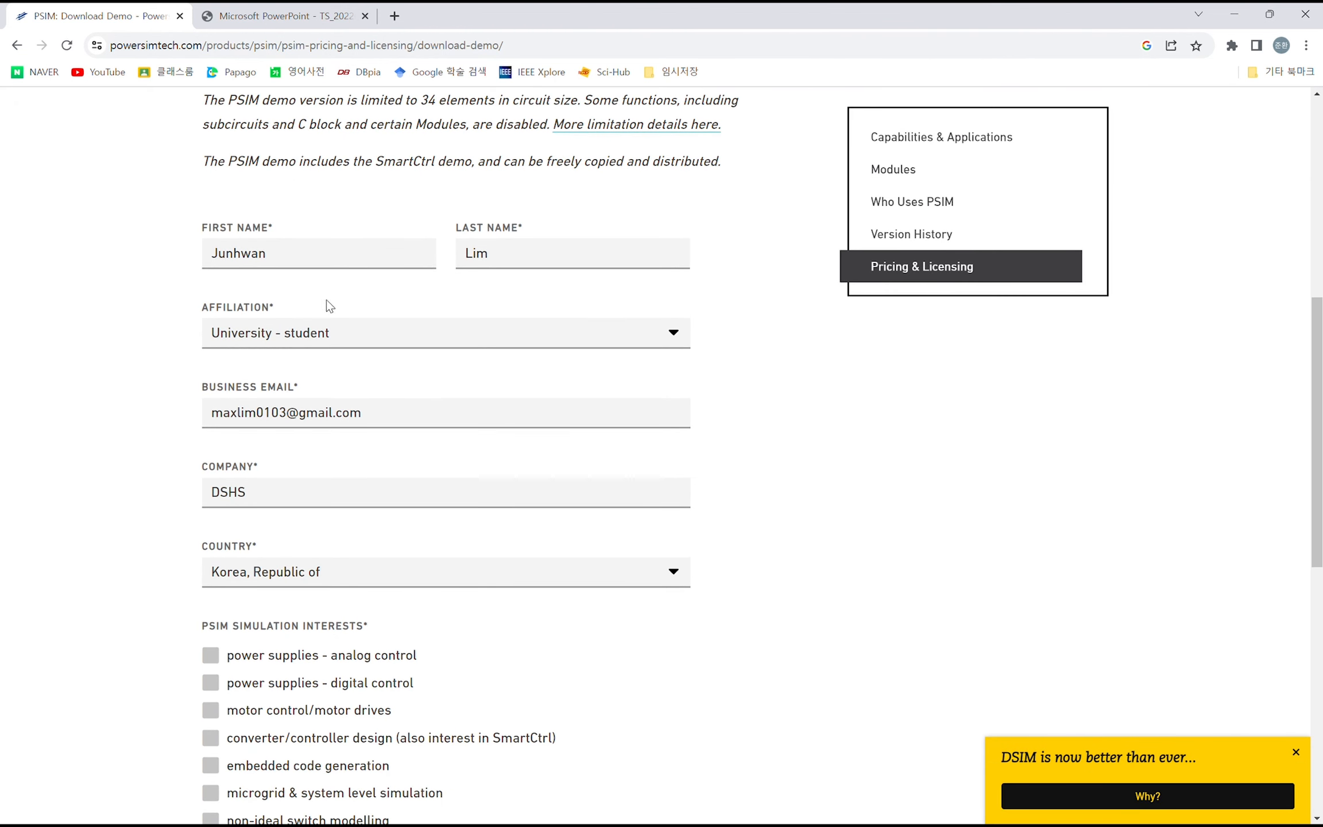
{"action": "scroll", "coordinate": [327, 300], "scroll_direction": "up", "scroll_amount": 2}
{"action": "scroll", "coordinate": [369, 354], "scroll_direction": "down", "scroll_amount": 2}
{"action": "double_click", "coordinate": [222, 232]}
{"action": "left_click", "coordinate": [474, 236]}
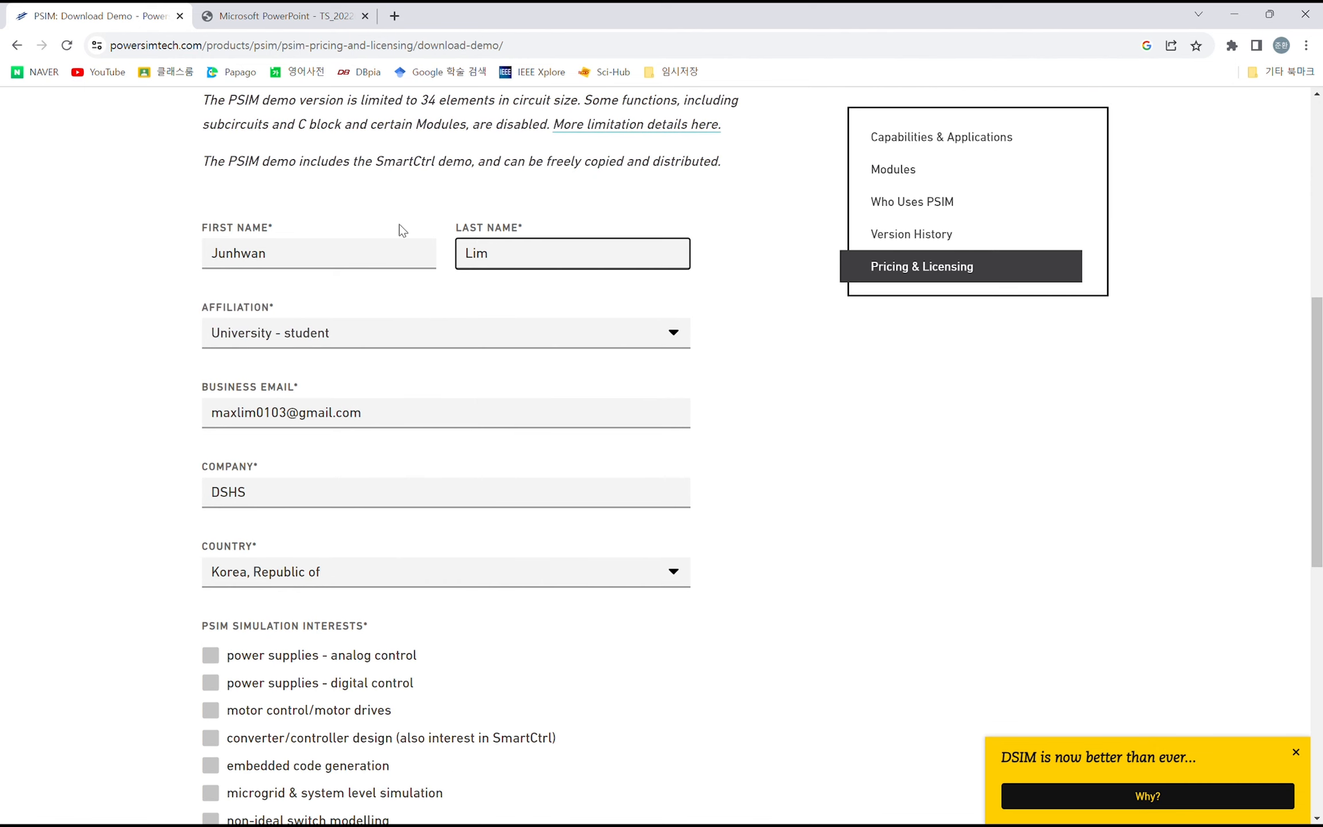
{"action": "left_click", "coordinate": [375, 254]}
{"action": "left_click", "coordinate": [384, 329]}
{"action": "left_click", "coordinate": [849, 426]}
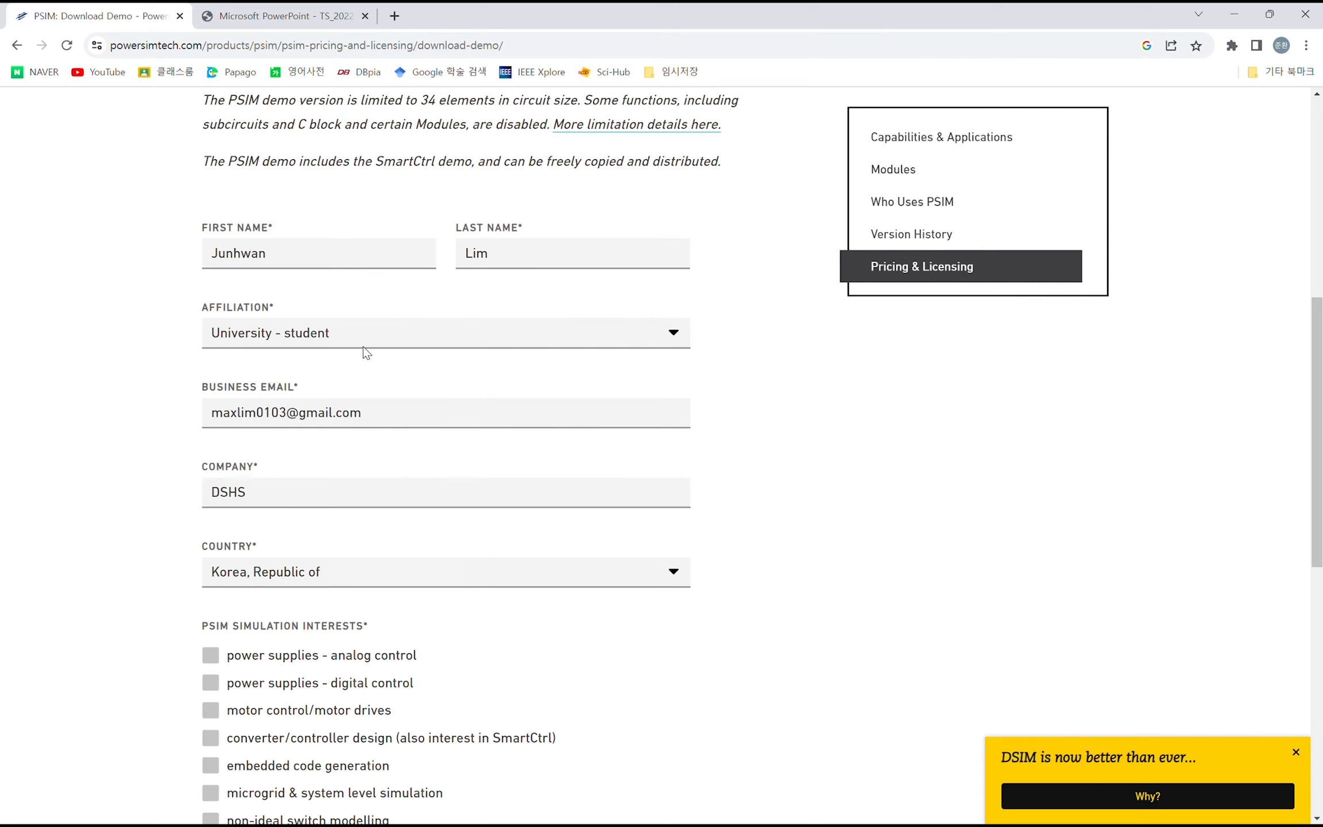
{"action": "left_click", "coordinate": [374, 333]}
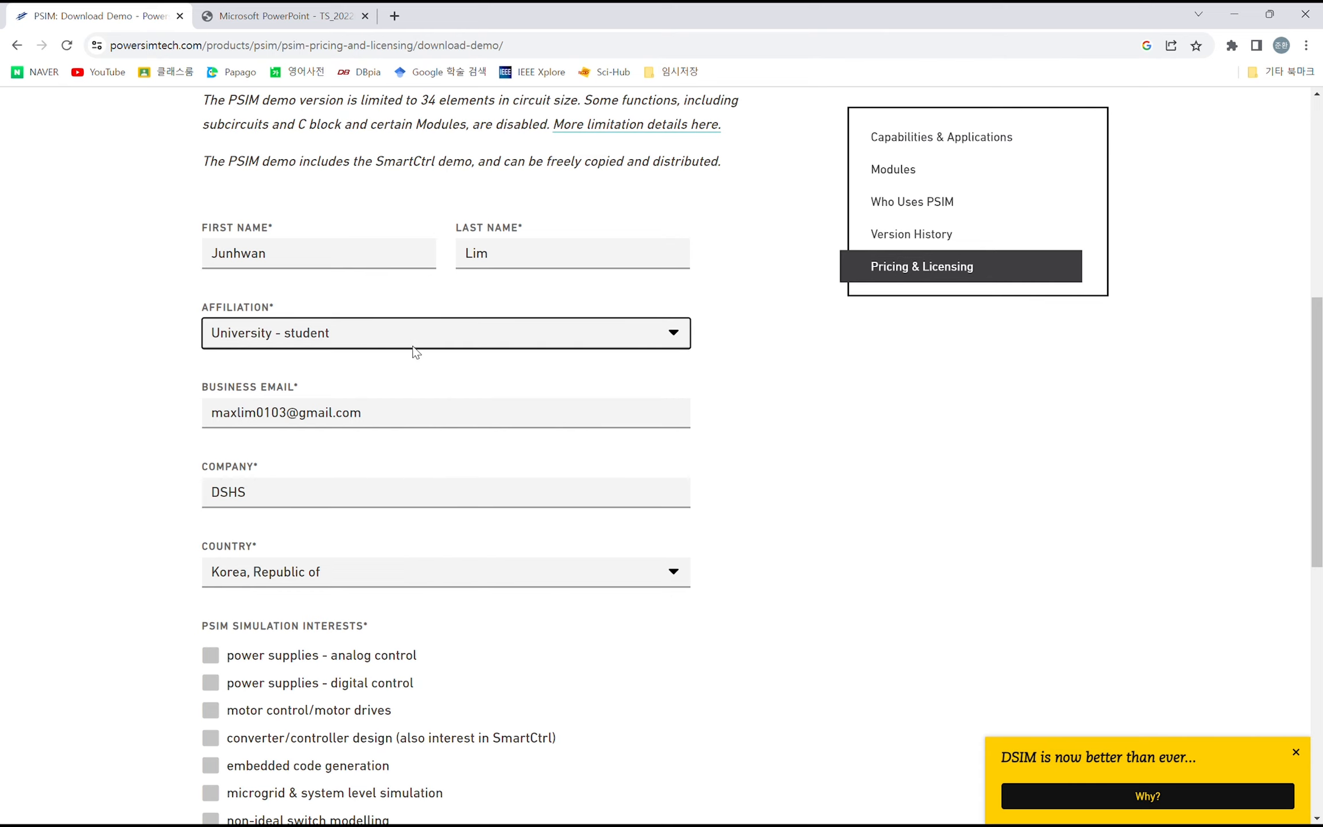
{"action": "scroll", "coordinate": [467, 442], "scroll_direction": "down", "scroll_amount": 6}
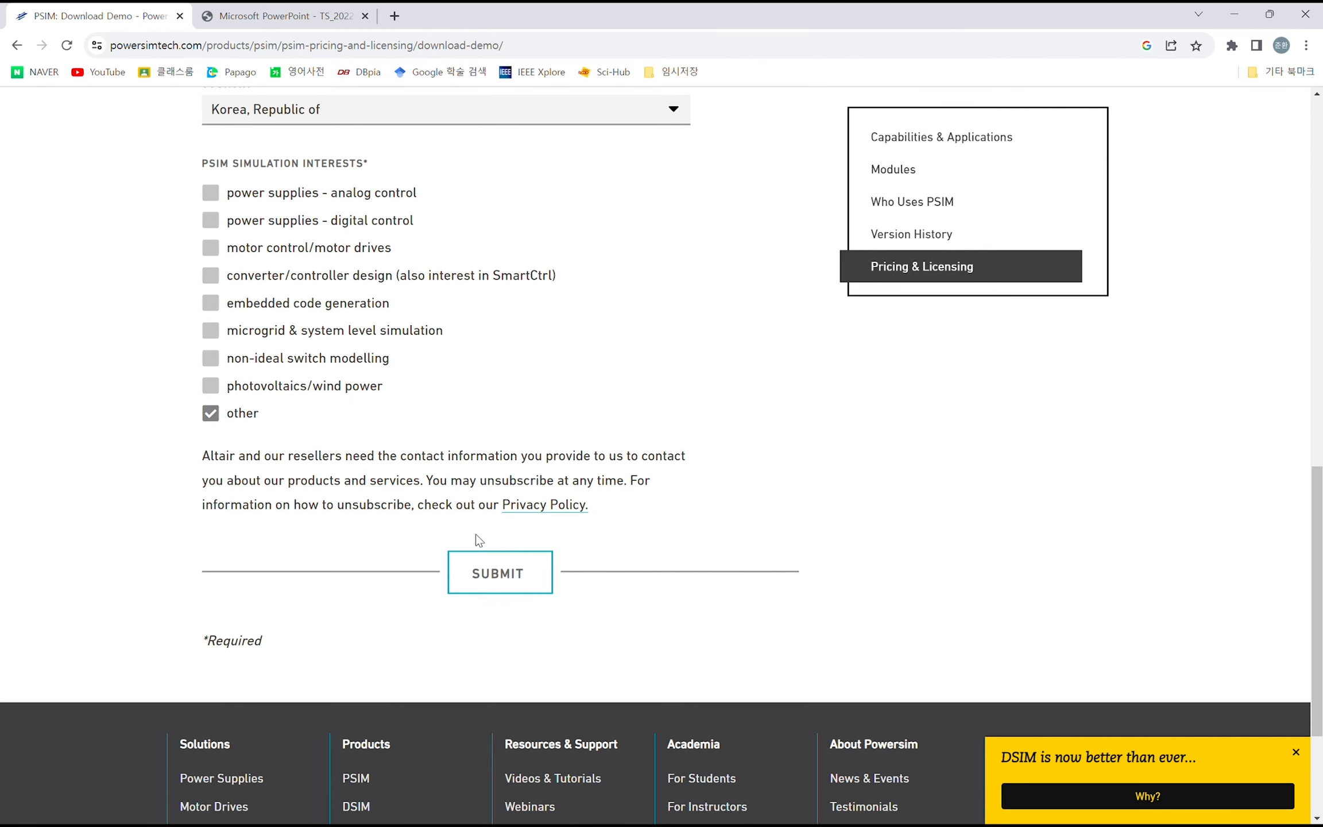
{"action": "left_click", "coordinate": [502, 571]}
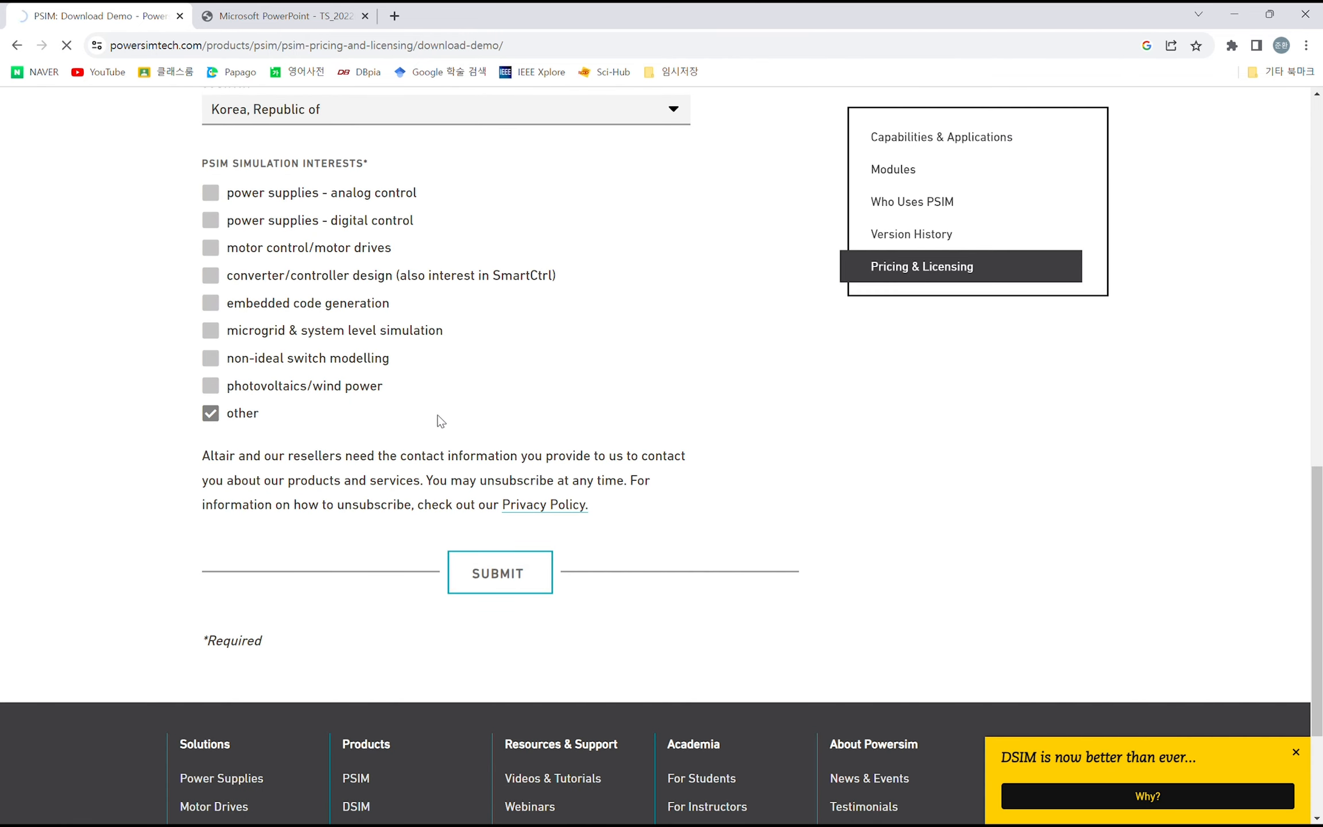
- Download the PSIM & SmartCtrl demo archive Psim_Demo.zip
{"action": "scroll", "coordinate": [551, 523], "scroll_direction": "up", "scroll_amount": 2}
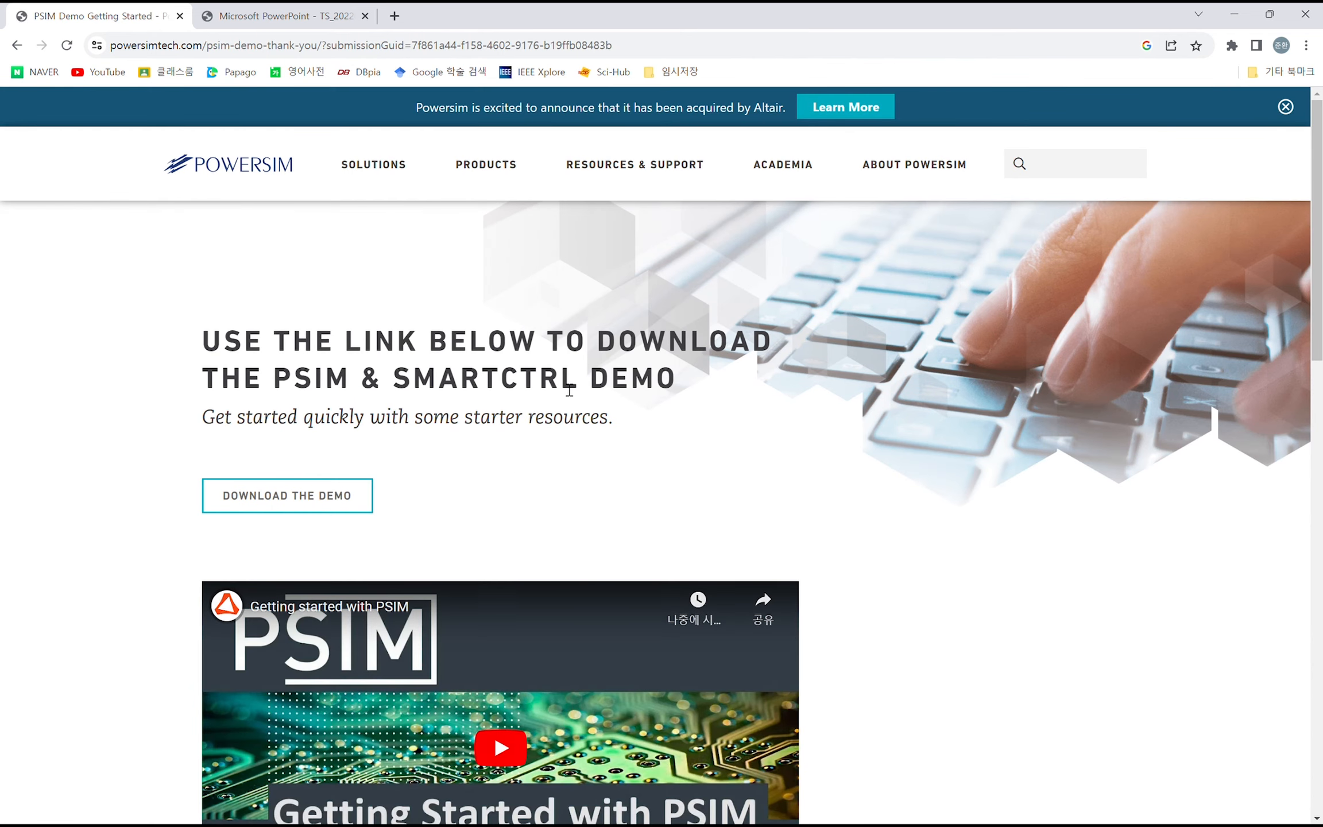
{"action": "left_click", "coordinate": [340, 494]}
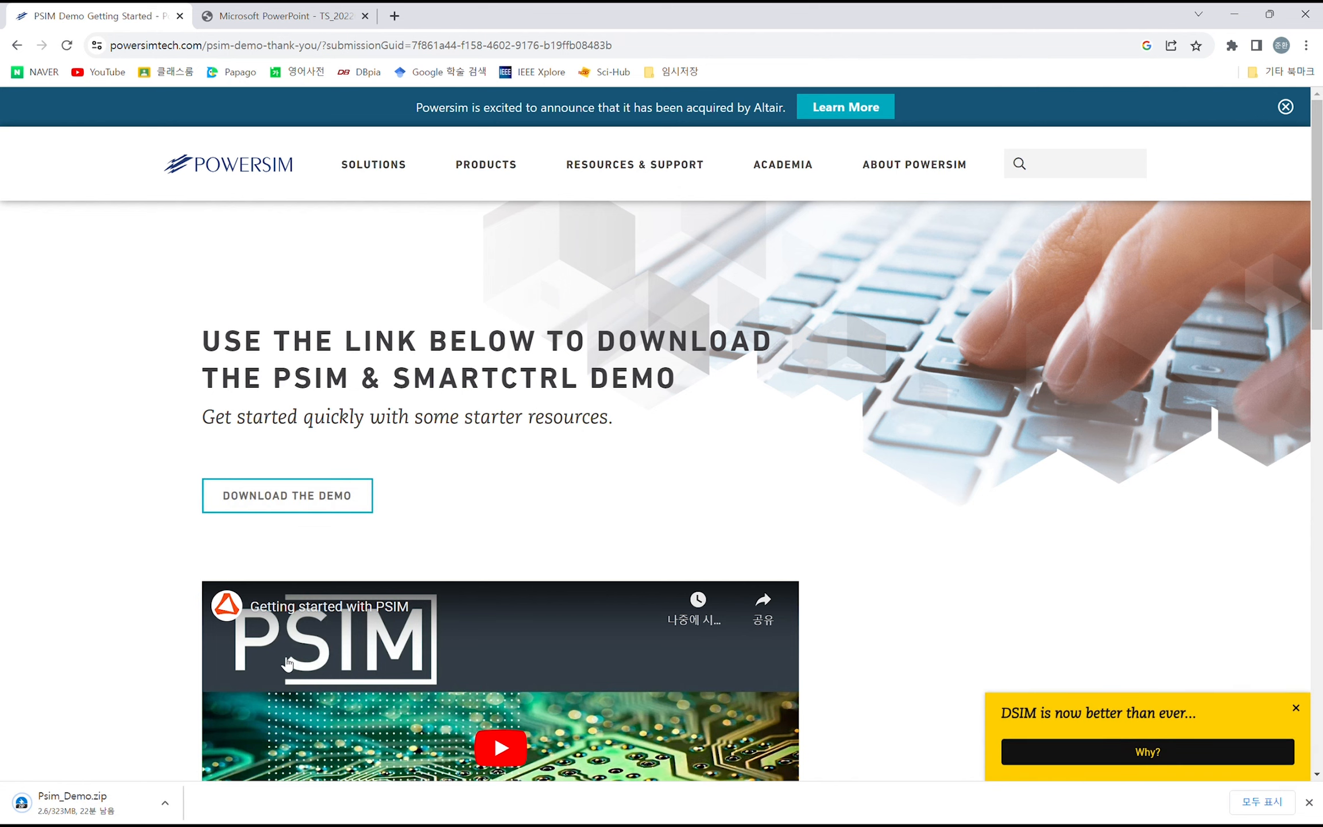
{"action": "left_click", "coordinate": [167, 803]}
{"action": "left_click", "coordinate": [401, 571]}
{"action": "left_click", "coordinate": [165, 803]}
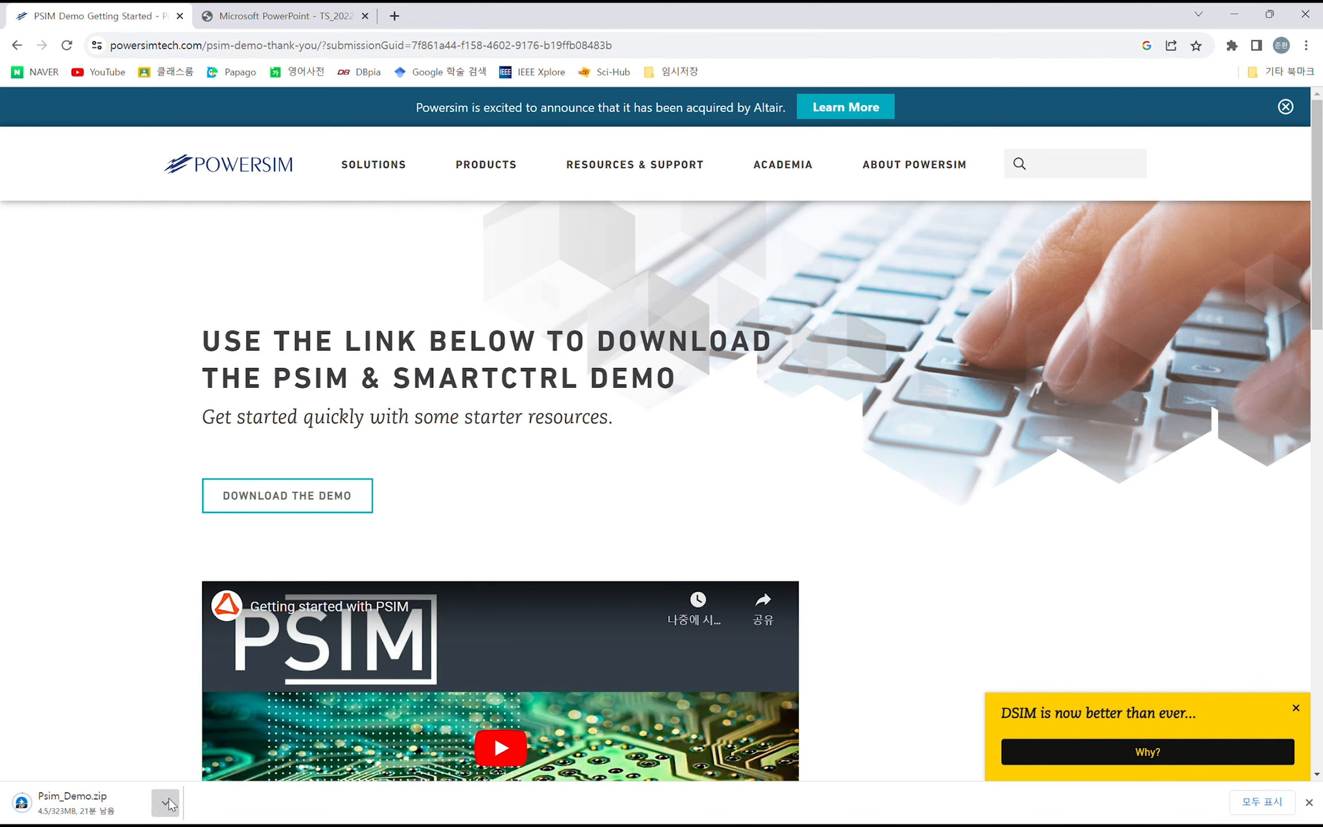
{"action": "left_click", "coordinate": [197, 768]}
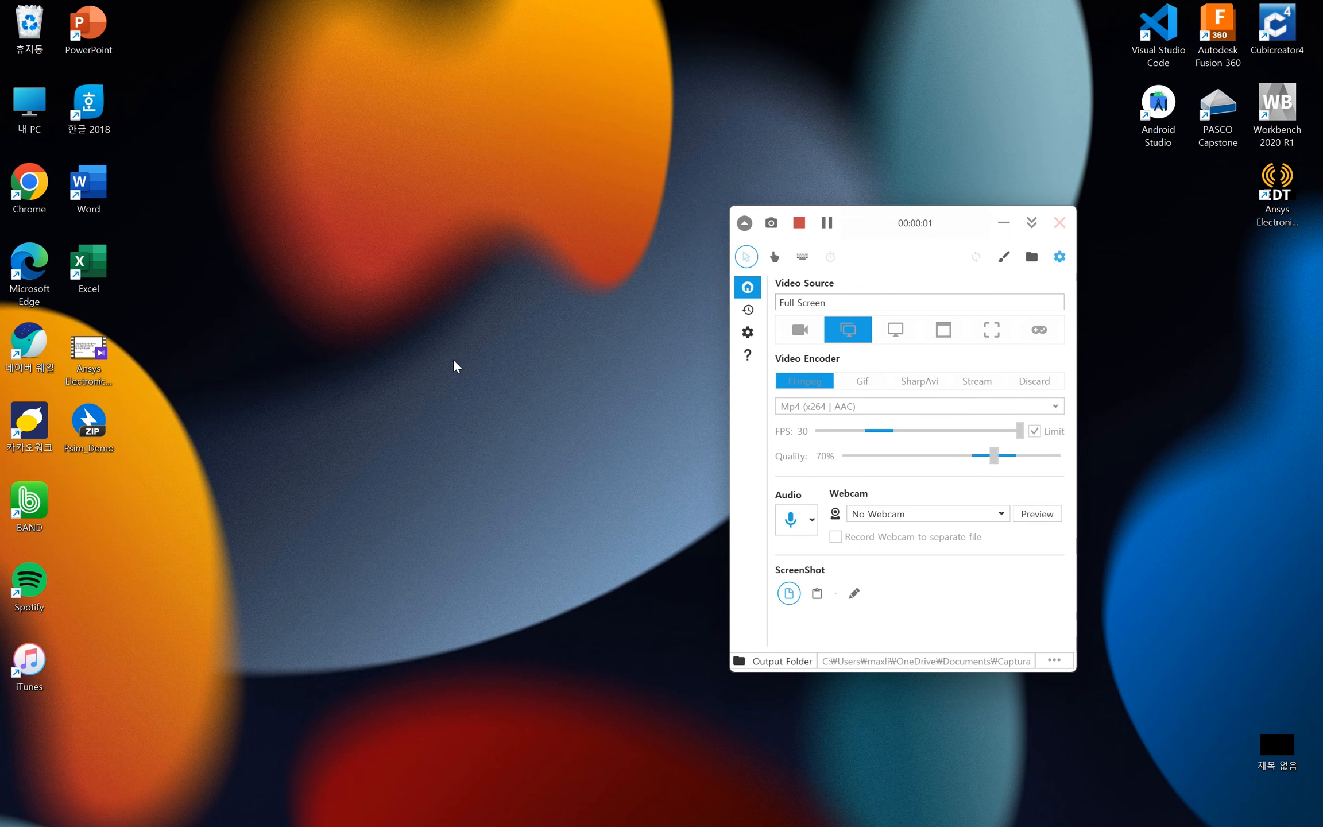
- Extract all files of the Psim_Demo archive to D:\Desktop and place the extracted setup file below the archive on the desktop
{"action": "double_click", "coordinate": [100, 429]}
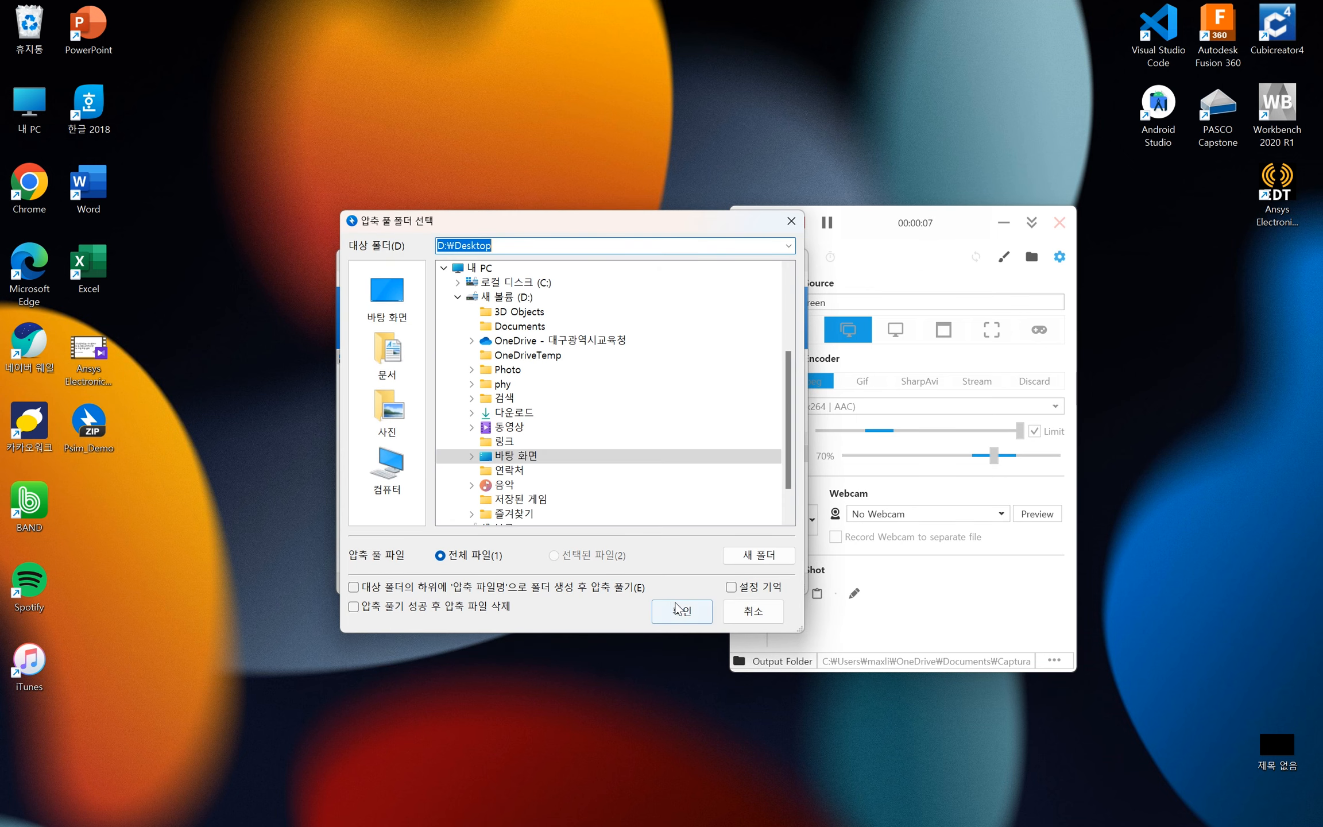
{"action": "left_click", "coordinate": [678, 609]}
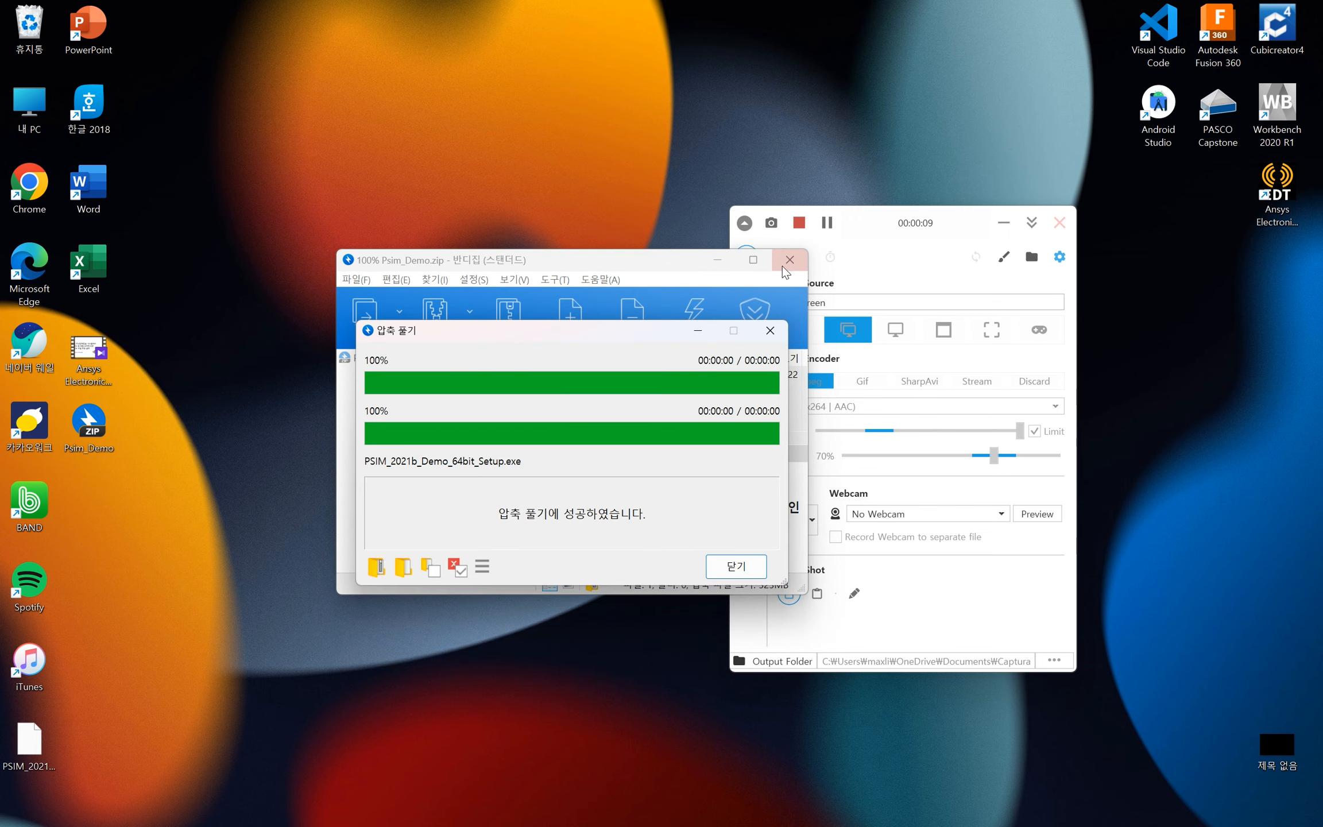
{"action": "left_click", "coordinate": [789, 266]}
{"action": "left_click_drag", "start_coordinate": [28, 738], "coordinate": [102, 504]}
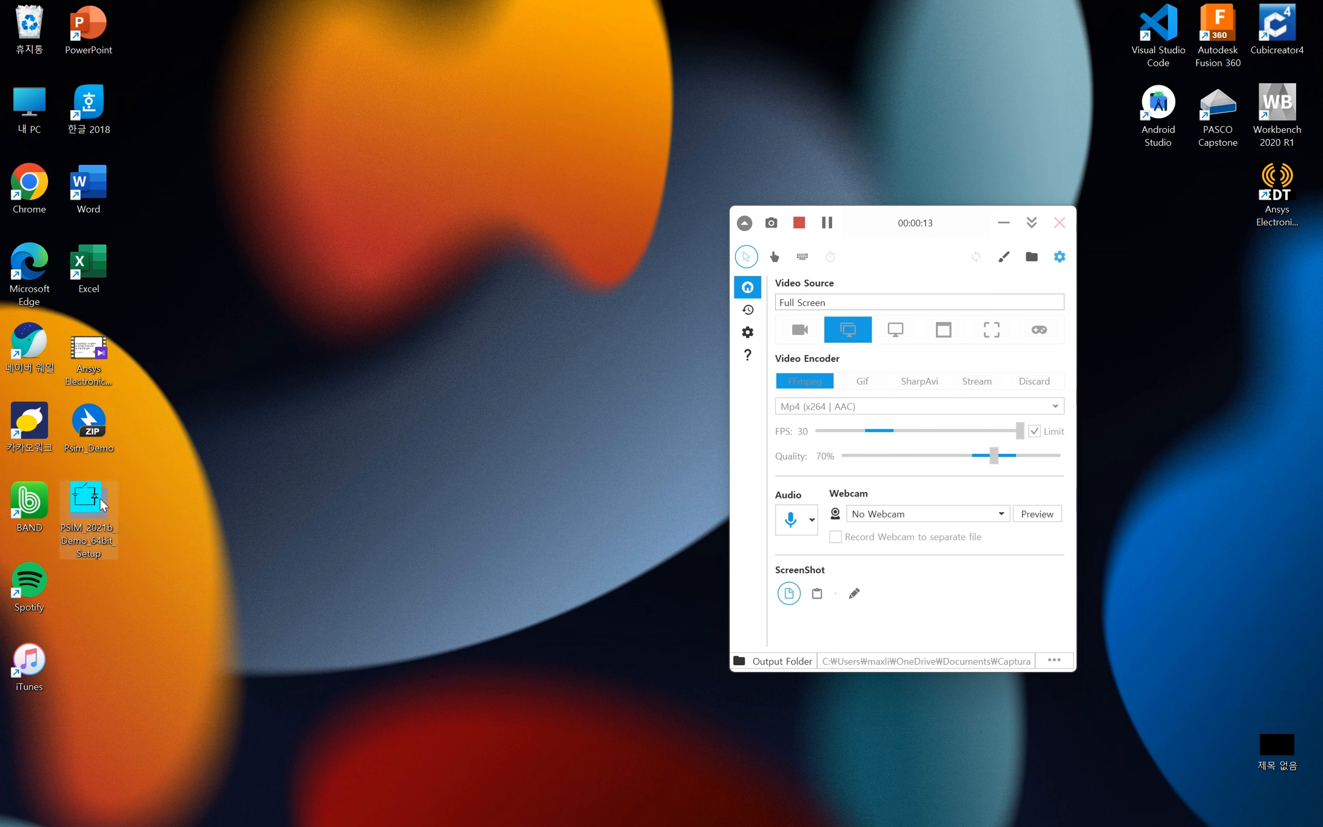
- Run the PSIM 2021b demo setup, accept the license agreement and install into the existing folder C:\Powersim\PSIM_2021b_Demo
{"action": "double_click", "coordinate": [102, 505]}
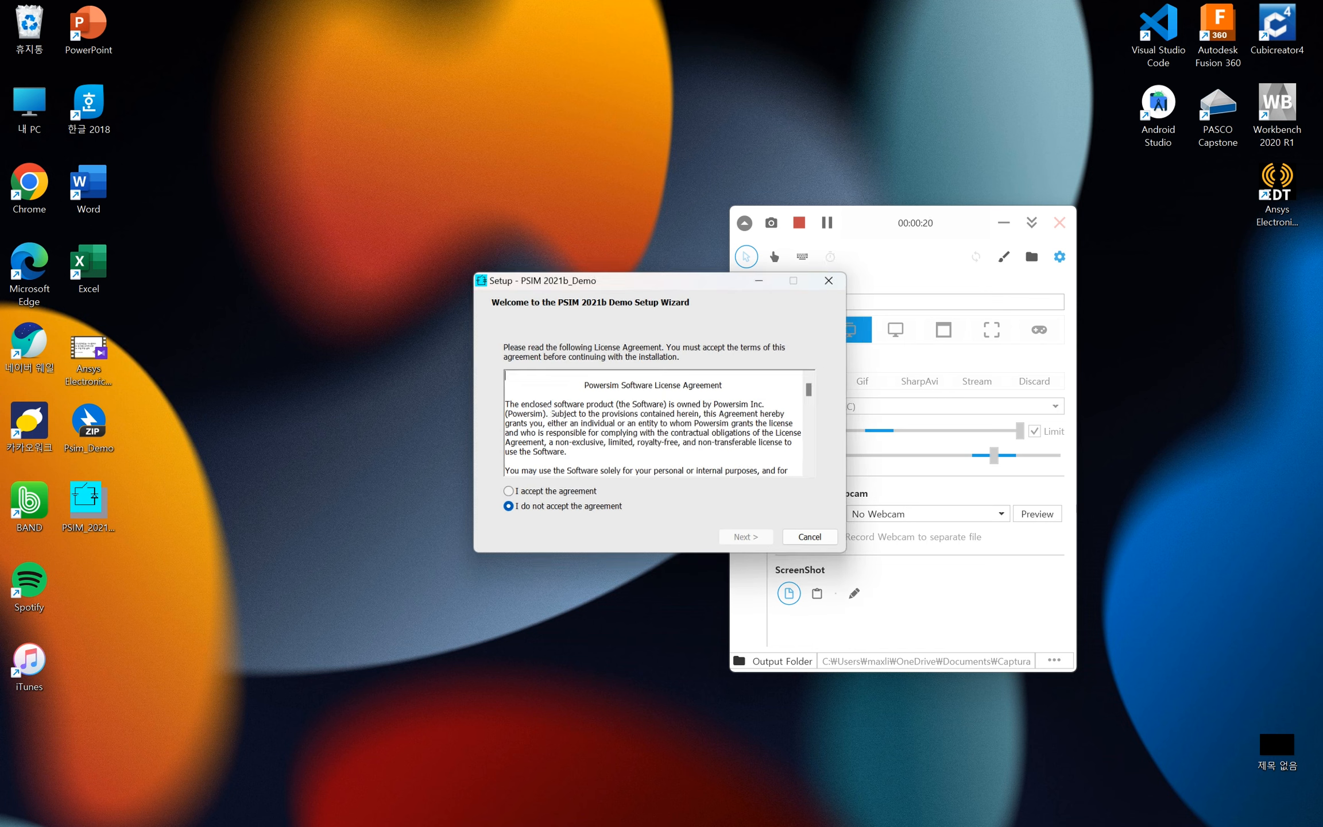
{"action": "left_click", "coordinate": [553, 494]}
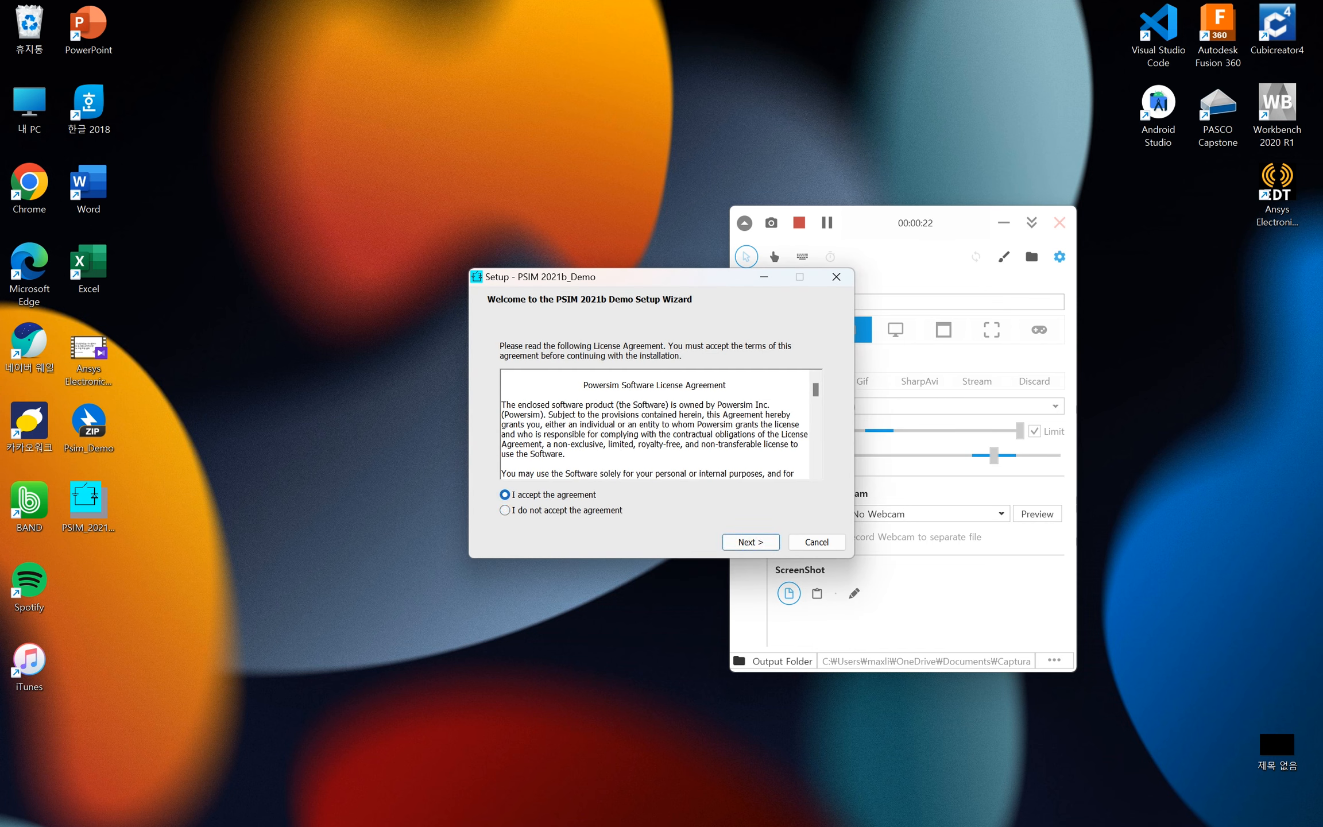
{"action": "left_click_drag", "start_coordinate": [606, 385], "coordinate": [673, 414]}
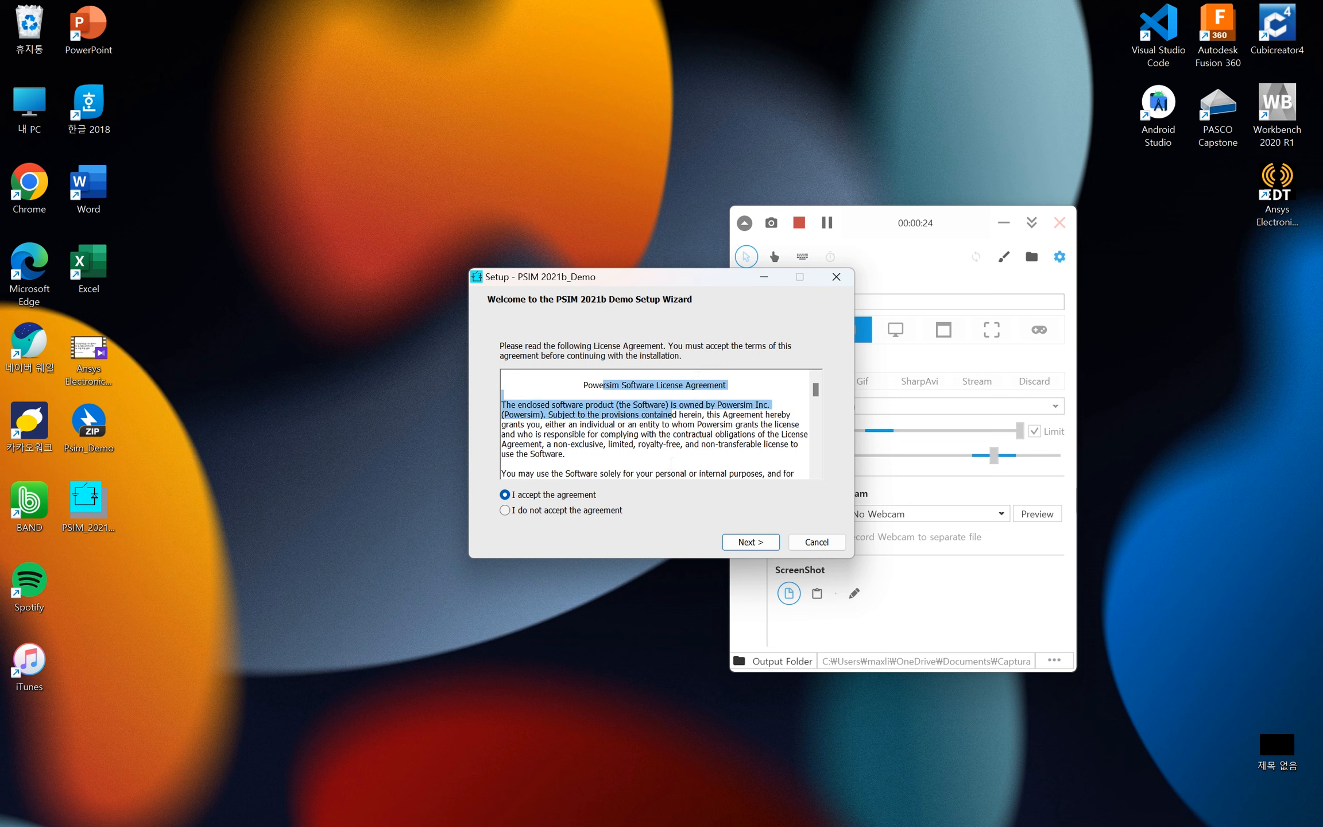
{"action": "left_click", "coordinate": [572, 495]}
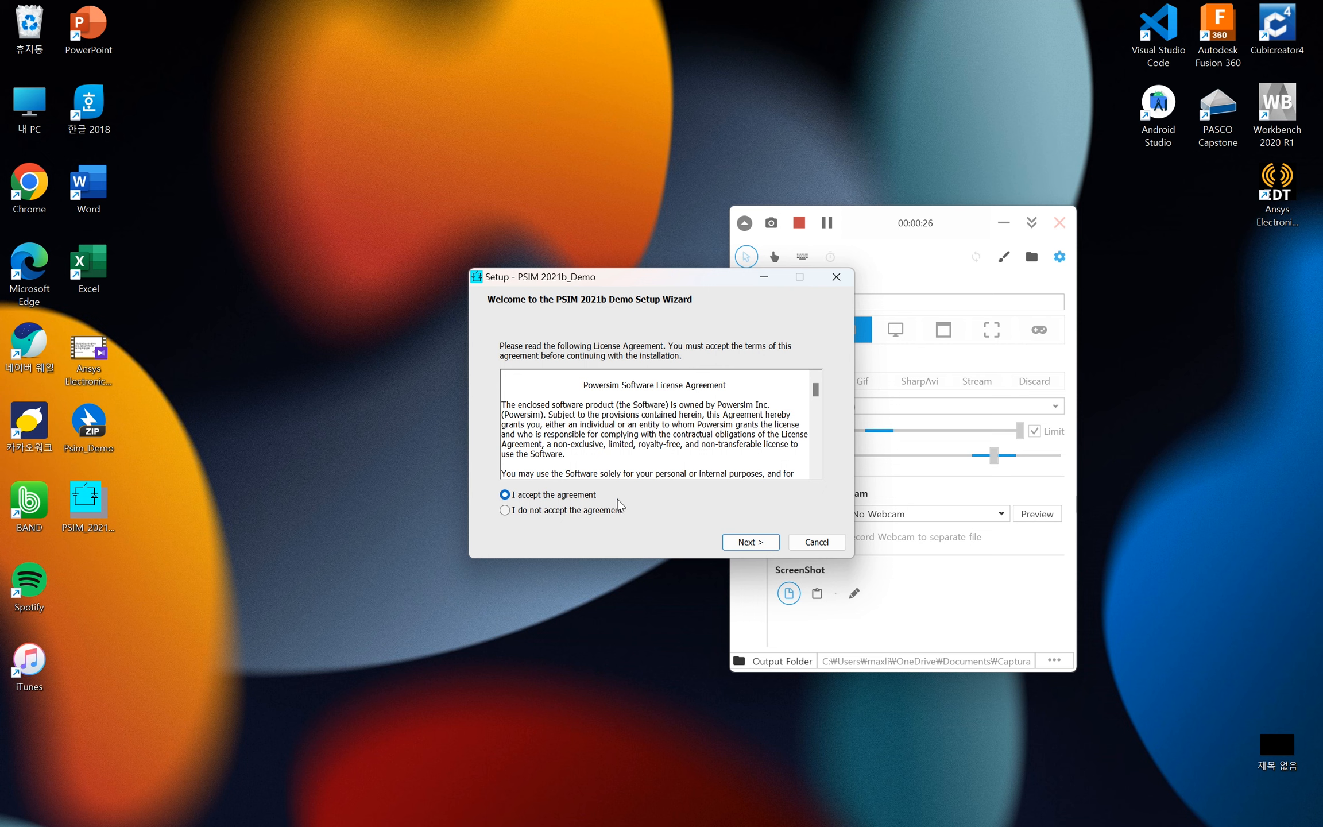
{"action": "left_click", "coordinate": [741, 542]}
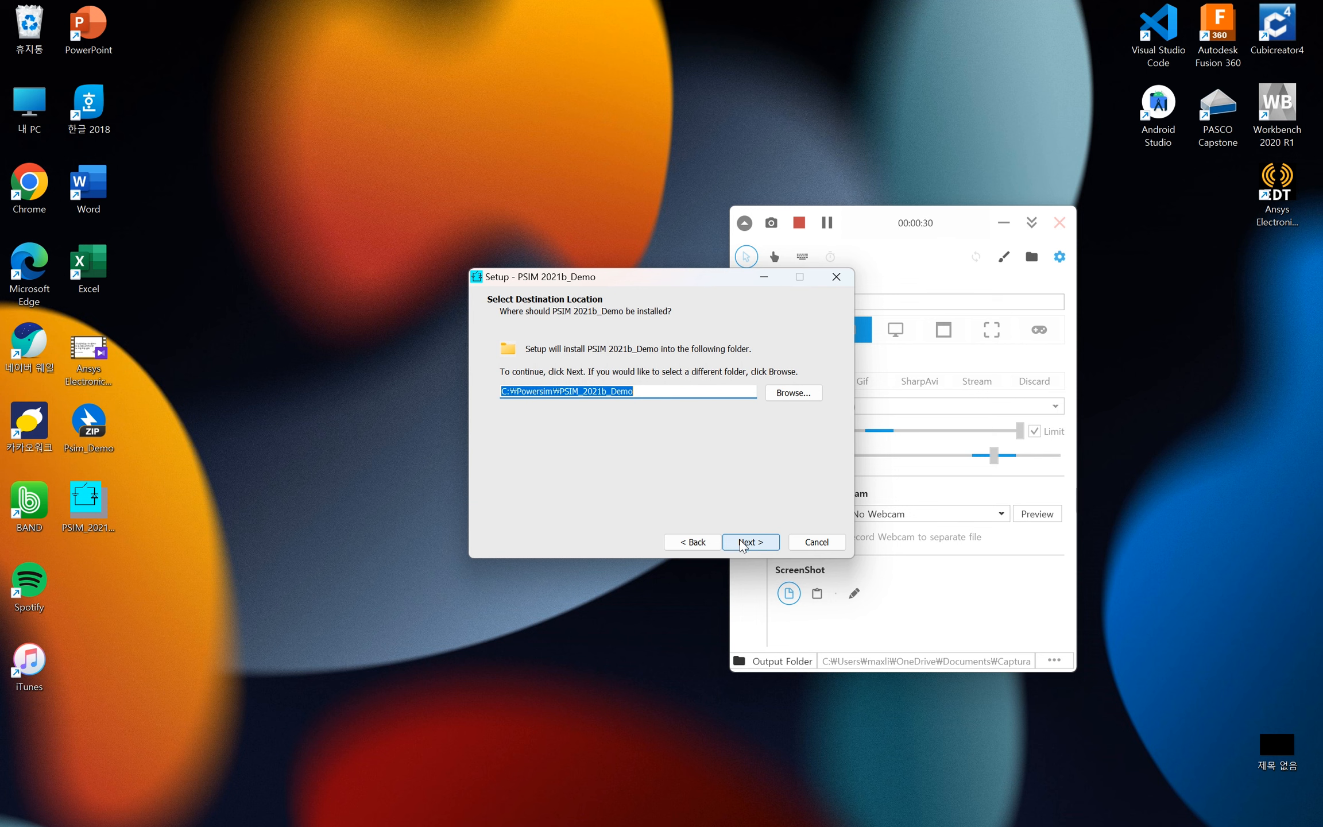
{"action": "left_click", "coordinate": [740, 543]}
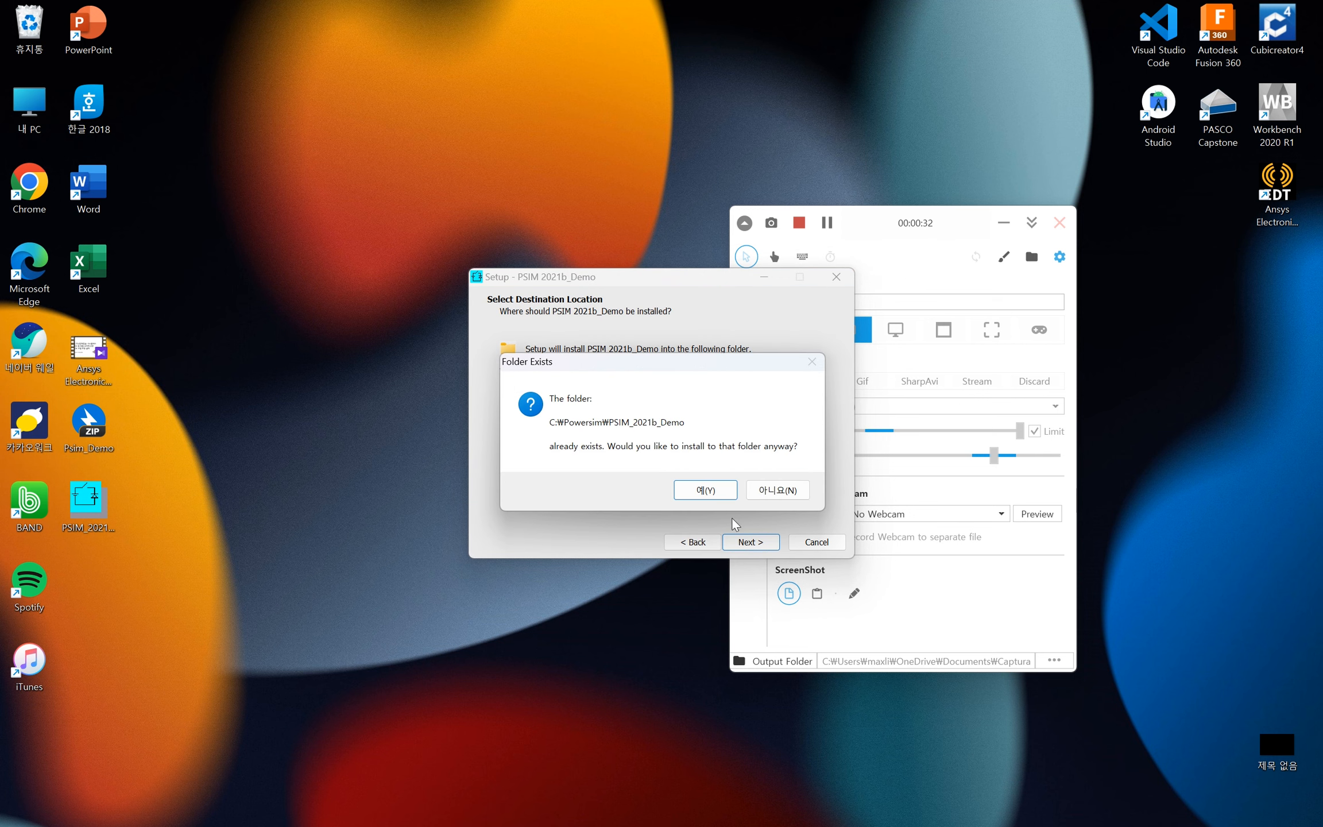
{"action": "left_click", "coordinate": [711, 489]}
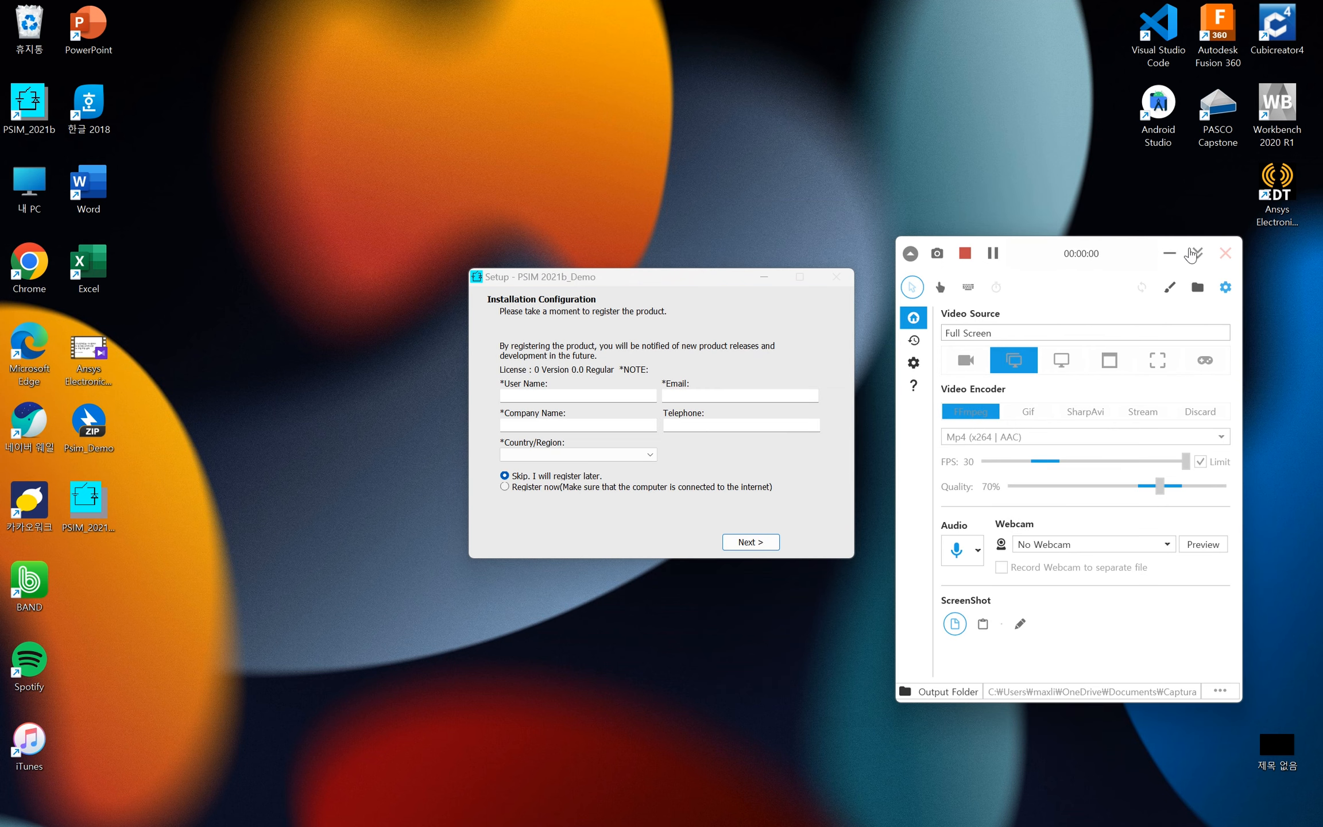
- Skip the product registration and finish the setup with Run PSIM enabled
{"action": "left_click", "coordinate": [1197, 253]}
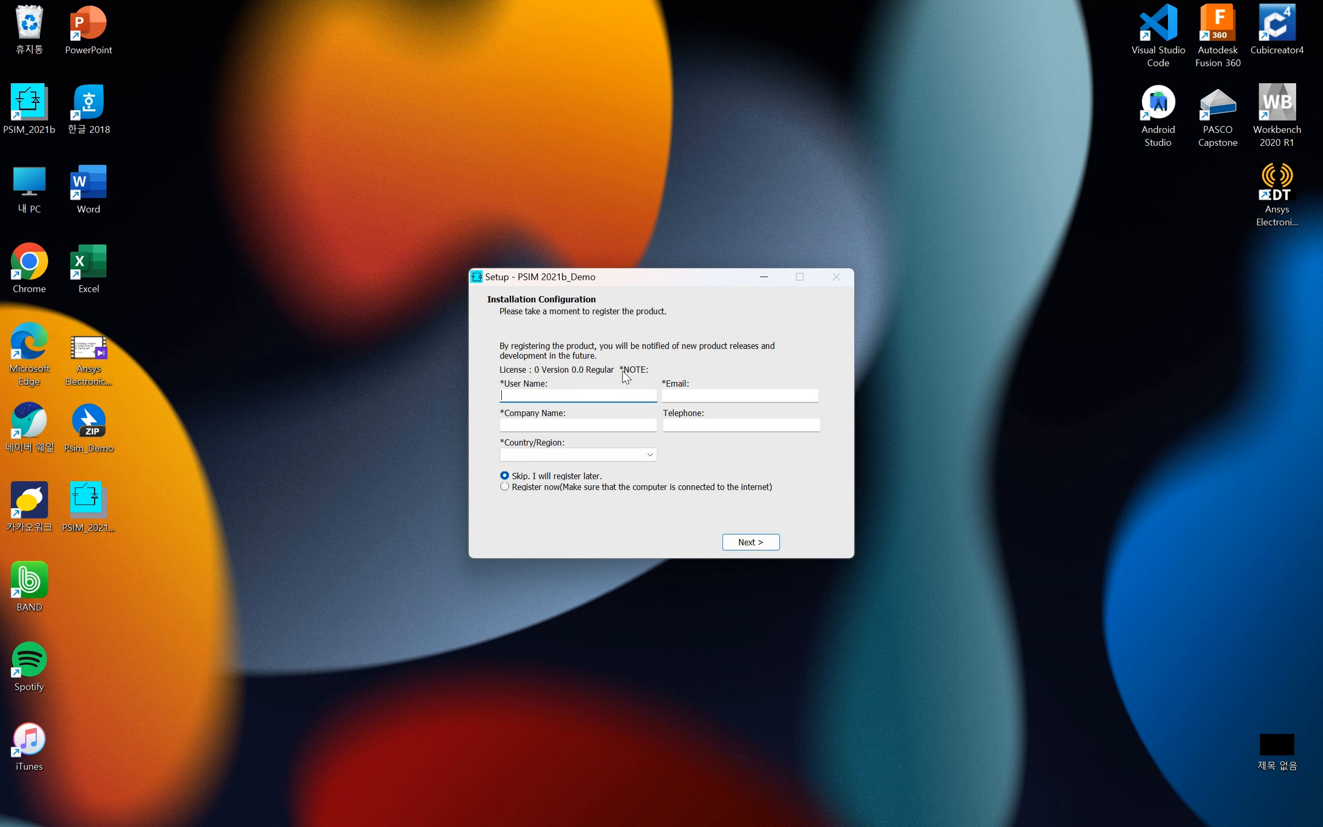
{"action": "left_click", "coordinate": [732, 542]}
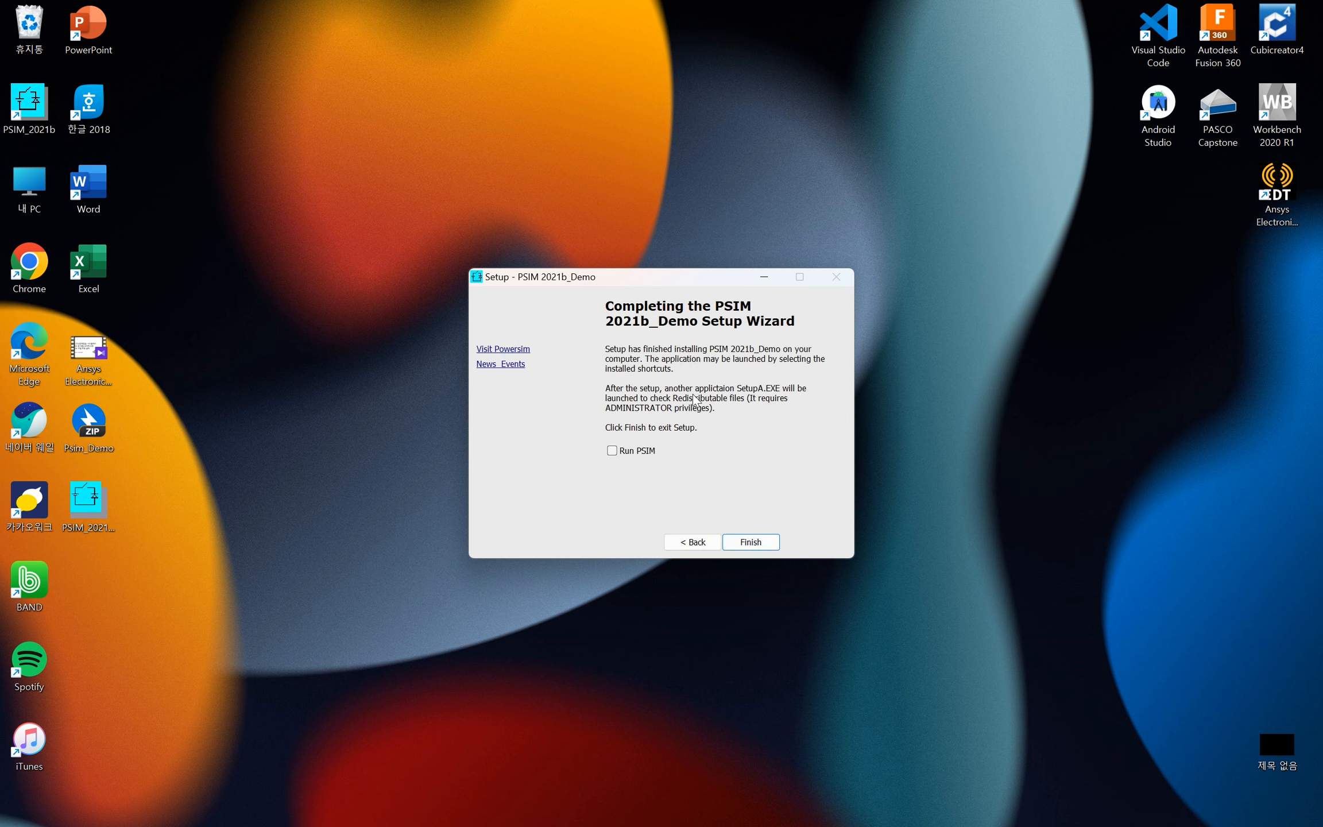
{"action": "left_click", "coordinate": [641, 453]}
{"action": "left_click", "coordinate": [763, 544]}
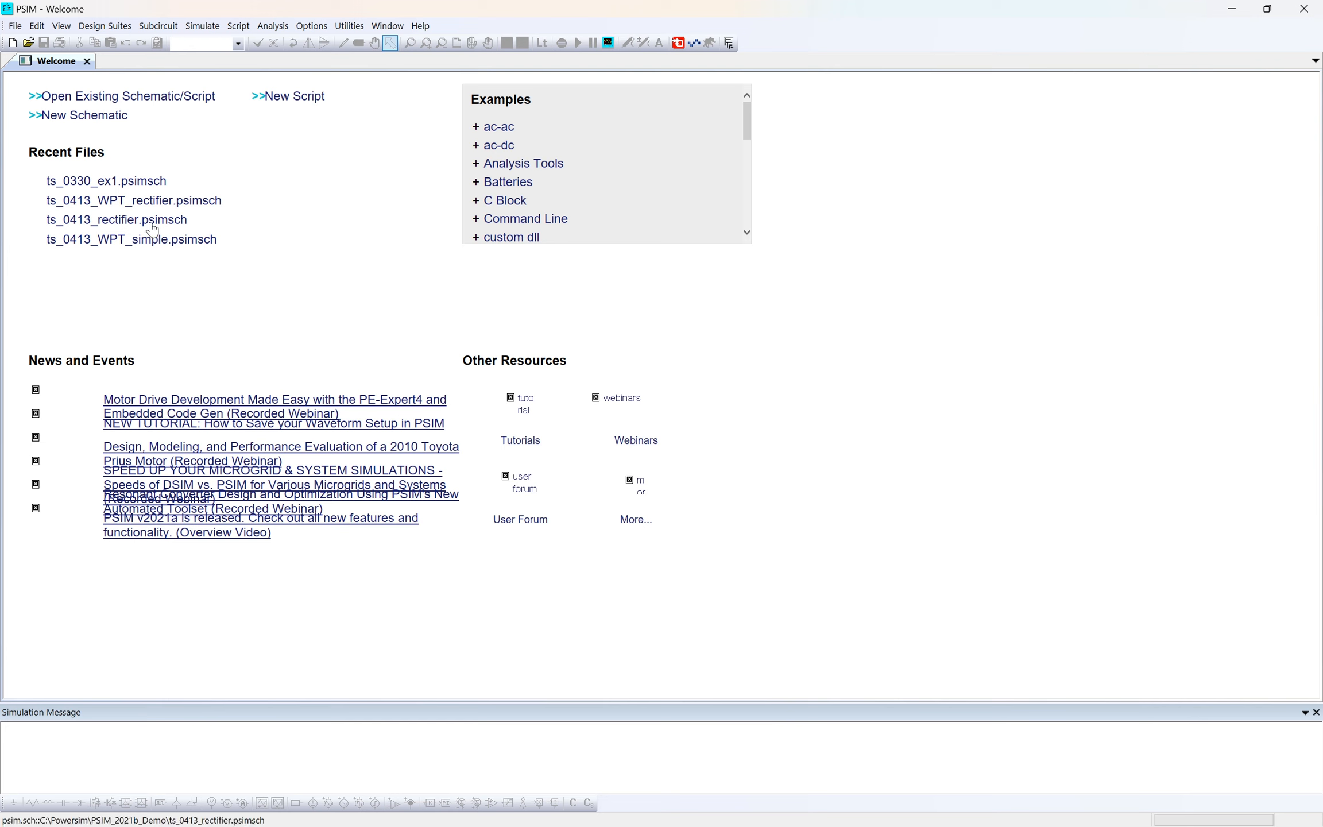
{"action": "double_click", "coordinate": [43, 153]}
{"action": "left_click", "coordinate": [213, 295]}
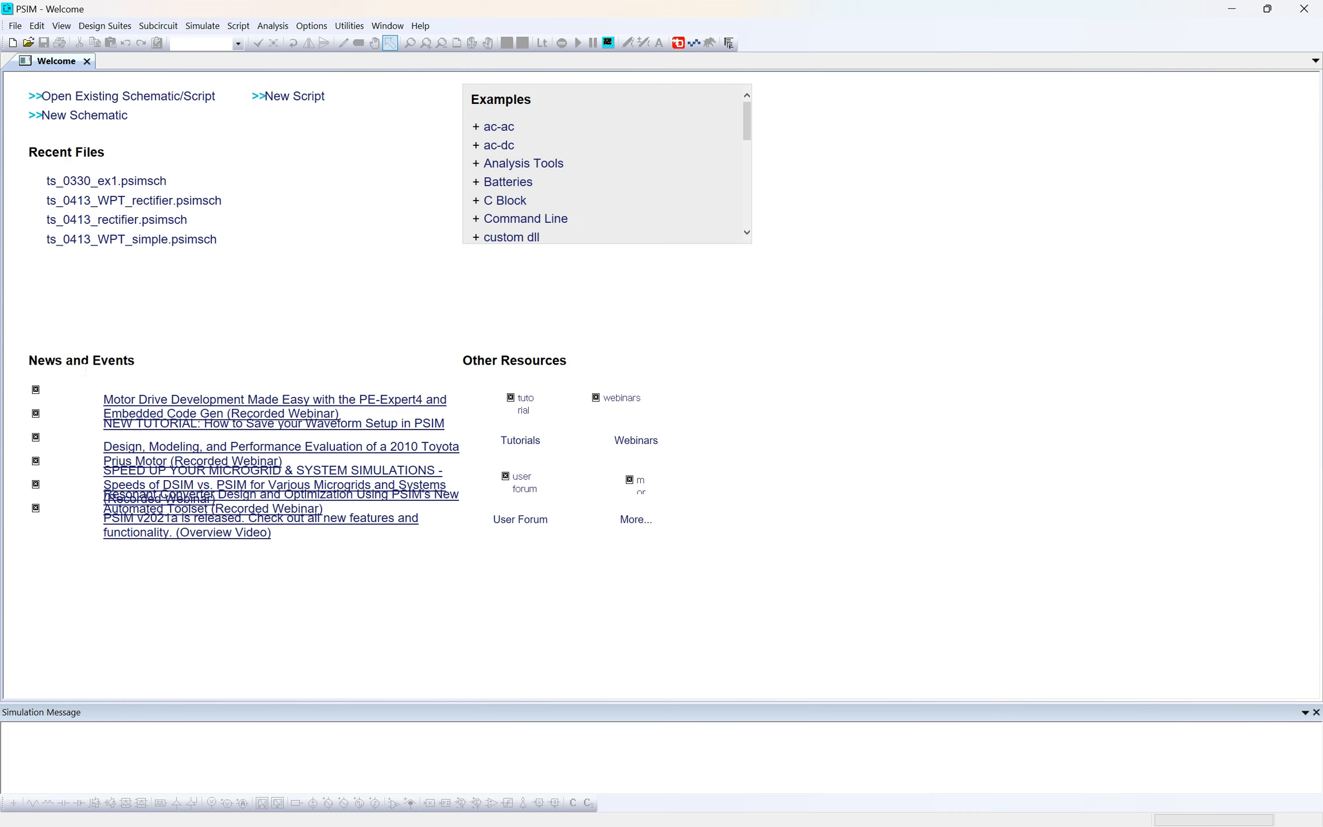
{"action": "double_click", "coordinate": [86, 366]}
{"action": "left_click", "coordinate": [176, 302]}
- Create a new schematic and place eight horizontal resistors scattered near the sheet's upper-left corner
{"action": "left_click", "coordinate": [15, 25]}
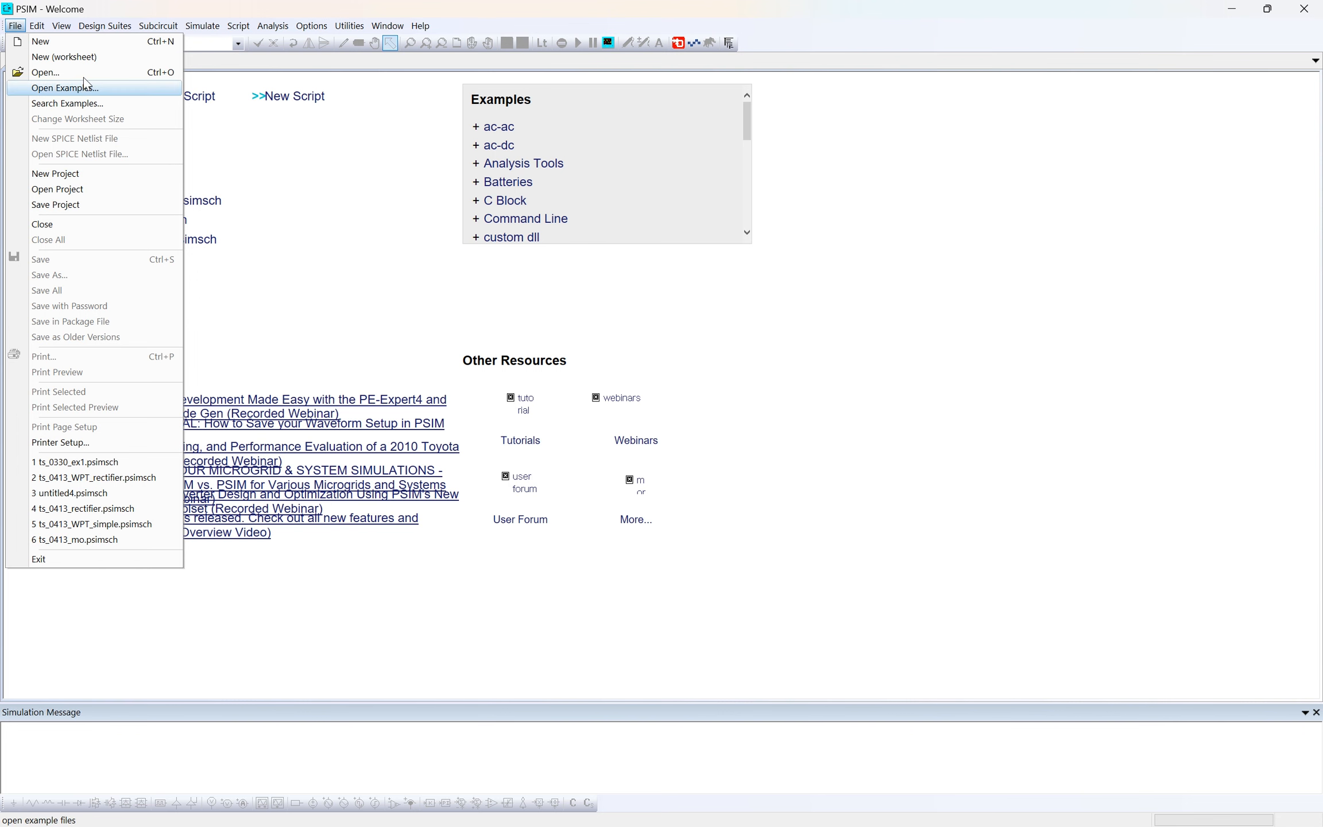
{"action": "left_click", "coordinate": [100, 47]}
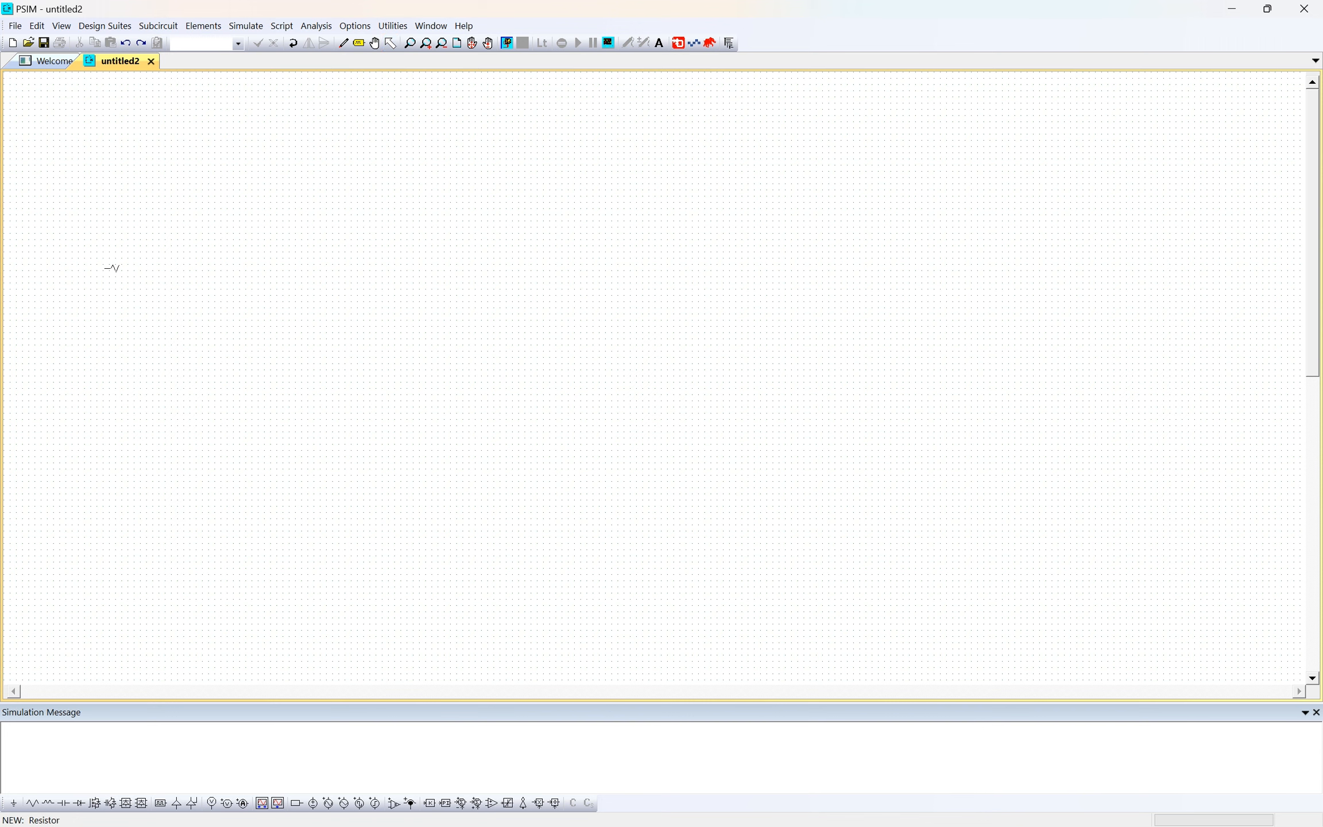
{"action": "left_click", "coordinate": [34, 804]}
{"action": "left_click", "coordinate": [167, 251]}
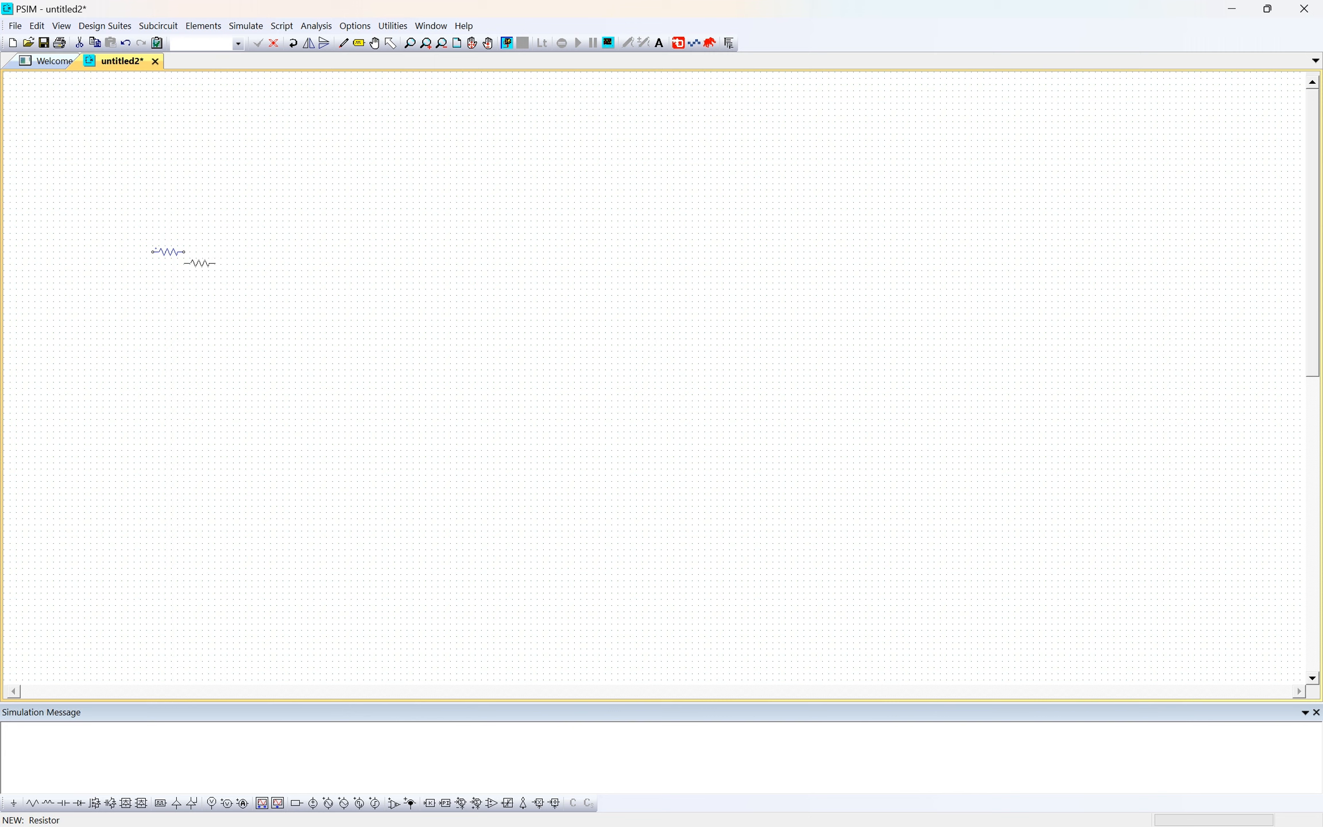
{"action": "left_click", "coordinate": [224, 252]}
{"action": "left_click", "coordinate": [181, 288]}
{"action": "left_click", "coordinate": [280, 233]}
{"action": "left_click", "coordinate": [242, 276]}
{"action": "left_click", "coordinate": [273, 258]}
{"action": "left_click", "coordinate": [257, 312]}
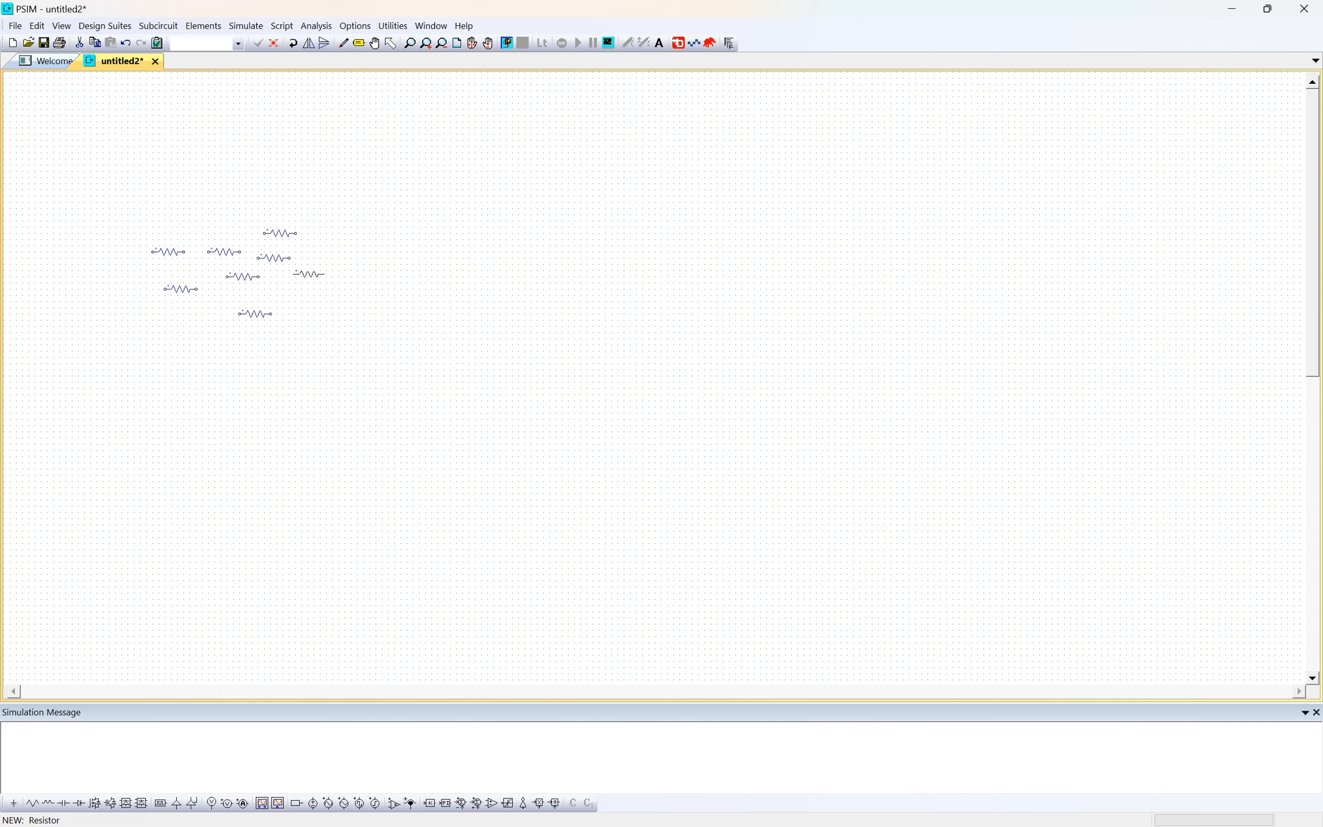
{"action": "left_click", "coordinate": [287, 289]}
{"action": "key", "text": "Escape"}
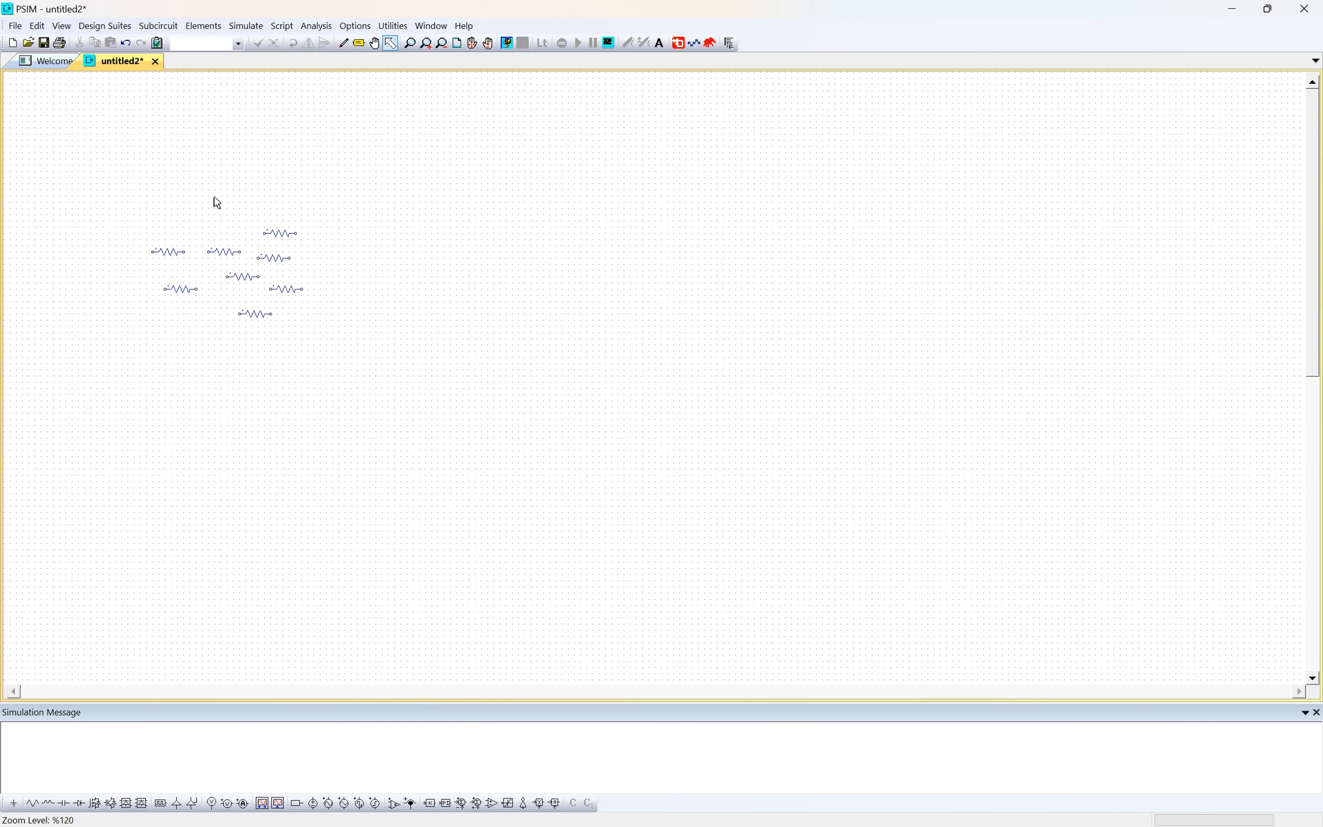
- Examine the placed resistors on the schematic at smaller and larger zoom levels
{"action": "left_click_drag", "start_coordinate": [121, 204], "coordinate": [404, 353]}
{"action": "left_click", "coordinate": [404, 352]}
{"action": "scroll", "coordinate": [342, 343], "scroll_direction": "down", "scroll_amount": 5}
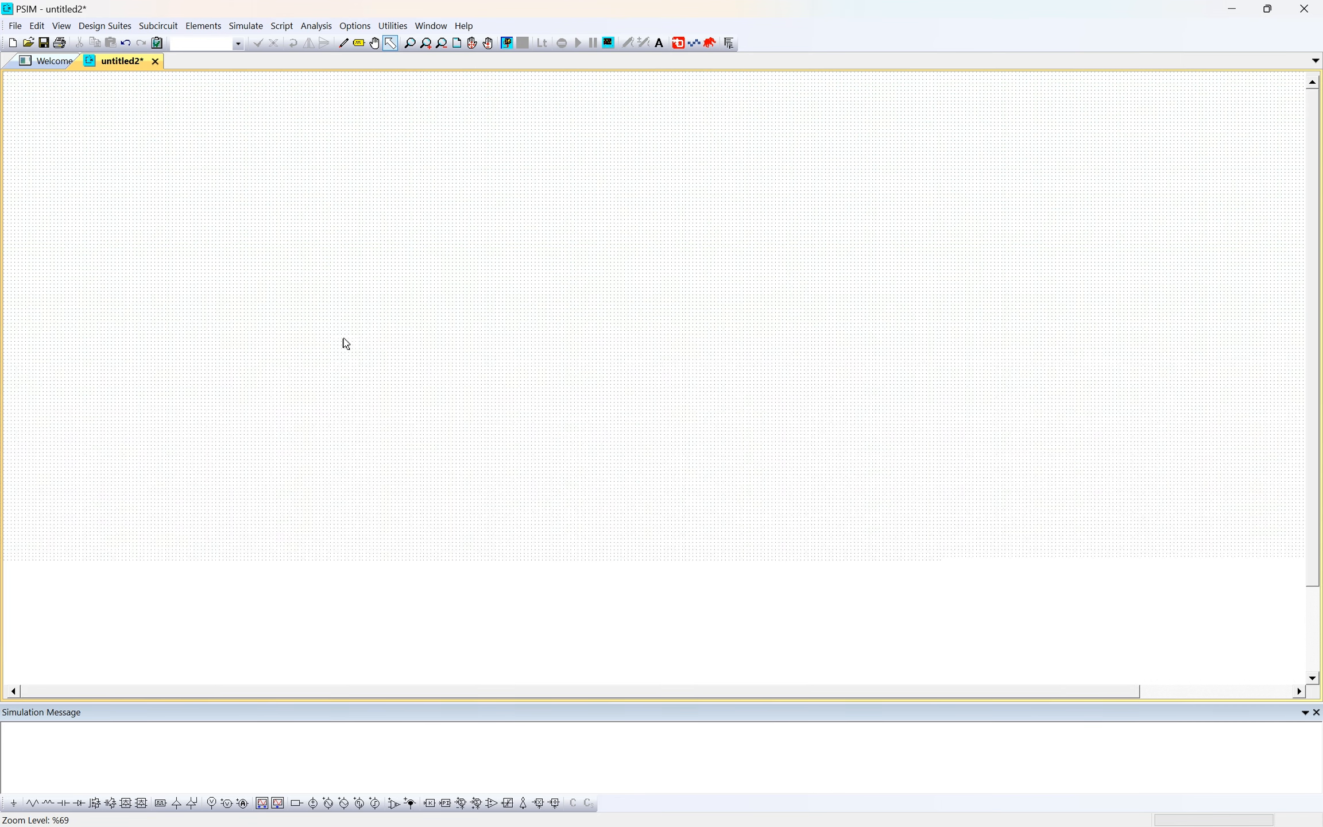
{"action": "scroll", "coordinate": [304, 576], "scroll_direction": "up", "scroll_amount": 5}
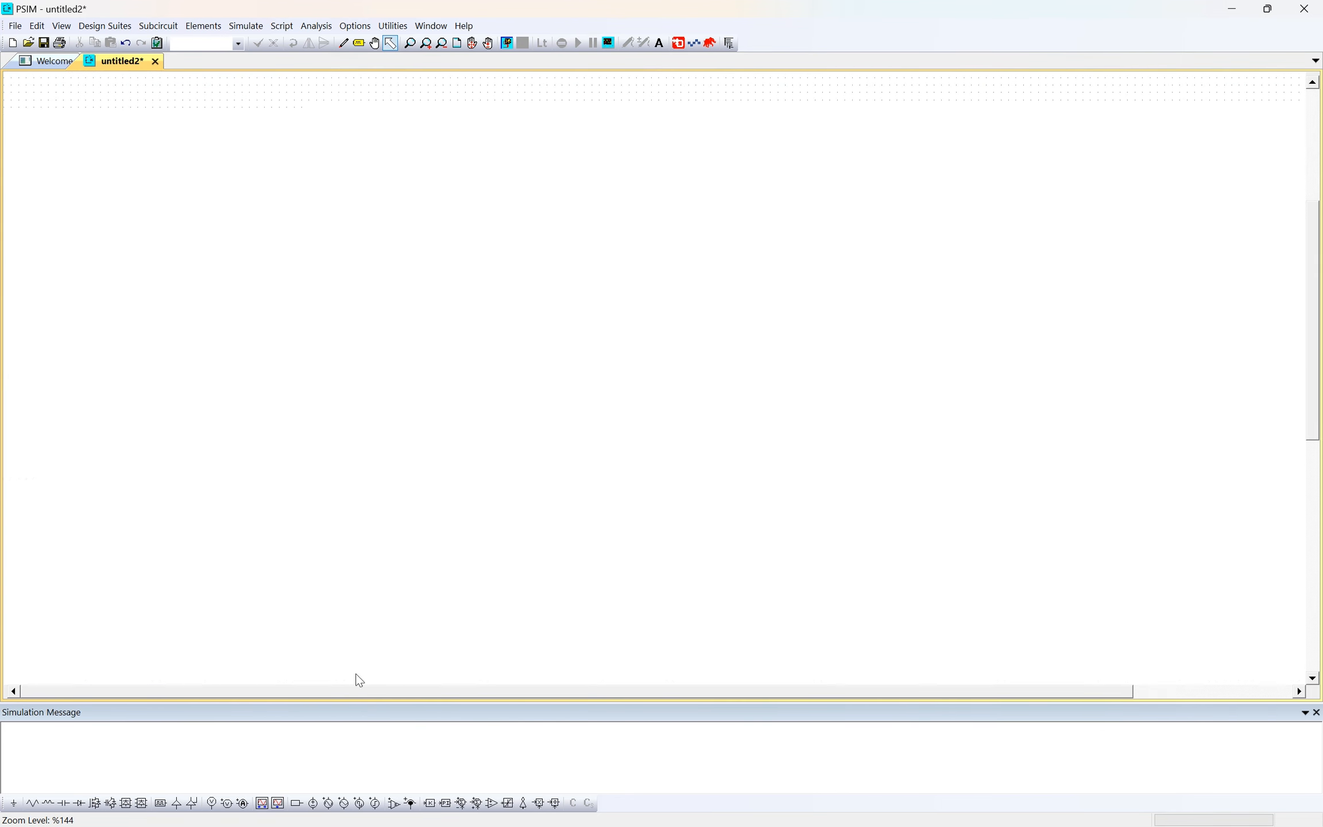
{"action": "left_click_drag", "start_coordinate": [1310, 322], "coordinate": [1314, 234]}
{"action": "scroll", "coordinate": [372, 356], "scroll_direction": "up", "scroll_amount": 1}
{"action": "scroll", "coordinate": [251, 289], "scroll_direction": "up", "scroll_amount": 6}
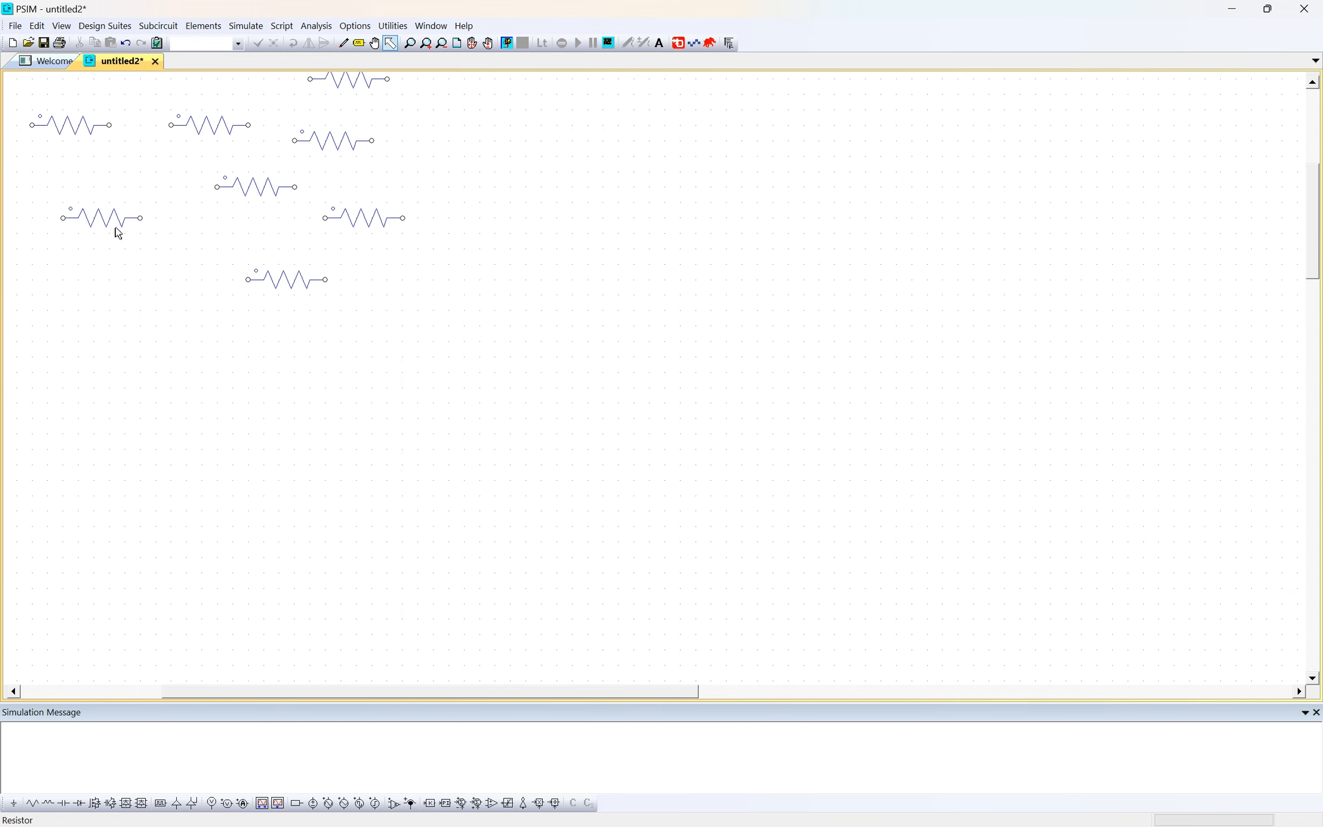
{"action": "scroll", "coordinate": [109, 220], "scroll_direction": "down", "scroll_amount": 6}
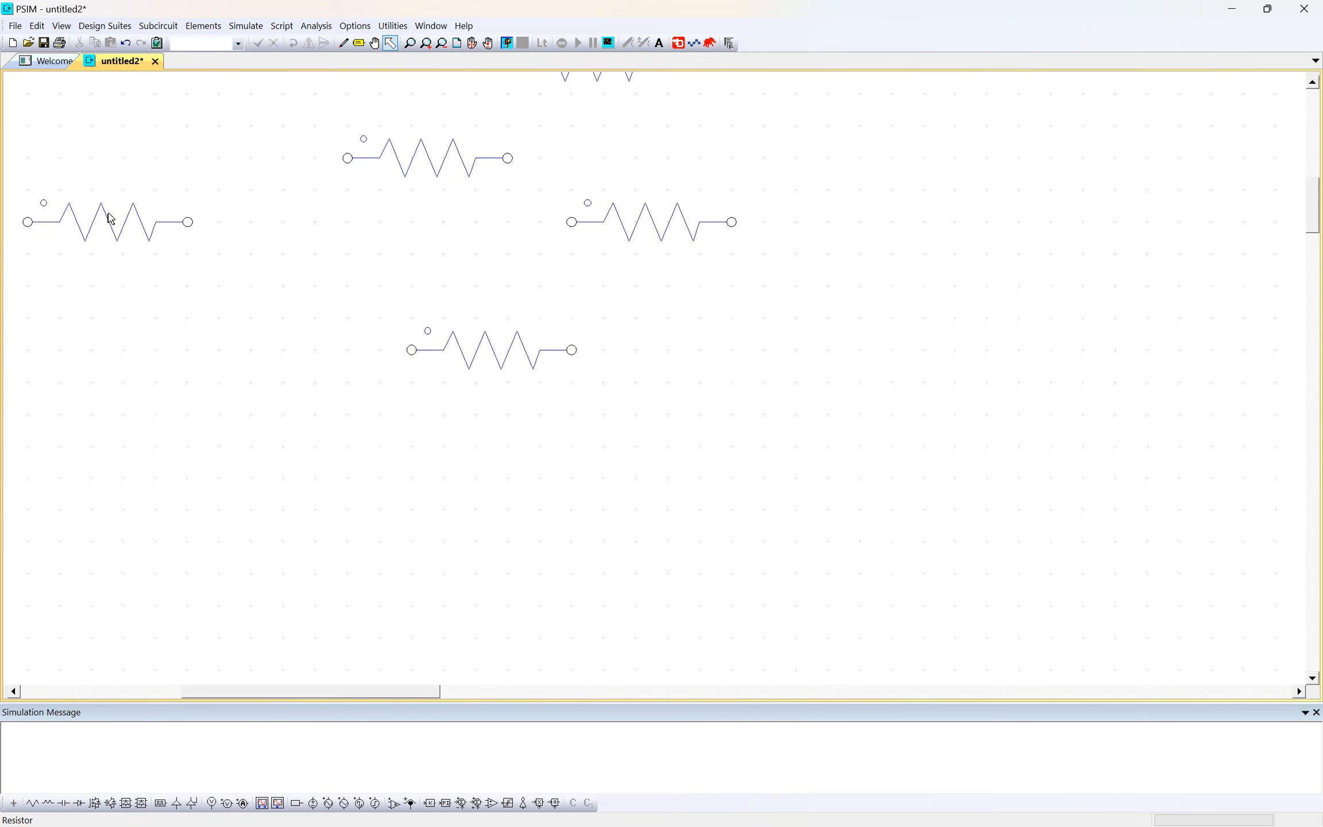
- Examine the resistor group at varying magnifications using the interactive Zoom tool
{"action": "left_click_drag", "start_coordinate": [572, 691], "coordinate": [368, 659]}
{"action": "left_click_drag", "start_coordinate": [1311, 248], "coordinate": [1308, 153]}
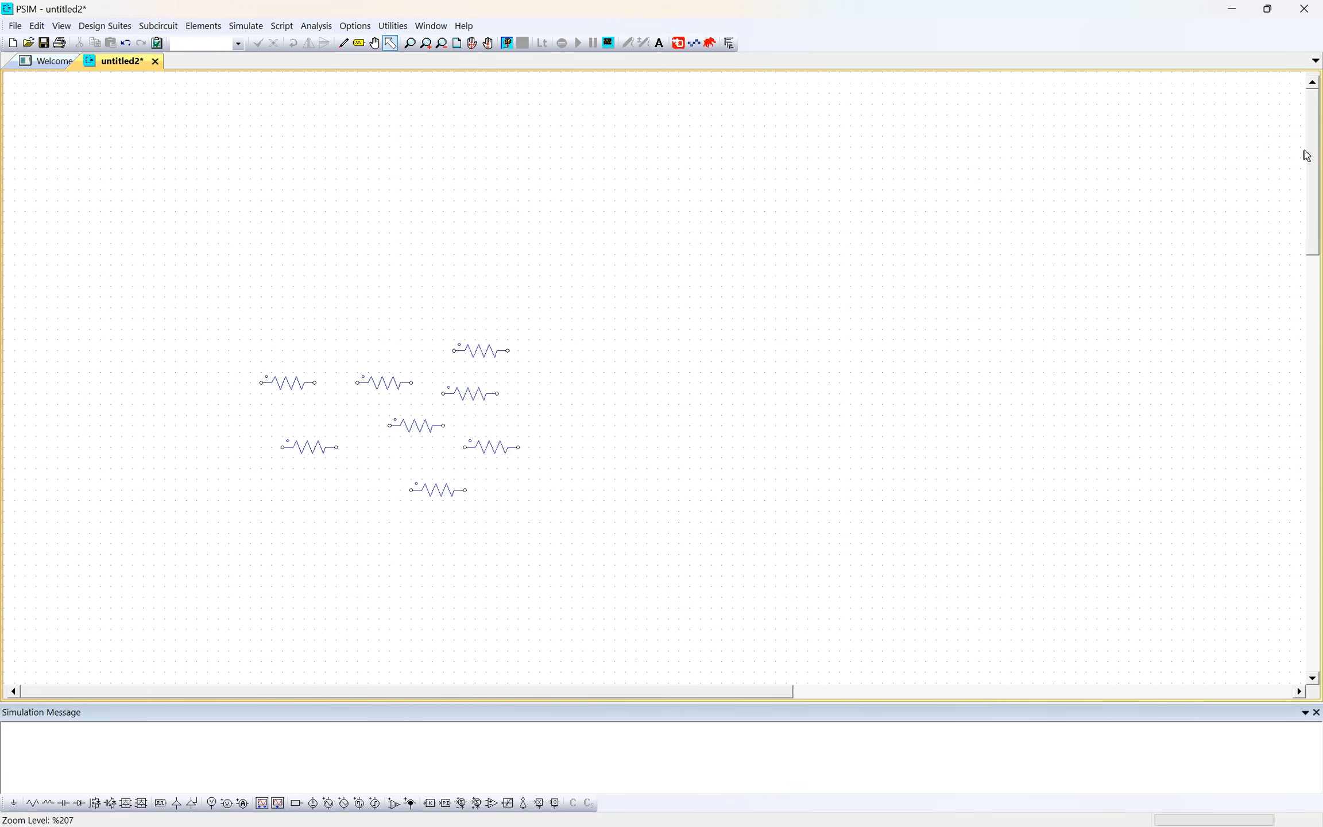
{"action": "left_click", "coordinate": [472, 42]}
{"action": "left_click_drag", "start_coordinate": [449, 86], "coordinate": [459, 268]}
{"action": "left_click_drag", "start_coordinate": [386, 293], "coordinate": [333, 257]}
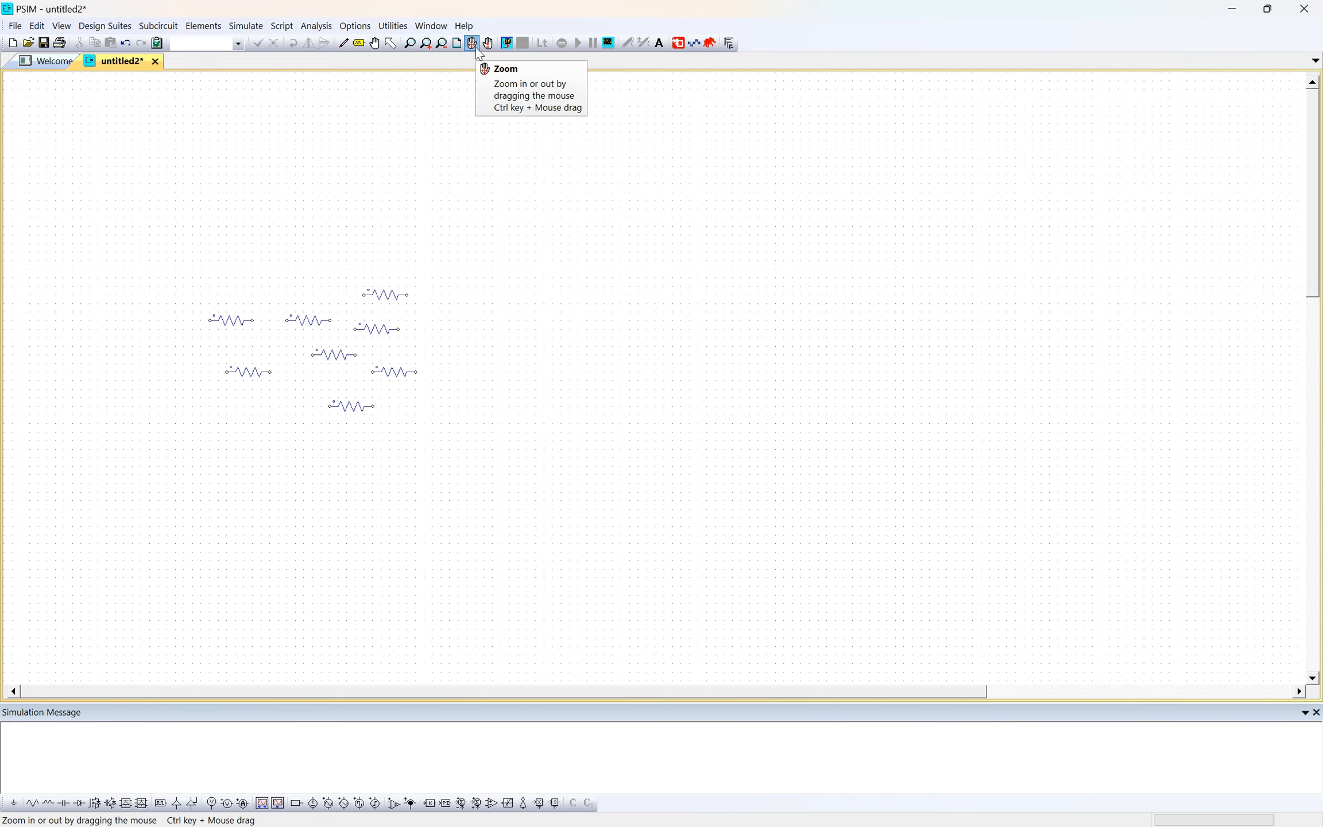
{"action": "left_click_drag", "start_coordinate": [291, 240], "coordinate": [530, 299]}
{"action": "left_click_drag", "start_coordinate": [307, 281], "coordinate": [379, 214]}
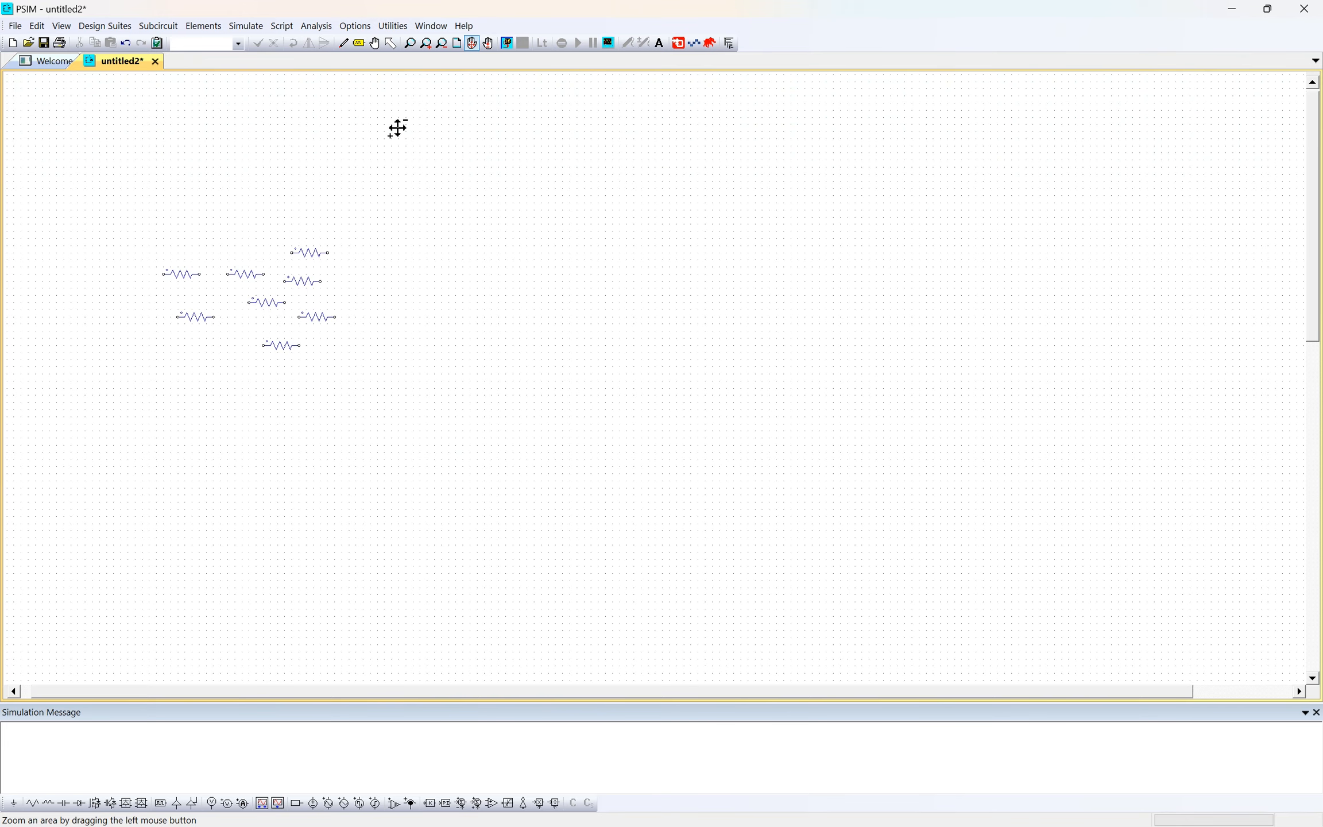
- Examine the resistors while enlarging and reducing the sheet by the fixed zoom factor
{"action": "left_click", "coordinate": [427, 45]}
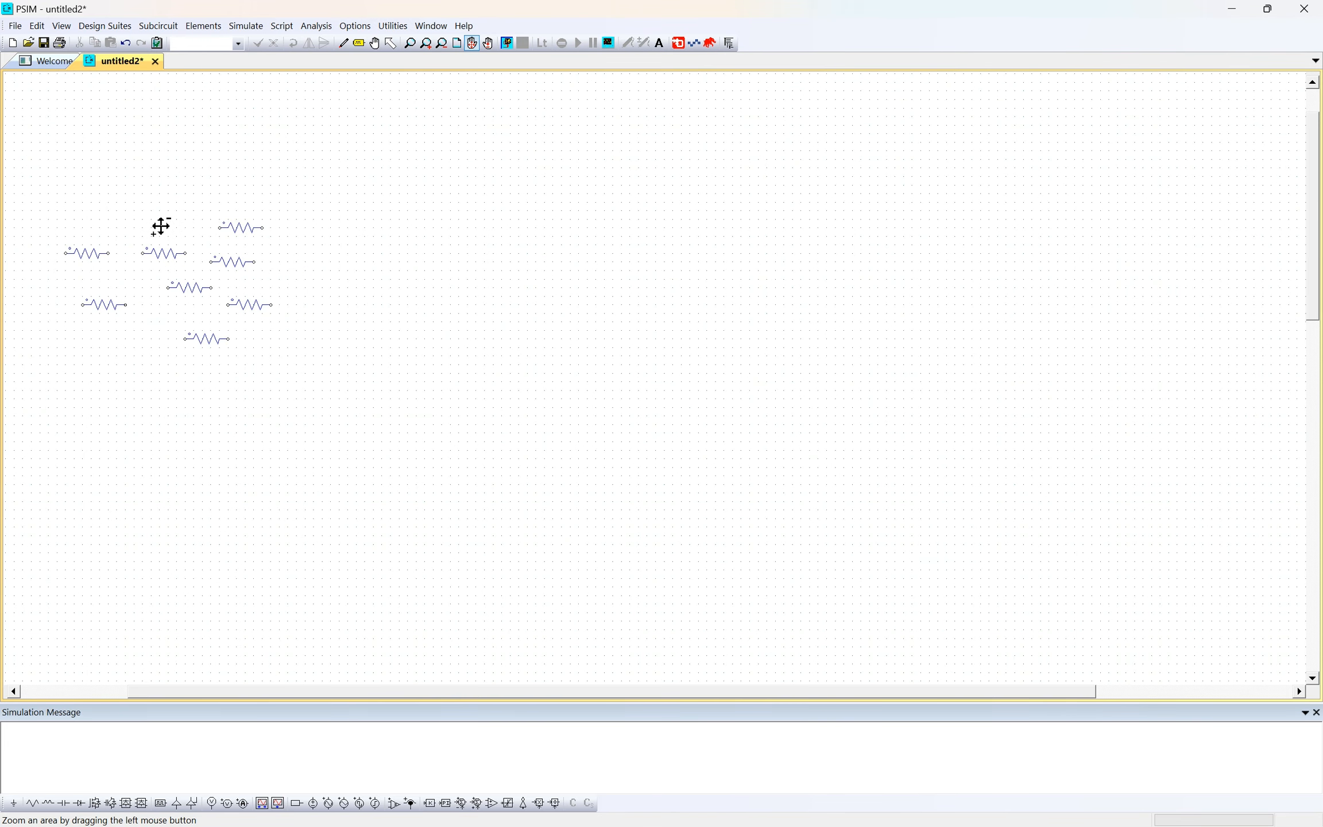
{"action": "left_click", "coordinate": [424, 45]}
{"action": "left_click", "coordinate": [424, 45]}
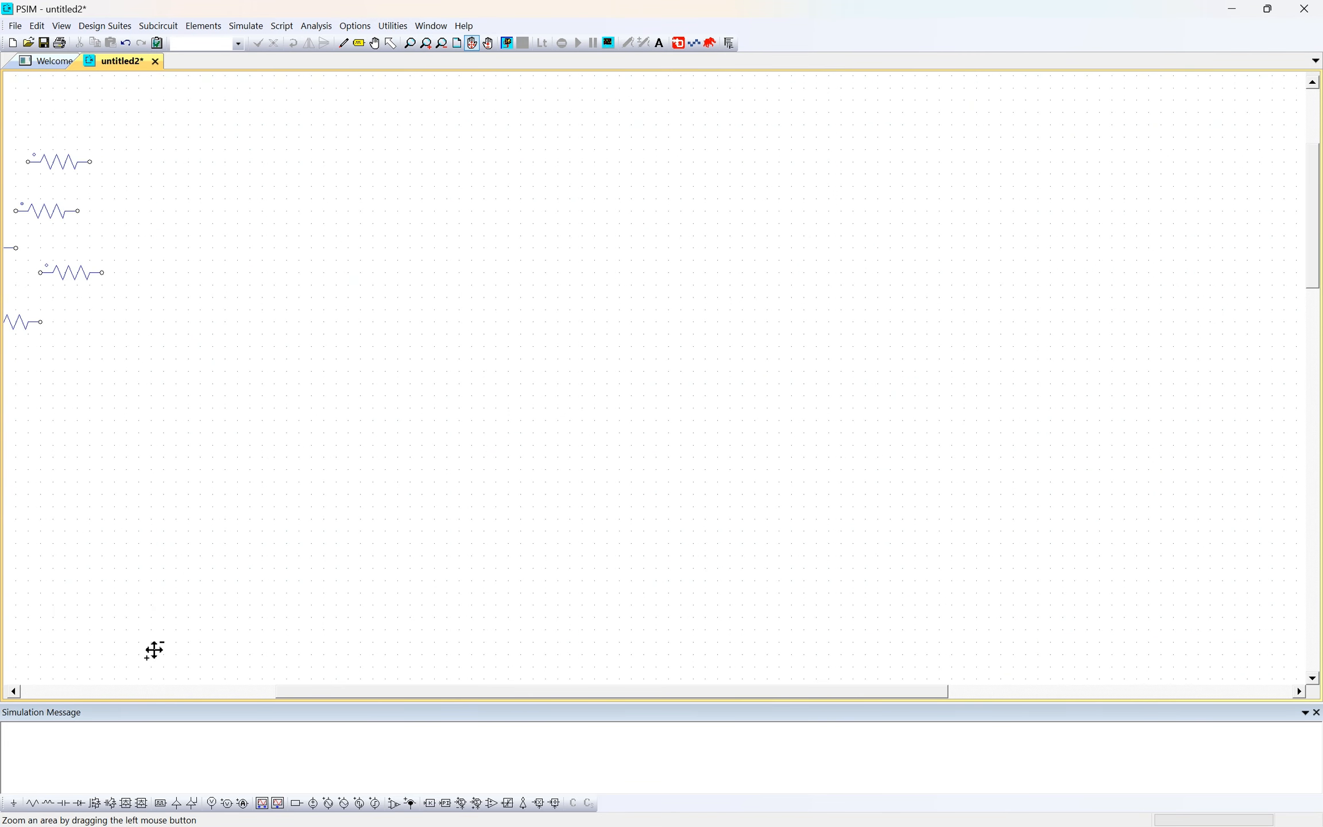
{"action": "left_click", "coordinate": [196, 692]}
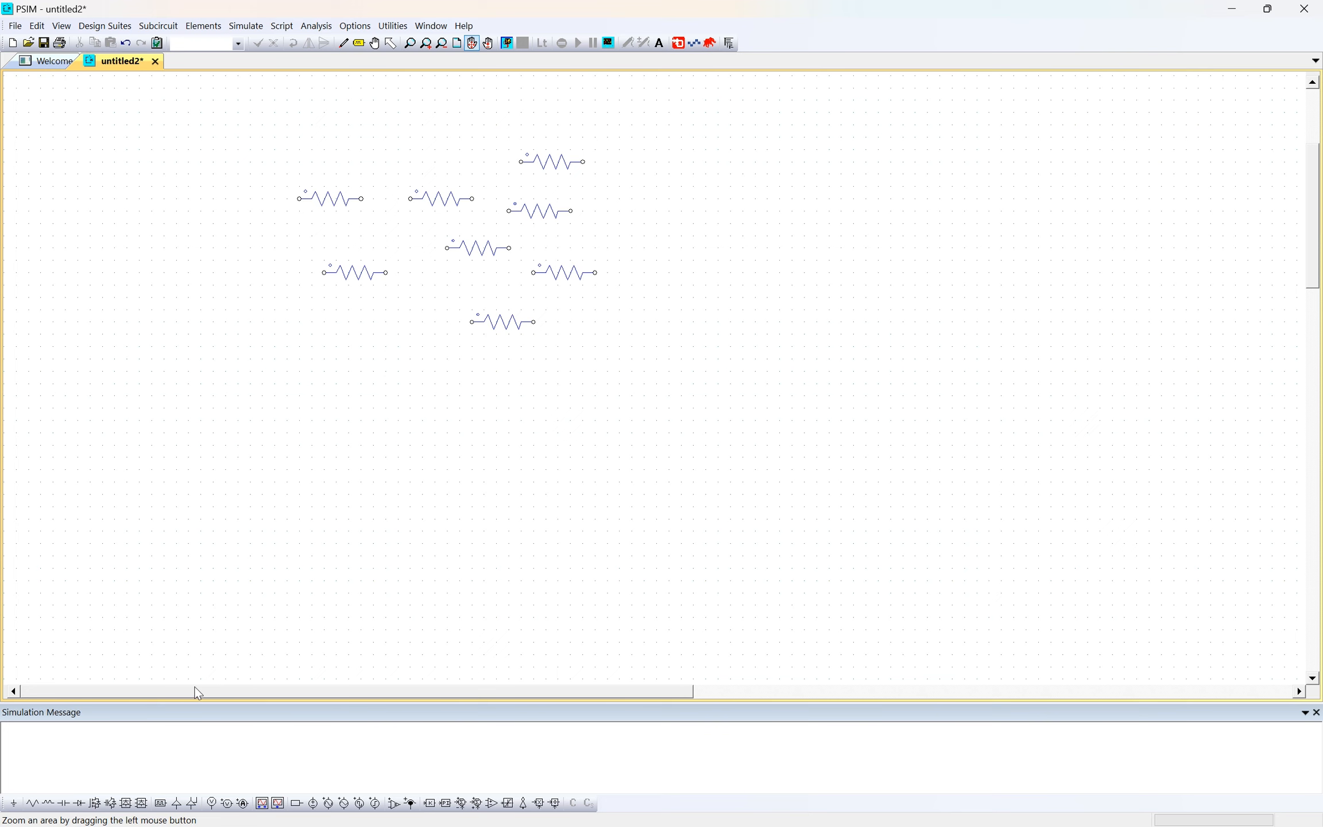
{"action": "left_click", "coordinate": [442, 44]}
{"action": "left_click", "coordinate": [426, 45]}
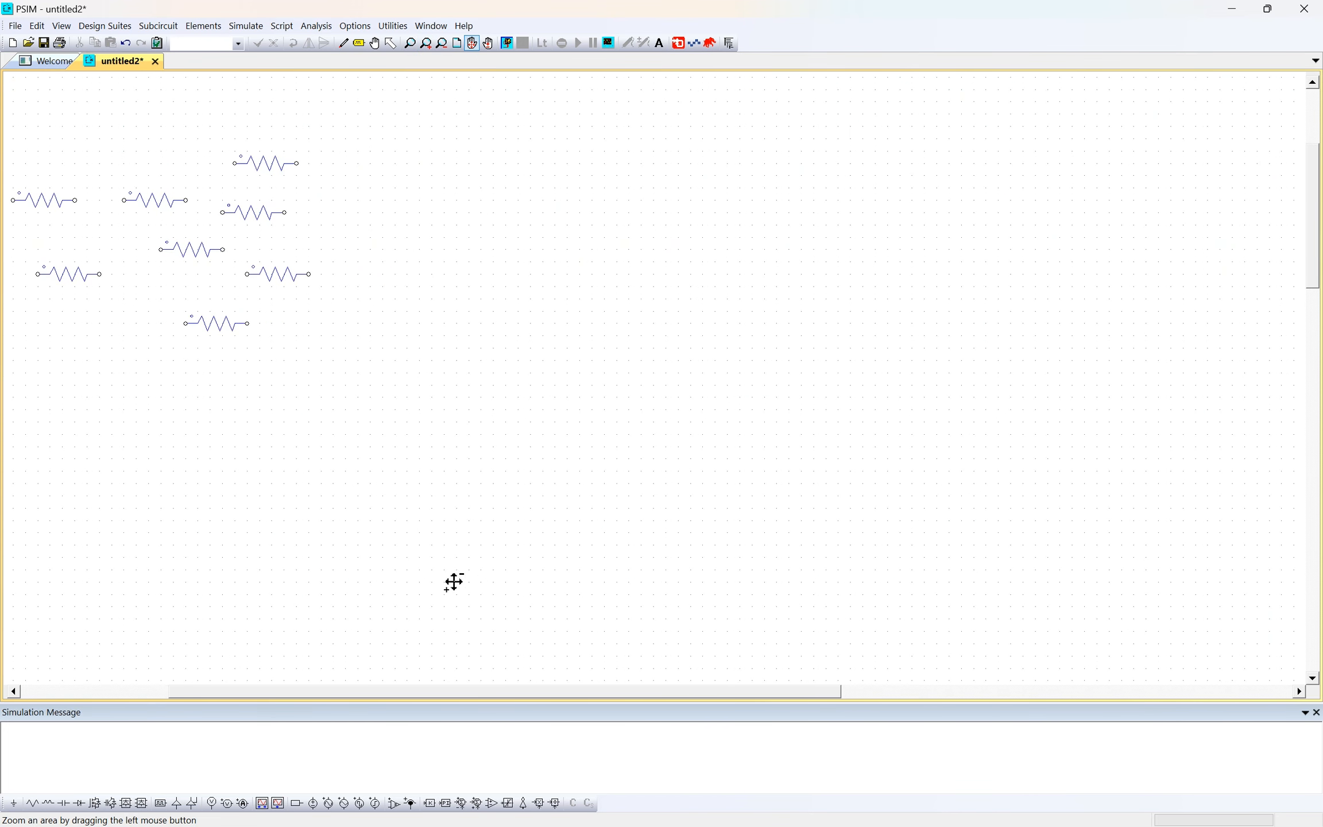
{"action": "left_click_drag", "start_coordinate": [524, 695], "coordinate": [376, 695]}
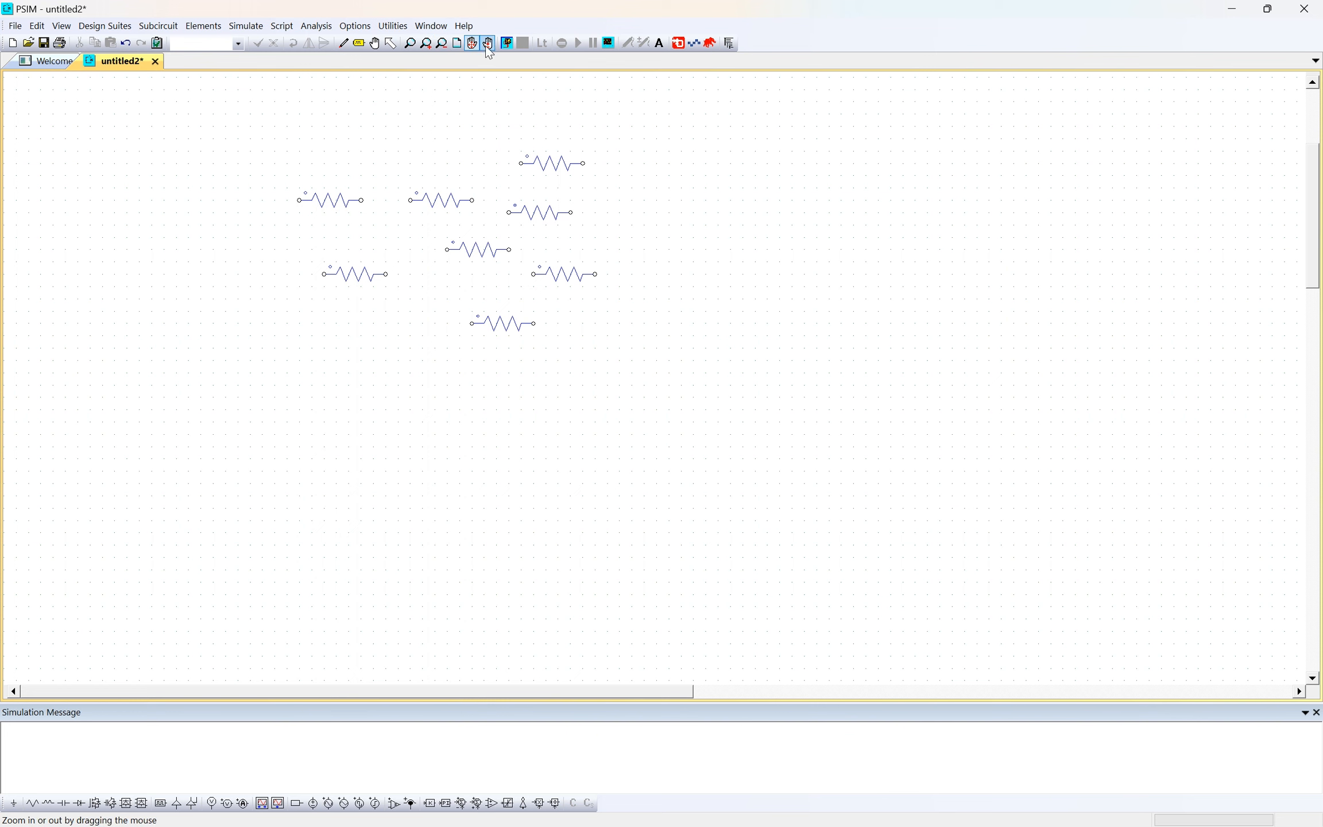
- Inspect the resistor group and the empty sheet area around it at slightly different magnifications
{"action": "scroll", "coordinate": [346, 134], "scroll_direction": "up", "scroll_amount": 1}
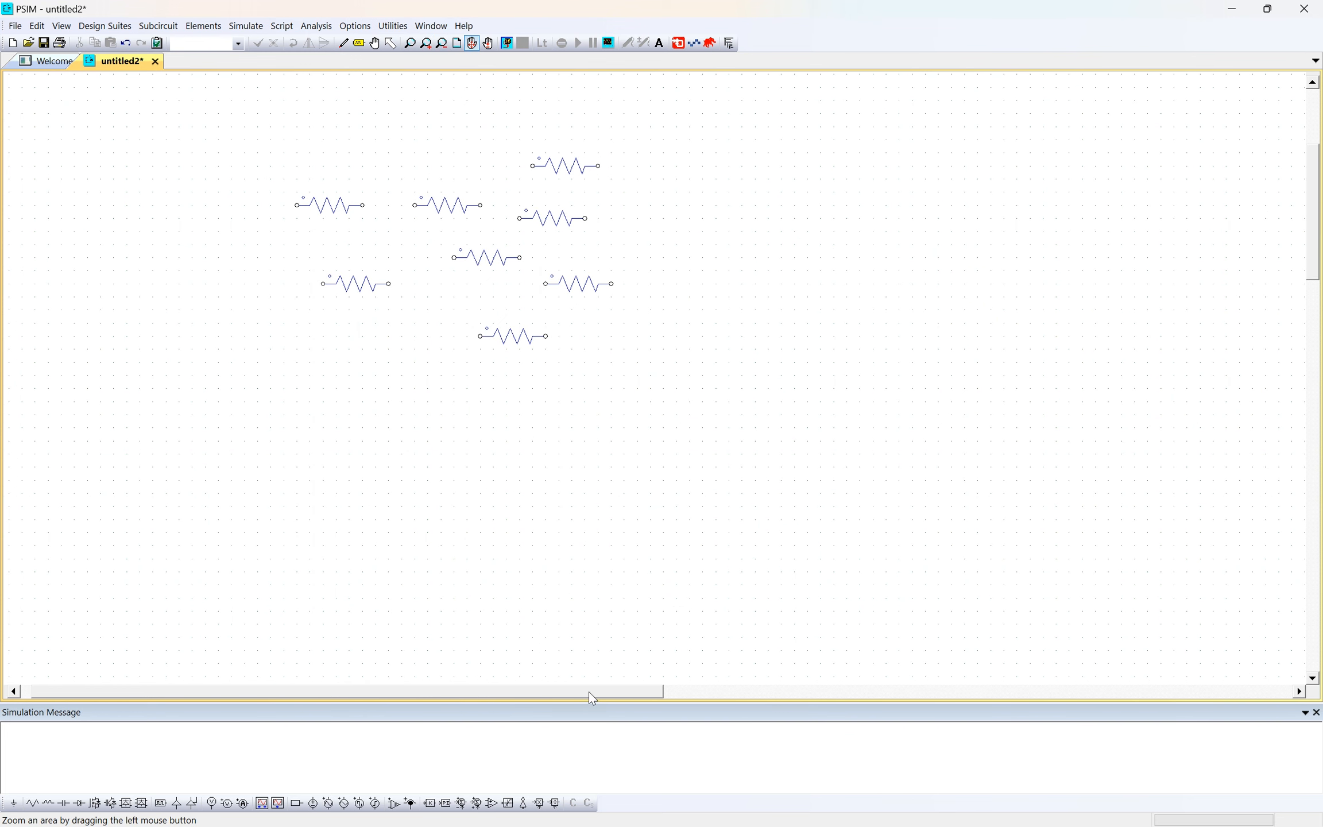
{"action": "left_click_drag", "start_coordinate": [588, 692], "coordinate": [375, 670]}
{"action": "left_click_drag", "start_coordinate": [1312, 217], "coordinate": [1313, 161]}
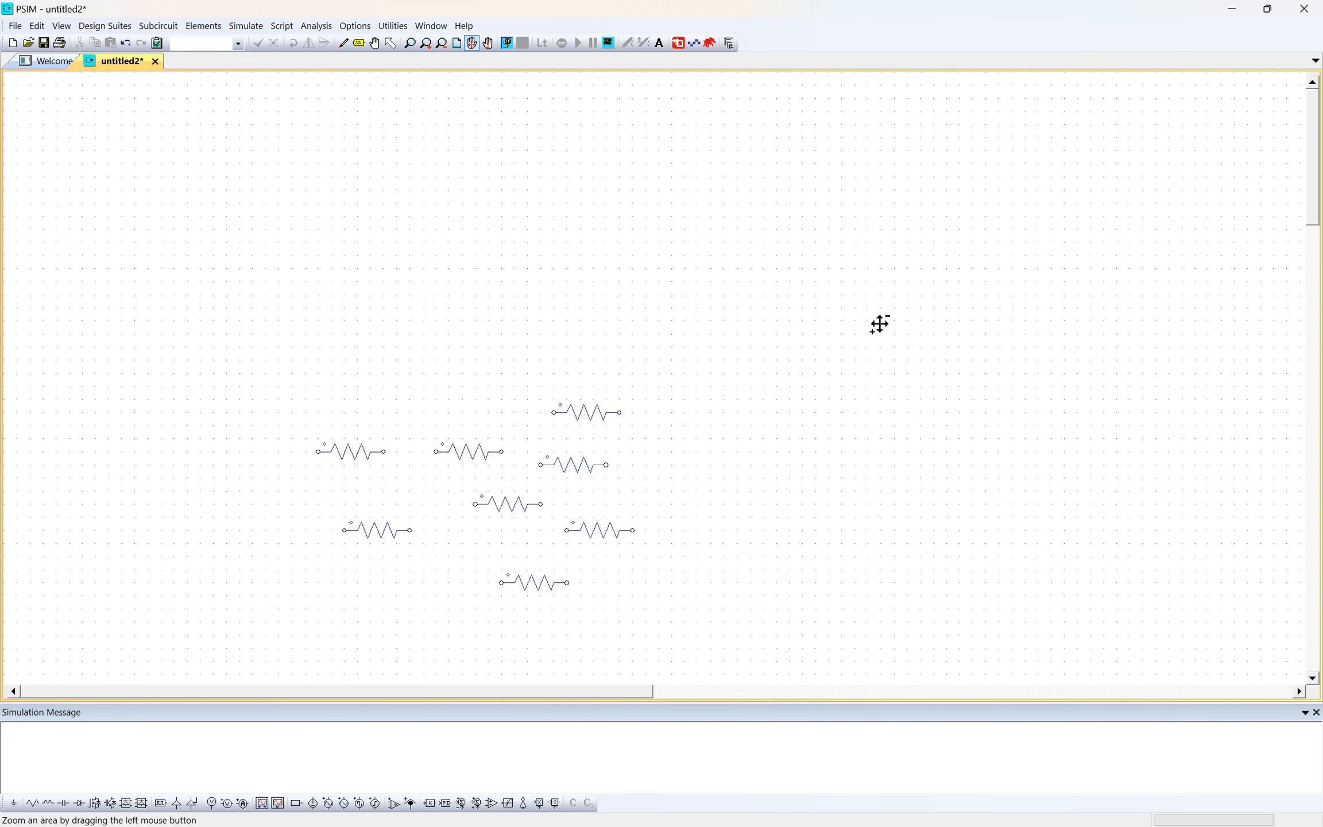
{"action": "left_click_drag", "start_coordinate": [181, 235], "coordinate": [655, 496]}
{"action": "left_click_drag", "start_coordinate": [418, 322], "coordinate": [524, 404]}
{"action": "left_click_drag", "start_coordinate": [480, 315], "coordinate": [712, 410]}
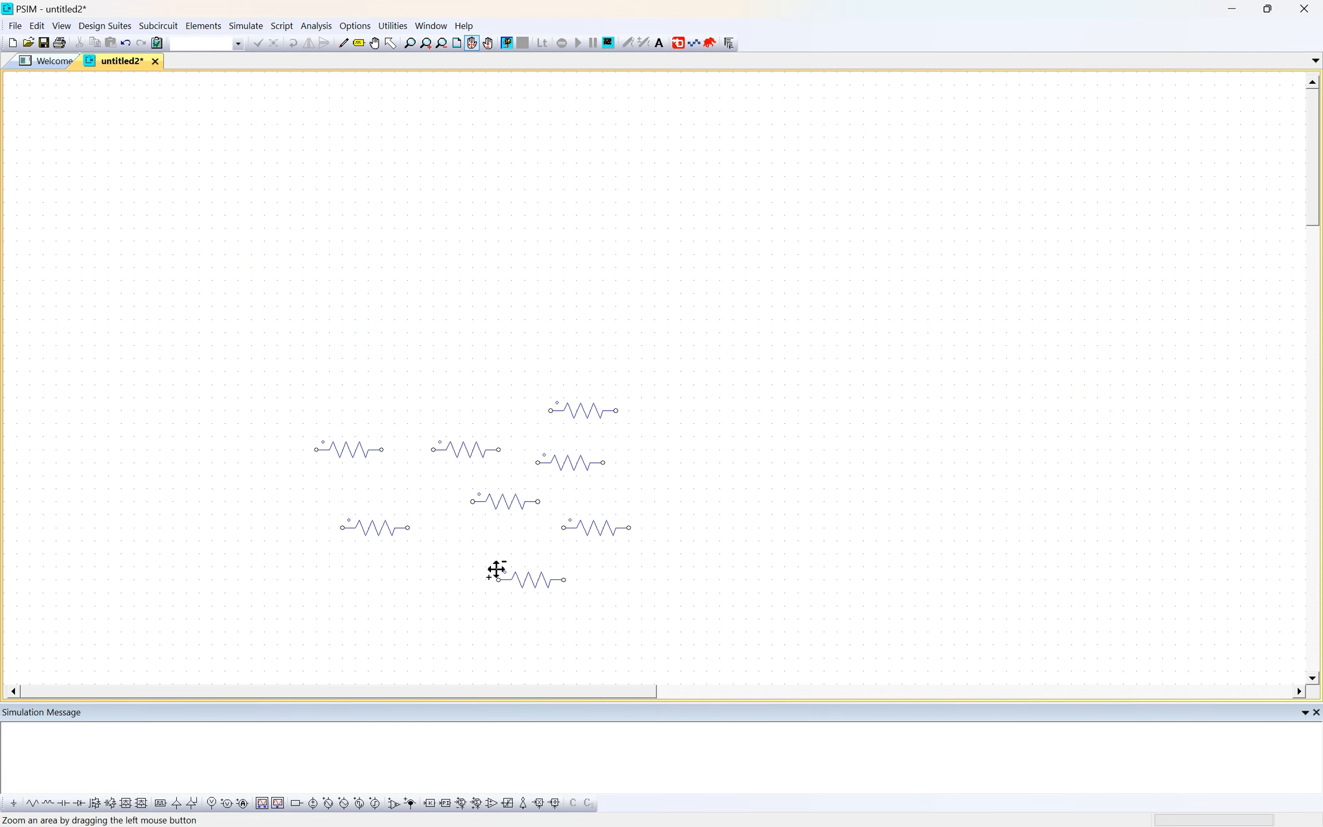
- Delete all eight resistors from the schematic
{"action": "key", "text": "Escape"}
{"action": "left_click_drag", "start_coordinate": [270, 342], "coordinate": [736, 635]}
{"action": "key", "text": "Delete"}
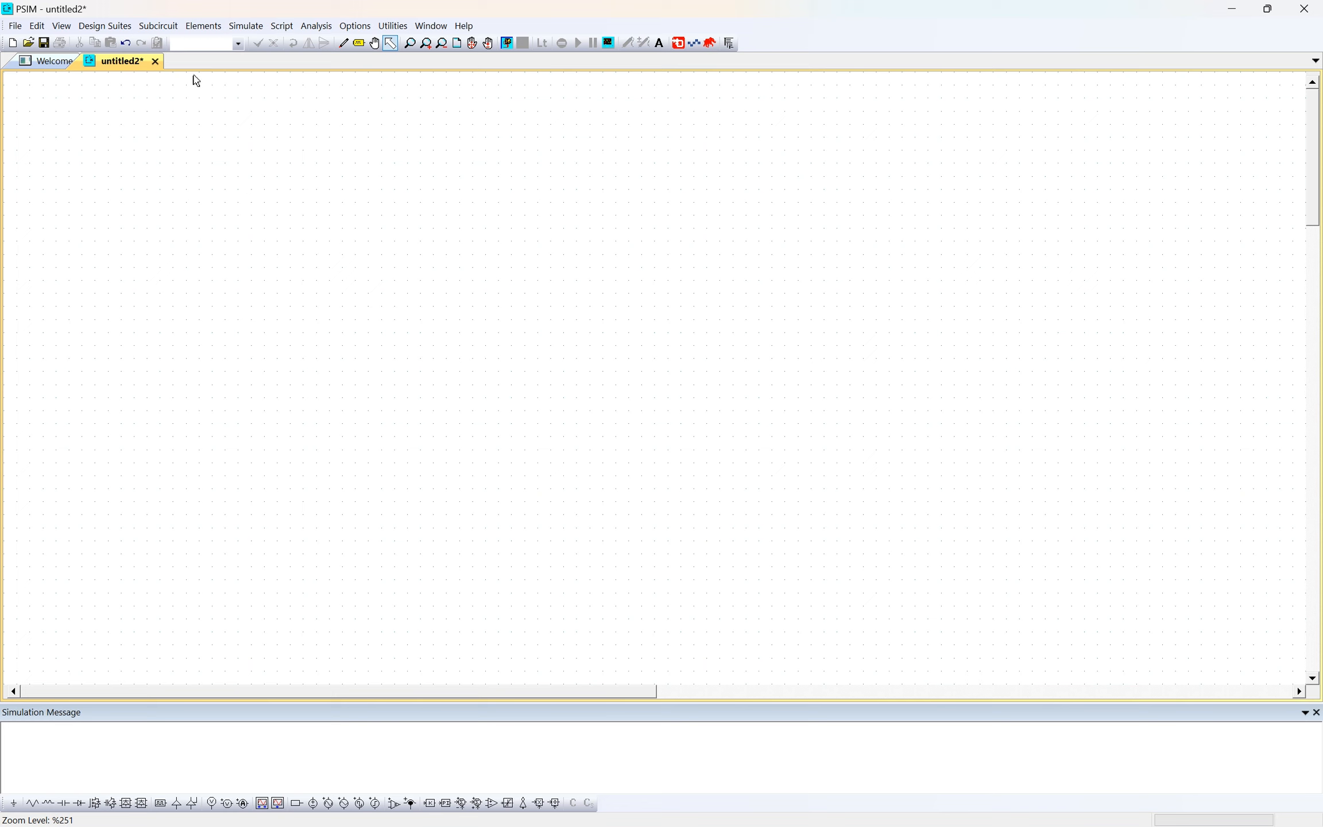
{"action": "left_click", "coordinate": [202, 27]}
{"action": "left_click", "coordinate": [384, 214]}
{"action": "left_click", "coordinate": [209, 26]}
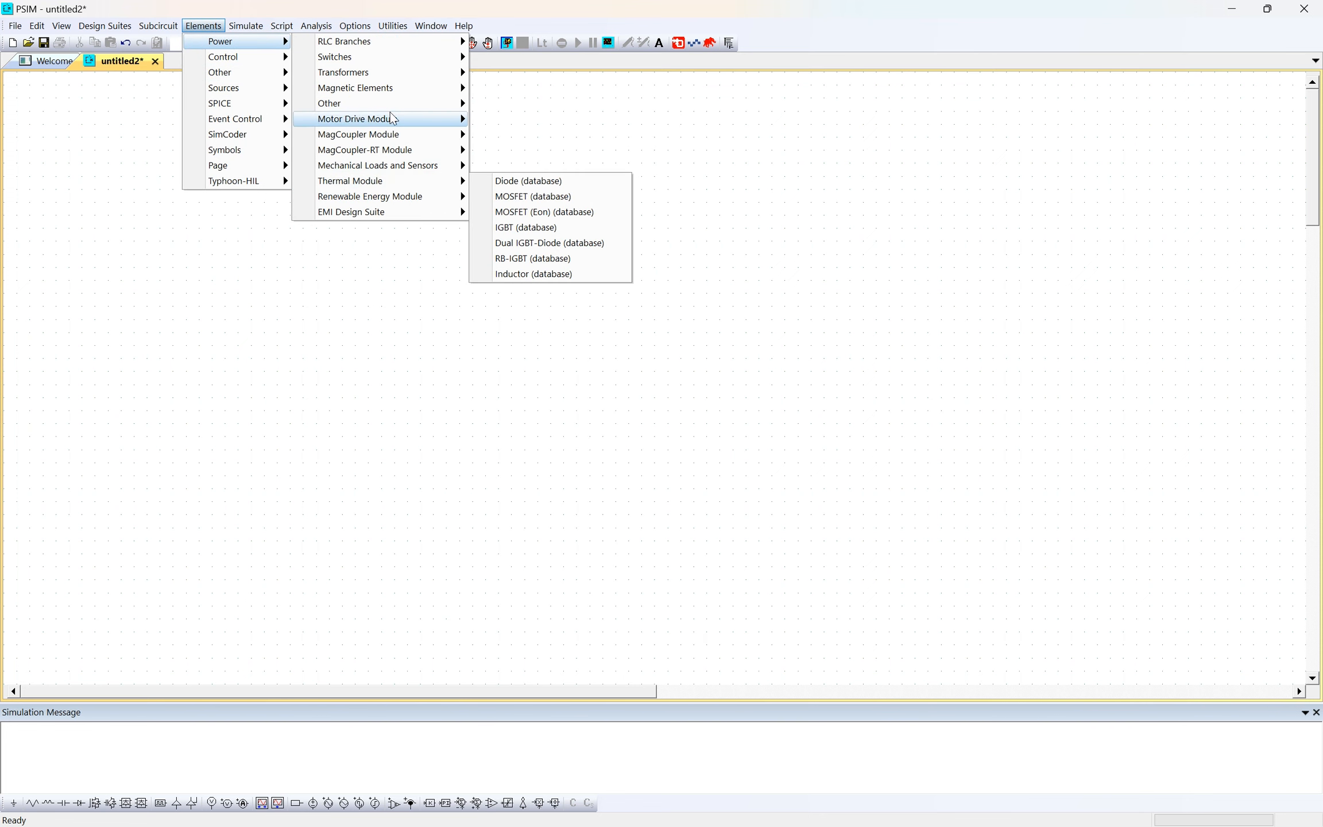
{"action": "left_click", "coordinate": [259, 85]}
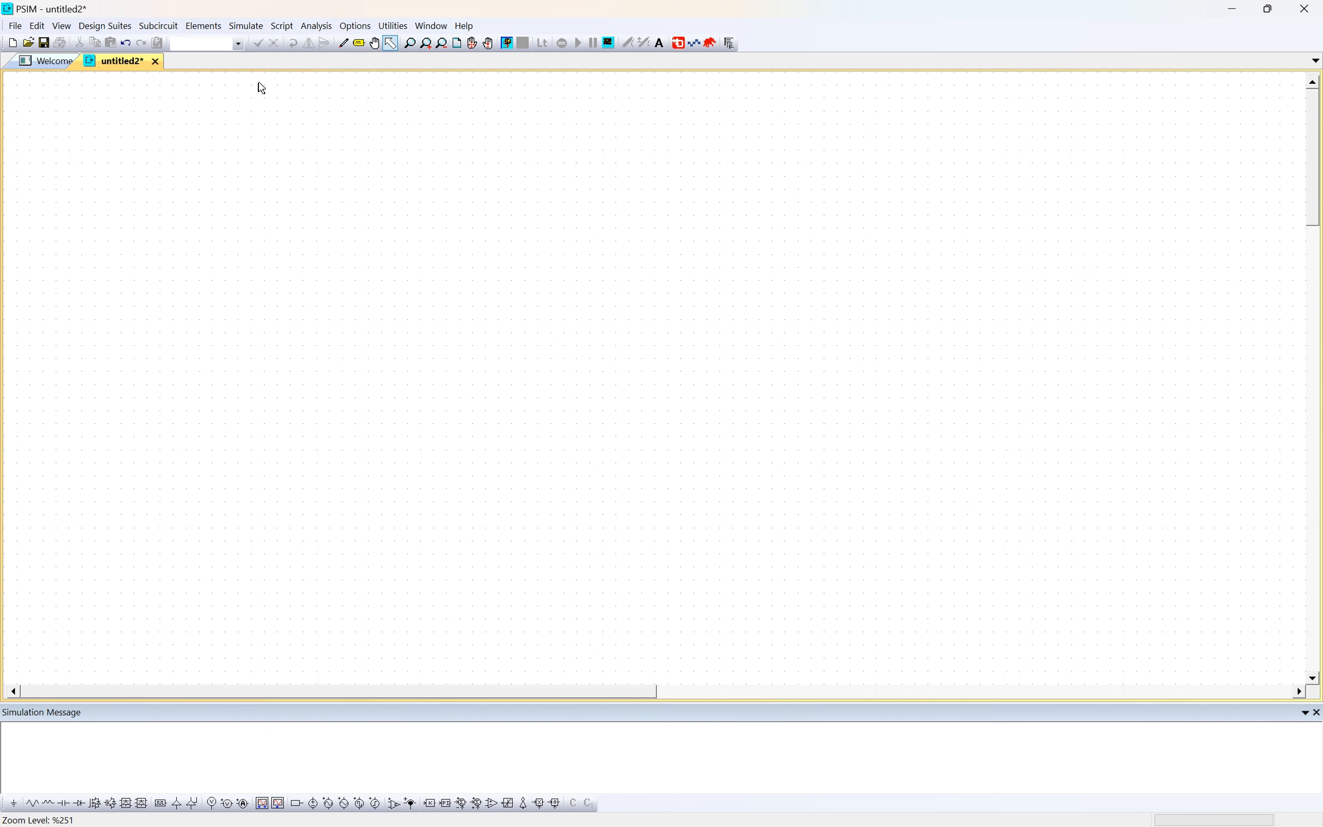
- Place five horizontal resistors from the RLC Branches power elements in the sheet's upper-left area, and delete all five
{"action": "left_click", "coordinate": [203, 26]}
{"action": "mouse_move", "coordinate": [213, 45]}
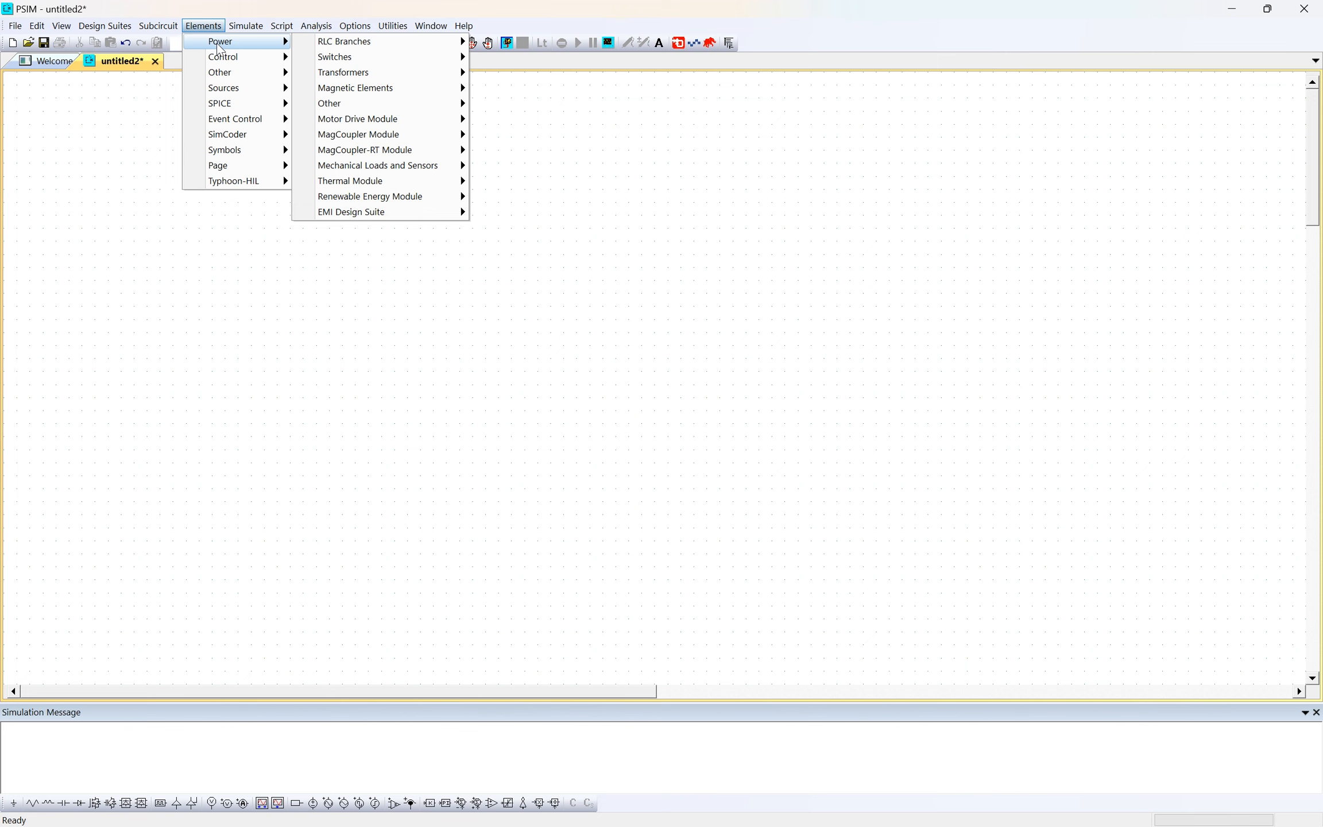
{"action": "mouse_move", "coordinate": [344, 42]}
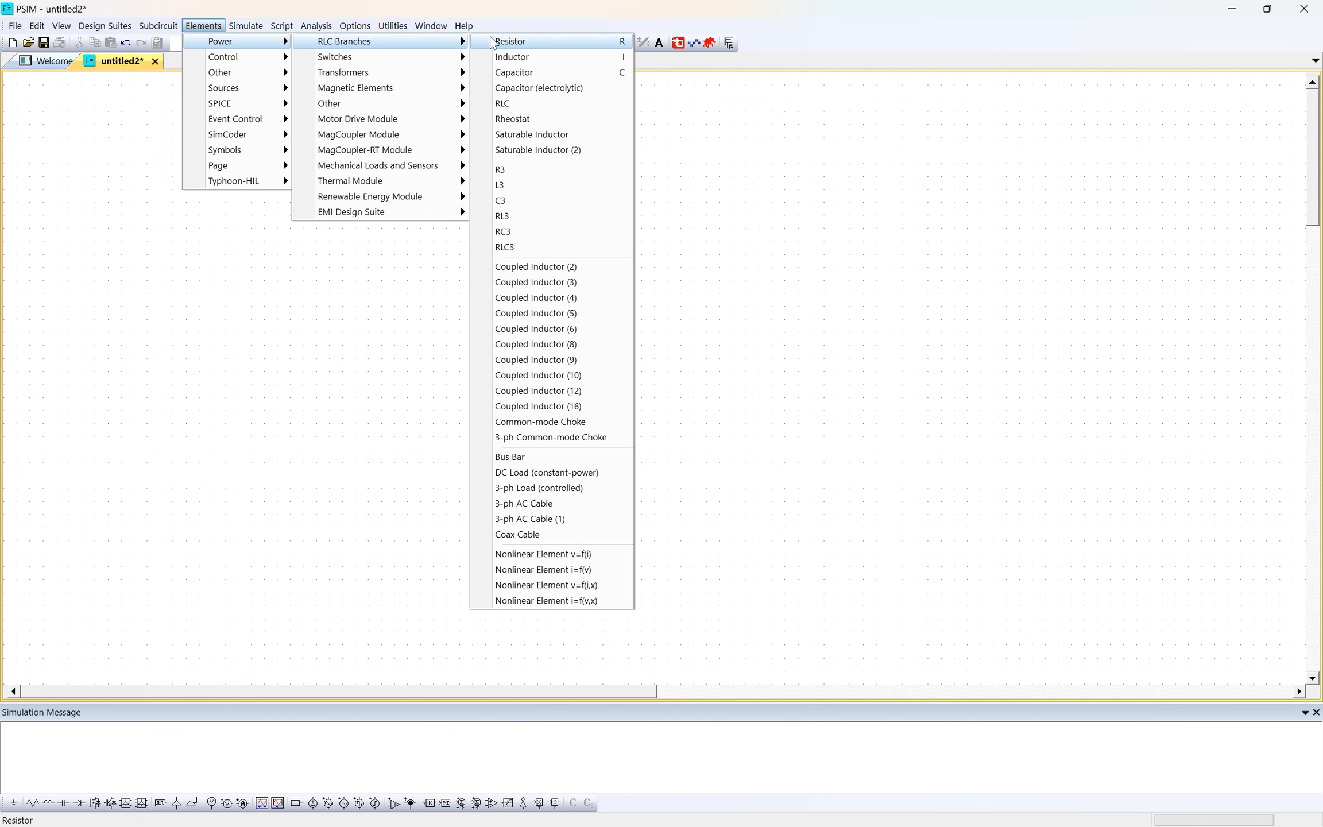
{"action": "left_click", "coordinate": [515, 46]}
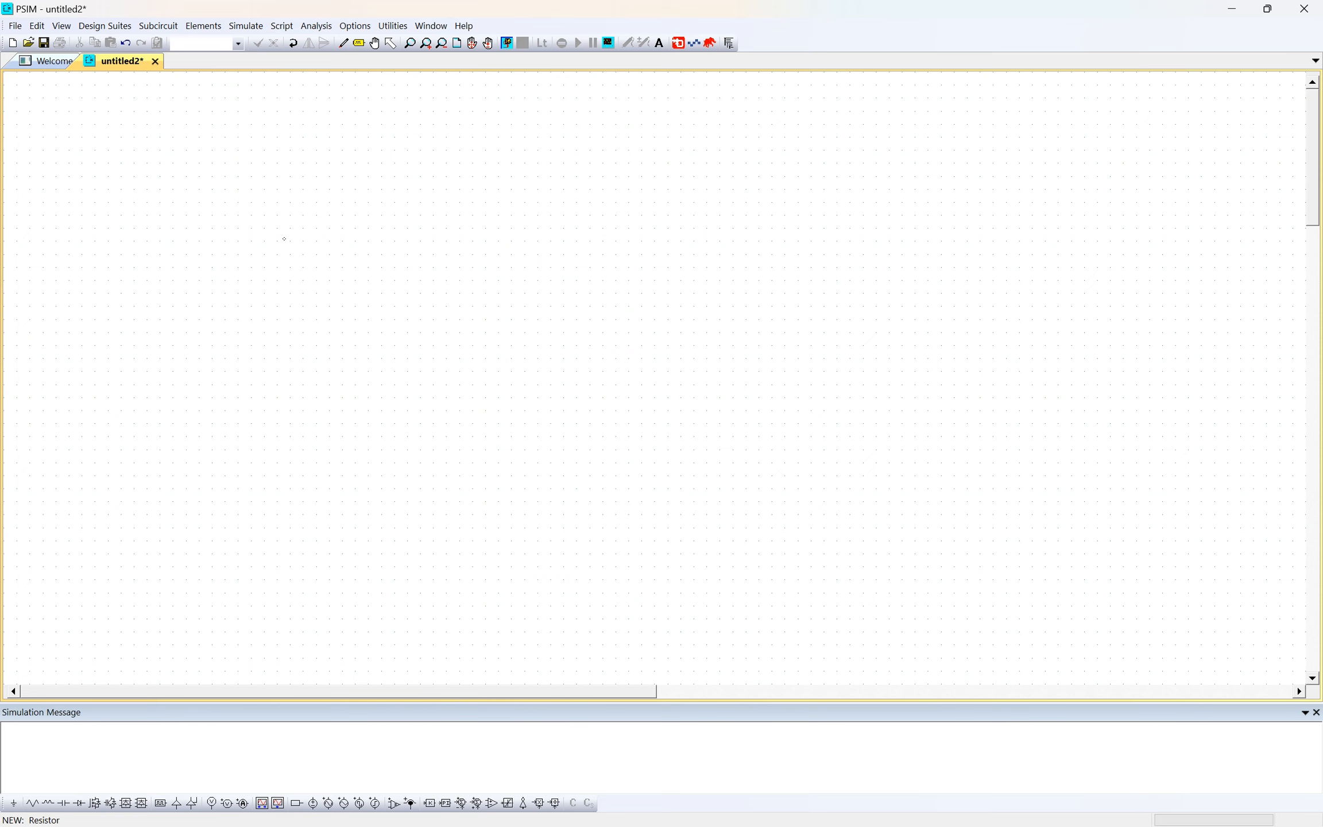
{"action": "left_click", "coordinate": [284, 274]}
{"action": "left_click", "coordinate": [401, 285]}
{"action": "left_click", "coordinate": [322, 350]}
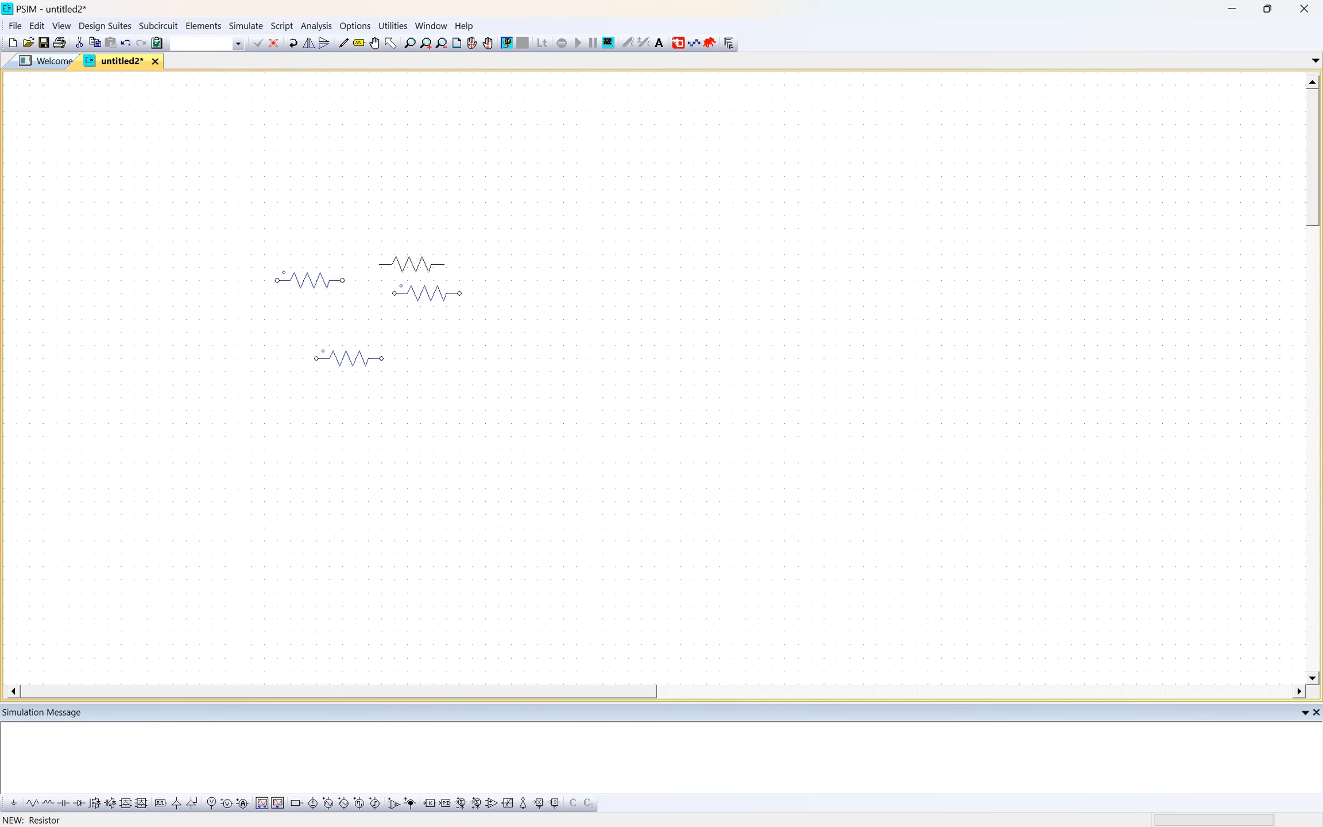
{"action": "left_click", "coordinate": [388, 247]}
{"action": "left_click", "coordinate": [427, 350]}
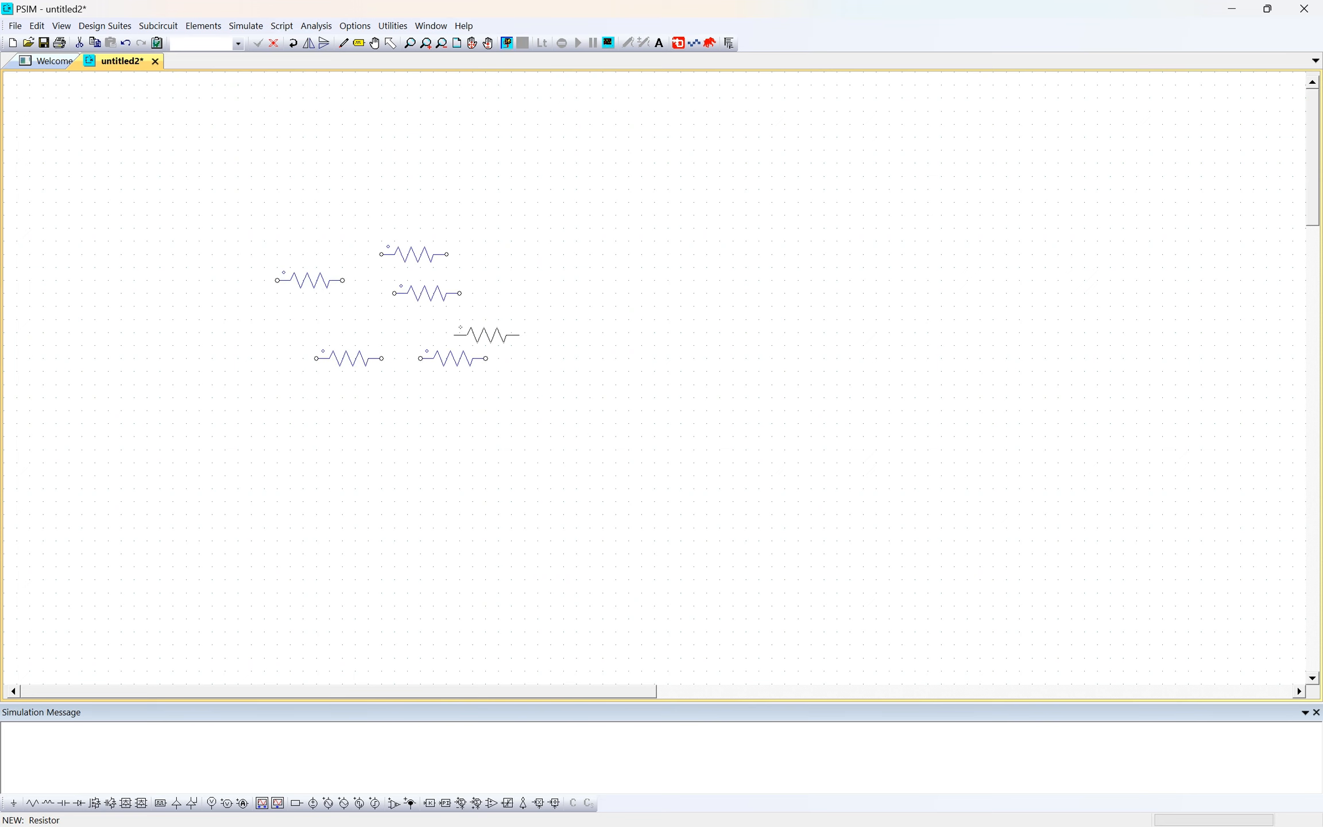
{"action": "key", "text": "Escape"}
{"action": "left_click_drag", "start_coordinate": [238, 220], "coordinate": [566, 432]}
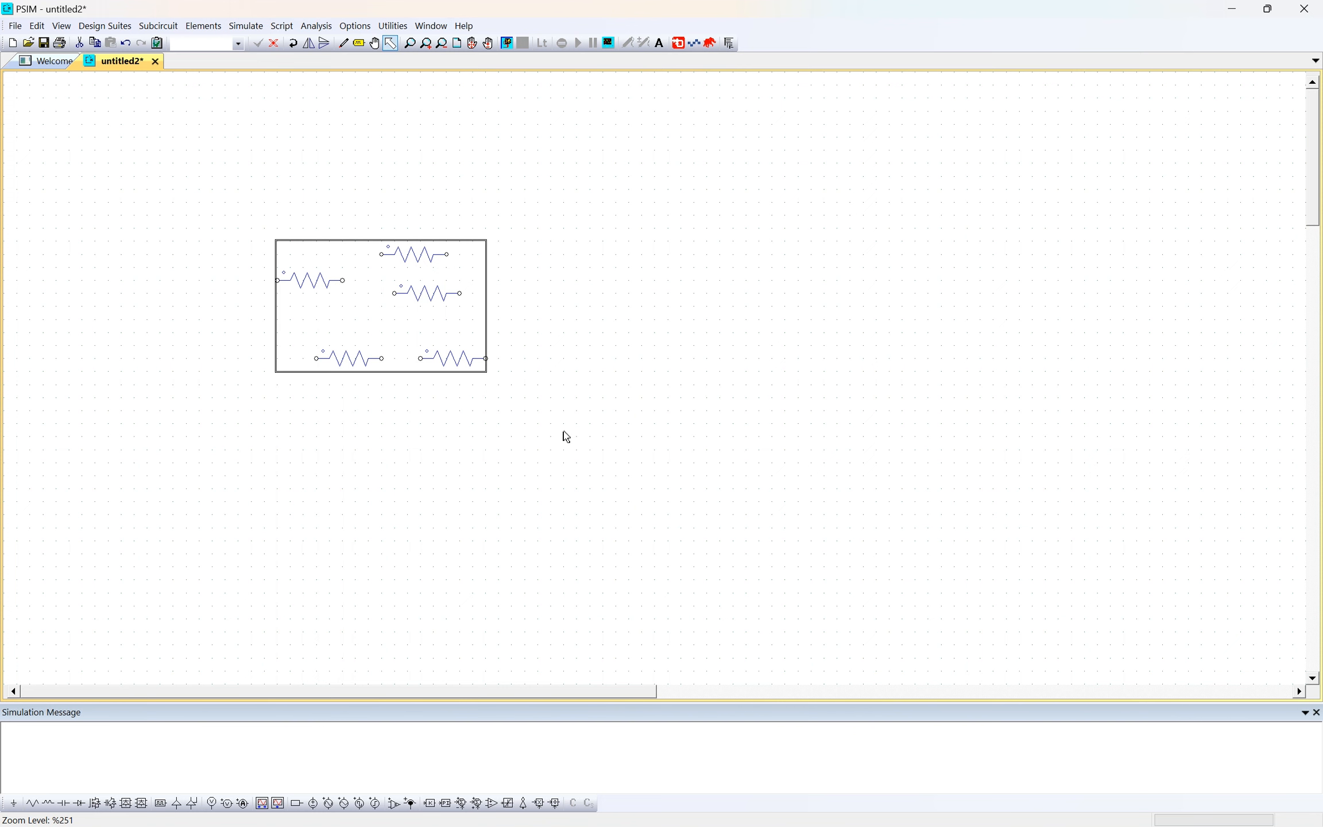
{"action": "key", "text": "Delete"}
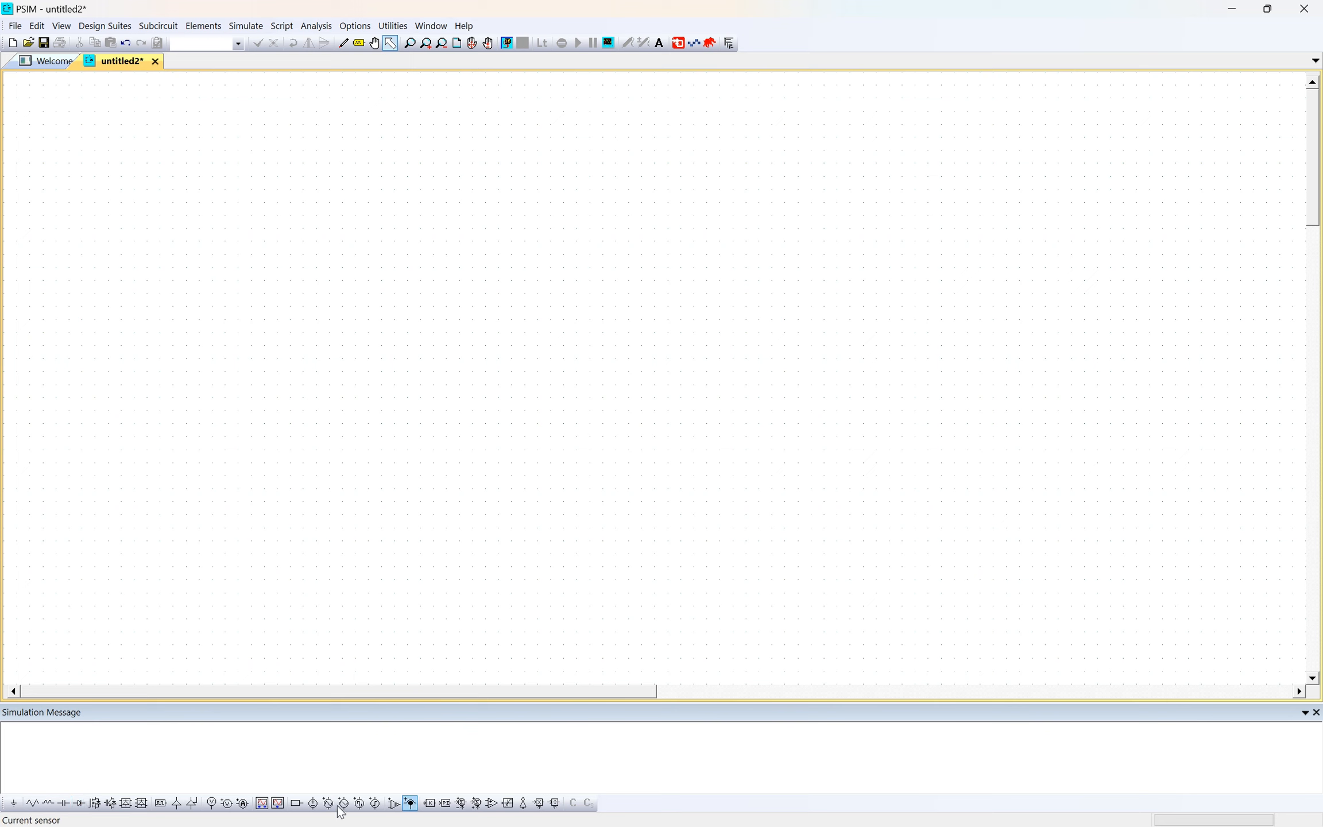
- Place two horizontal resistors diagonally below one another in the sheet's upper-left area, and delete both
{"action": "left_click", "coordinate": [32, 803]}
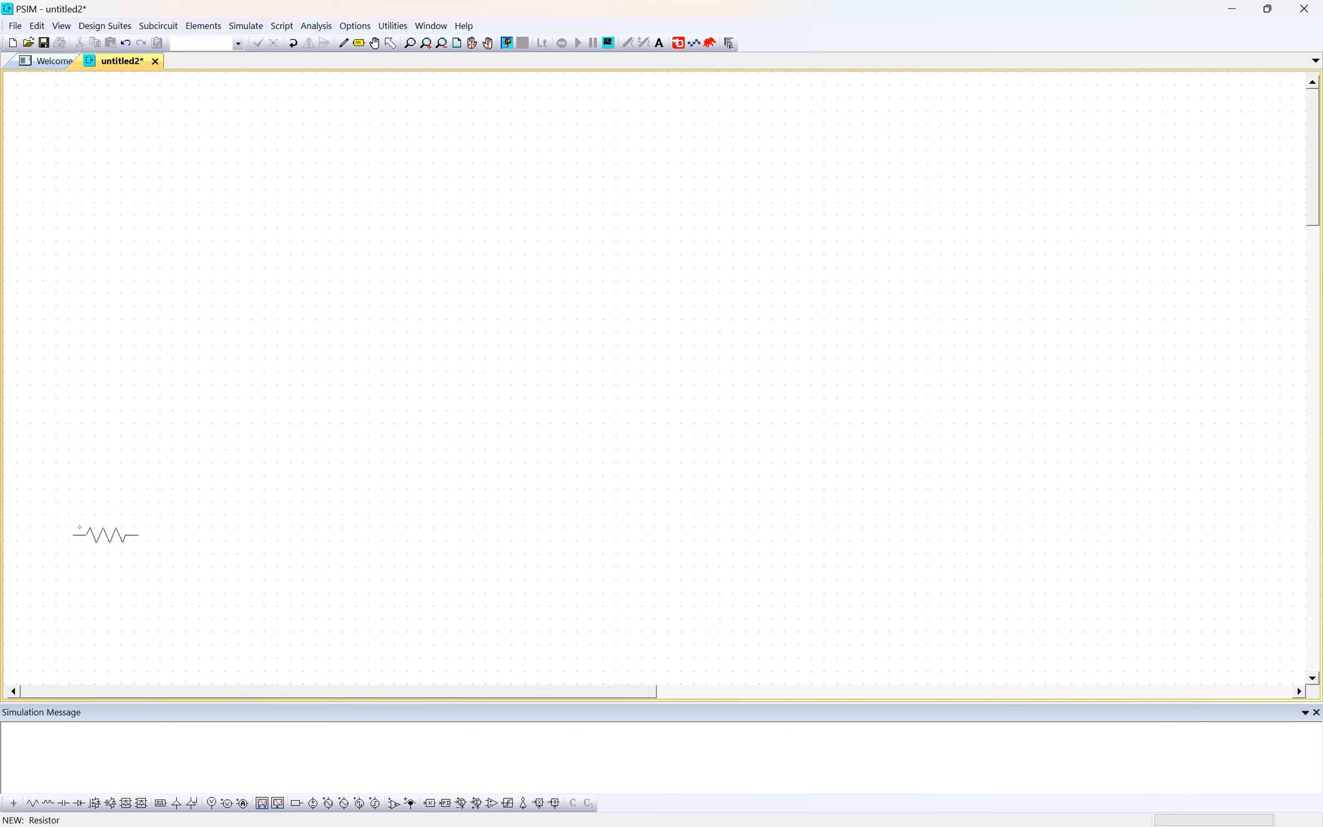
{"action": "left_click", "coordinate": [245, 253]}
{"action": "left_click", "coordinate": [322, 294]}
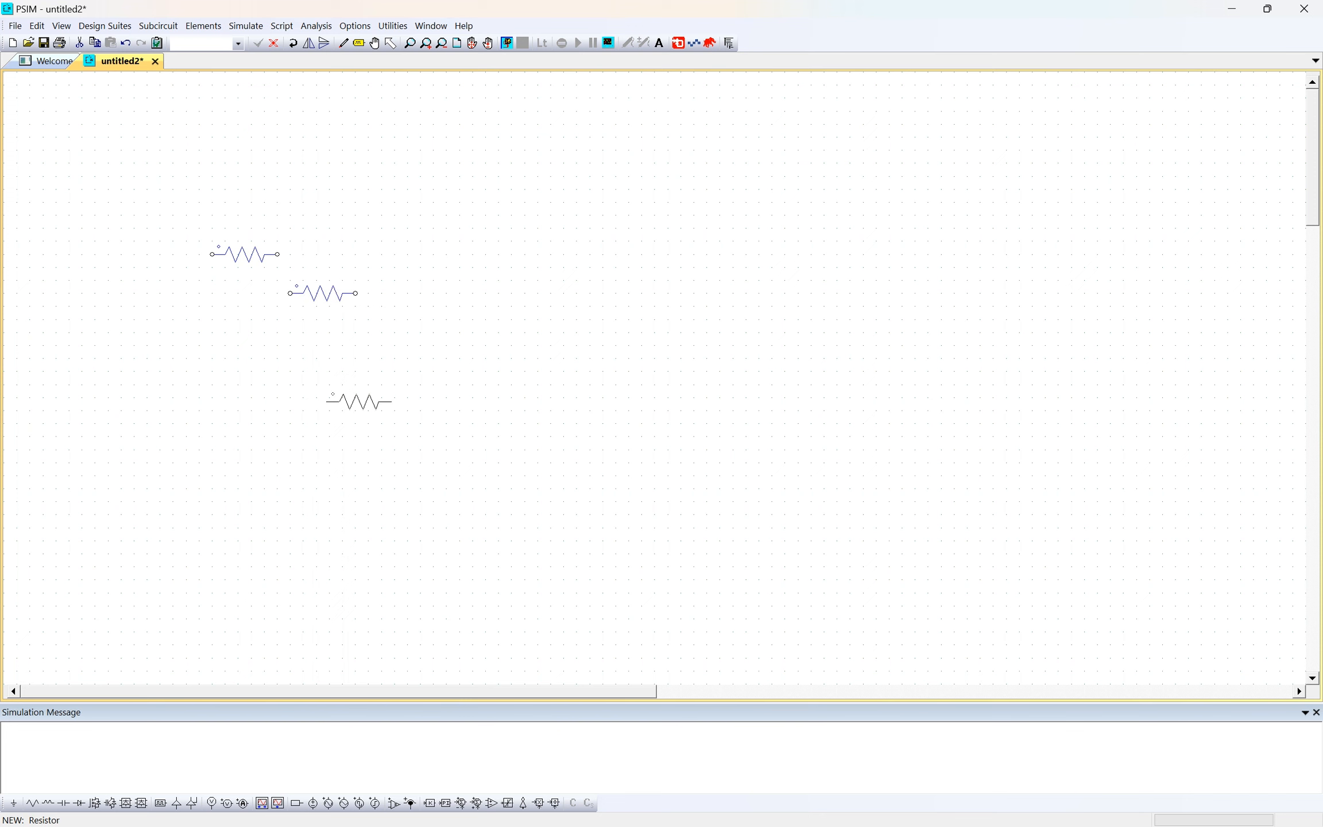
{"action": "key", "text": "Escape"}
{"action": "left_click_drag", "start_coordinate": [182, 223], "coordinate": [510, 396]}
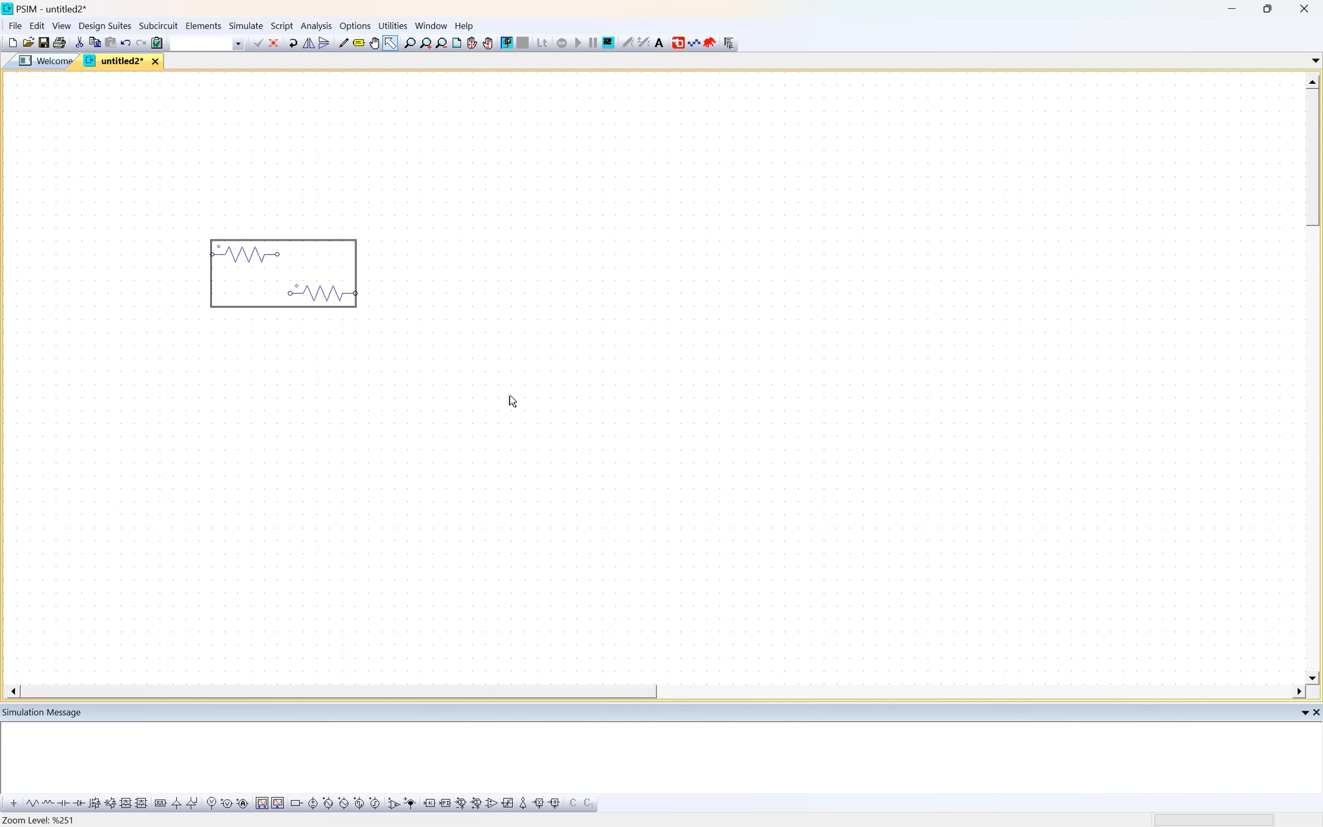
{"action": "key", "text": "Delete"}
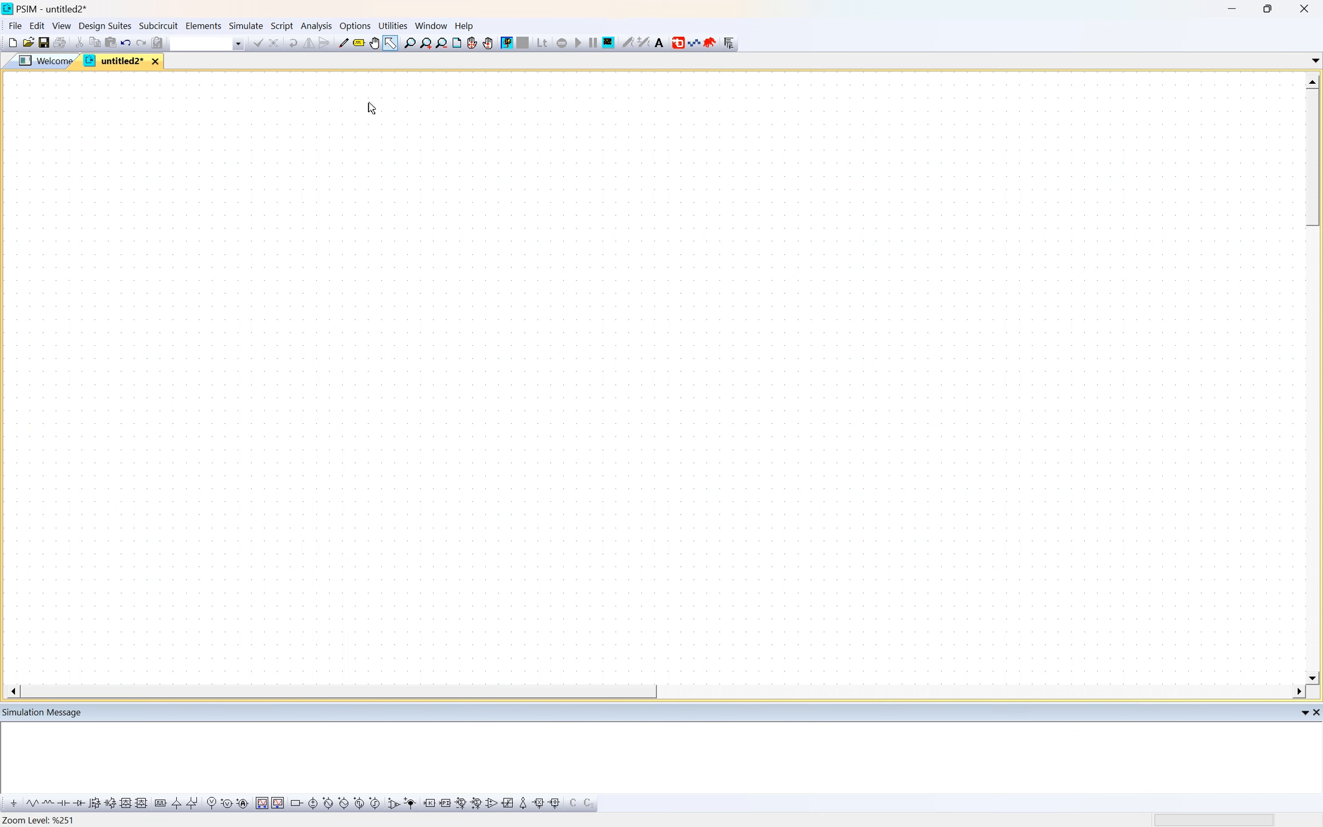
{"action": "left_click", "coordinate": [217, 36]}
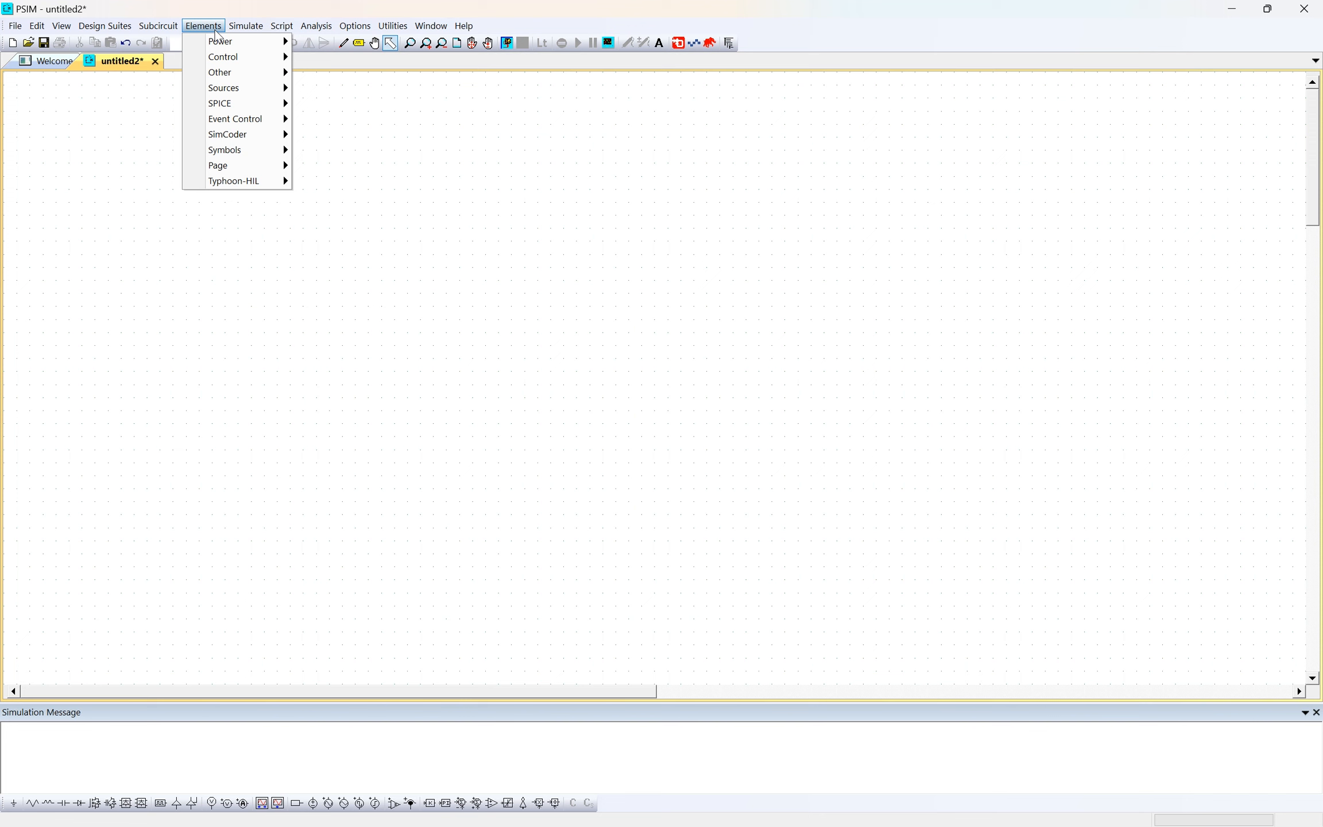
{"action": "mouse_move", "coordinate": [221, 41]}
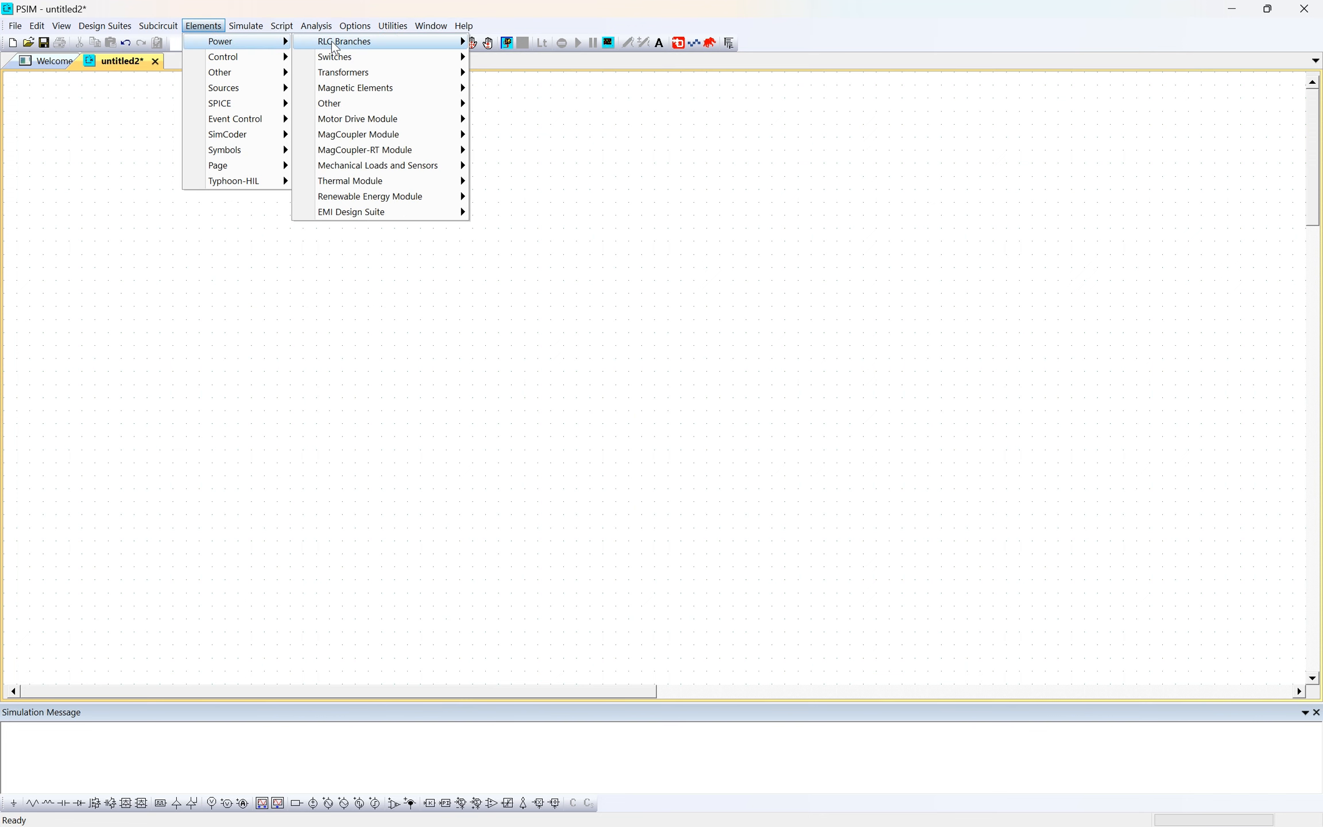
{"action": "mouse_move", "coordinate": [332, 41]}
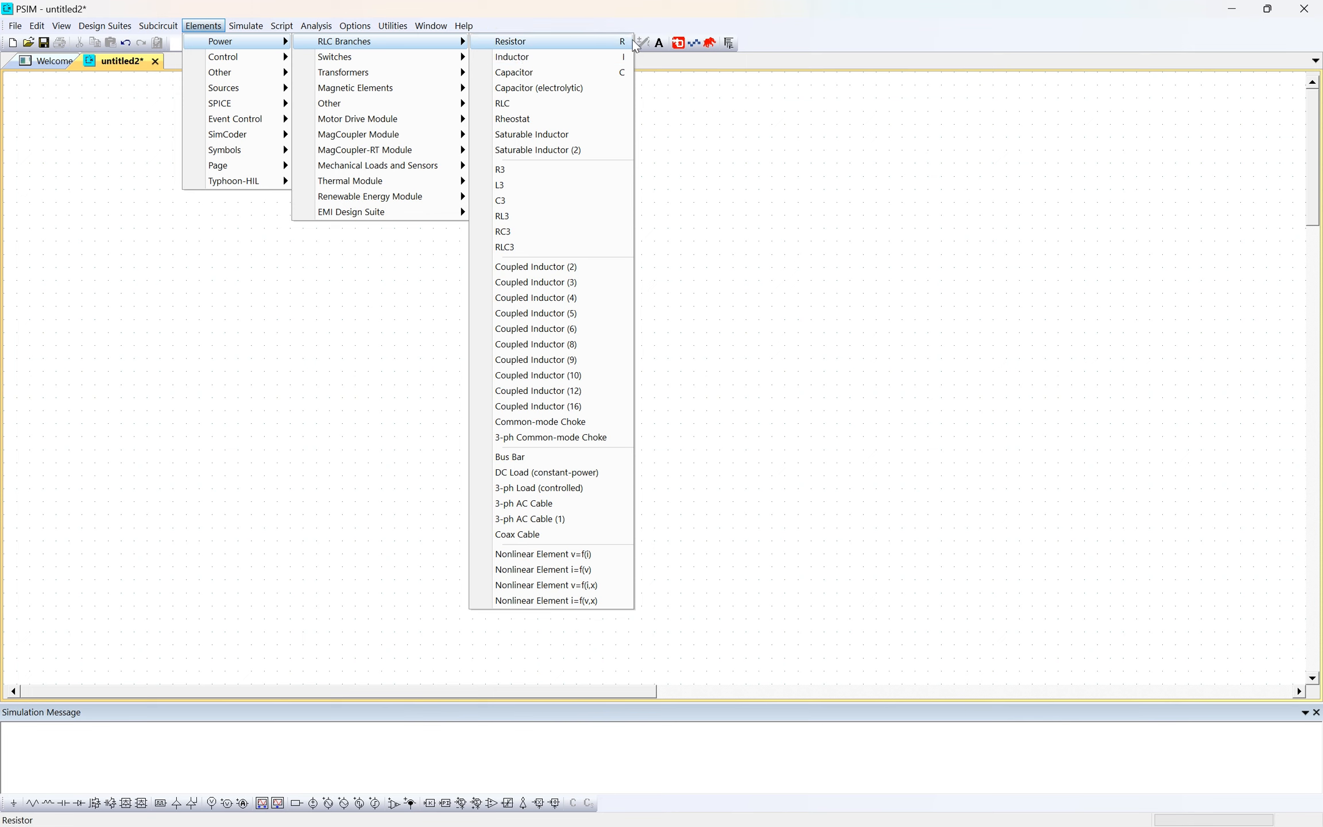
{"action": "left_click", "coordinate": [238, 320]}
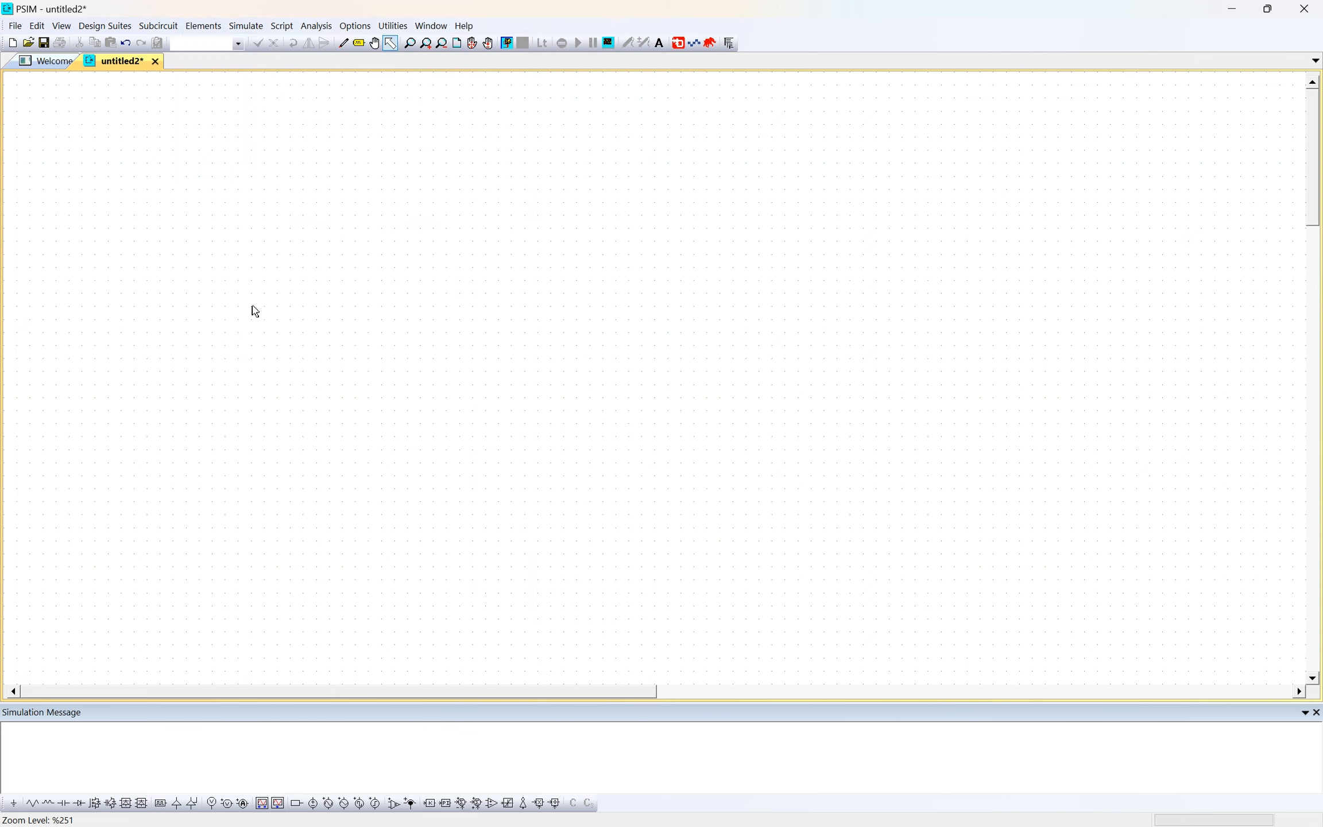
- Place a few horizontal resistors close together in the sheet's upper-left area, and delete them all
{"action": "key", "text": "r"}
{"action": "left_click", "coordinate": [232, 220]}
{"action": "left_click", "coordinate": [284, 259]}
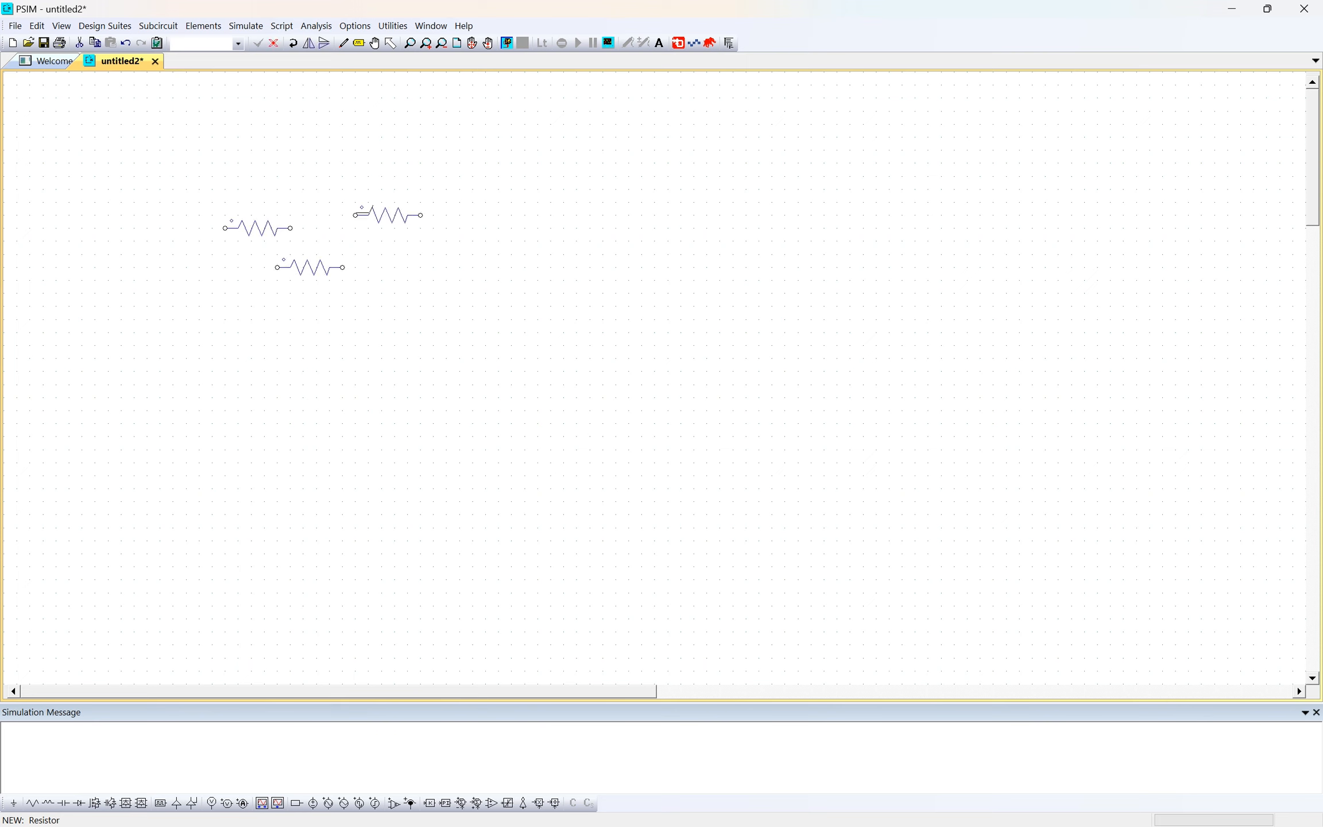
{"action": "left_click", "coordinate": [361, 207]}
{"action": "left_click", "coordinate": [336, 272]}
{"action": "key", "text": "Escape"}
{"action": "left_click_drag", "start_coordinate": [194, 188], "coordinate": [471, 337]}
{"action": "key", "text": "Delete"}
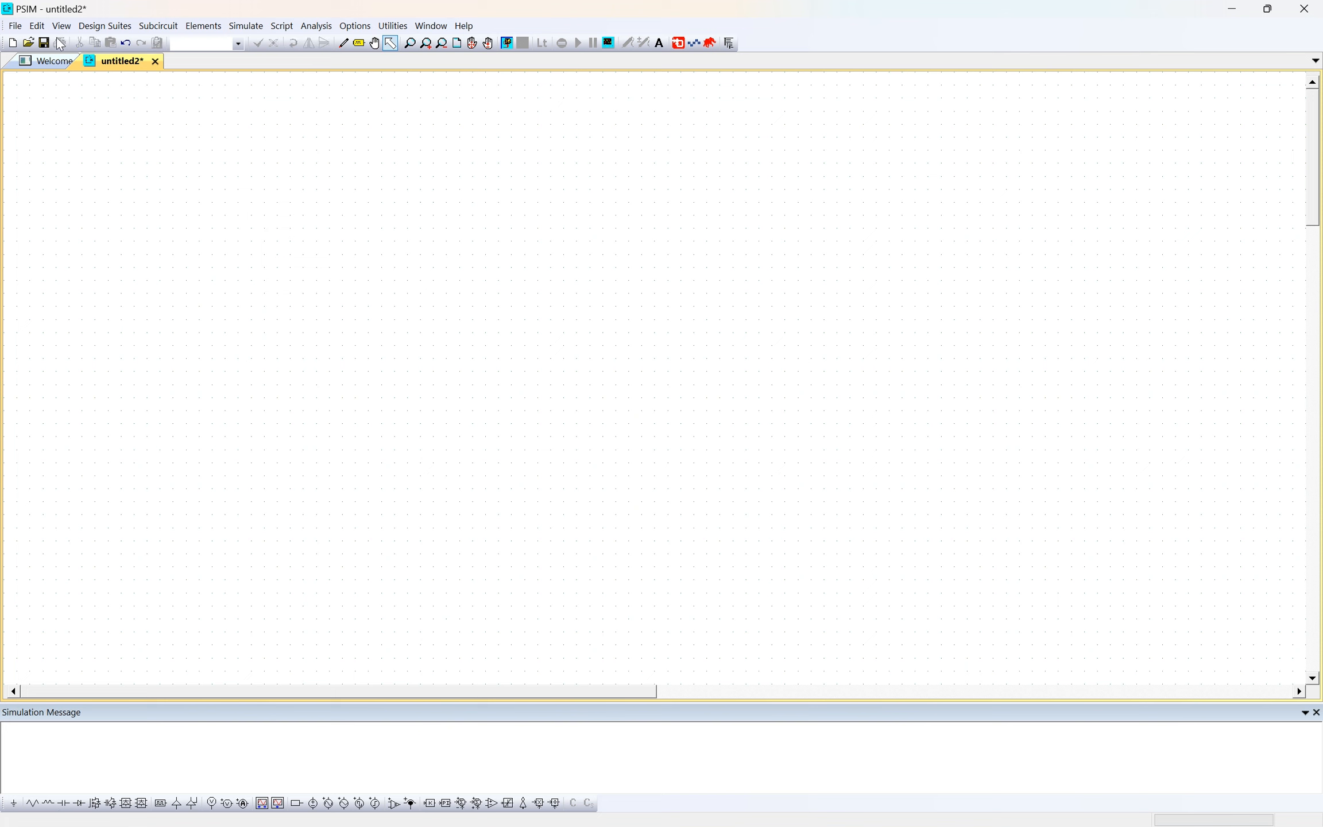
{"action": "left_click", "coordinate": [241, 25]}
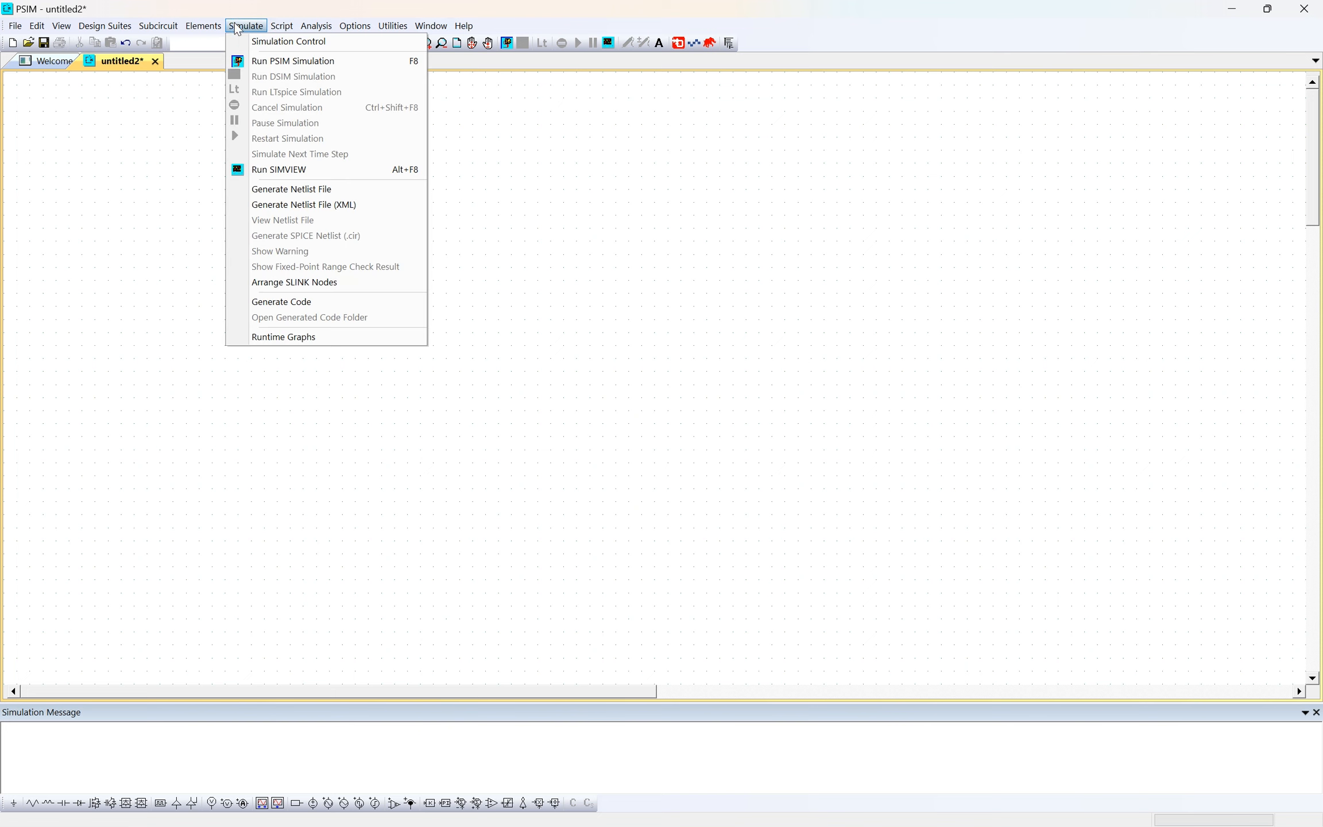
{"action": "left_click", "coordinate": [612, 205]}
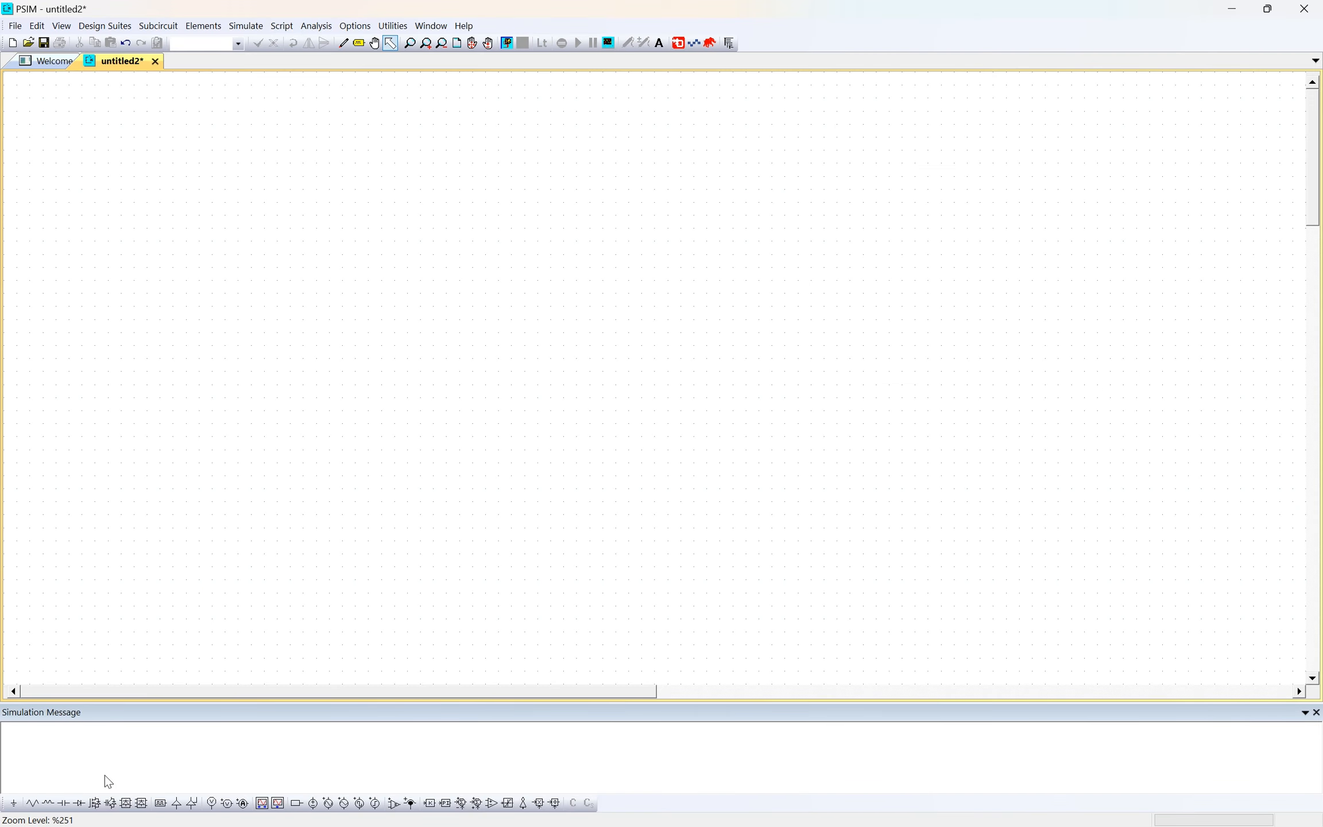
- Place two horizontal resistors side by side at the same height near the sheet's upper-left corner
{"action": "left_click", "coordinate": [33, 803]}
{"action": "left_click", "coordinate": [206, 228]}
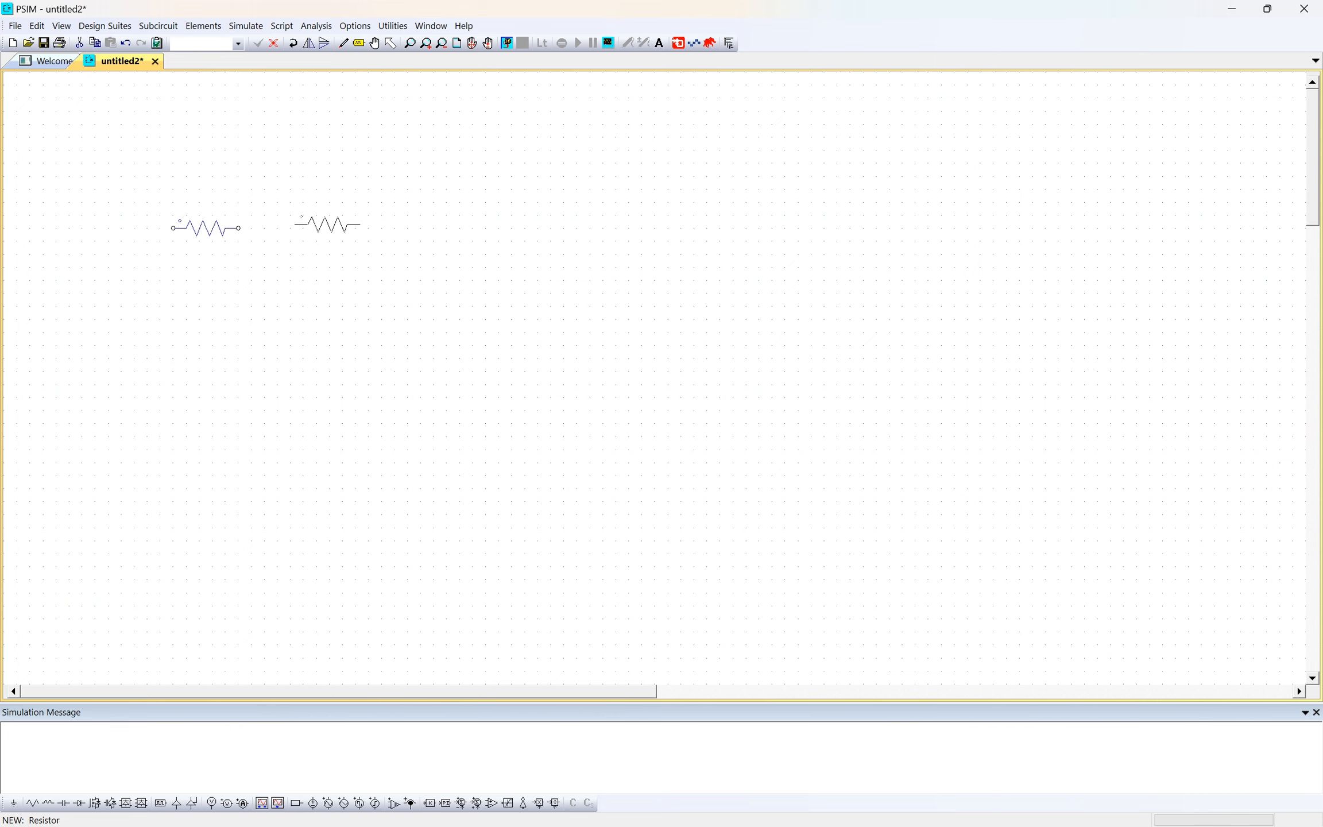
{"action": "left_click", "coordinate": [322, 228]}
{"action": "key", "text": "Escape"}
{"action": "scroll", "coordinate": [198, 359], "scroll_direction": "up", "scroll_amount": 2}
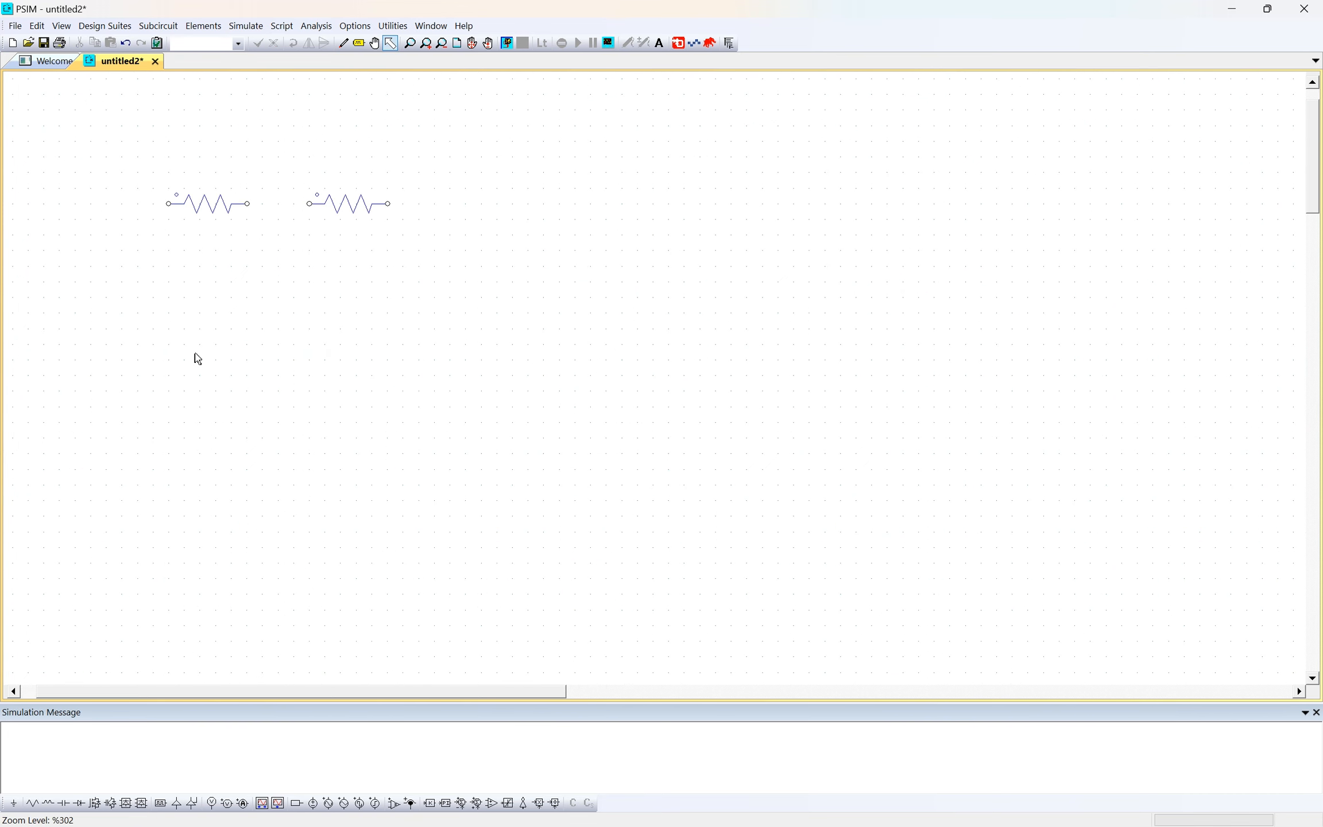
- Place one DC voltage source horizontally, positive terminal on its left, centred below the gap between the two resistors
{"action": "left_click_drag", "start_coordinate": [364, 691], "coordinate": [325, 690]}
{"action": "left_click_drag", "start_coordinate": [1310, 176], "coordinate": [1300, 148]}
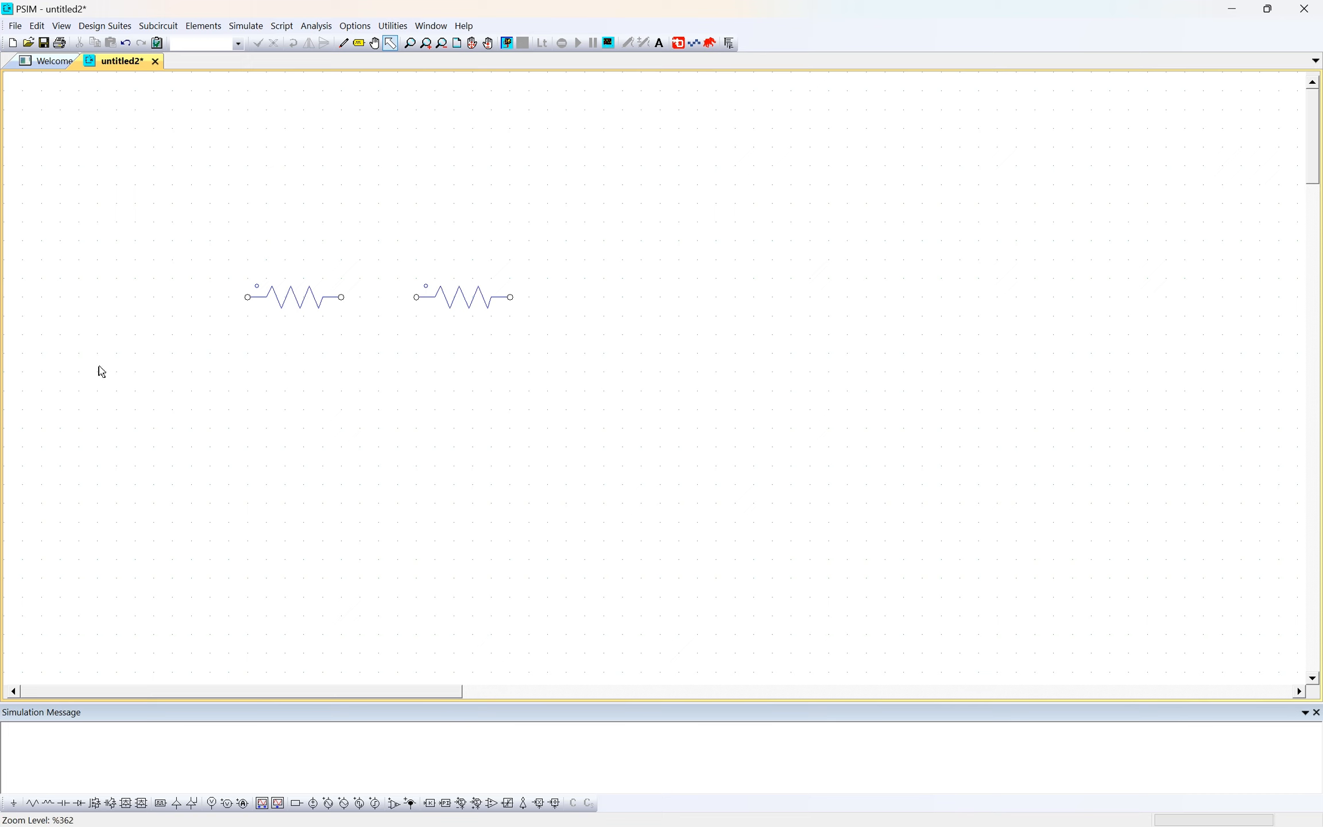
{"action": "left_click", "coordinate": [211, 27]}
{"action": "left_click", "coordinate": [212, 30]}
{"action": "left_click", "coordinate": [212, 30]}
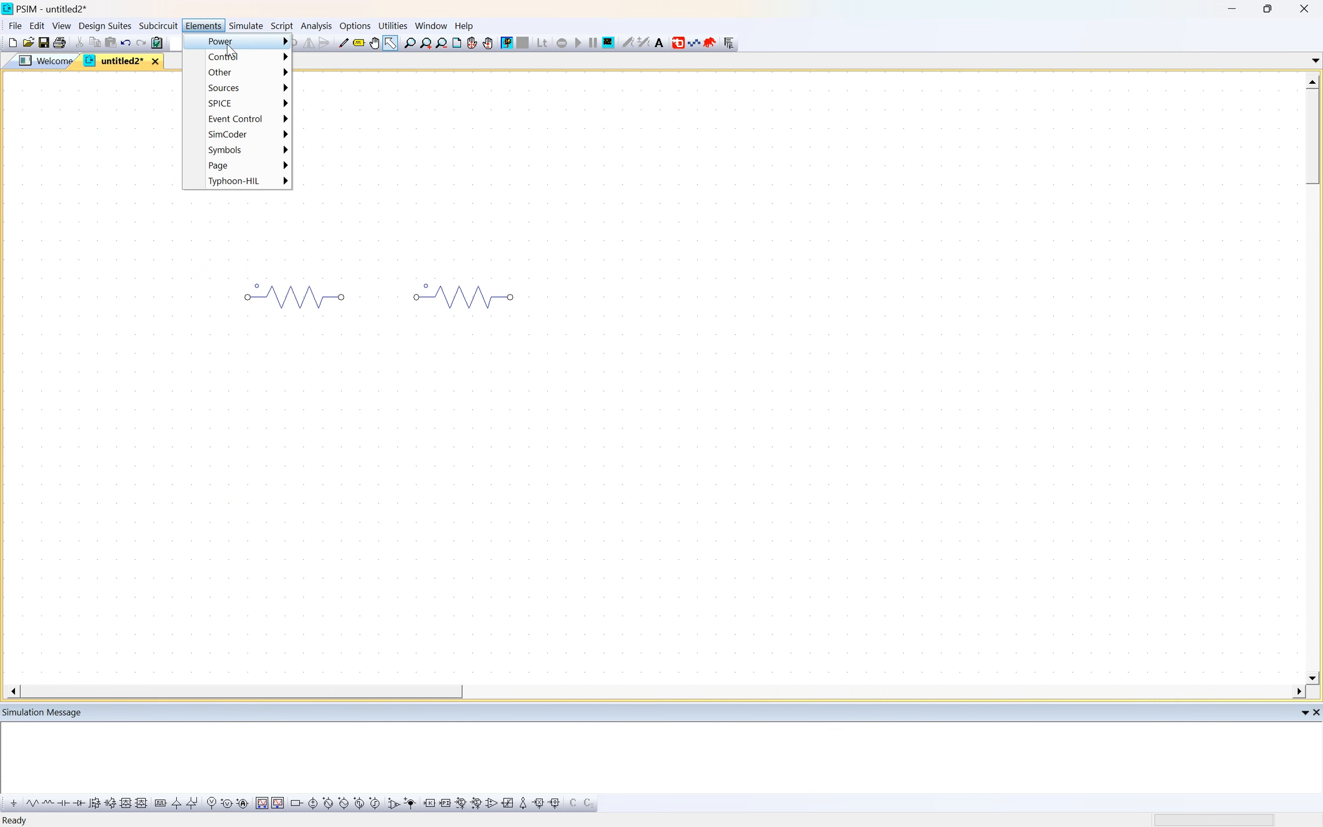
{"action": "mouse_move", "coordinate": [231, 49]}
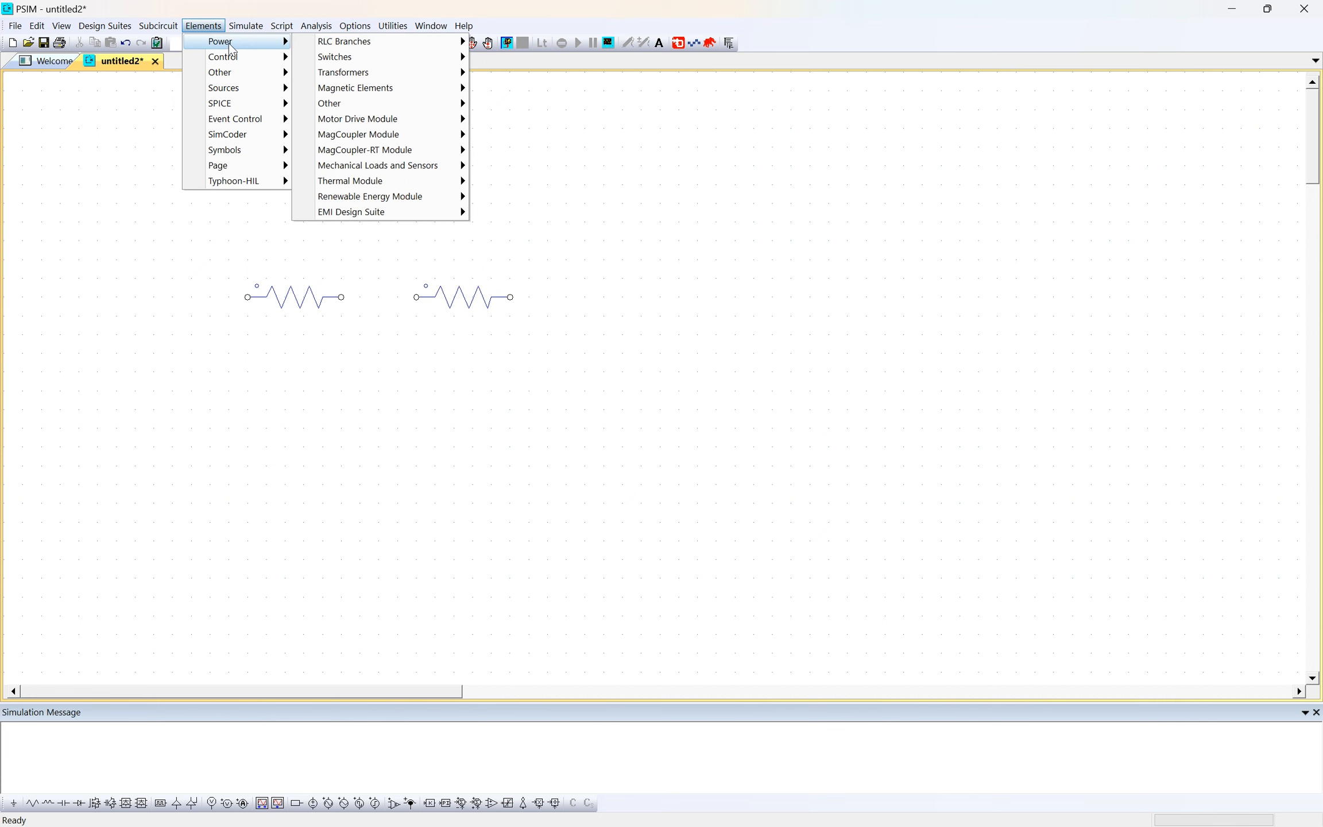
{"action": "mouse_move", "coordinate": [236, 89]}
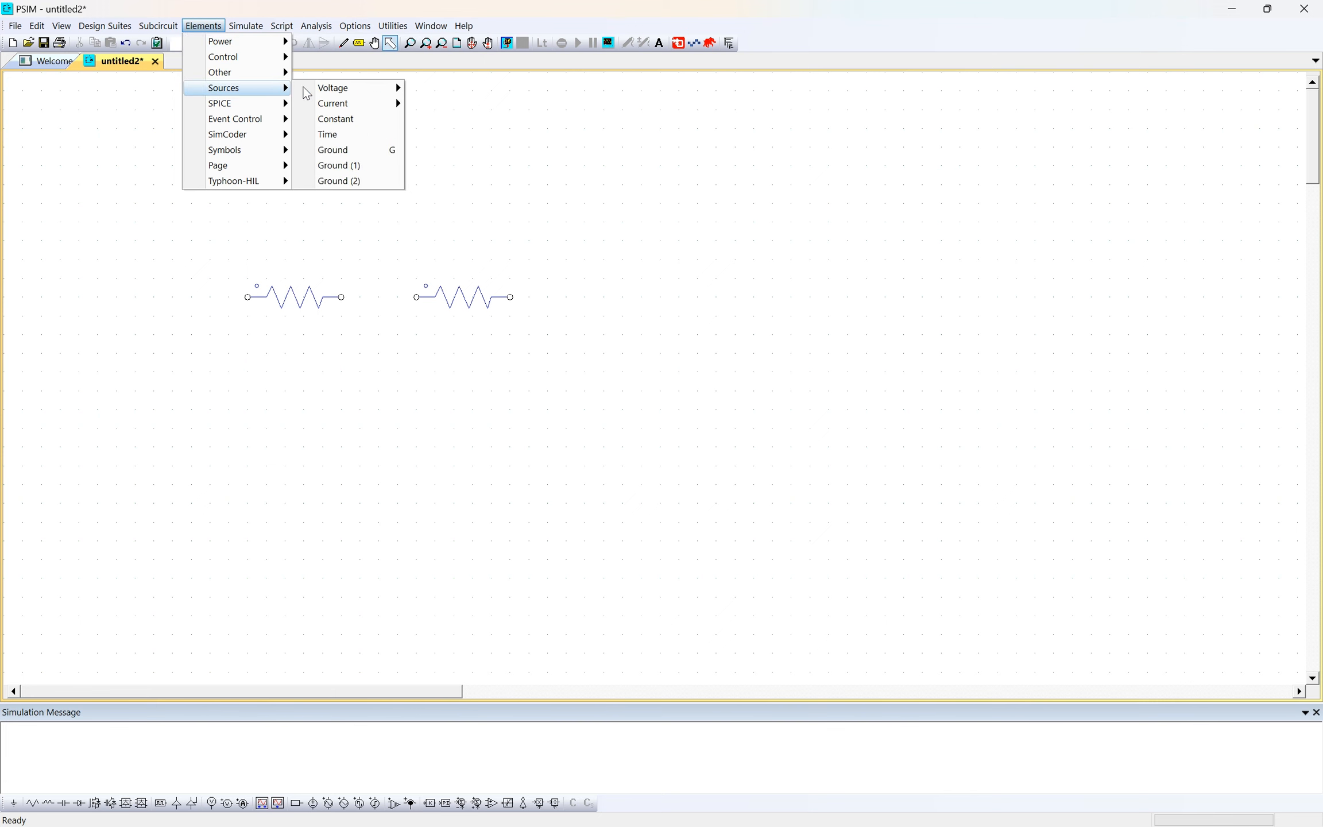
{"action": "mouse_move", "coordinate": [308, 88]}
{"action": "left_click", "coordinate": [467, 91]}
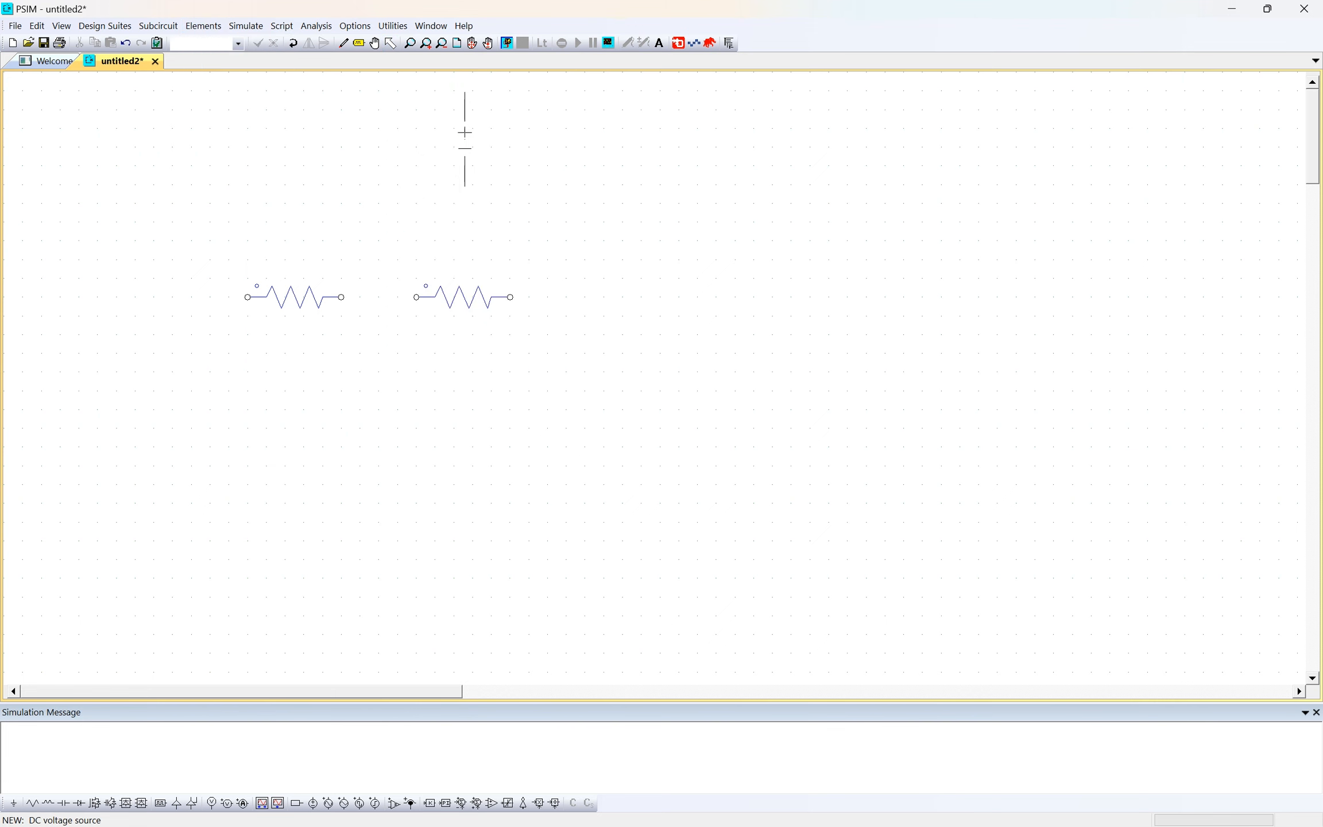
{"action": "right_click", "coordinate": [357, 434]}
{"action": "right_click", "coordinate": [384, 431]}
{"action": "right_click", "coordinate": [383, 430]}
{"action": "right_click", "coordinate": [384, 430]}
{"action": "right_click", "coordinate": [385, 430]}
{"action": "right_click", "coordinate": [386, 430]}
{"action": "right_click", "coordinate": [384, 431]}
{"action": "right_click", "coordinate": [379, 430]}
{"action": "right_click", "coordinate": [368, 422]}
{"action": "right_click", "coordinate": [369, 422]}
{"action": "right_click", "coordinate": [371, 424]}
{"action": "left_click", "coordinate": [387, 428]}
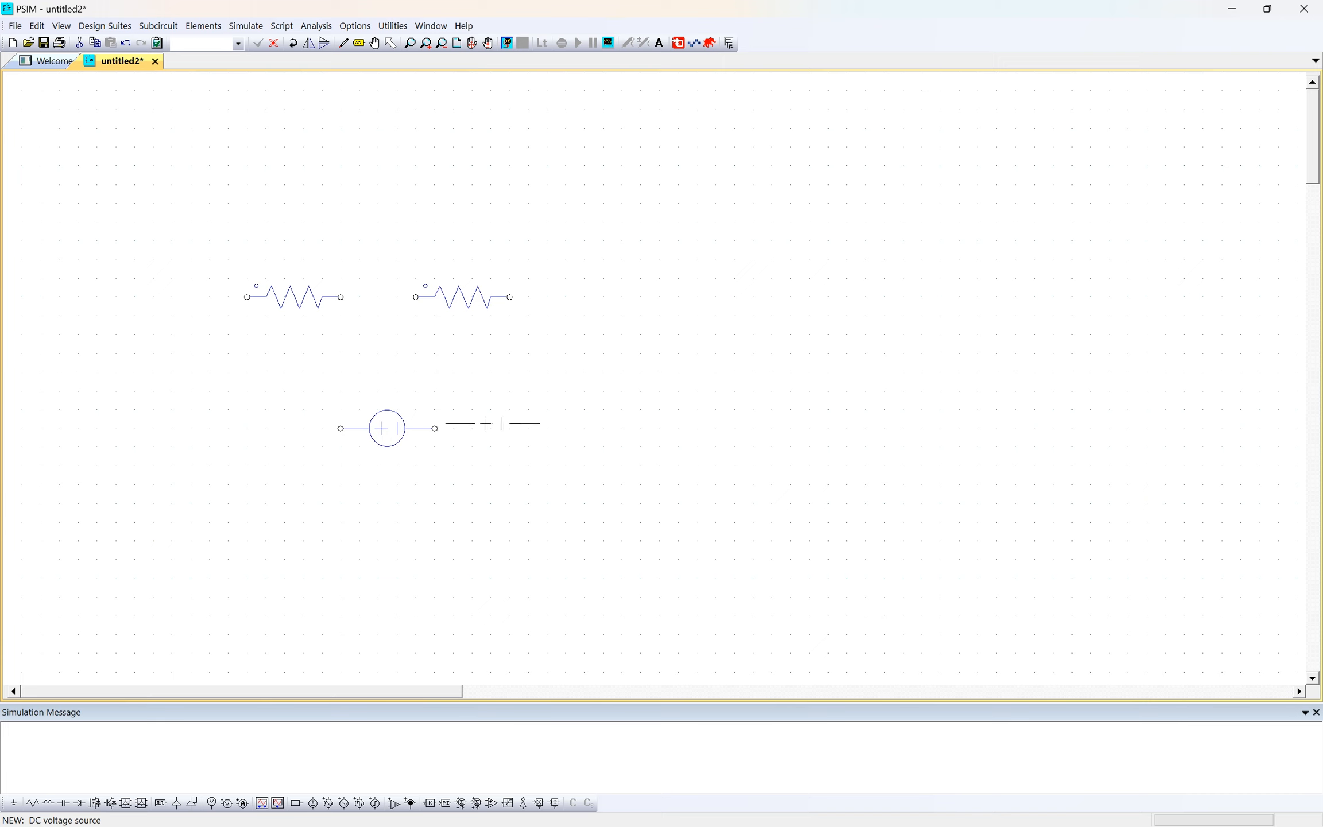
{"action": "key", "text": "Escape"}
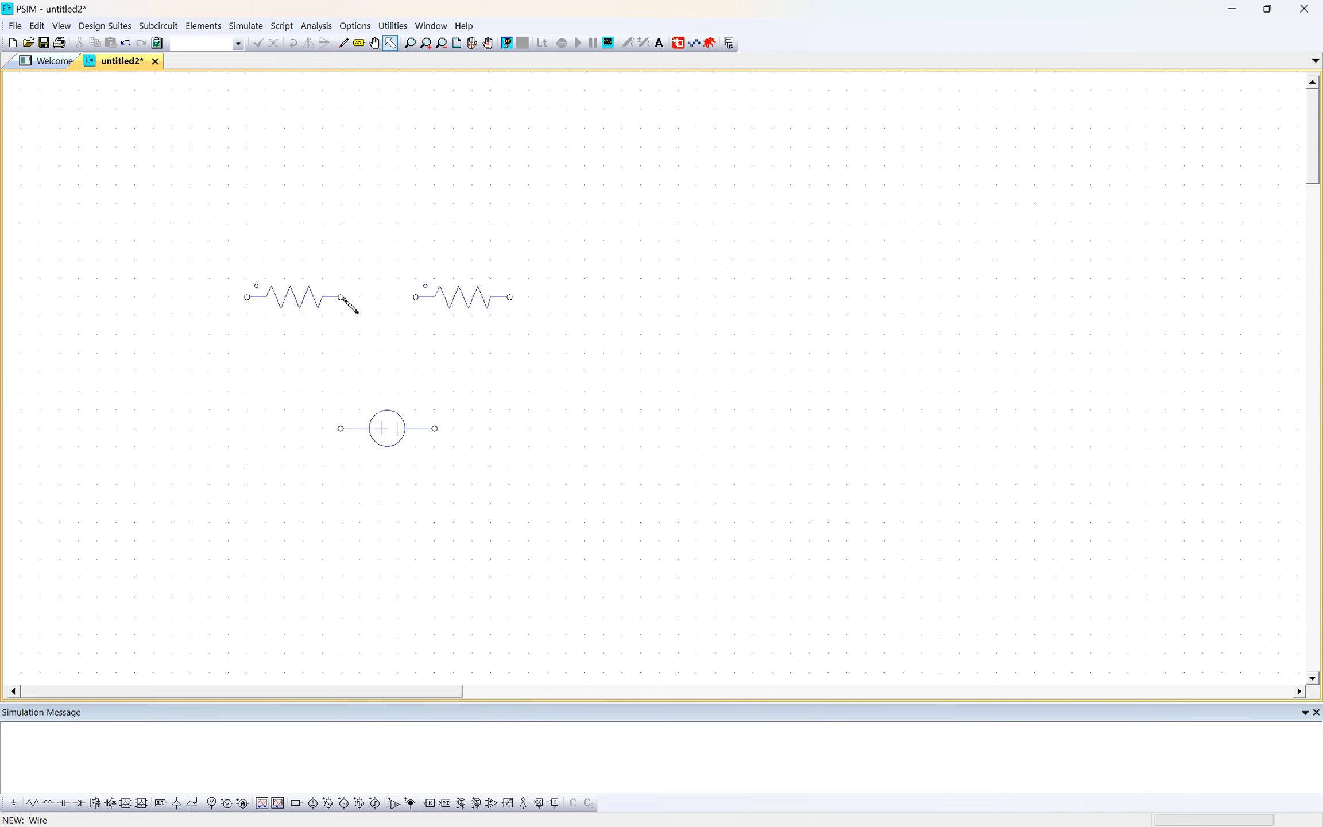
- Wire the two resistors together and join their outer ends to the voltage source's terminals to close the series loop
{"action": "left_click_drag", "start_coordinate": [341, 298], "coordinate": [416, 297]}
{"action": "left_click_drag", "start_coordinate": [247, 297], "coordinate": [340, 429]}
{"action": "left_click_drag", "start_coordinate": [435, 429], "coordinate": [516, 300]}
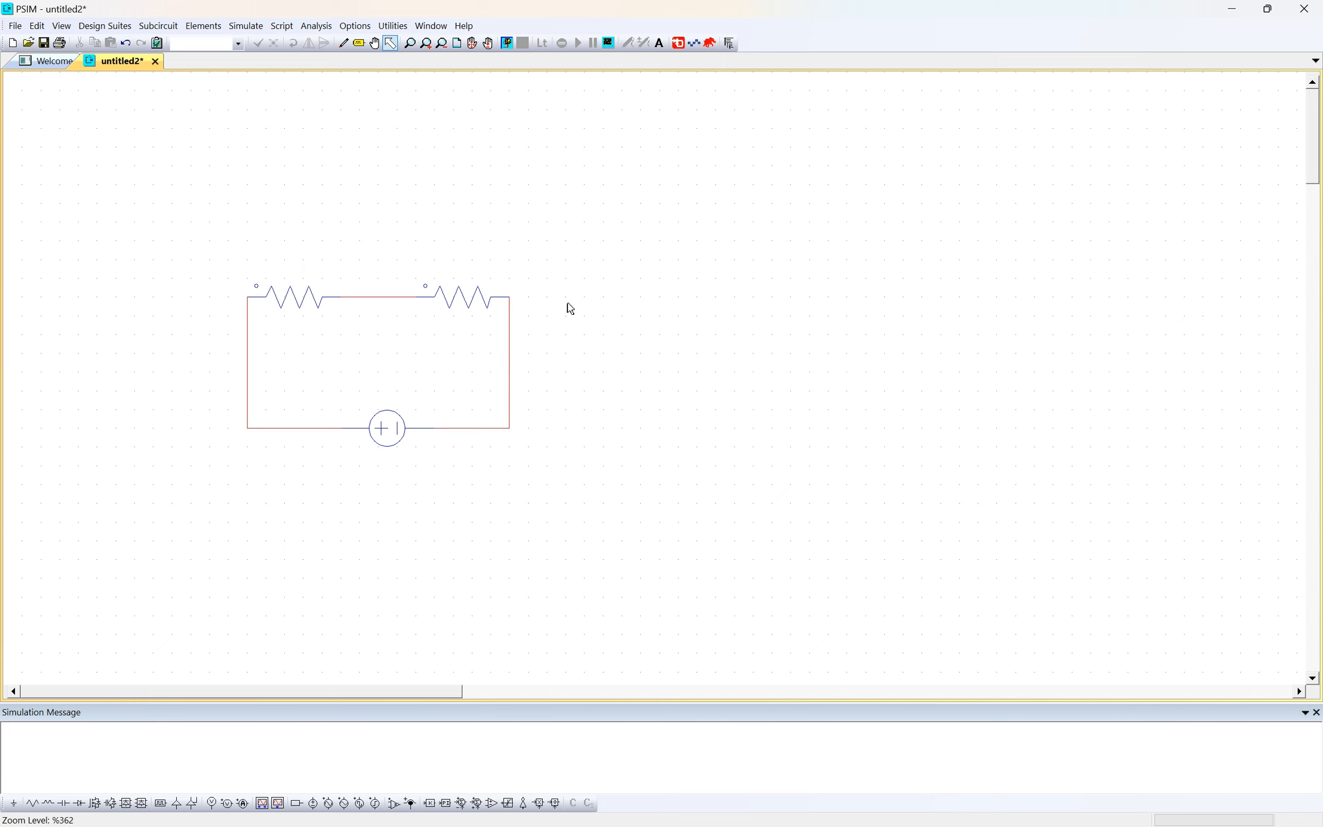
- Name the DC voltage source V_in, set its amplitude to 10, and show only its name on the schematic
{"action": "left_click", "coordinate": [392, 432]}
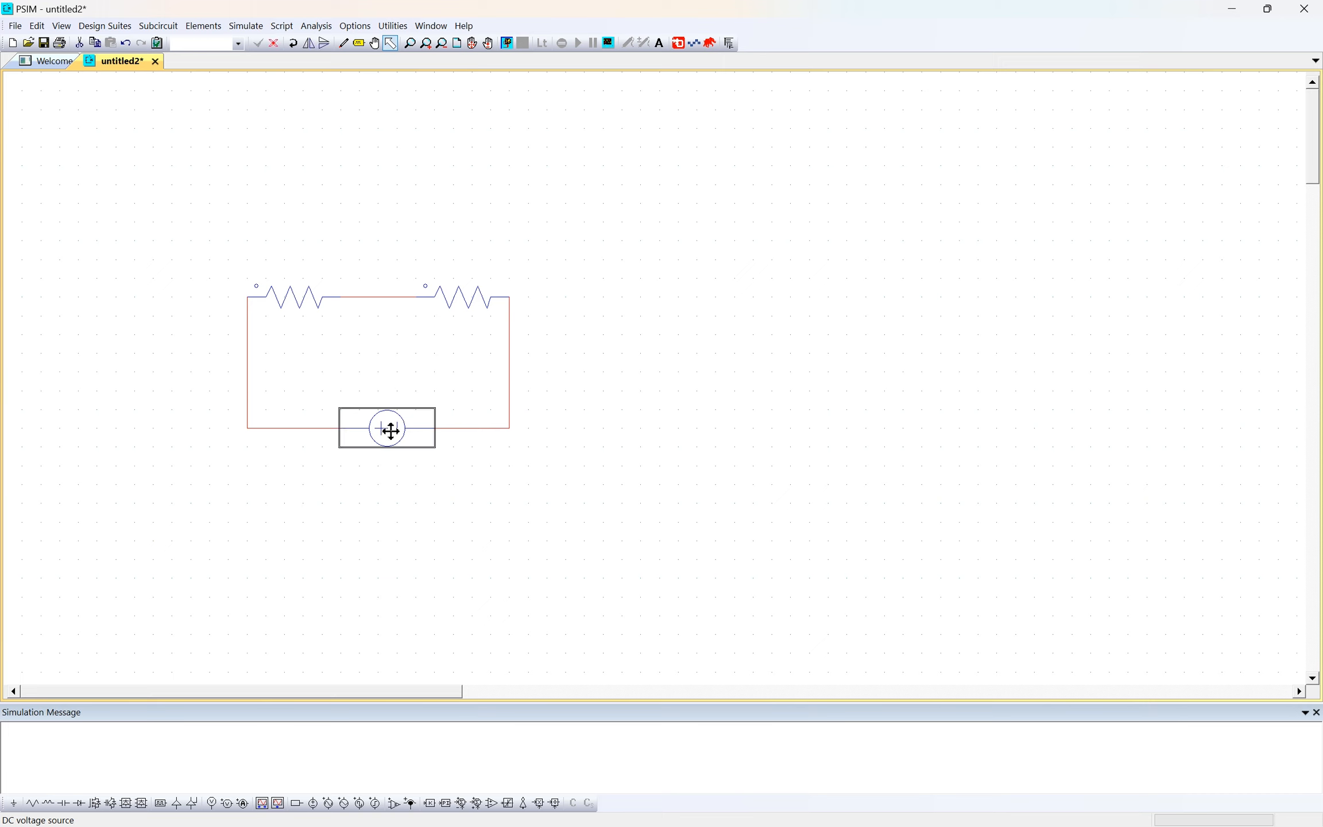
{"action": "double_click", "coordinate": [391, 431]}
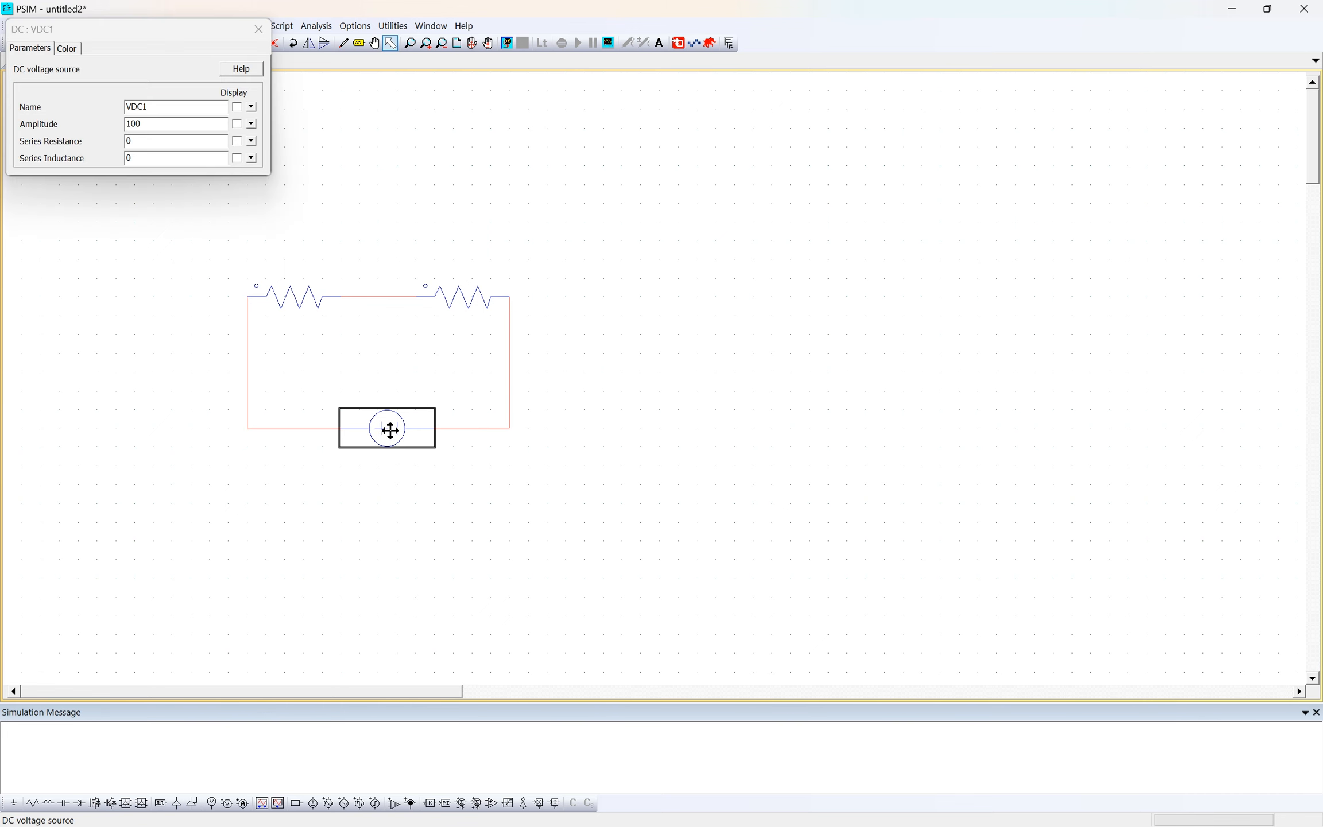
{"action": "left_click", "coordinate": [182, 110]}
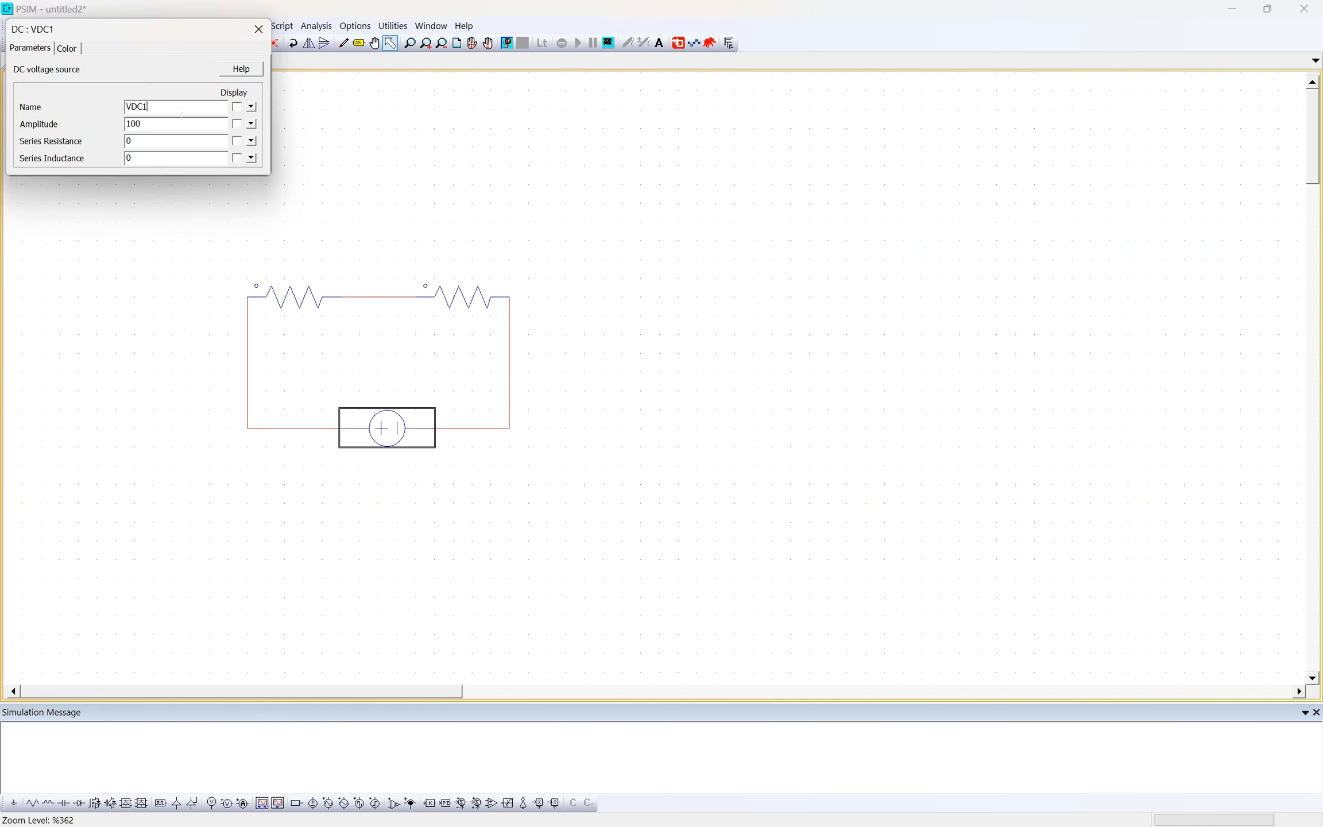
{"action": "double_click", "coordinate": [162, 123]}
{"action": "double_click", "coordinate": [169, 109]}
{"action": "type", "text": "V_in"}
{"action": "left_click", "coordinate": [237, 107]}
{"action": "left_click", "coordinate": [236, 124]}
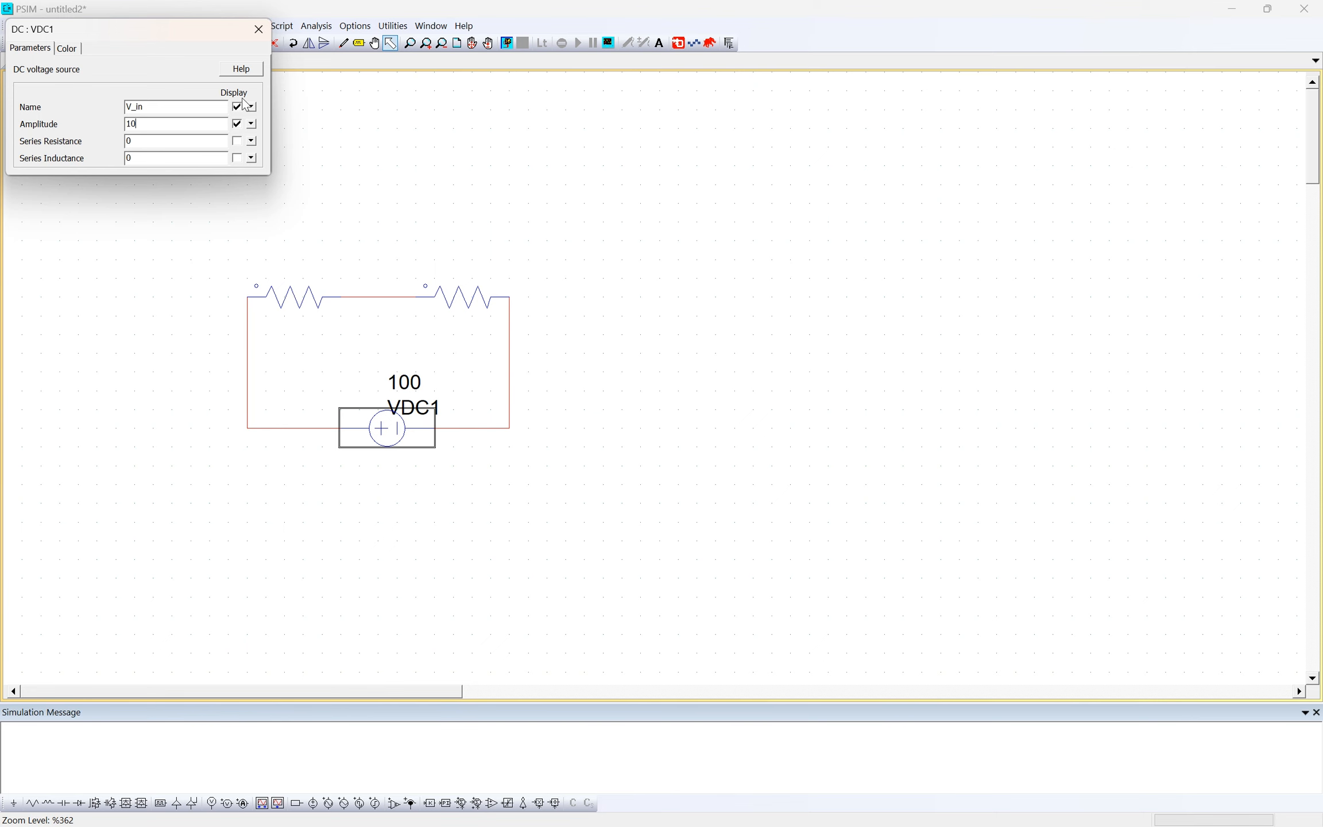
{"action": "left_click", "coordinate": [236, 124]}
{"action": "left_click", "coordinate": [258, 29]}
- Name the left resistor R2, set its resistance to 2, and show its name on the schematic
{"action": "double_click", "coordinate": [309, 303]}
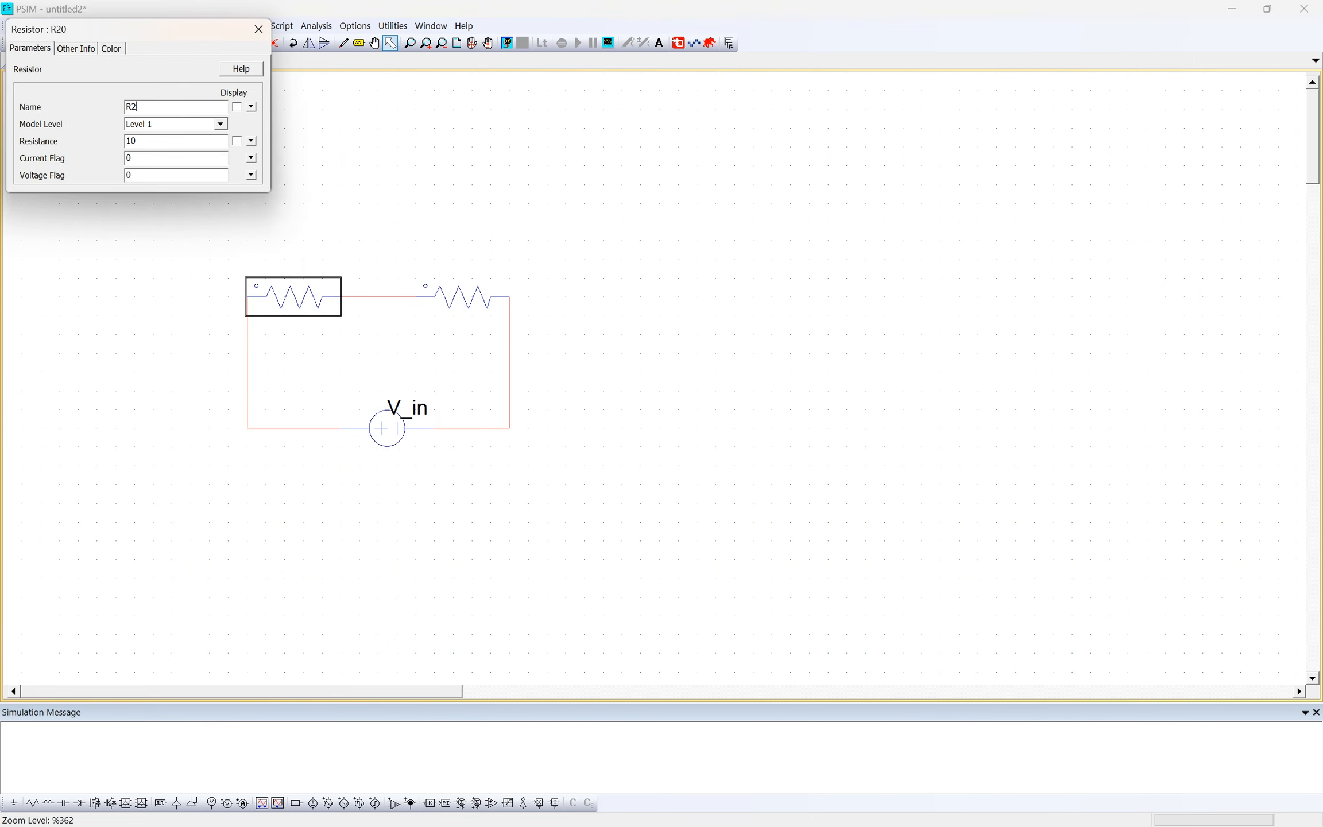
{"action": "left_click", "coordinate": [236, 107]}
{"action": "type", "text": "2"}
{"action": "key", "text": "Return"}
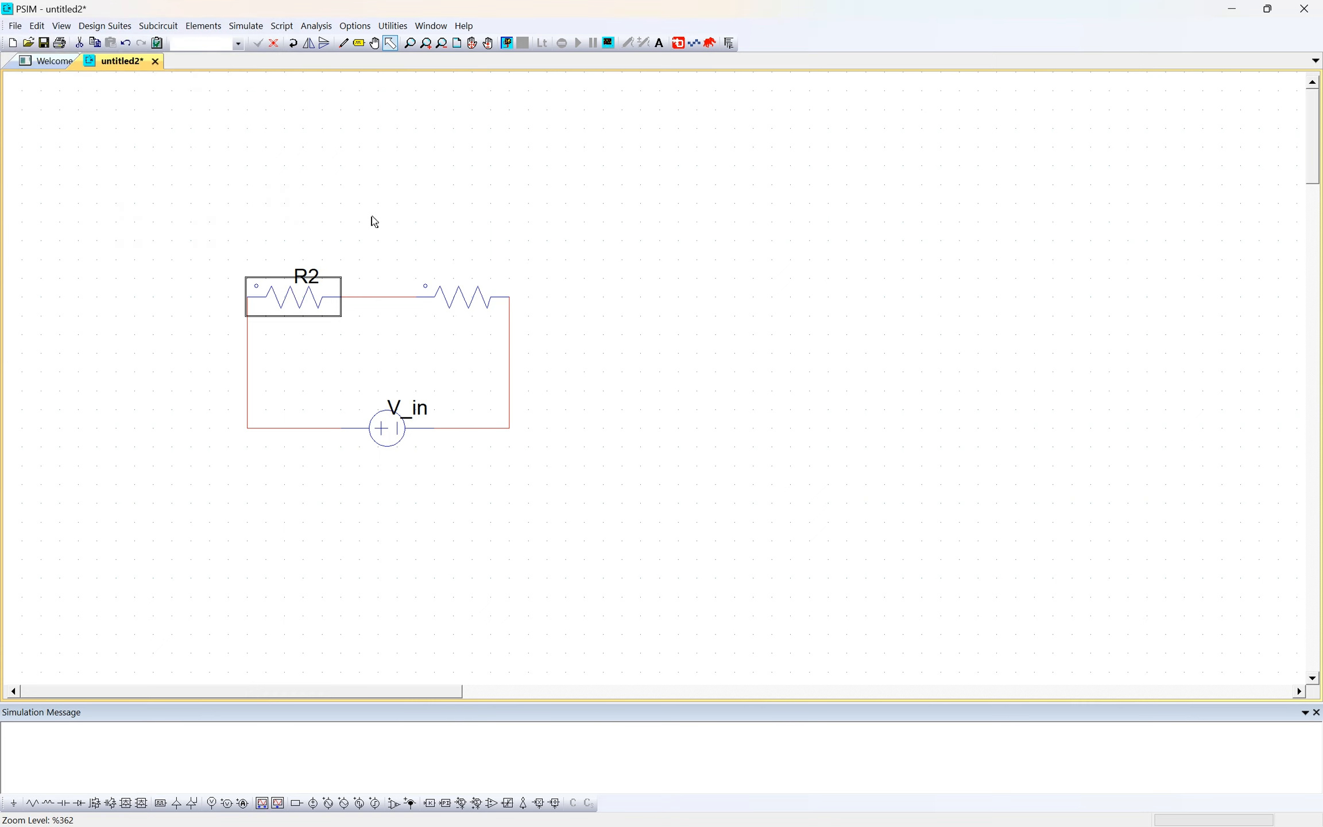
- Name the right resistor R2, set its resistance to 3, and show its name on the schematic
{"action": "double_click", "coordinate": [477, 298]}
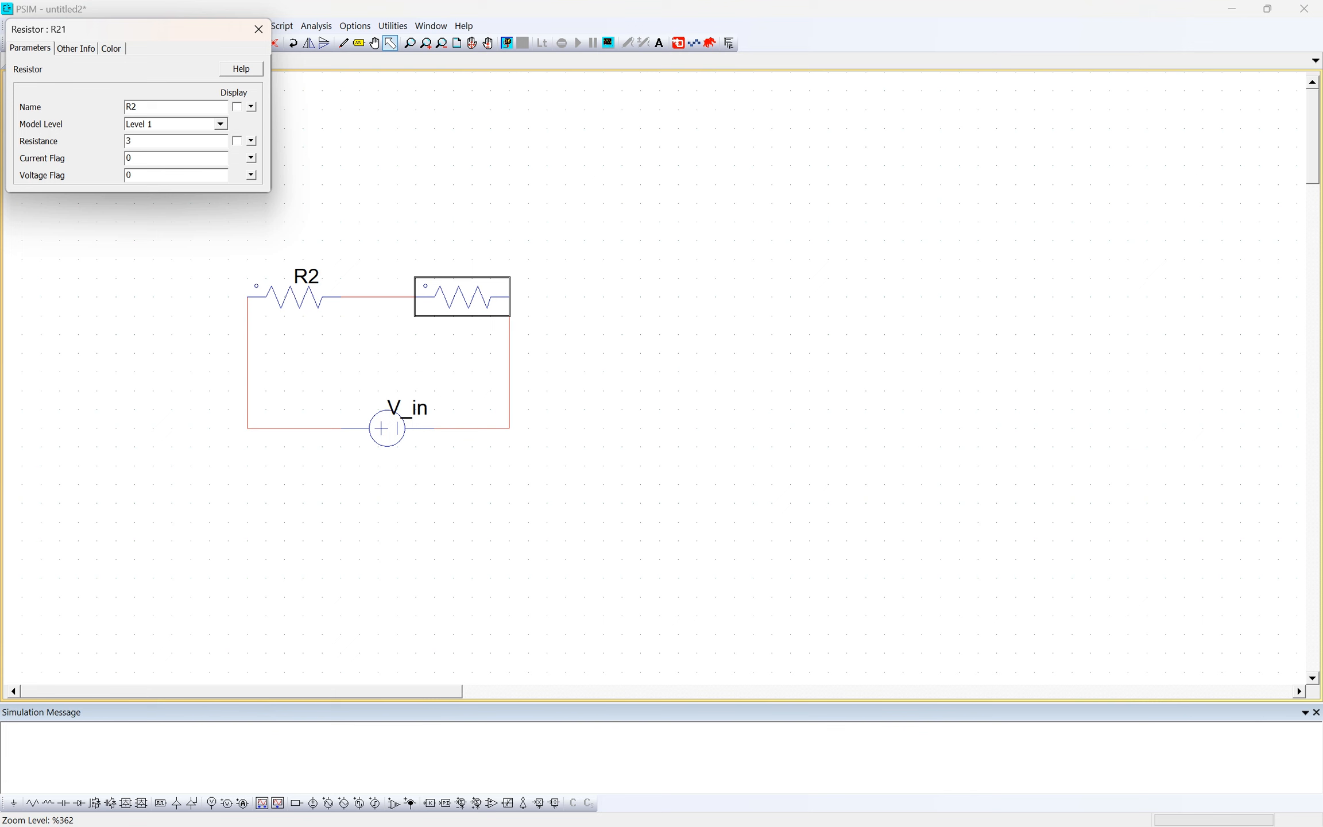
{"action": "key", "text": "Return"}
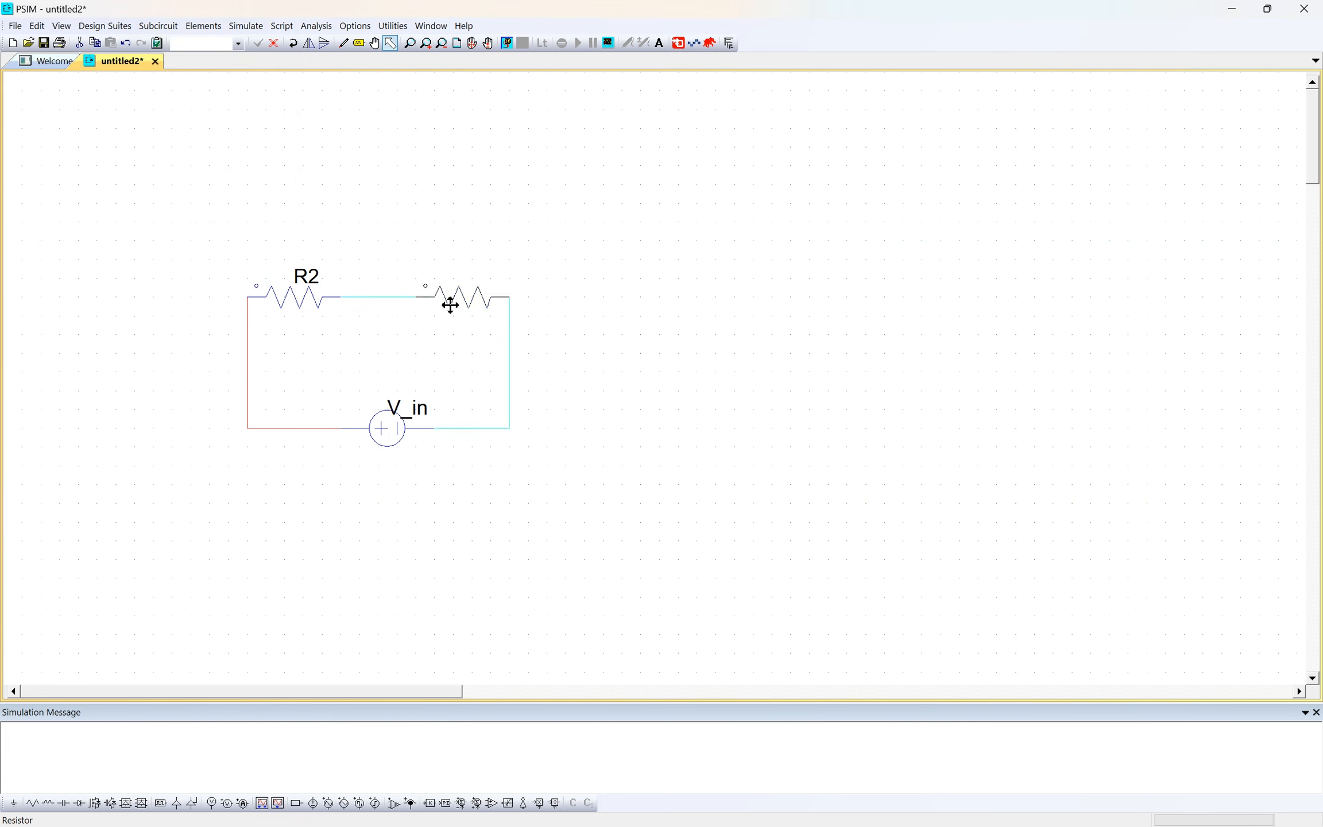
{"action": "double_click", "coordinate": [448, 305]}
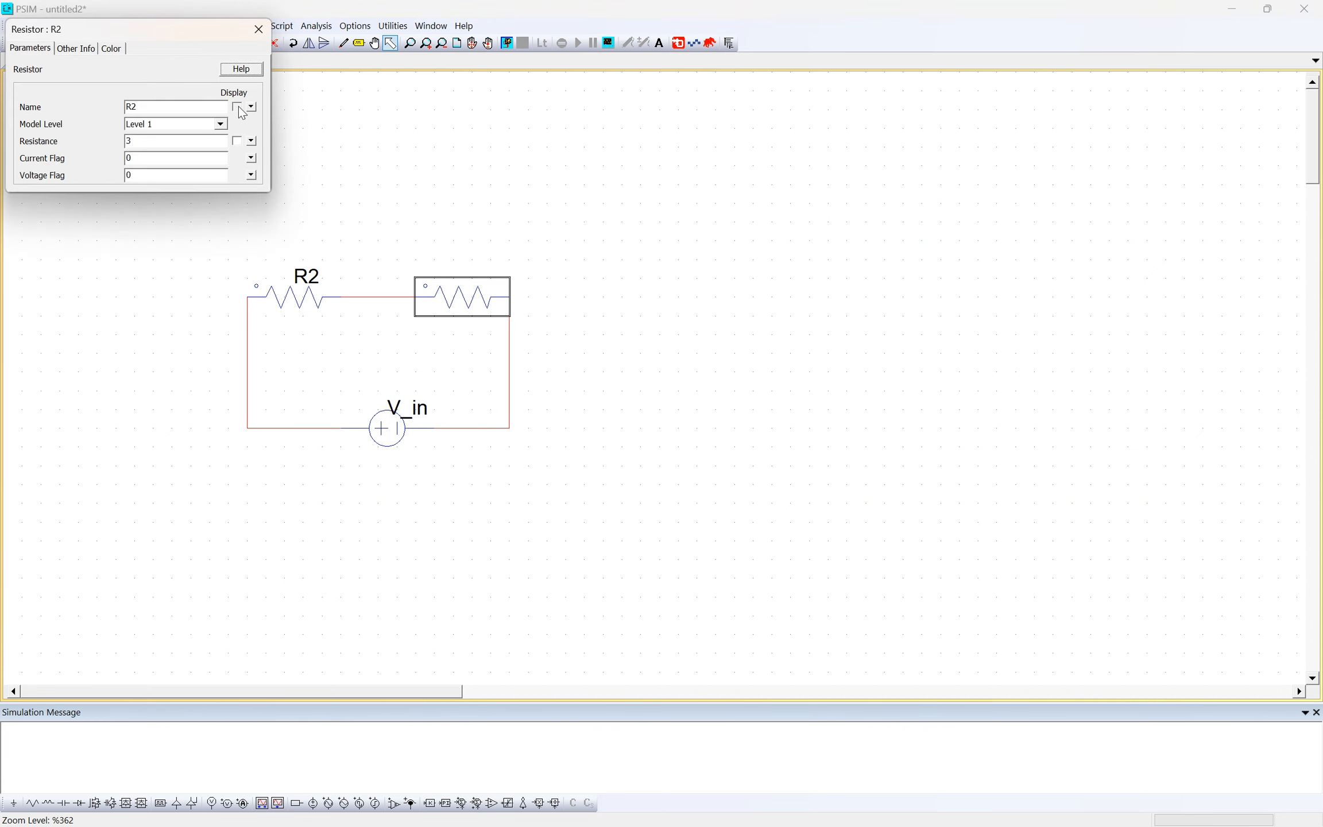
{"action": "left_click", "coordinate": [237, 107]}
- Rename the left resistor R1 and deselect it
{"action": "left_click", "coordinate": [292, 263]}
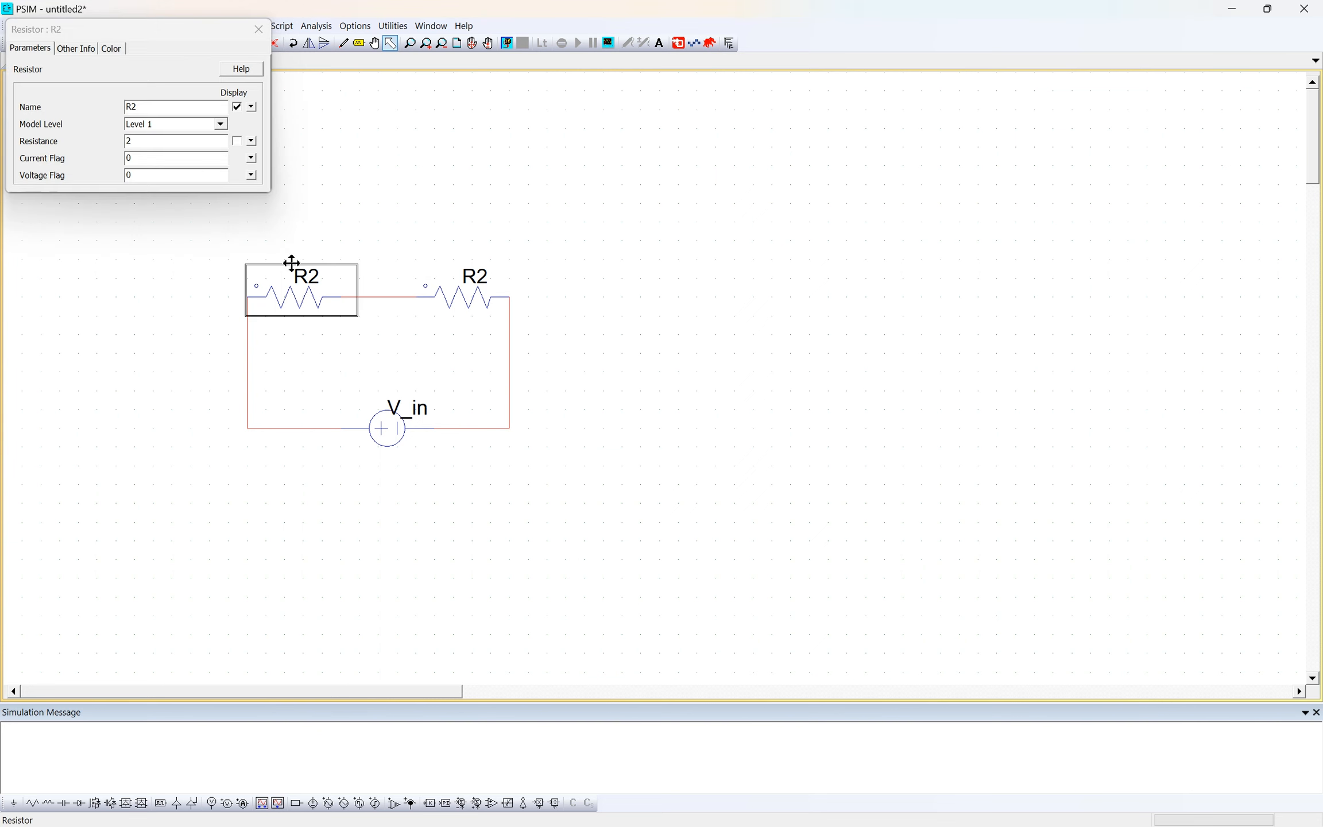
{"action": "left_click", "coordinate": [200, 106]}
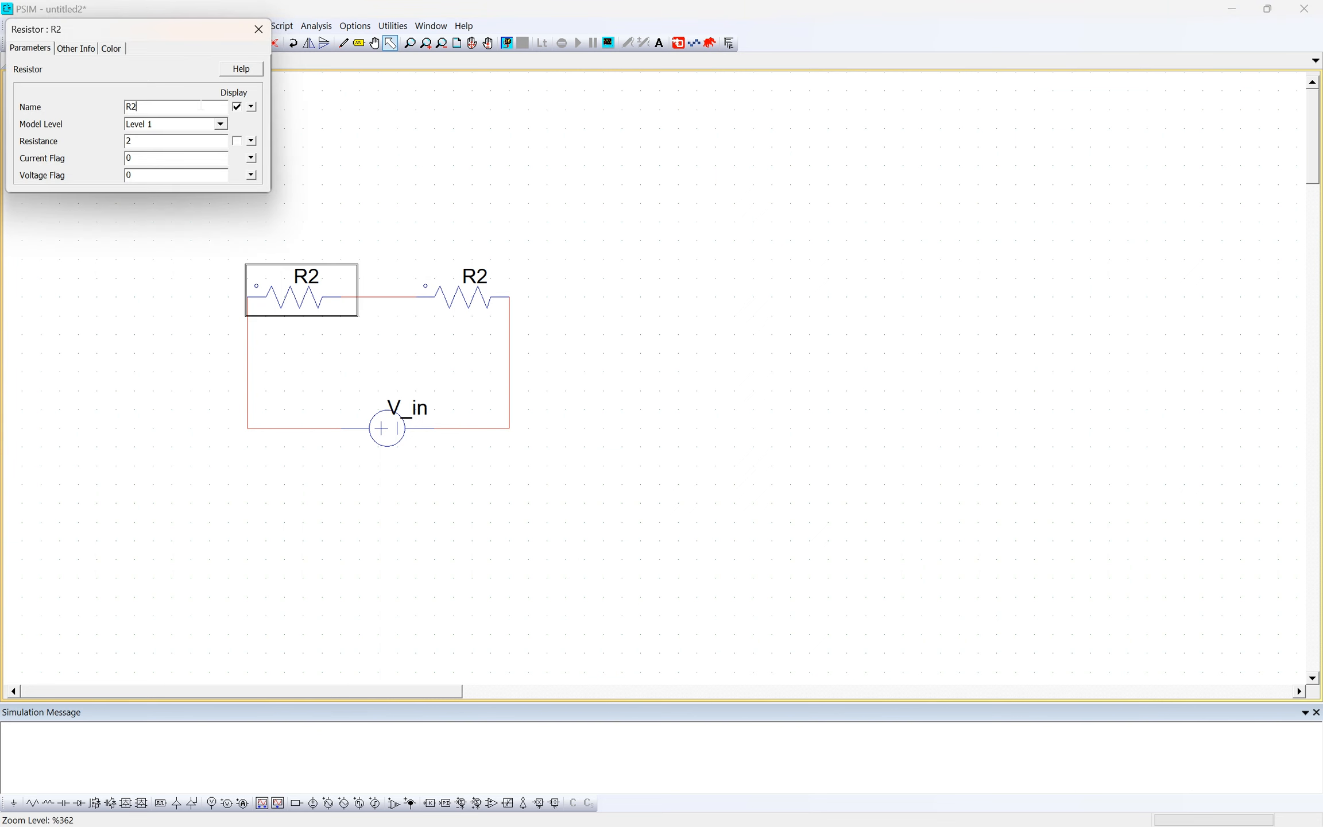
{"action": "key", "text": "Return"}
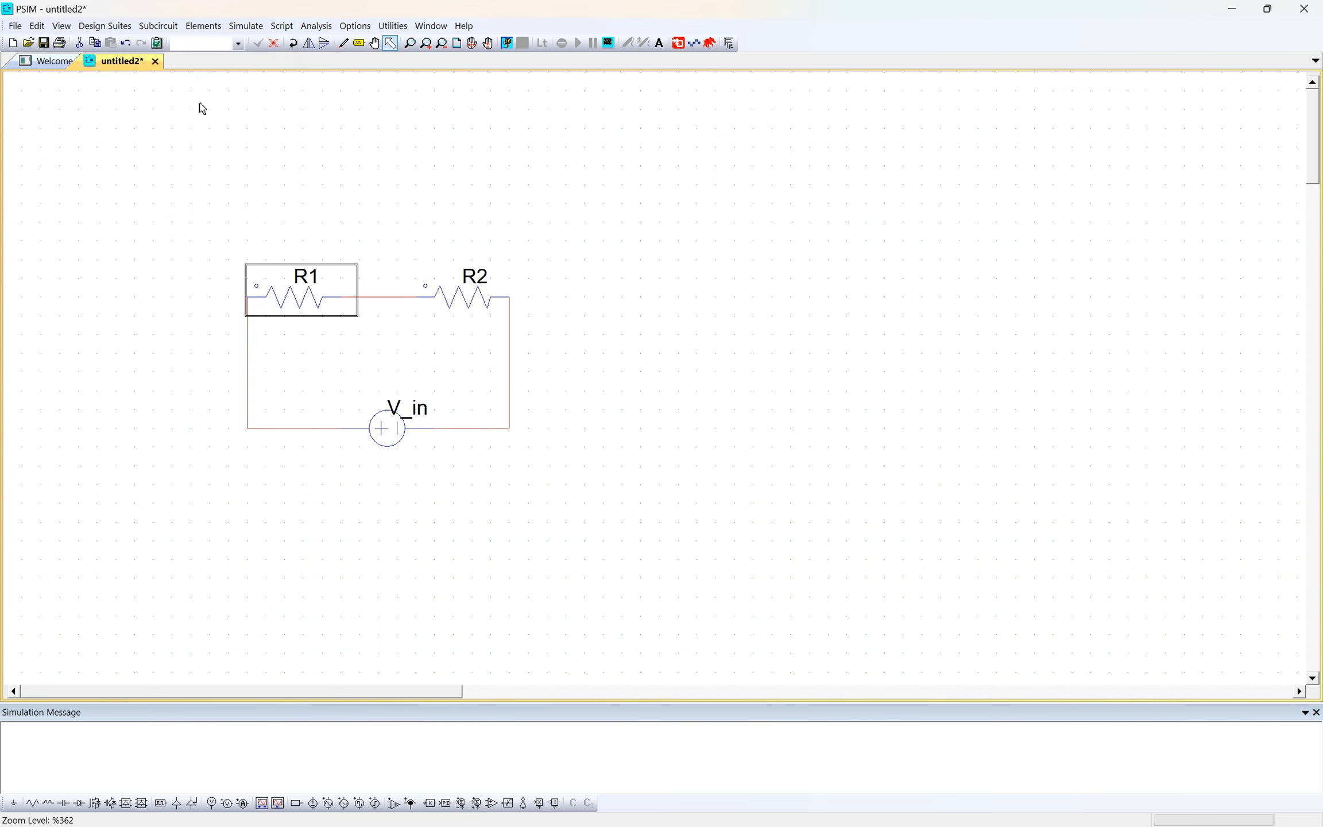
{"action": "left_click", "coordinate": [230, 154]}
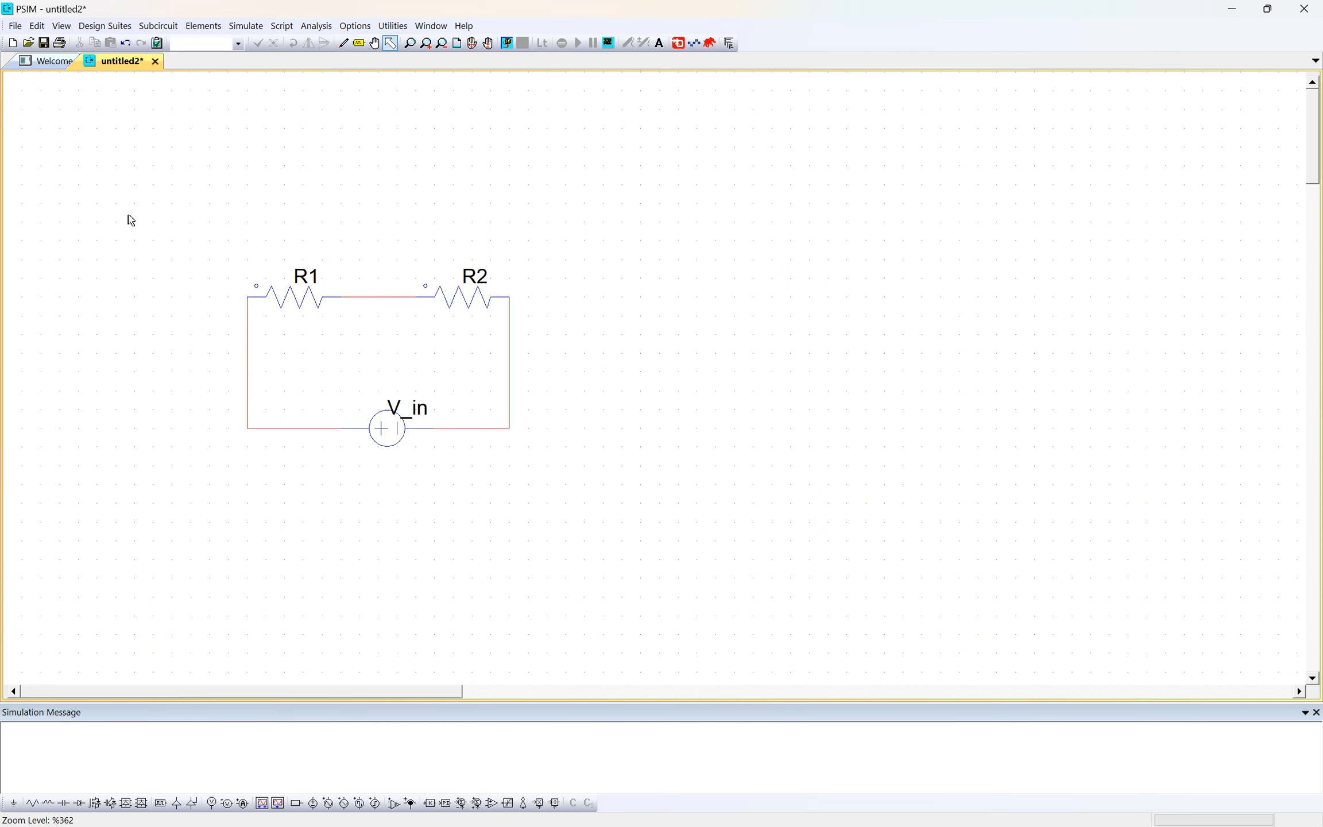
- Run the simulation of the two-resistor circuit, read the message and dismiss it
{"action": "left_click_drag", "start_coordinate": [81, 199], "coordinate": [685, 544]}
{"action": "left_click", "coordinate": [245, 25]}
{"action": "left_click", "coordinate": [267, 61]}
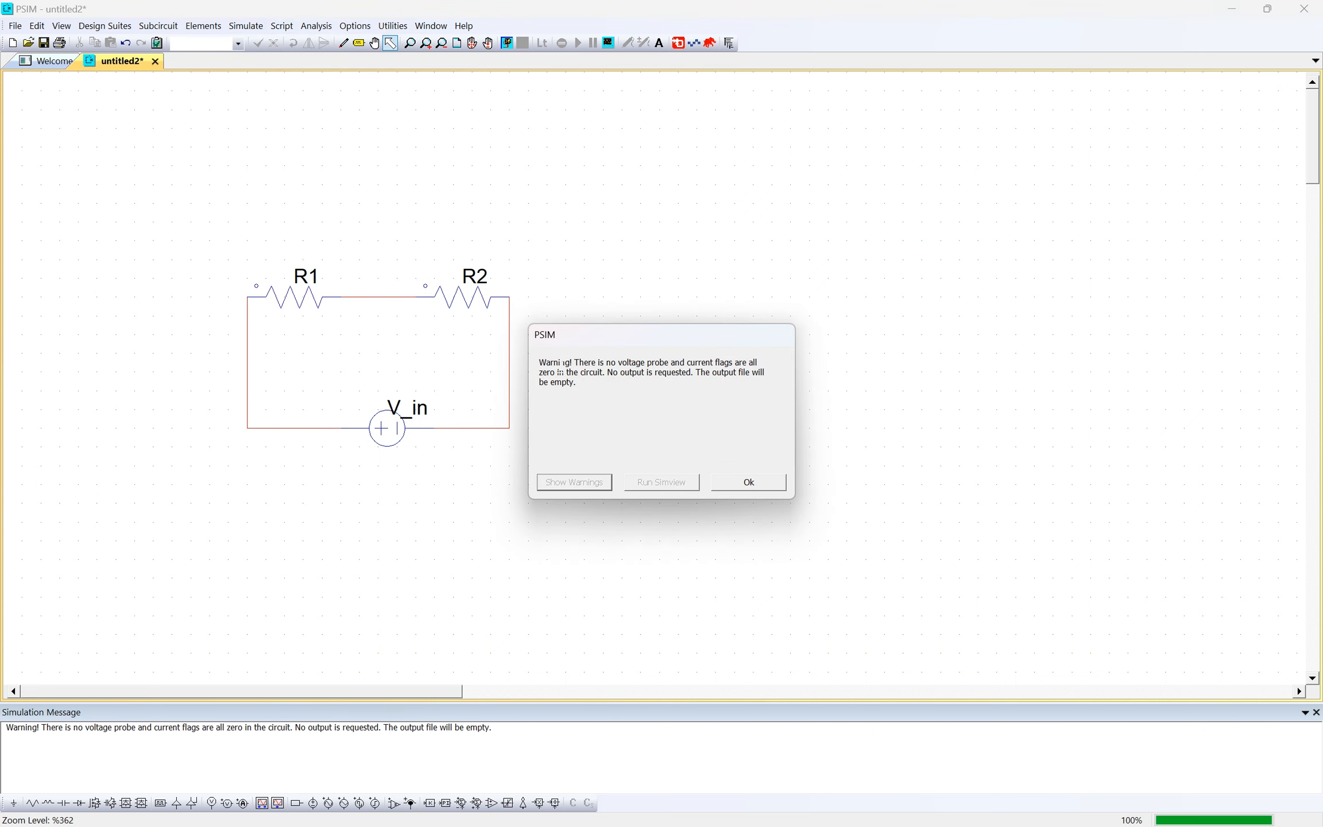
{"action": "mouse_move", "coordinate": [540, 363]}
{"action": "left_mouse_down"}
{"action": "mouse_move", "coordinate": [583, 388]}
{"action": "mouse_move", "coordinate": [543, 365]}
{"action": "left_mouse_up"}
{"action": "left_click", "coordinate": [582, 390]}
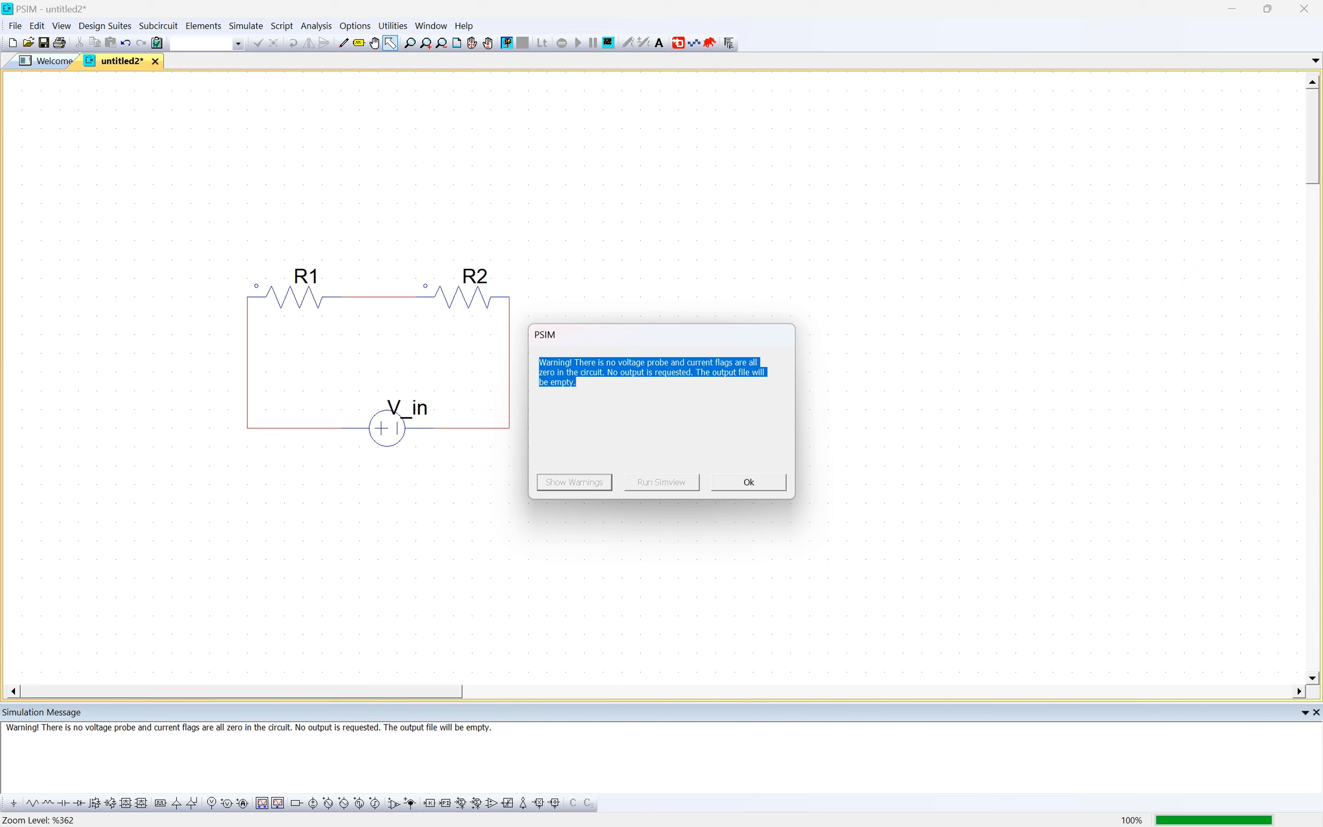
{"action": "left_click_drag", "start_coordinate": [539, 362], "coordinate": [580, 386]}
{"action": "left_click", "coordinate": [580, 386]}
{"action": "left_click", "coordinate": [749, 482]}
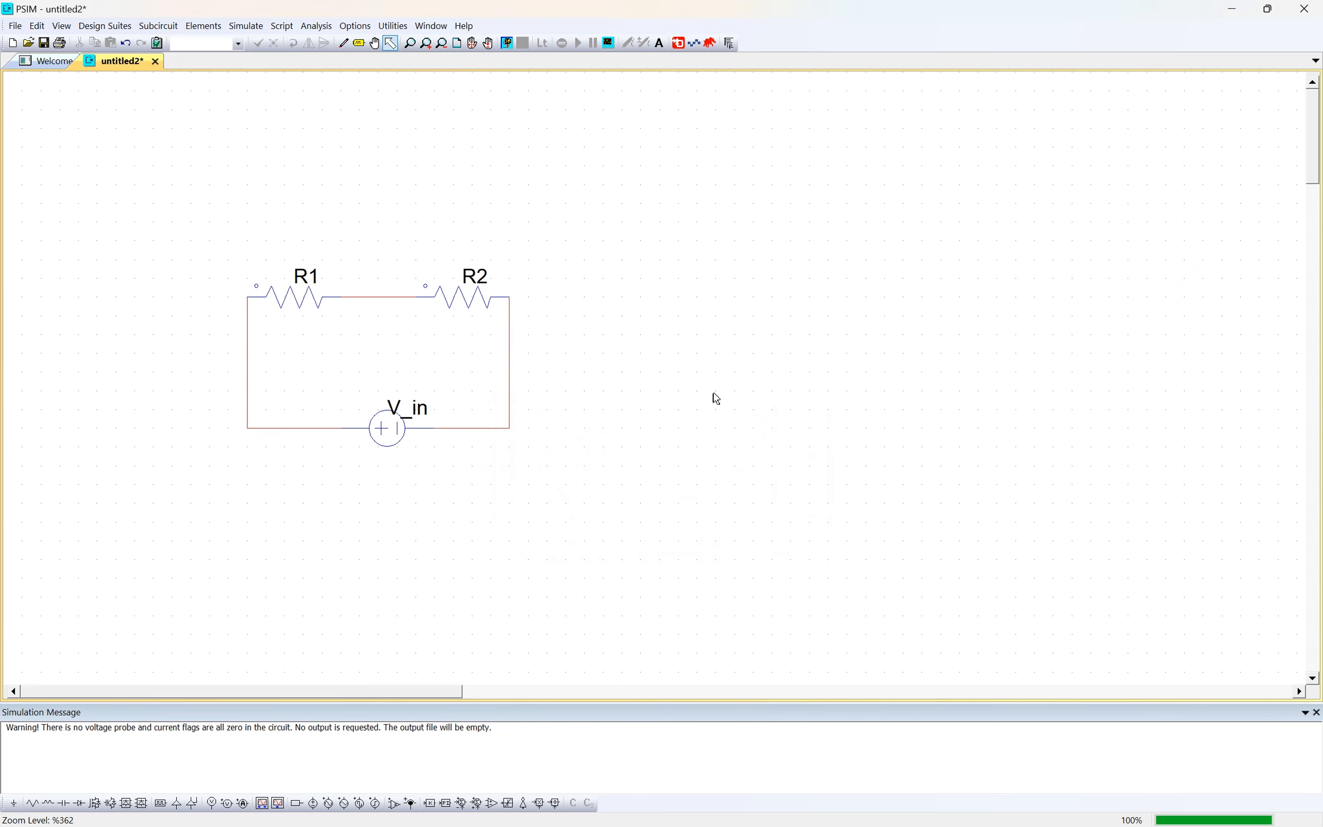
- Place two node-to-node voltage probes horizontally, one above R1 and one above R2
{"action": "key", "text": "ctrl+a"}
{"action": "left_click", "coordinate": [746, 513]}
{"action": "left_click", "coordinate": [227, 803]}
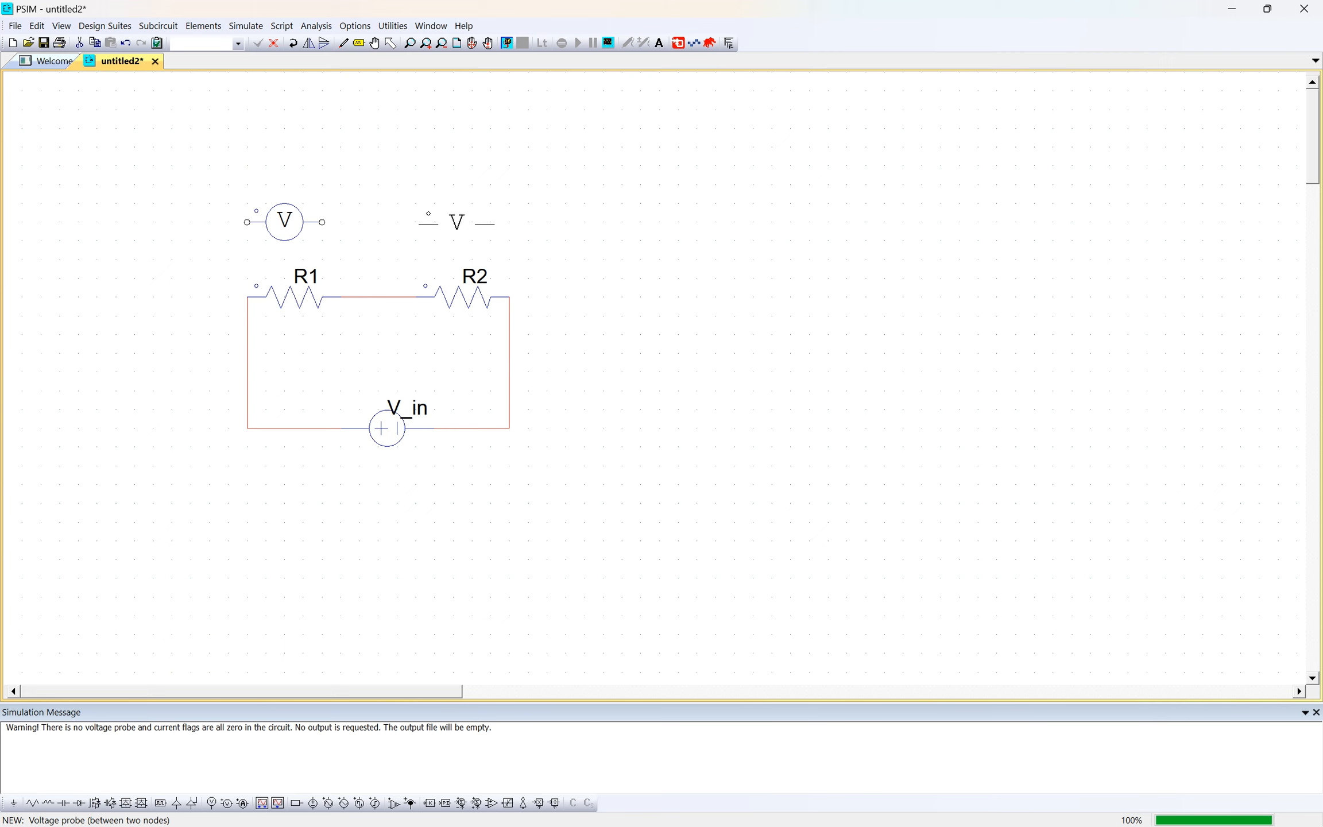
{"action": "left_click", "coordinate": [472, 221]}
{"action": "key", "text": "Escape"}
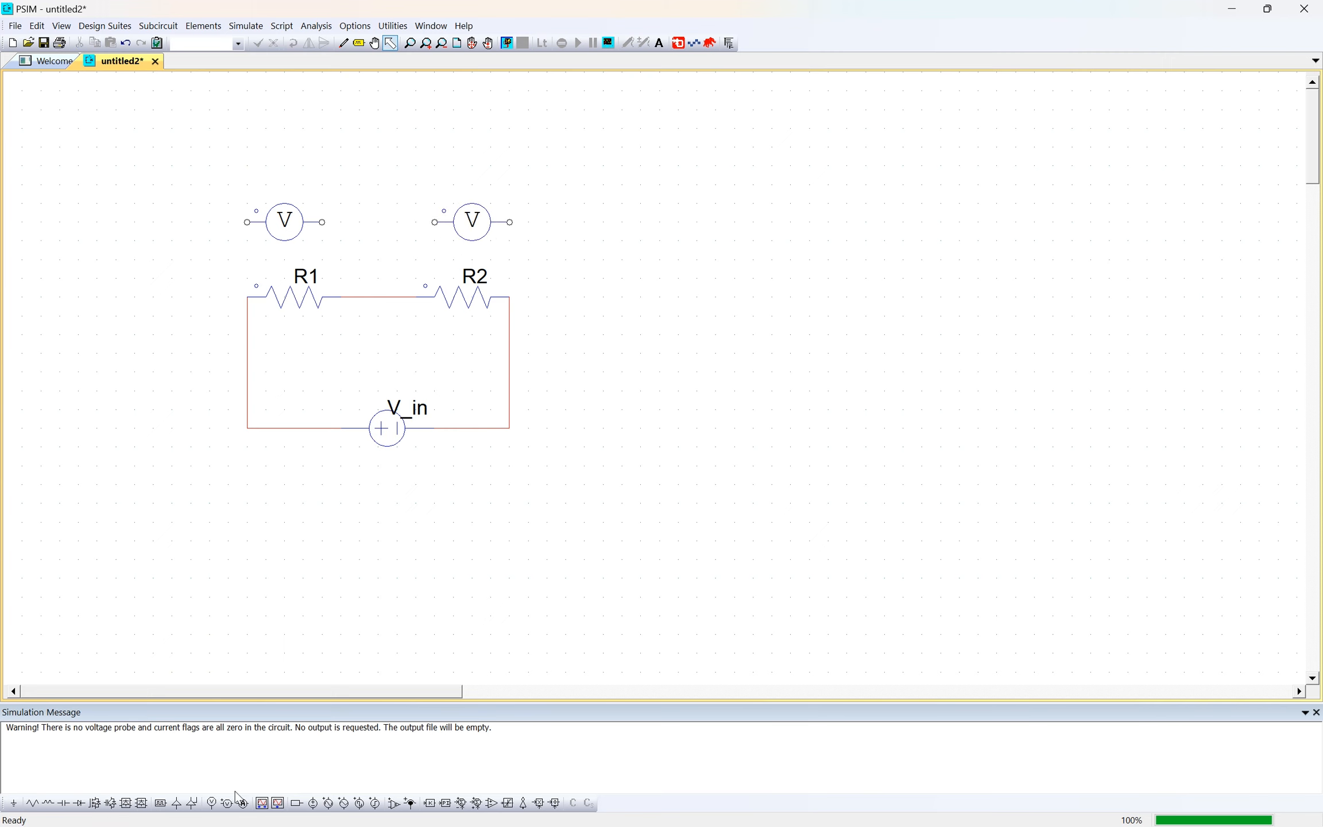
- Place a current probe vertically in the wire between R1's left end and the voltage source
{"action": "left_click", "coordinate": [242, 804]}
{"action": "right_click", "coordinate": [253, 379]}
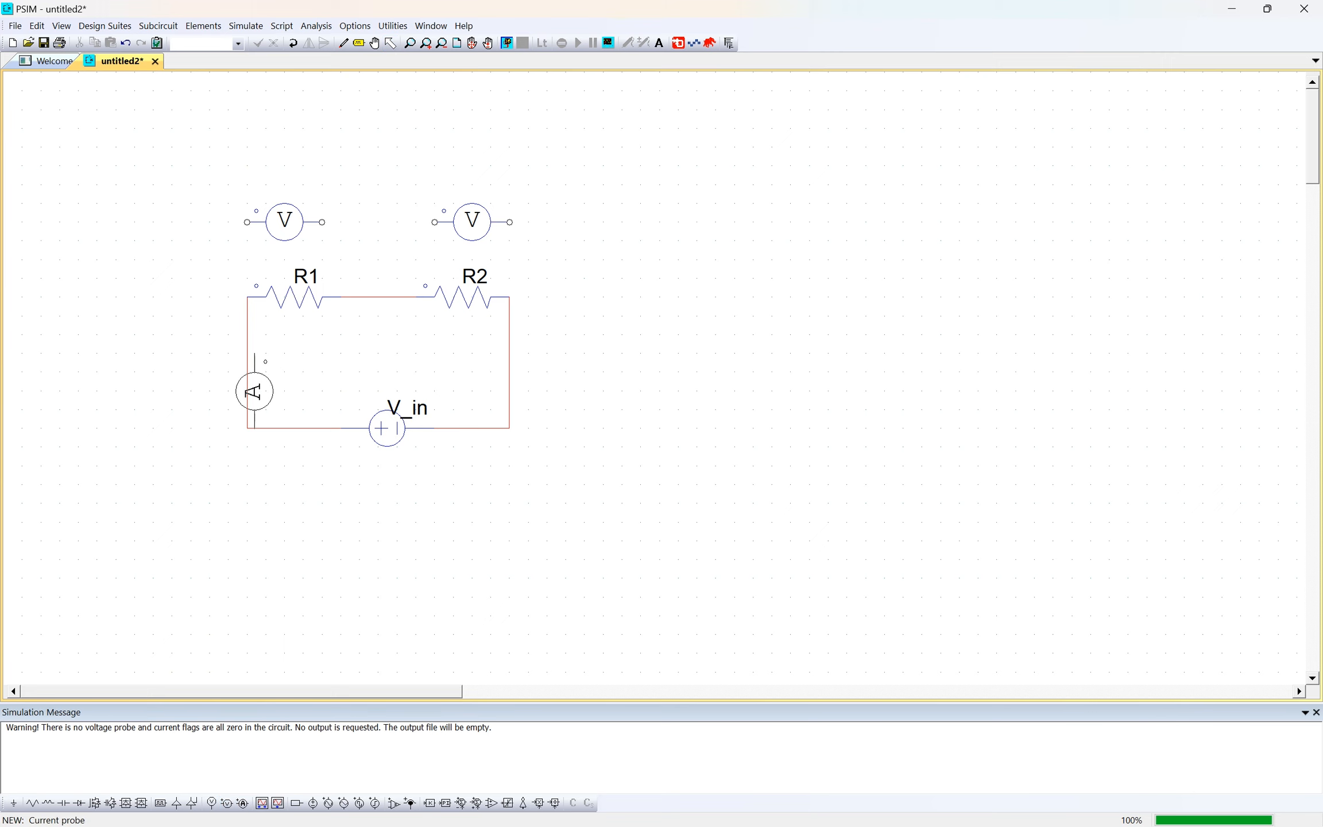
{"action": "left_click", "coordinate": [249, 375]}
{"action": "key", "text": "Escape"}
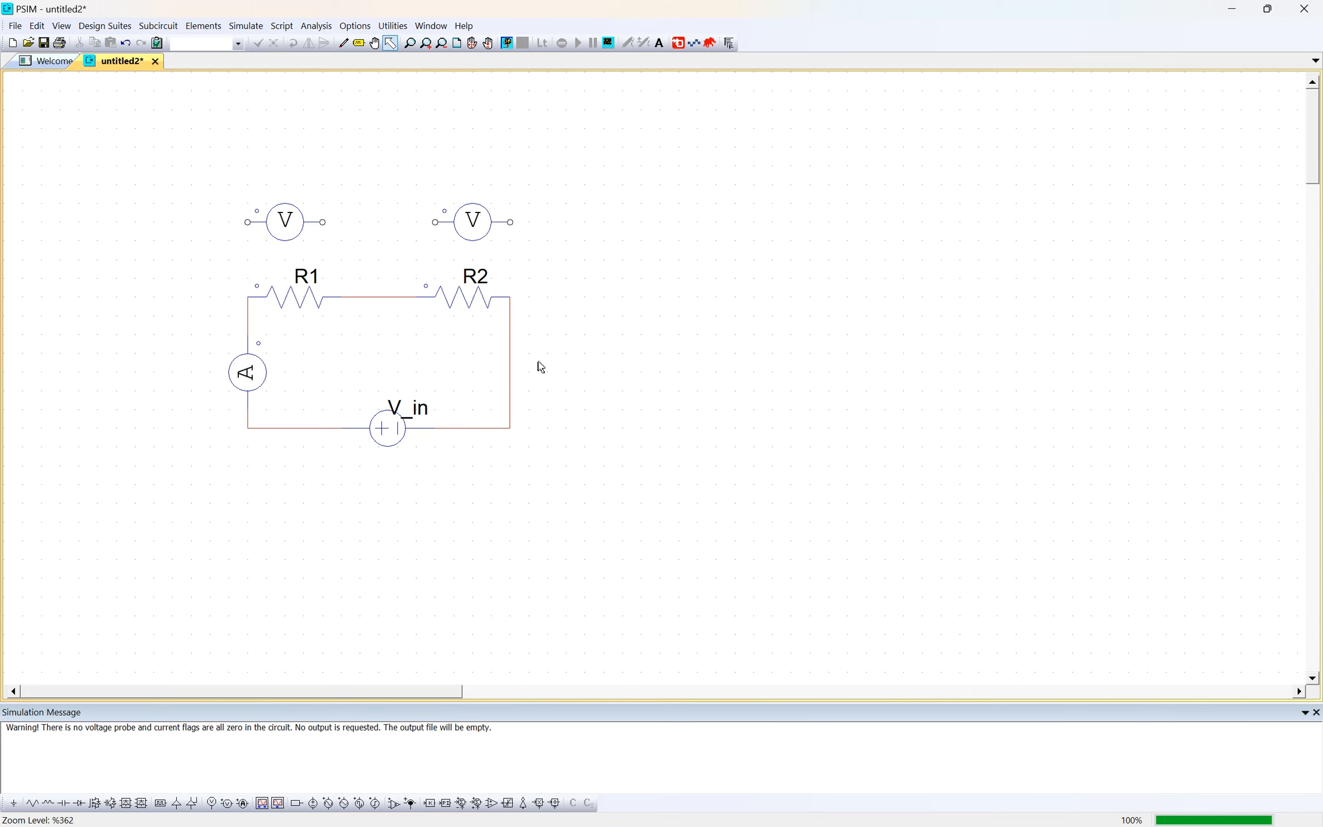
- Wire each voltage probe in parallel with the resistor below it, joining both terminals to the resistor's ends
{"action": "key", "text": "ctrl+w"}
{"action": "left_click_drag", "start_coordinate": [247, 222], "coordinate": [248, 297]}
{"action": "left_click_drag", "start_coordinate": [322, 222], "coordinate": [342, 297]}
{"action": "left_click_drag", "start_coordinate": [435, 223], "coordinate": [417, 297]}
{"action": "left_click_drag", "start_coordinate": [510, 224], "coordinate": [511, 297]}
- Name the voltage probe across R1 V_R1 and show its name on the schematic
{"action": "double_click", "coordinate": [285, 225]}
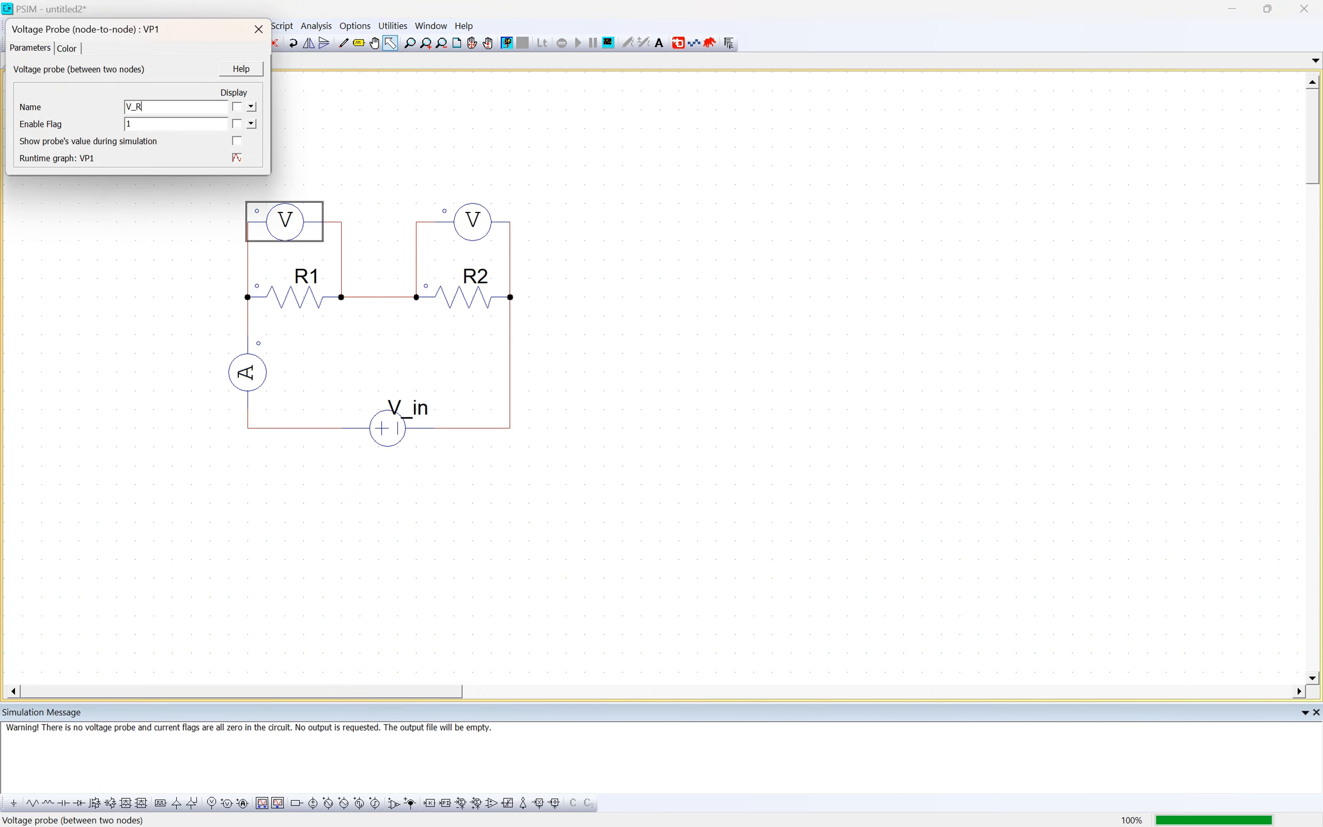
{"action": "left_click", "coordinate": [236, 107]}
{"action": "left_click", "coordinate": [258, 29]}
- Name the voltage probe across R2 V_R2 and show its name on the schematic
{"action": "left_click", "coordinate": [471, 222]}
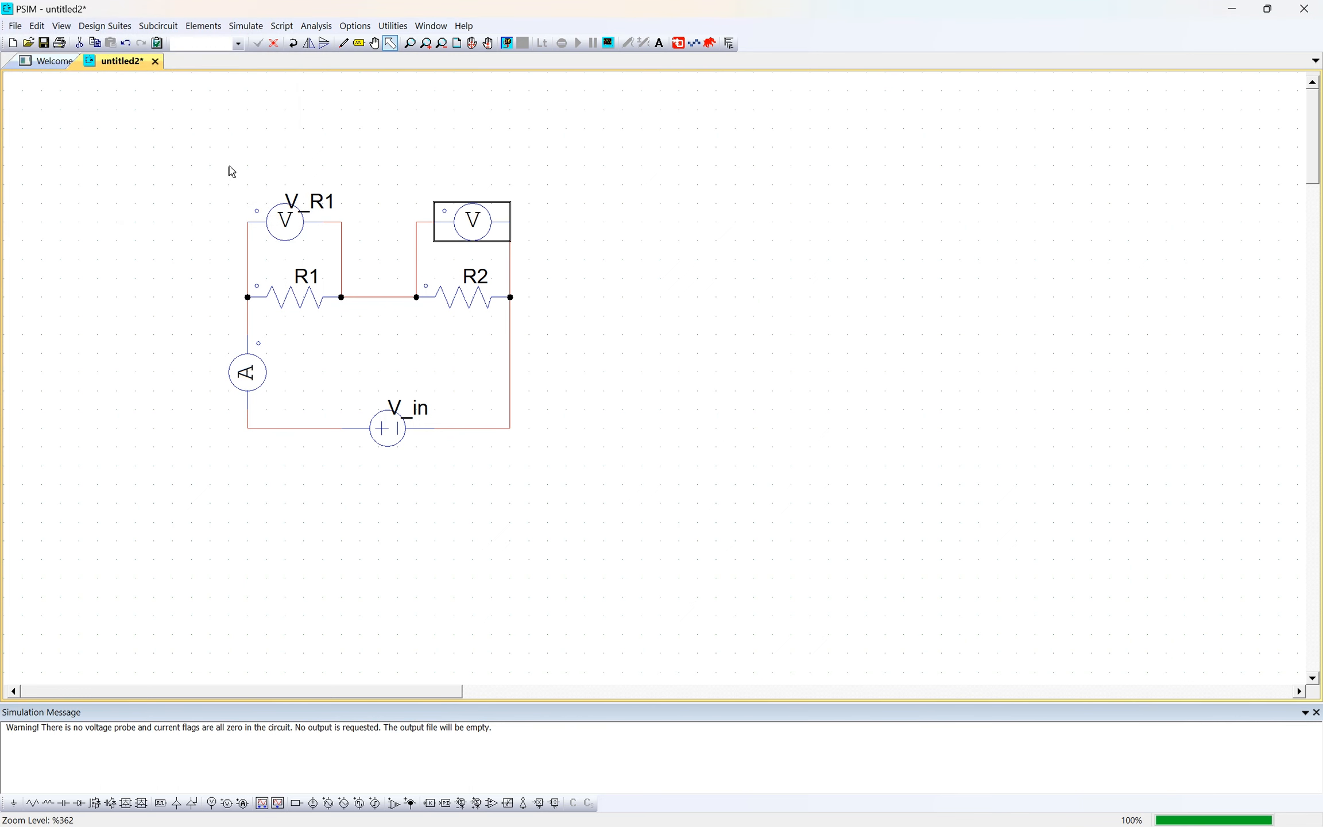
{"action": "double_click", "coordinate": [474, 222]}
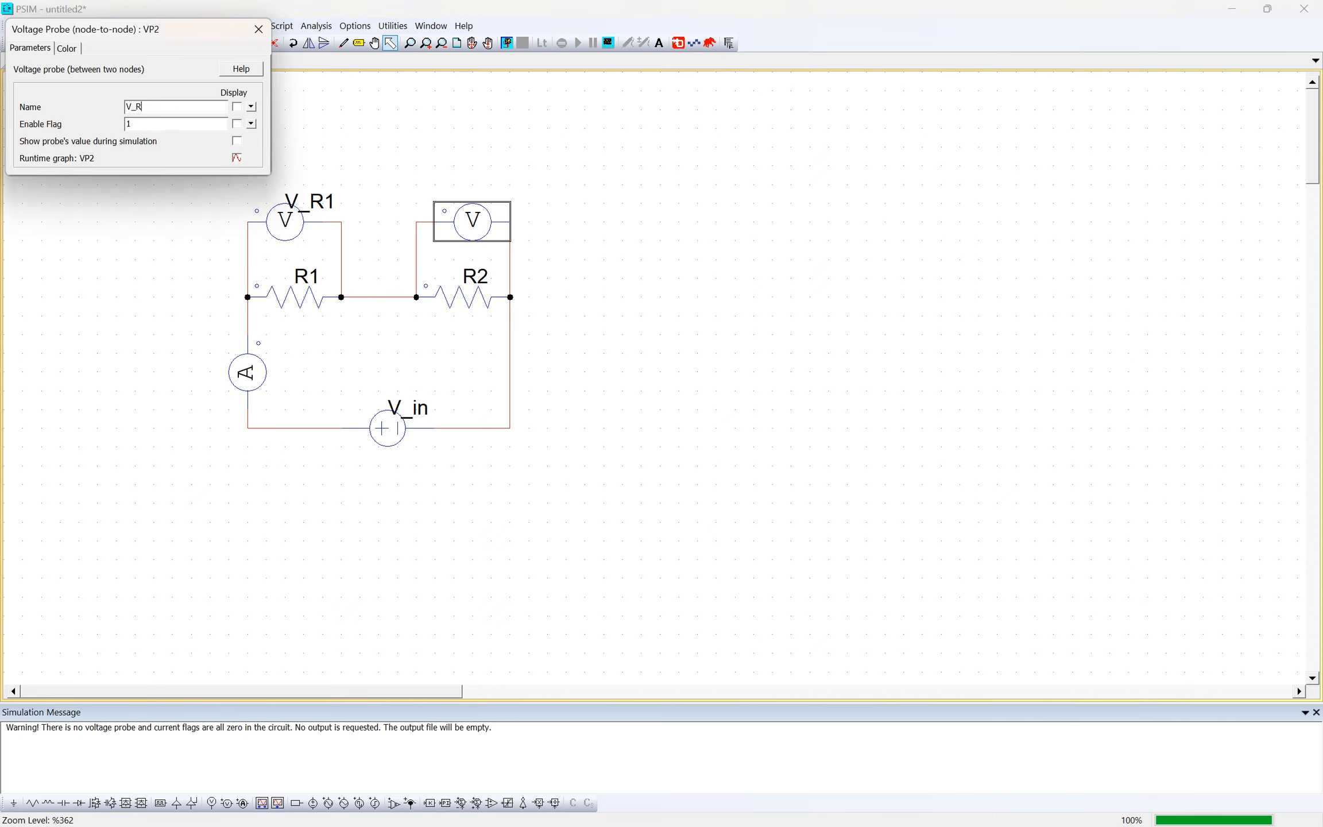
{"action": "left_click", "coordinate": [237, 107]}
{"action": "left_click", "coordinate": [259, 29]}
- Name the current probe I, show its name on the schematic, and select the whole circuit
{"action": "double_click", "coordinate": [256, 384]}
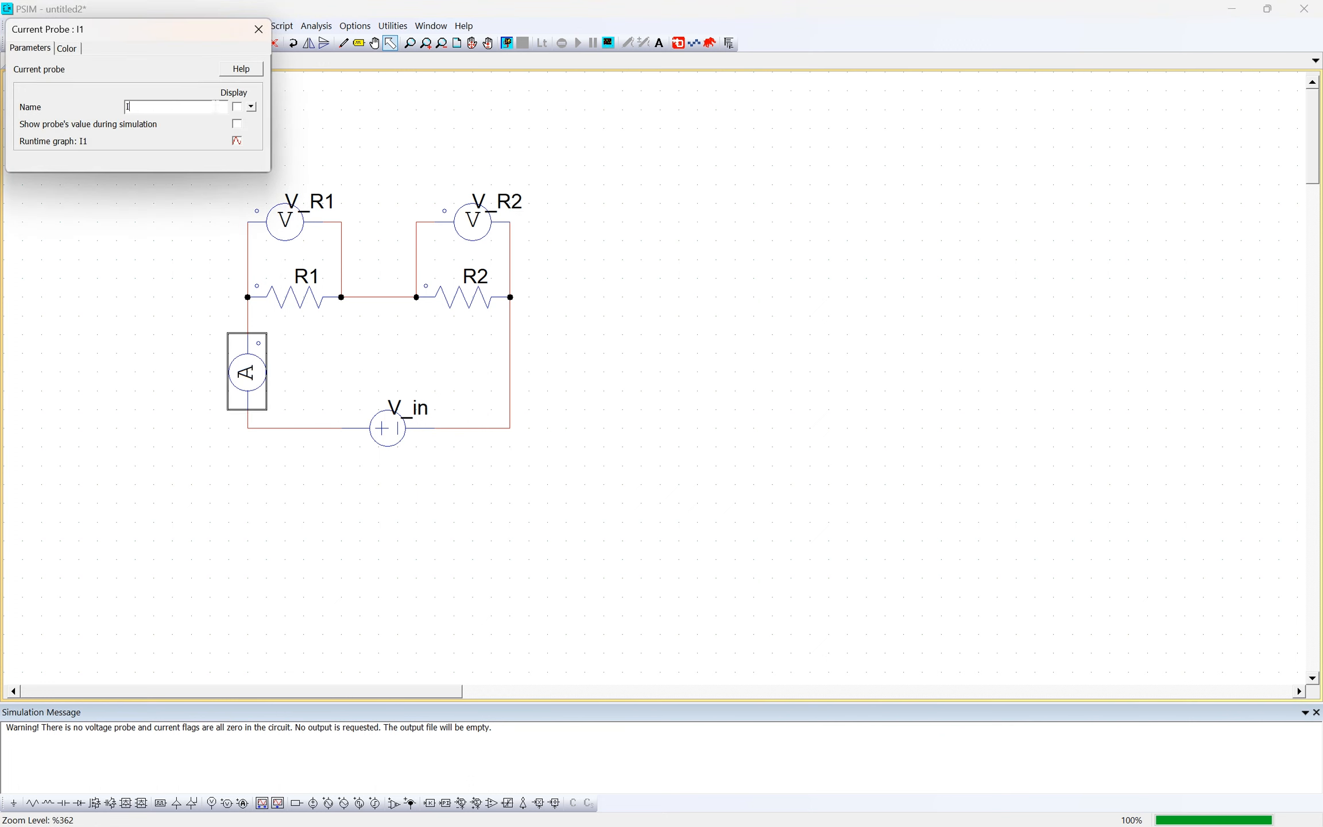
{"action": "left_click", "coordinate": [237, 107]}
{"action": "left_click", "coordinate": [259, 29]}
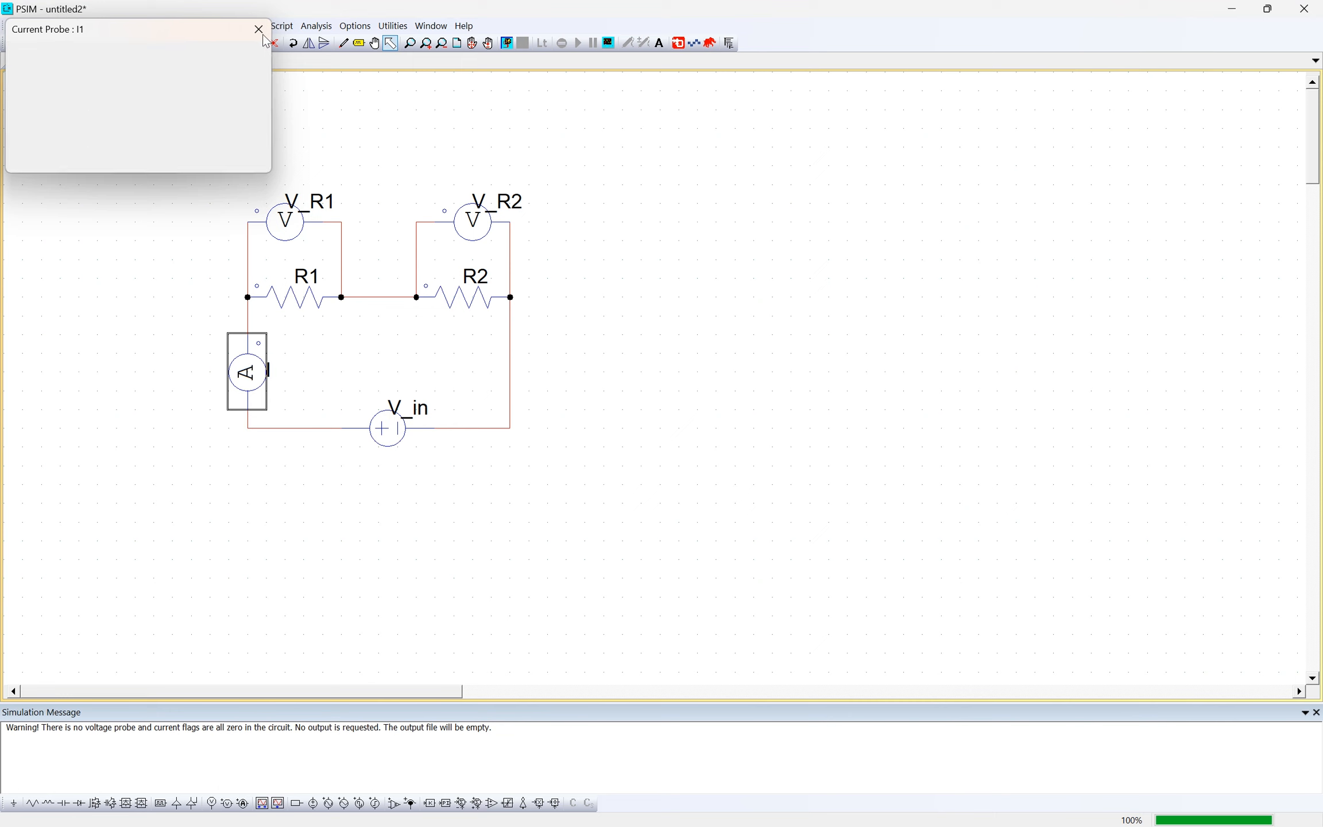
{"action": "left_click", "coordinate": [676, 168]}
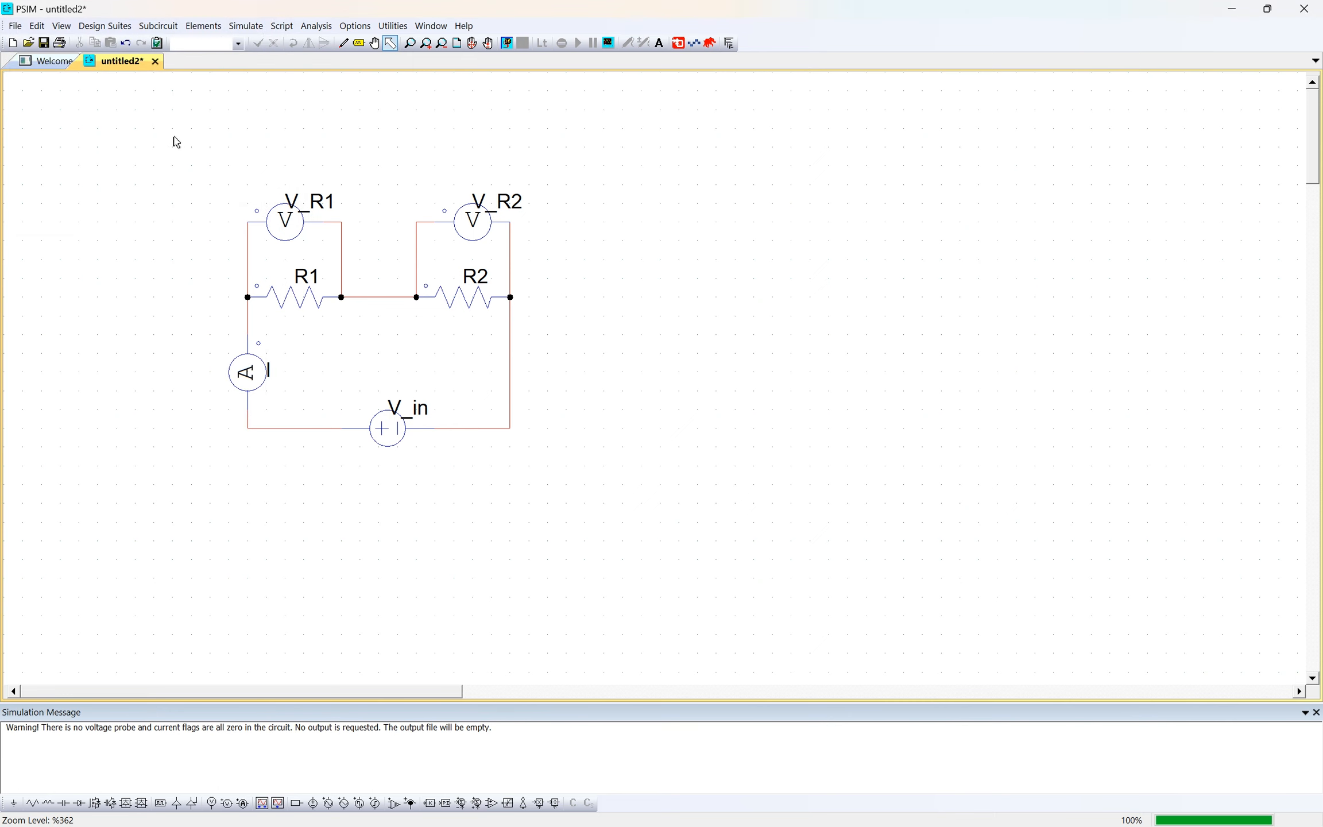
{"action": "key", "text": "ctrl+a"}
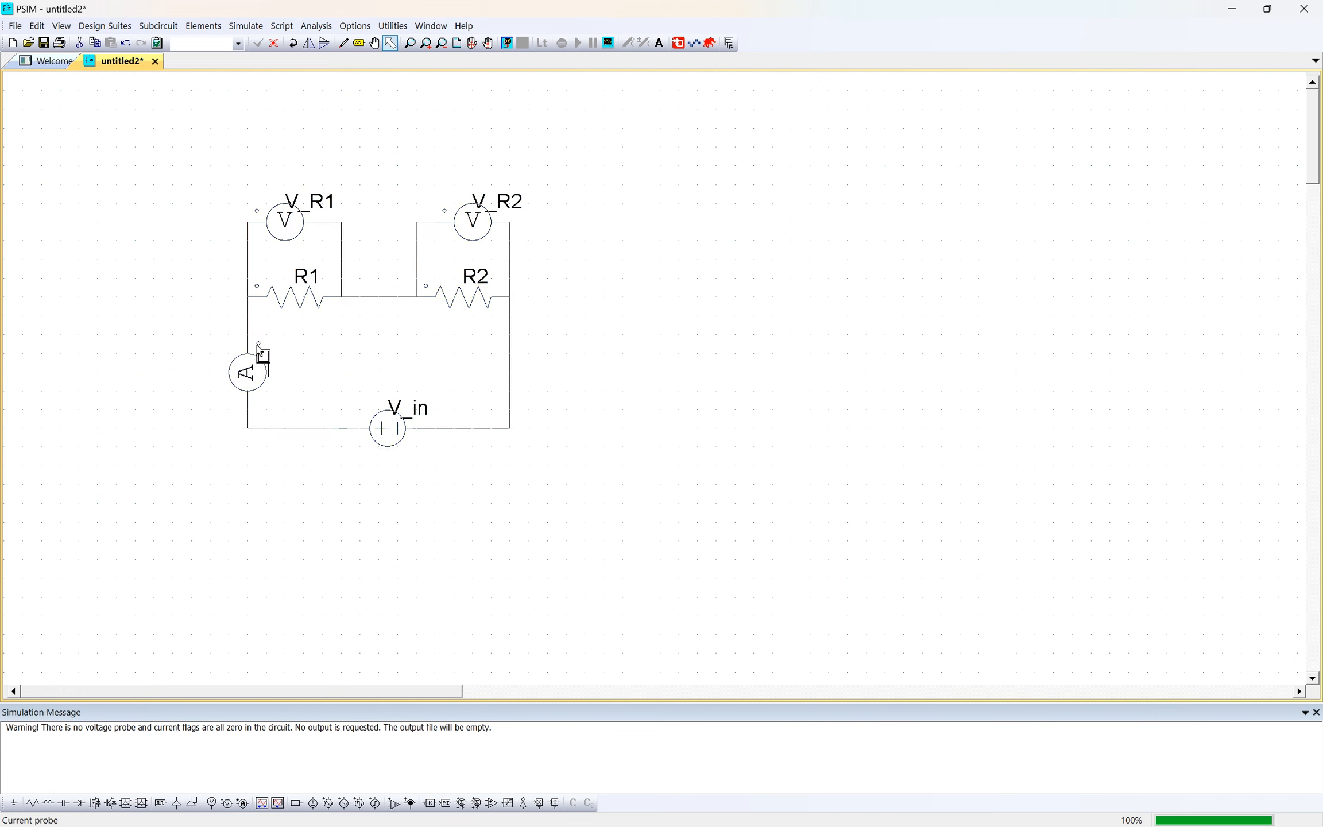
- Deselect the circuit and run the PSIM simulation on it
{"action": "left_click", "coordinate": [369, 332]}
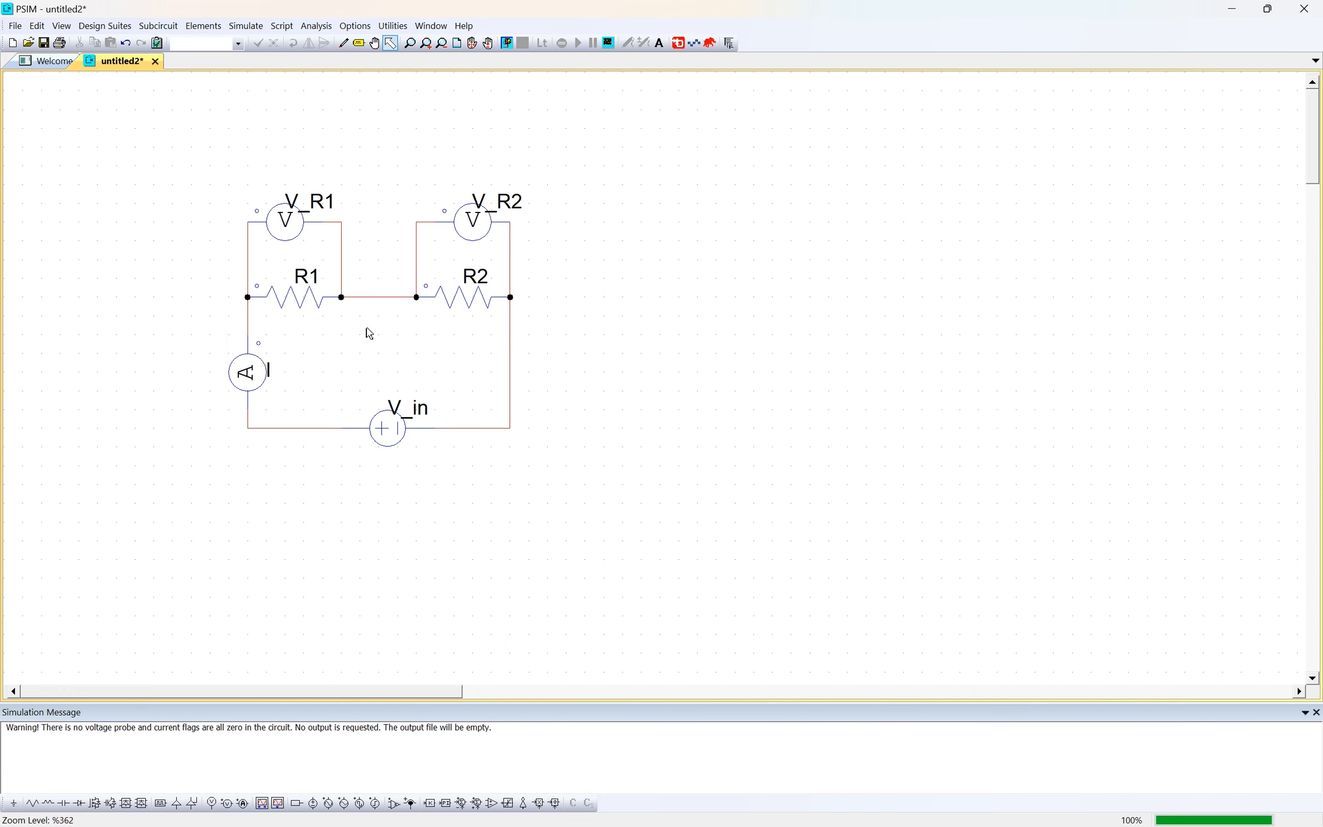
{"action": "left_click", "coordinate": [257, 346]}
{"action": "left_click", "coordinate": [664, 343]}
{"action": "left_click", "coordinate": [253, 29]}
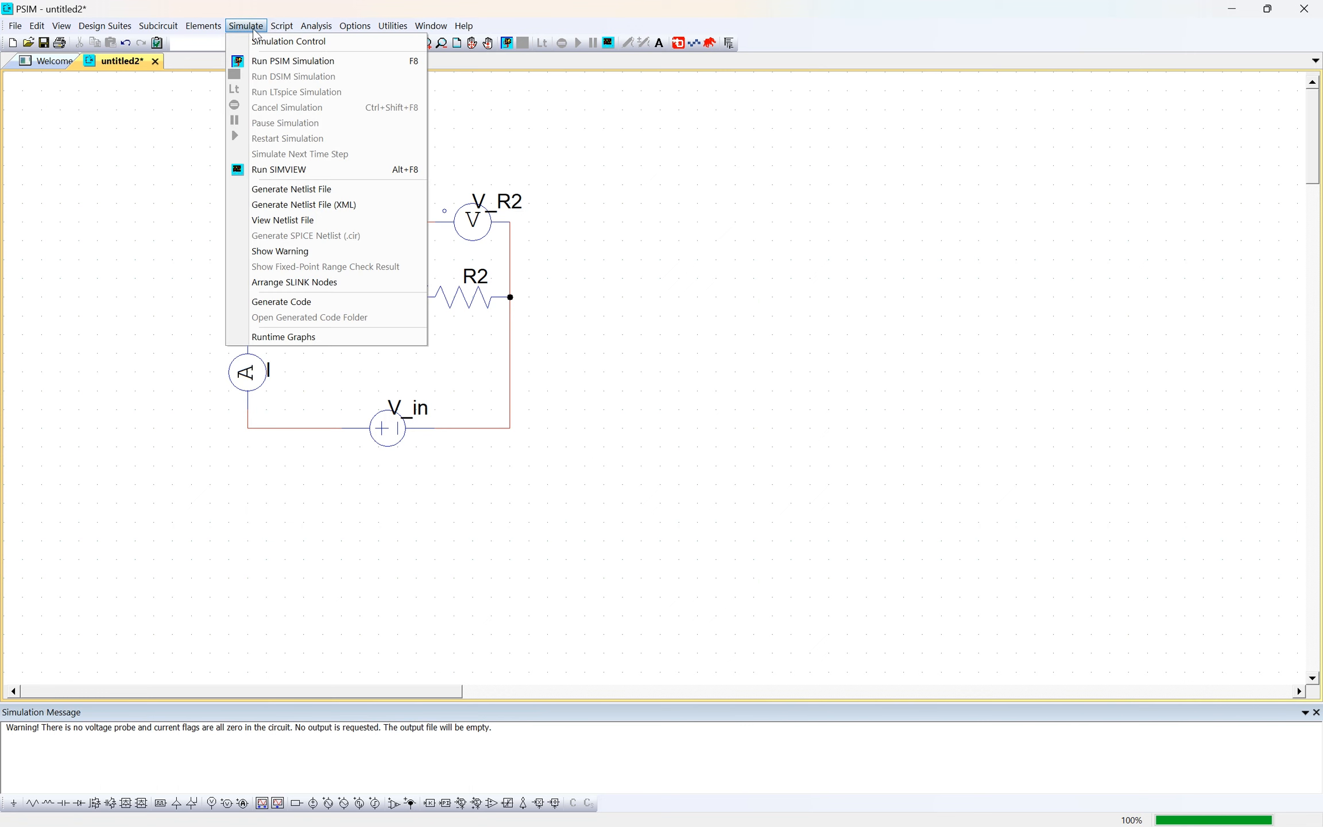
{"action": "left_click", "coordinate": [317, 67]}
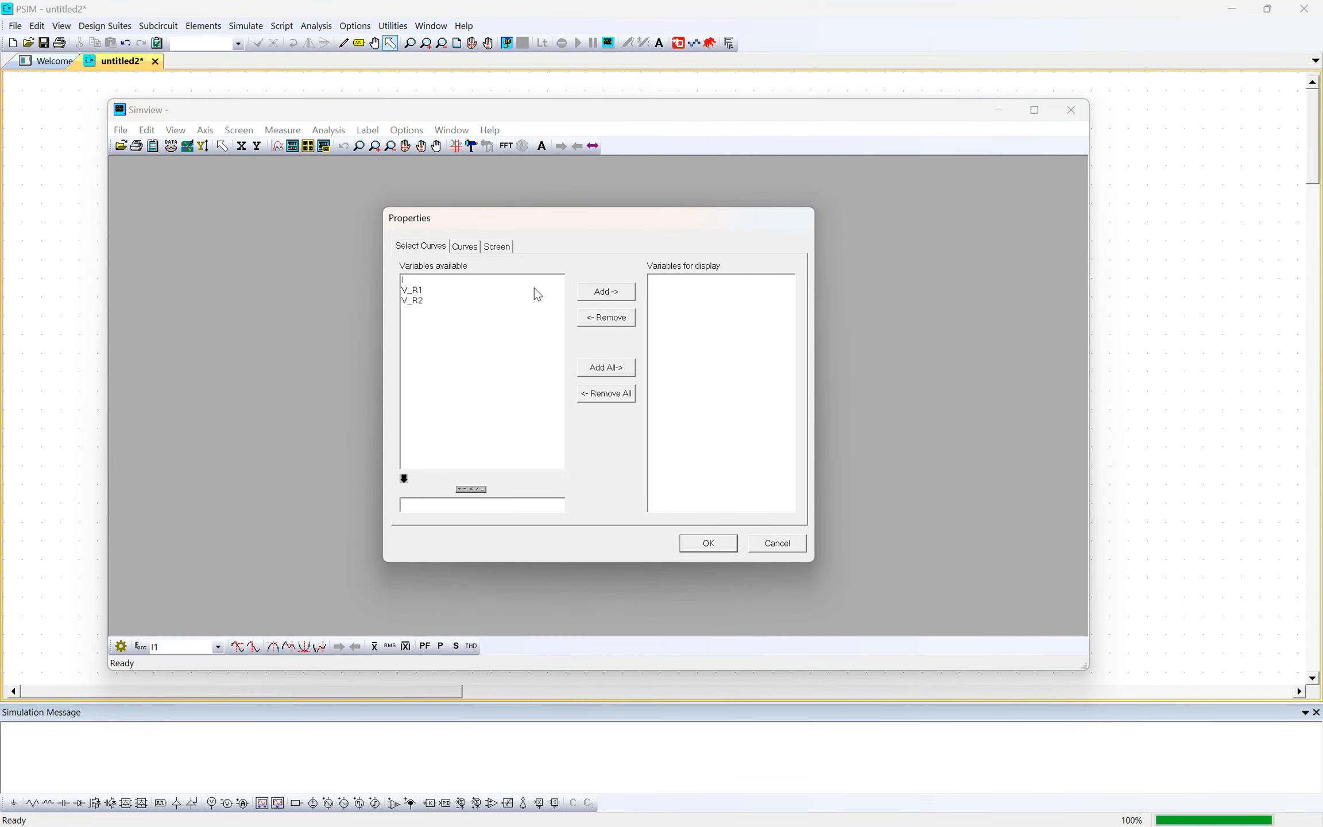
- Plot the variables I, V_R1 and V_R2 in Simview, and close the waveform window
{"action": "left_click", "coordinate": [463, 283]}
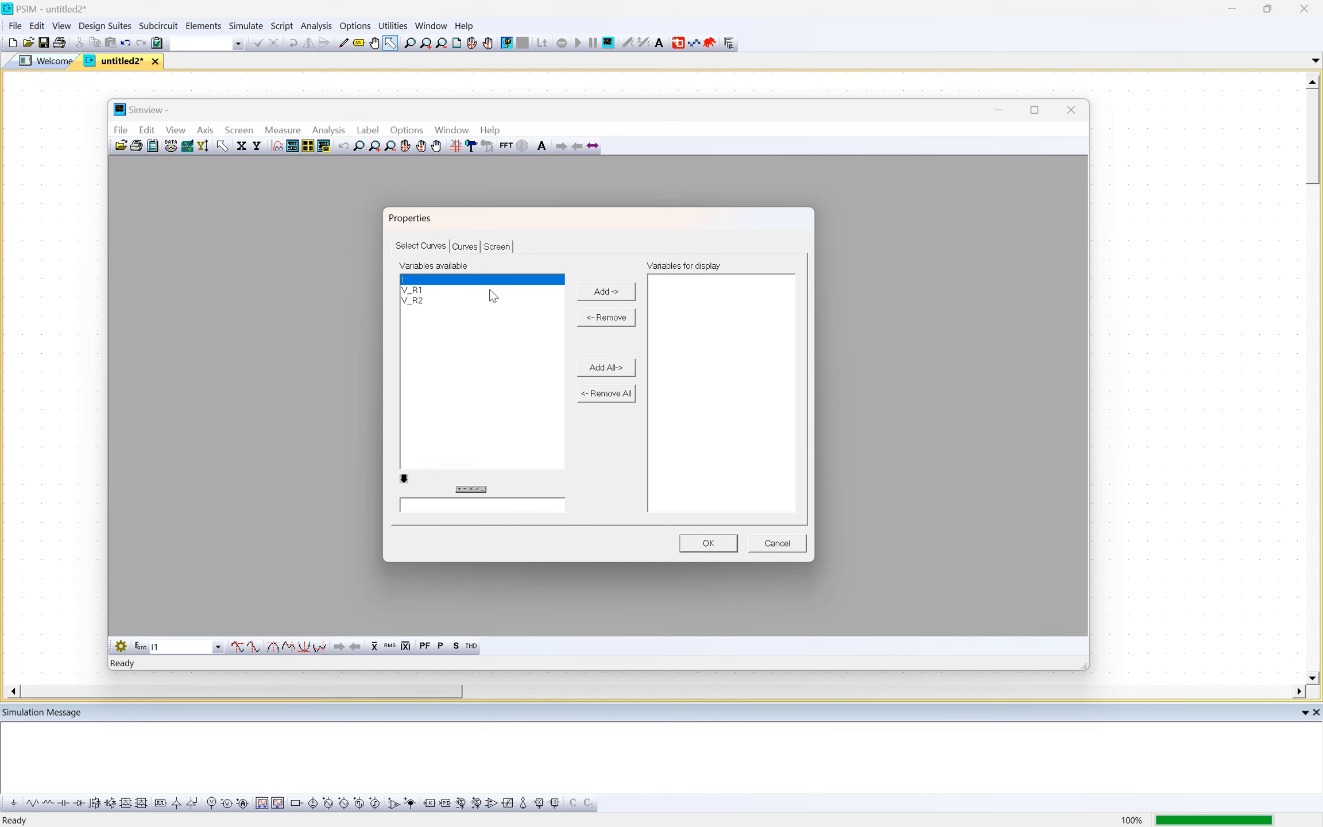
{"action": "left_click", "coordinate": [1137, 198]}
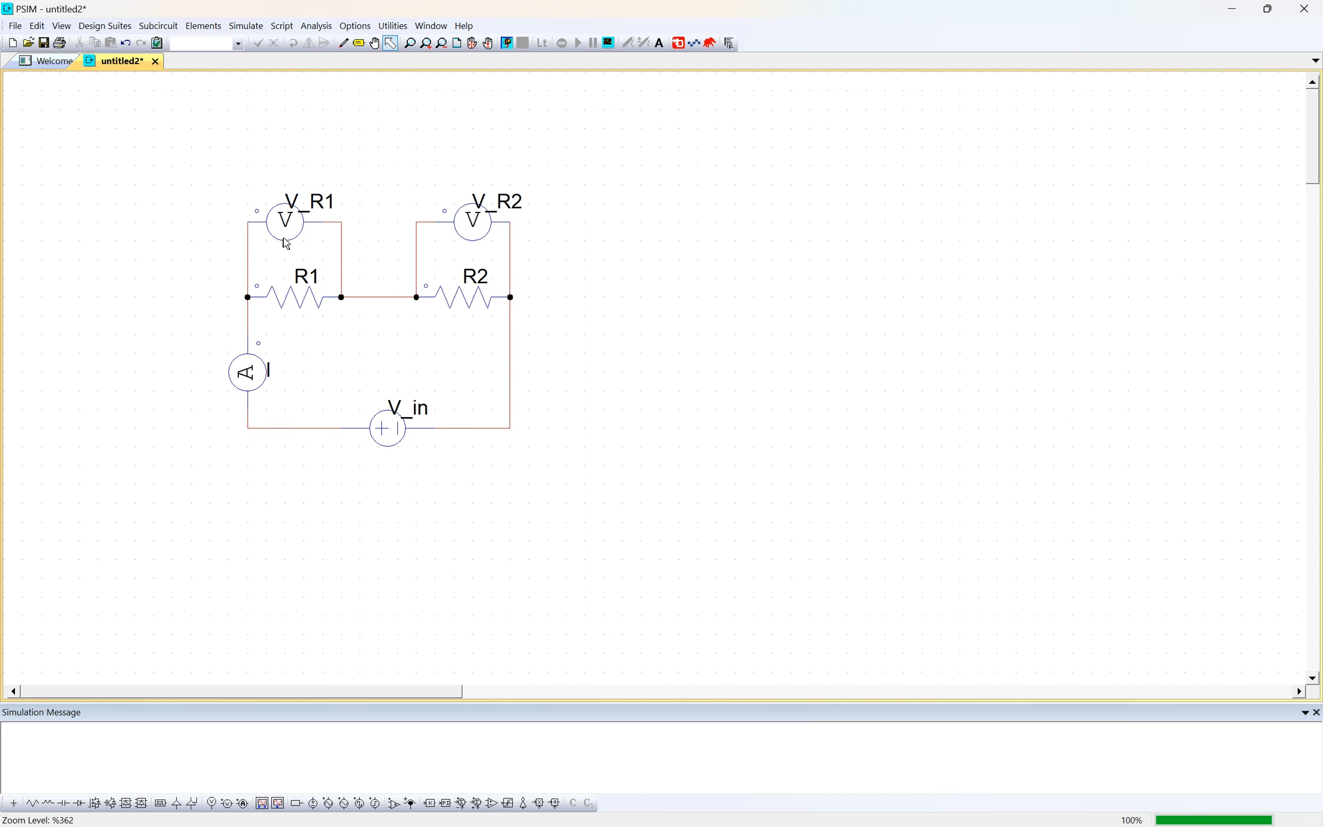
{"action": "key", "text": "alt+Tab"}
{"action": "left_click", "coordinate": [596, 418]}
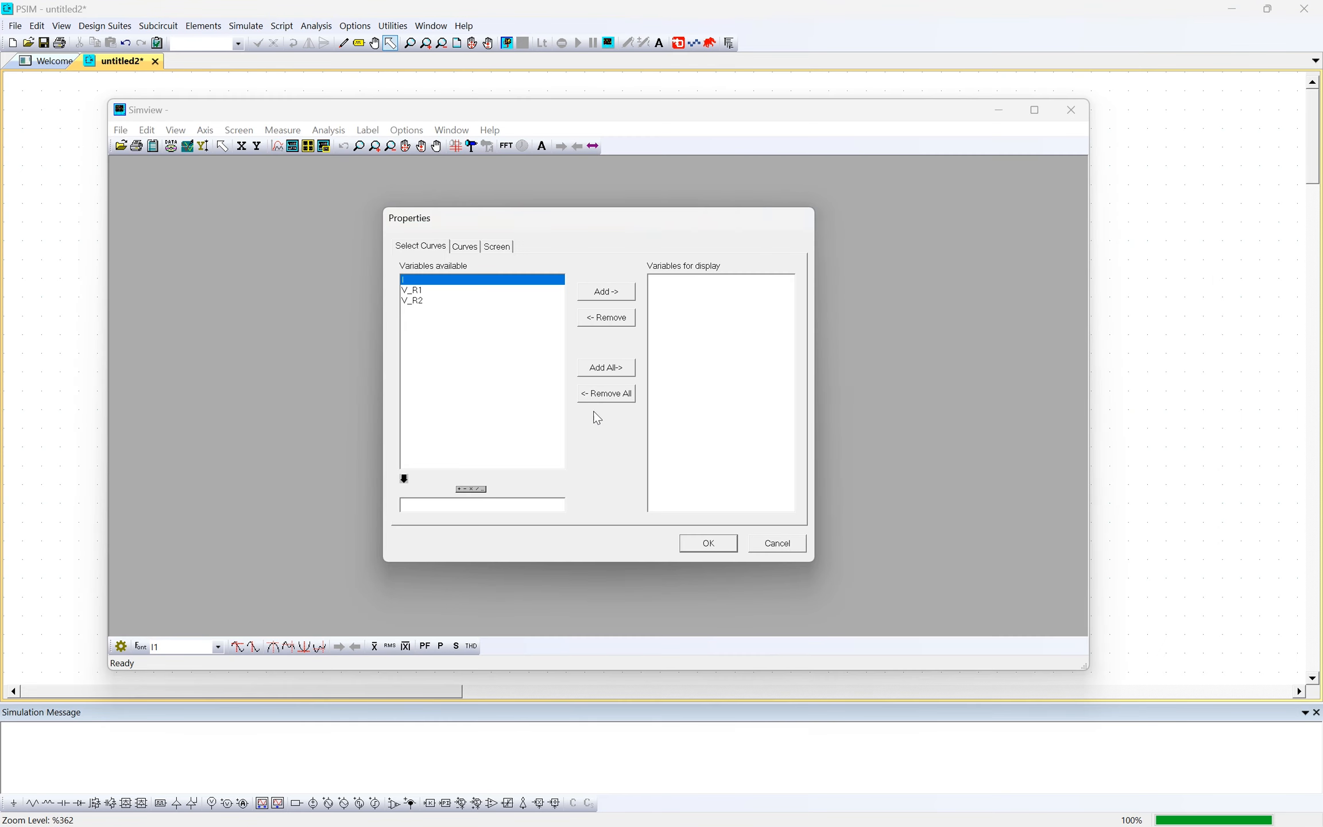
{"action": "left_click_drag", "start_coordinate": [412, 292], "coordinate": [459, 304]}
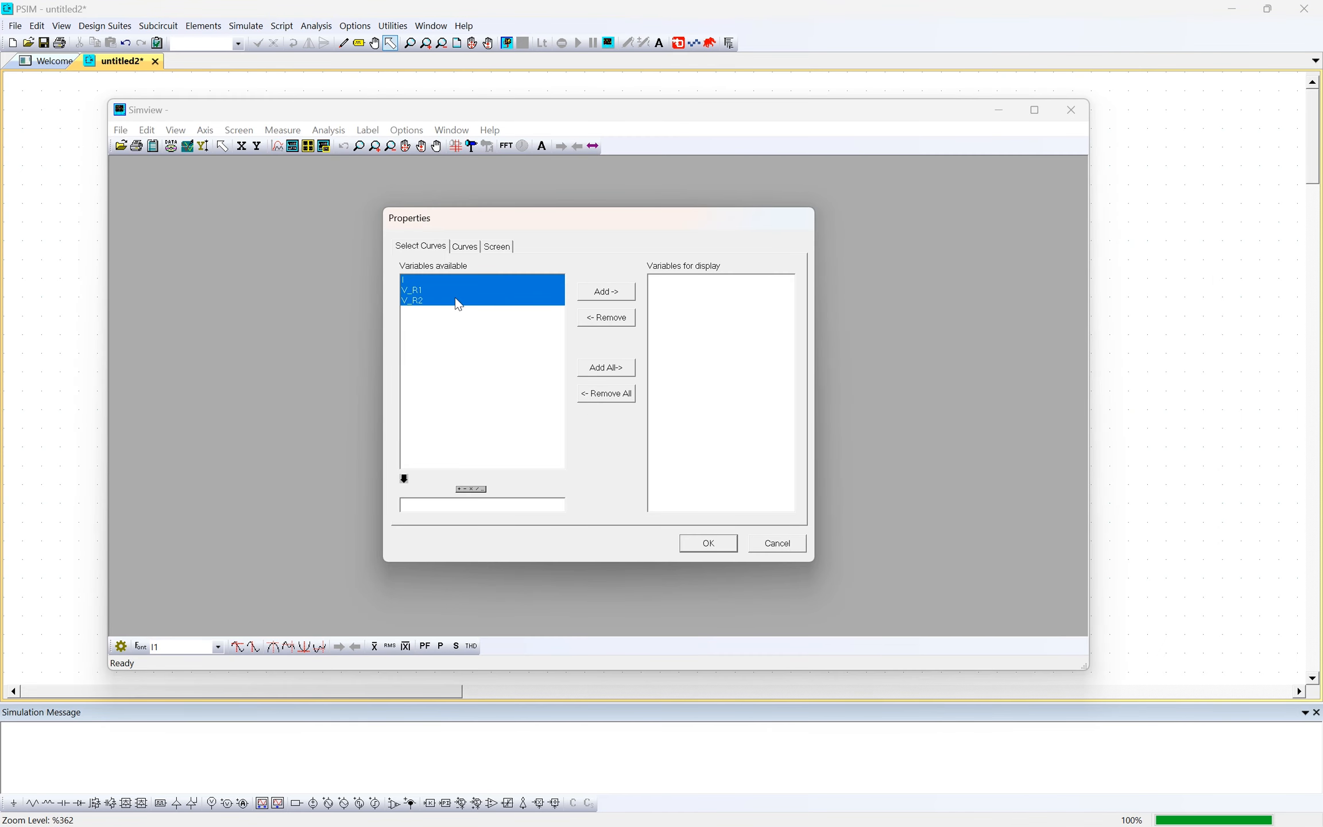
{"action": "left_click", "coordinate": [582, 293]}
{"action": "left_click", "coordinate": [709, 544]}
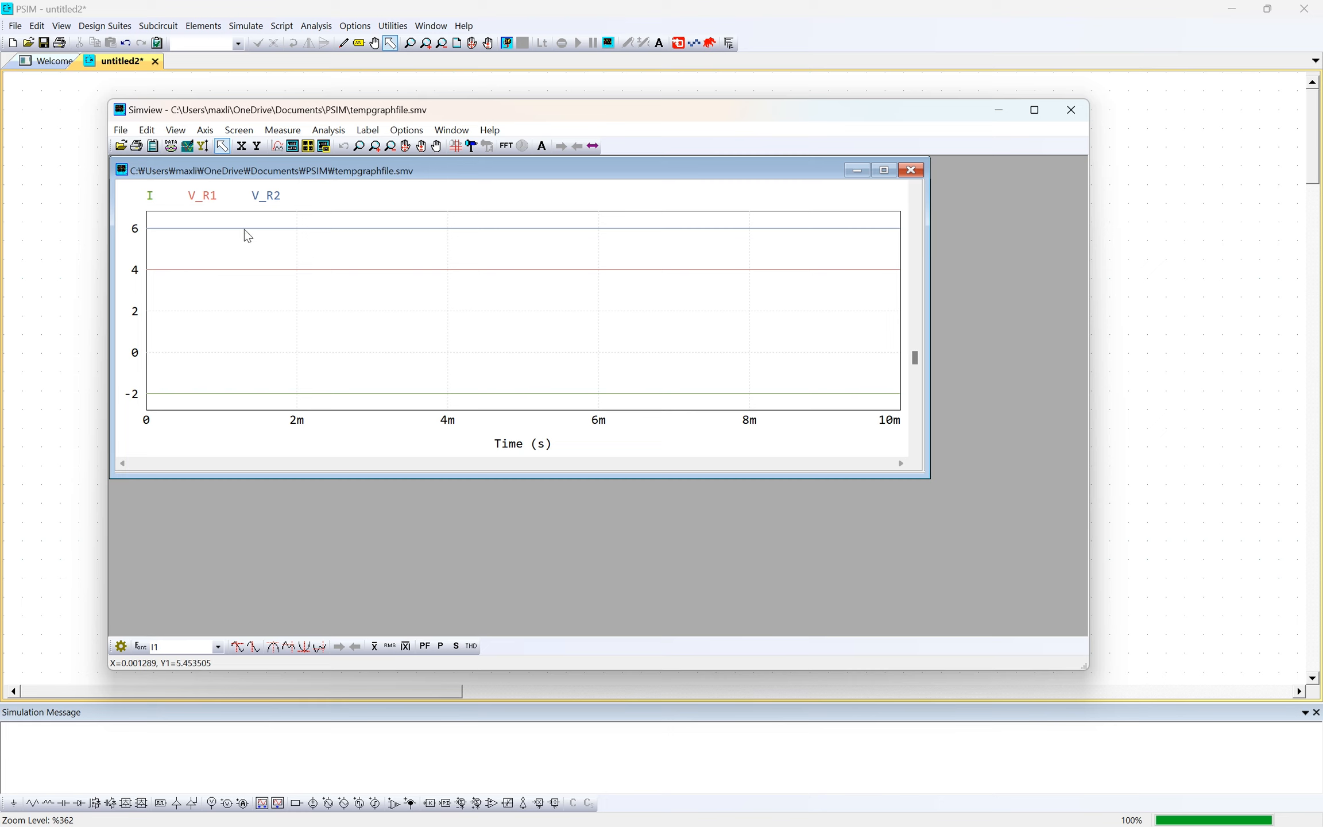
{"action": "left_click", "coordinate": [1071, 110]}
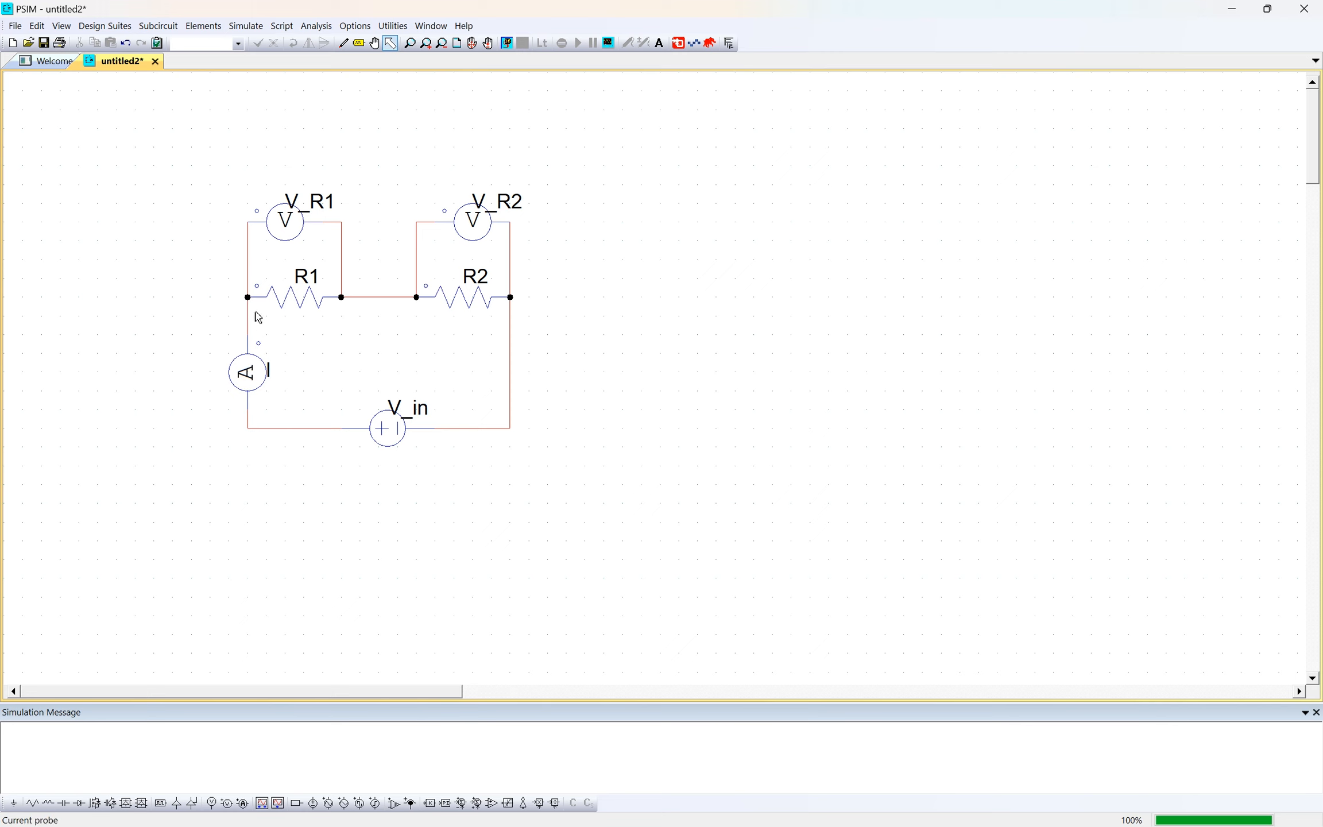
- Check the polarity marks of the V_R1 voltage probe and the current probe against the schematic
{"action": "left_click", "coordinate": [258, 213]}
{"action": "left_click", "coordinate": [231, 213]}
{"action": "left_click", "coordinate": [255, 209]}
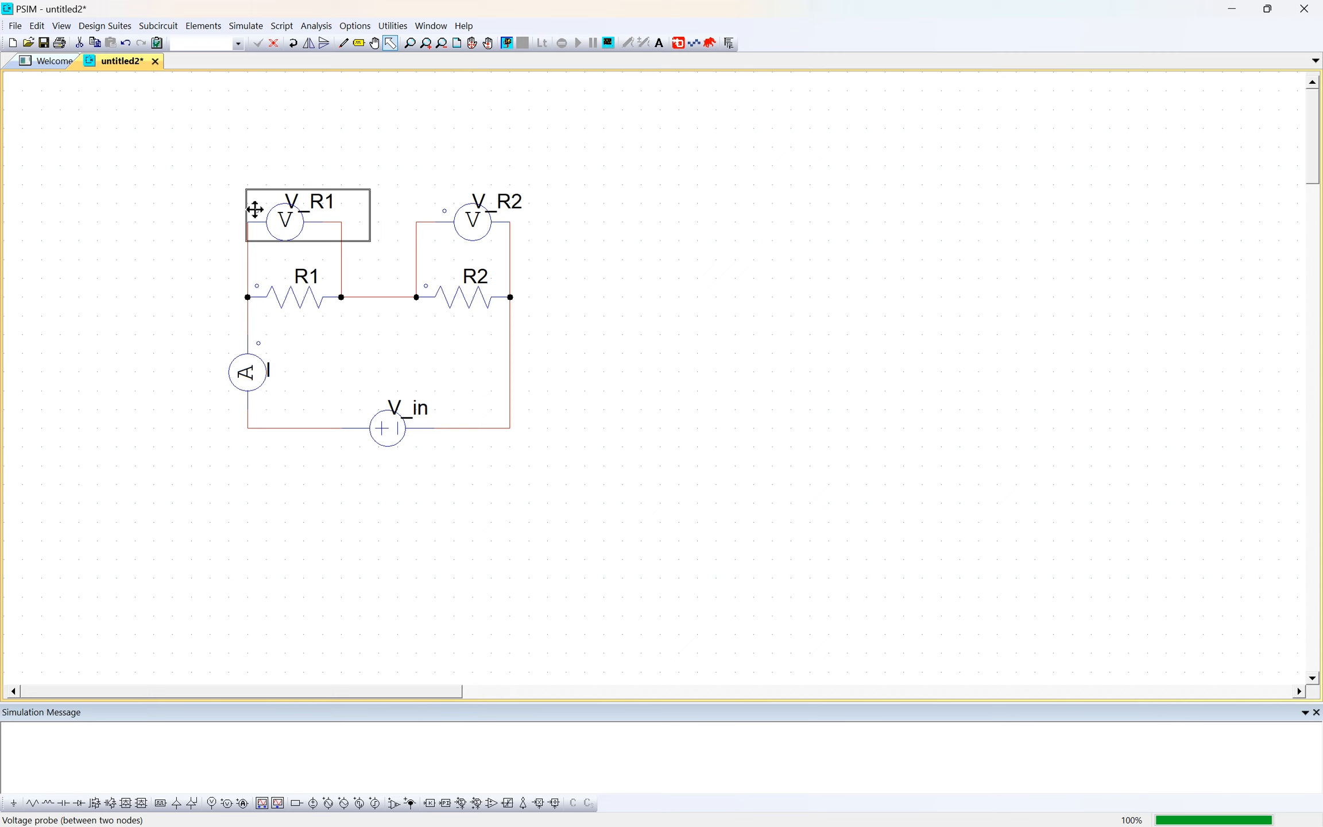
{"action": "left_click", "coordinate": [252, 209]}
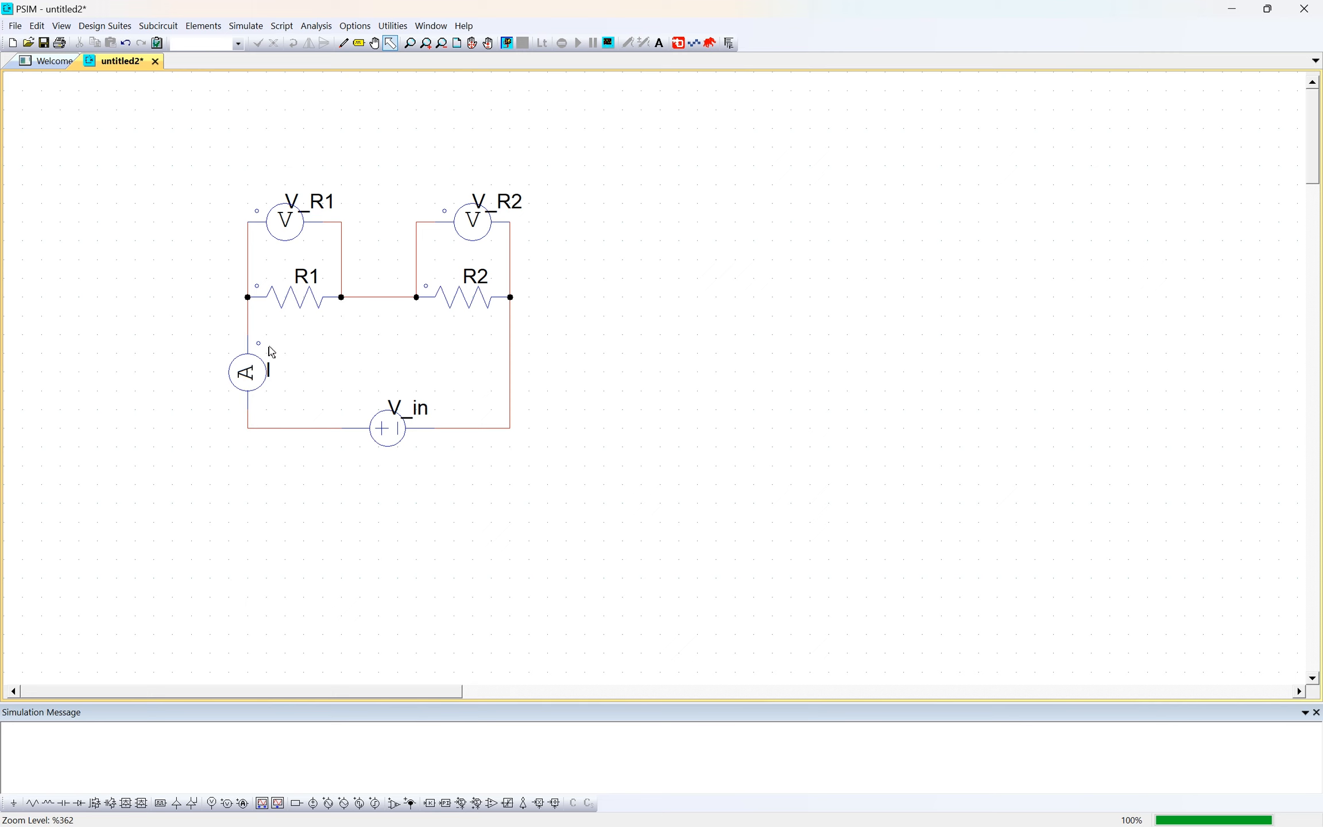
{"action": "left_click", "coordinate": [249, 373]}
{"action": "left_click", "coordinate": [296, 374]}
{"action": "key", "text": "alt+Tab"}
{"action": "left_click", "coordinate": [816, 314]}
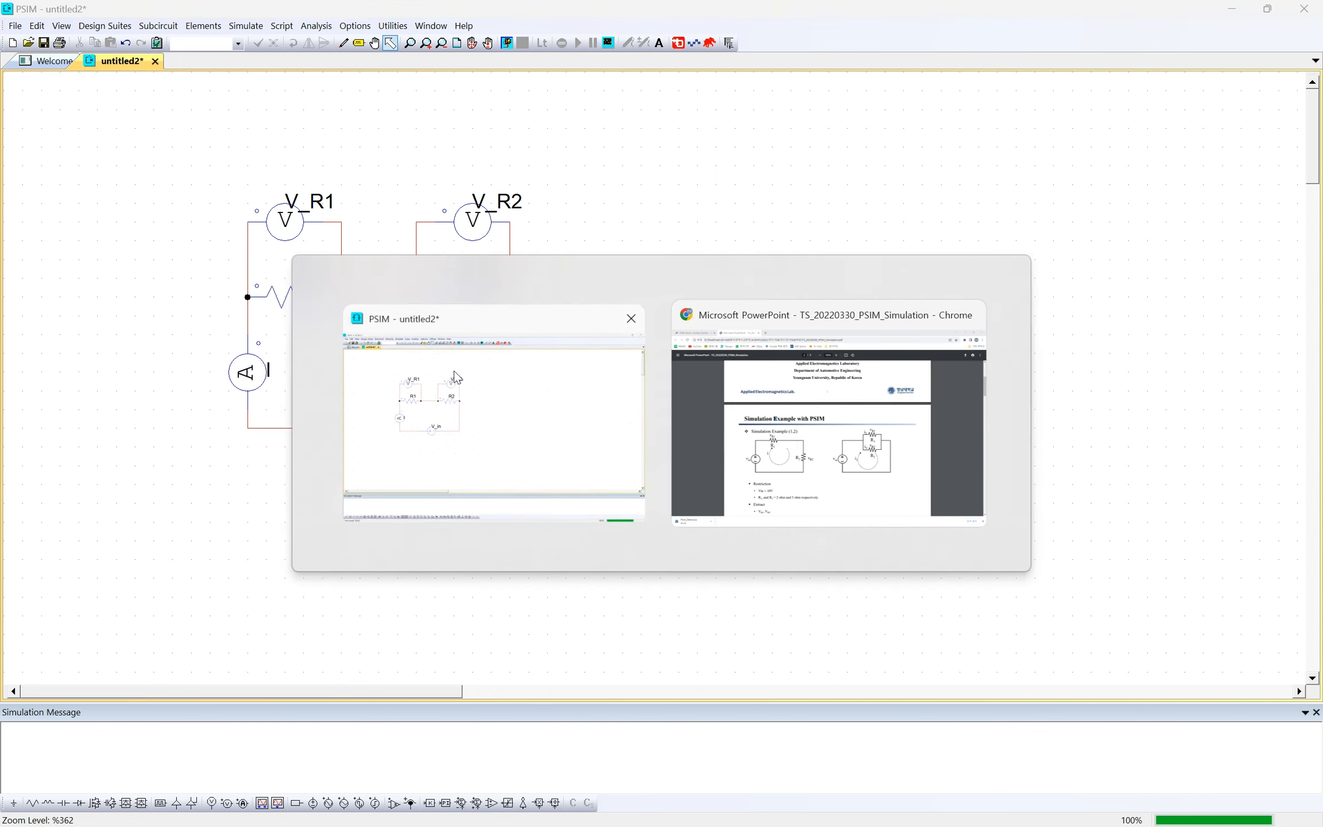
{"action": "left_click", "coordinate": [458, 376]}
- Reverse the current probe I with a vertical flip and place it back on the wire between R1 and V_in
{"action": "left_click", "coordinate": [247, 369]}
{"action": "right_click", "coordinate": [248, 374]}
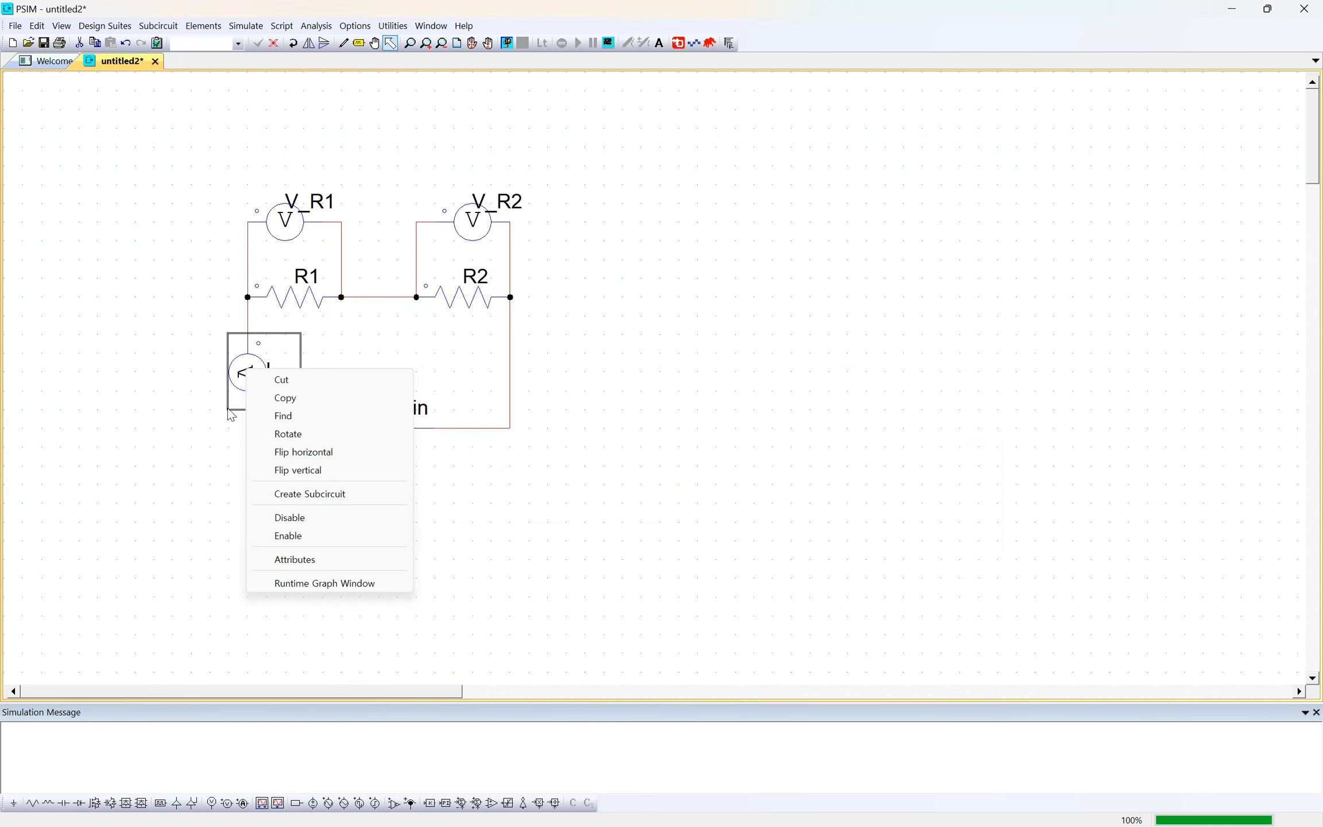
{"action": "left_click", "coordinate": [295, 453]}
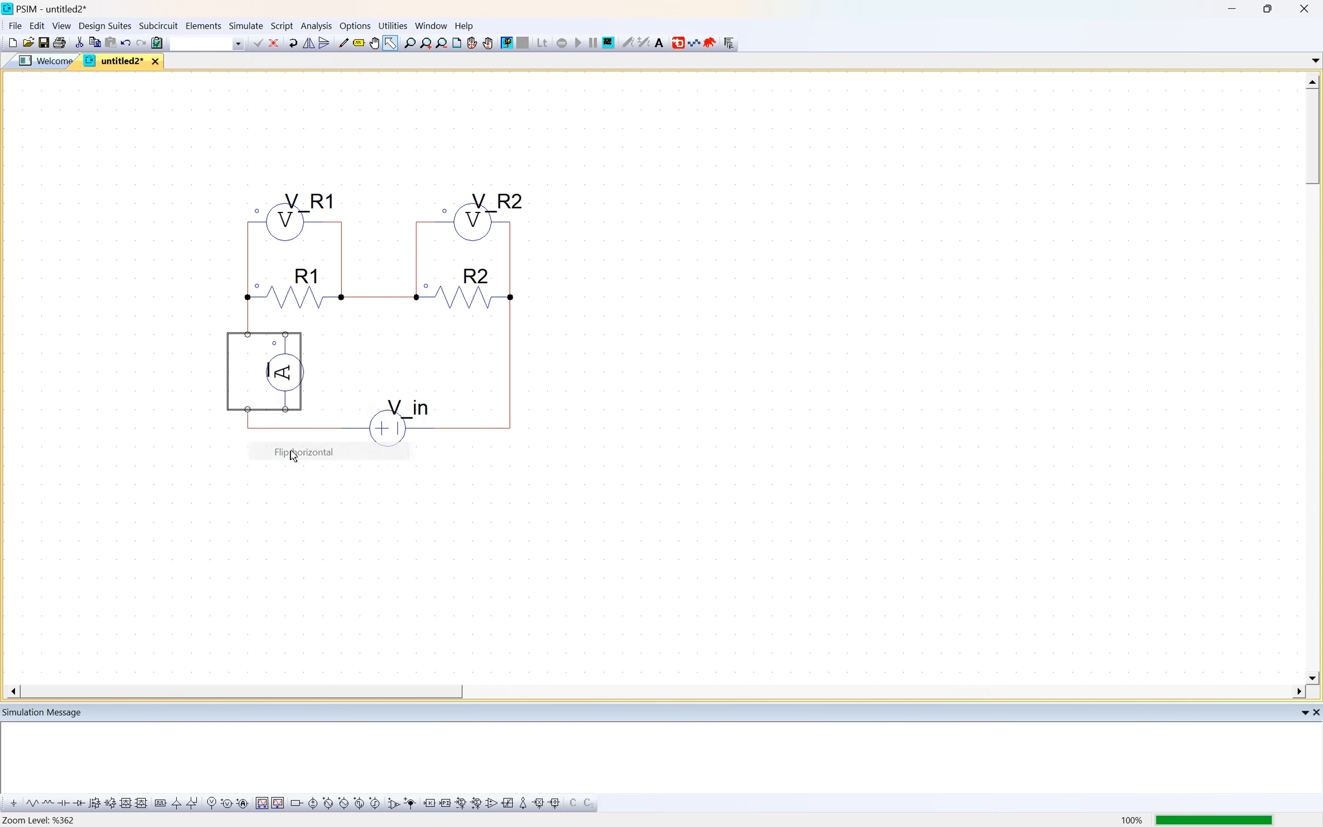
{"action": "right_click", "coordinate": [282, 372]}
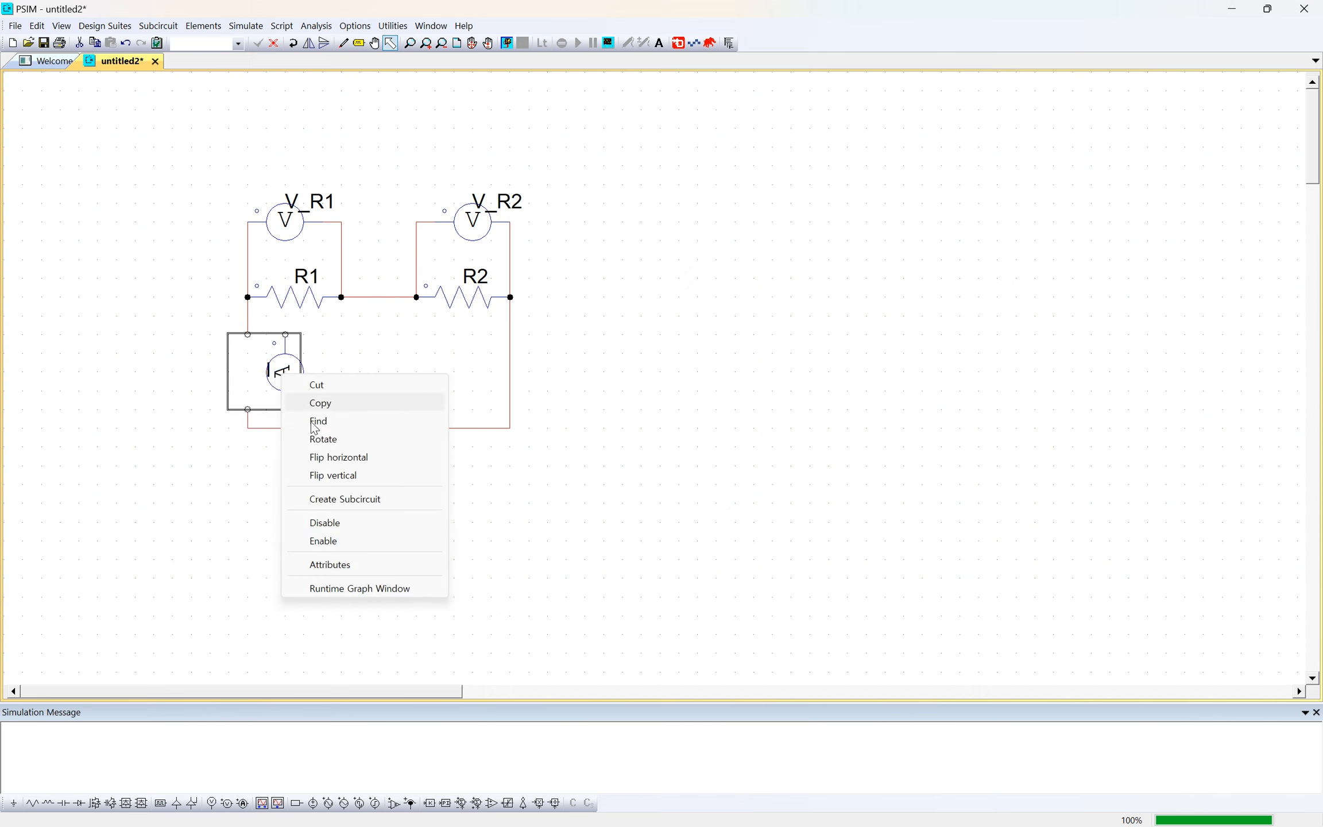
{"action": "left_click", "coordinate": [333, 457]}
{"action": "right_click", "coordinate": [288, 389]}
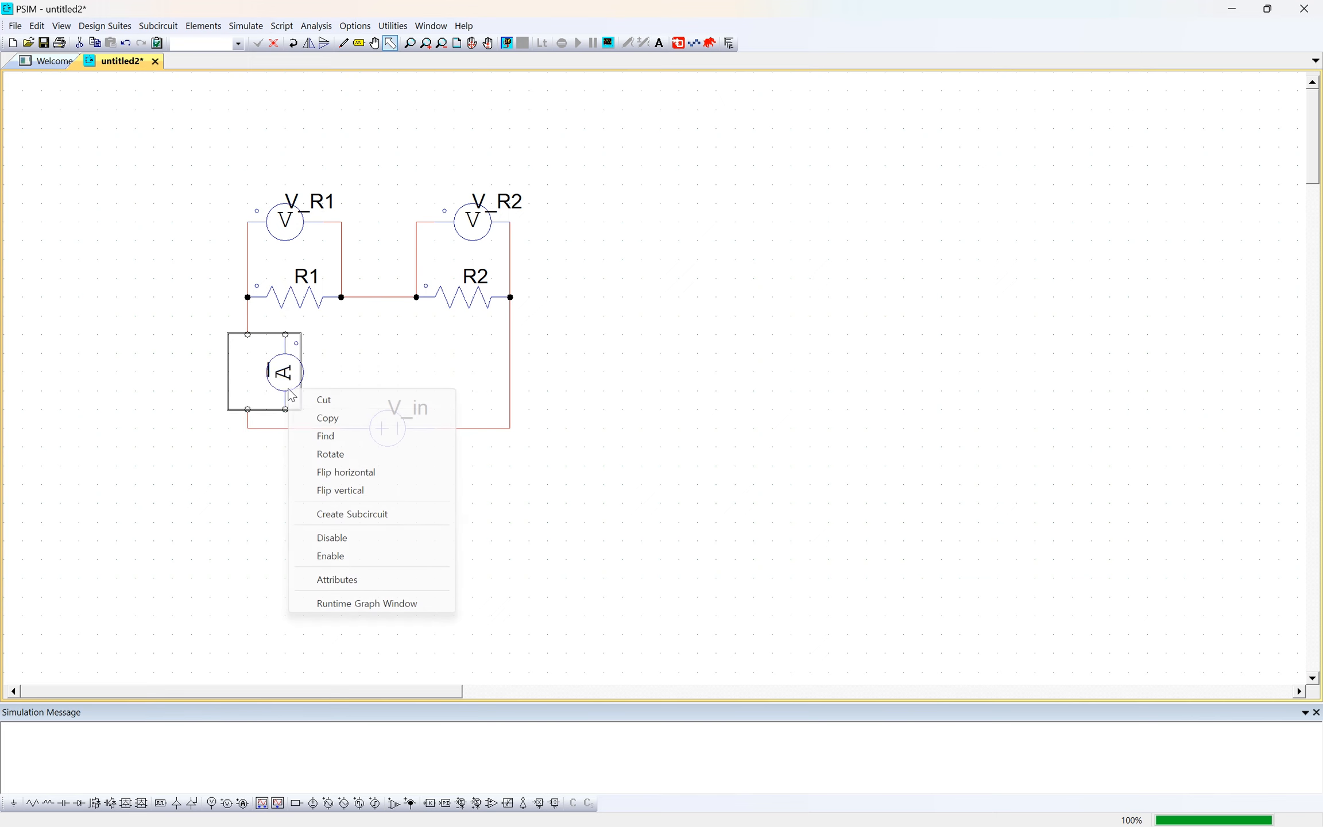
{"action": "left_click", "coordinate": [344, 491]}
{"action": "left_click_drag", "start_coordinate": [293, 381], "coordinate": [251, 377]}
{"action": "left_click", "coordinate": [250, 451]}
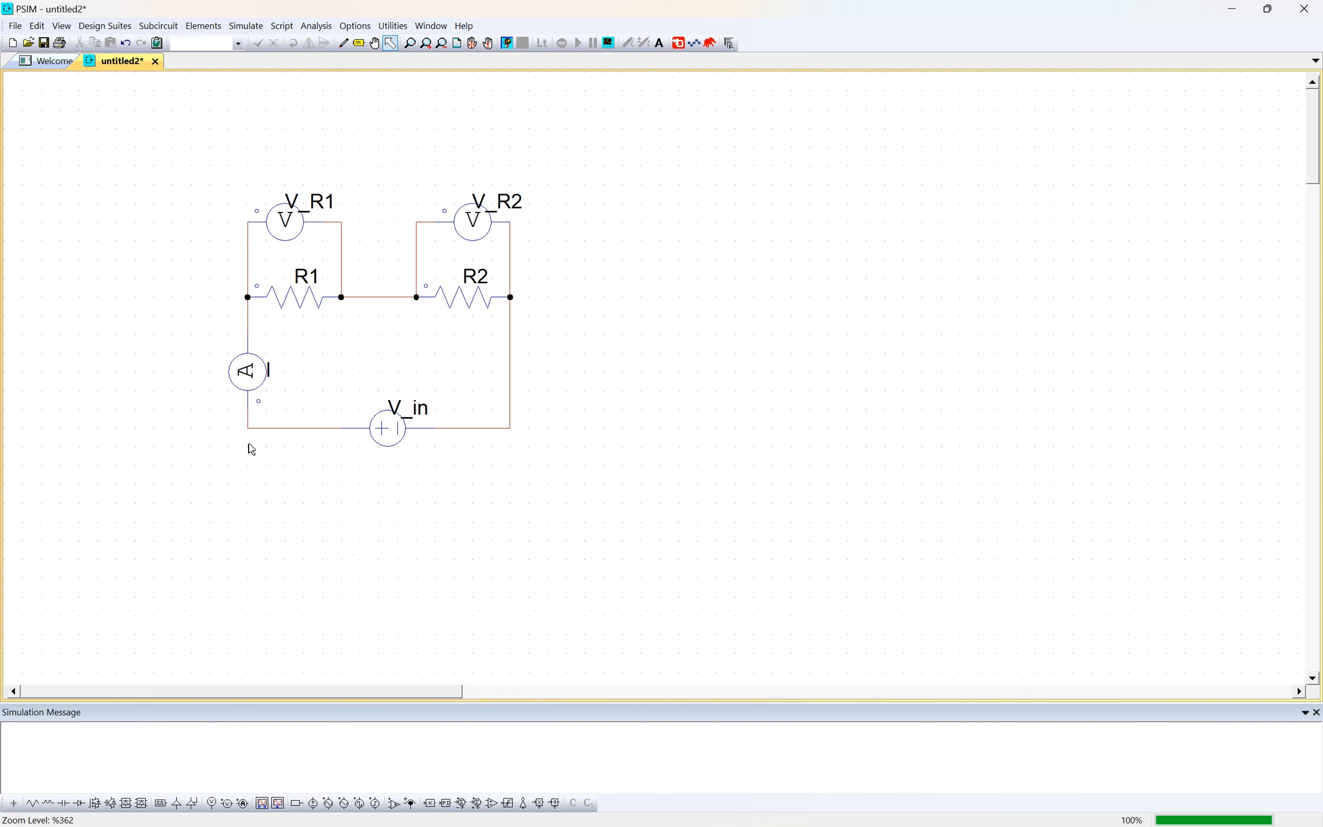
{"action": "key", "text": "w"}
{"action": "key", "text": "Escape"}
- Rerun the PSIM simulation and plot I, V_R1 and V_R2 together
{"action": "left_click", "coordinate": [246, 25]}
{"action": "left_click", "coordinate": [270, 59]}
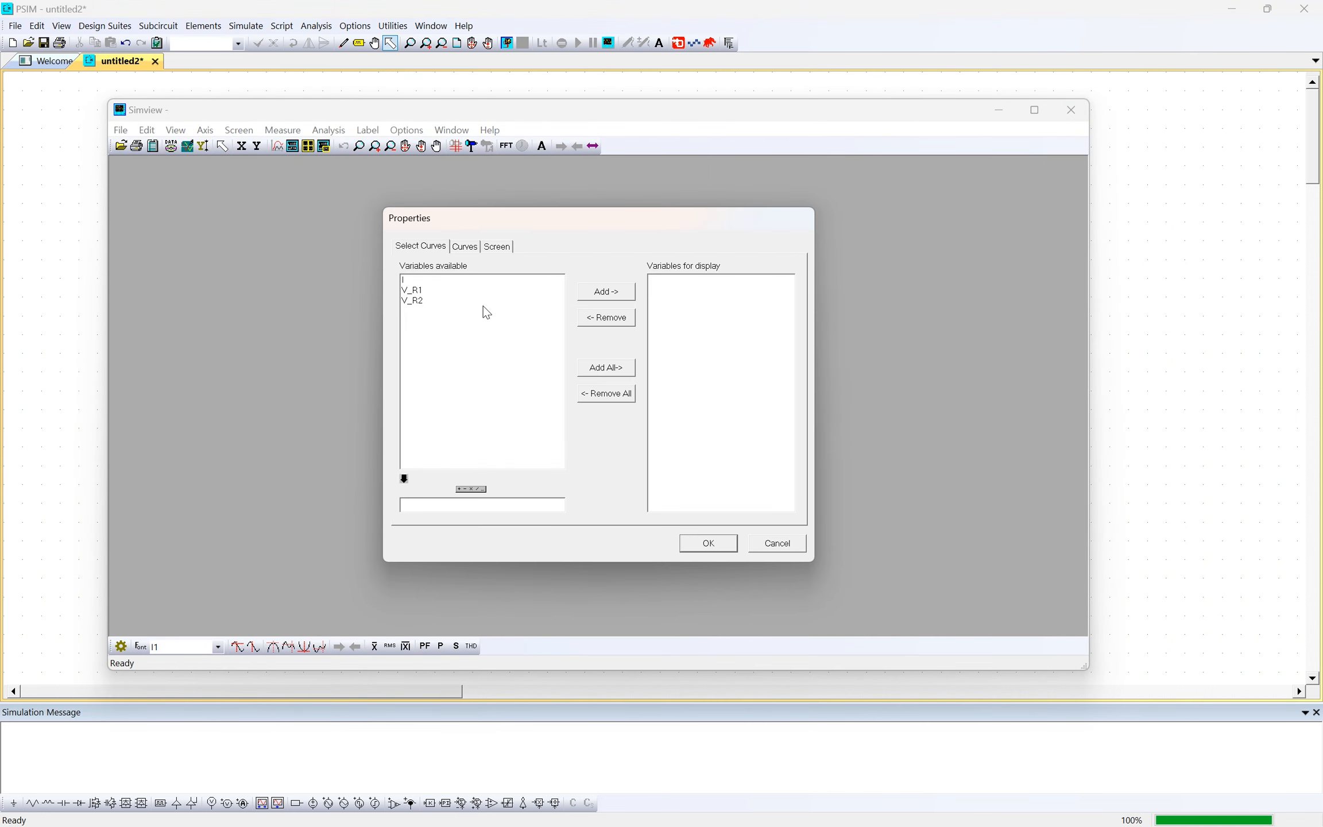
{"action": "left_click_drag", "start_coordinate": [481, 301], "coordinate": [570, 284]}
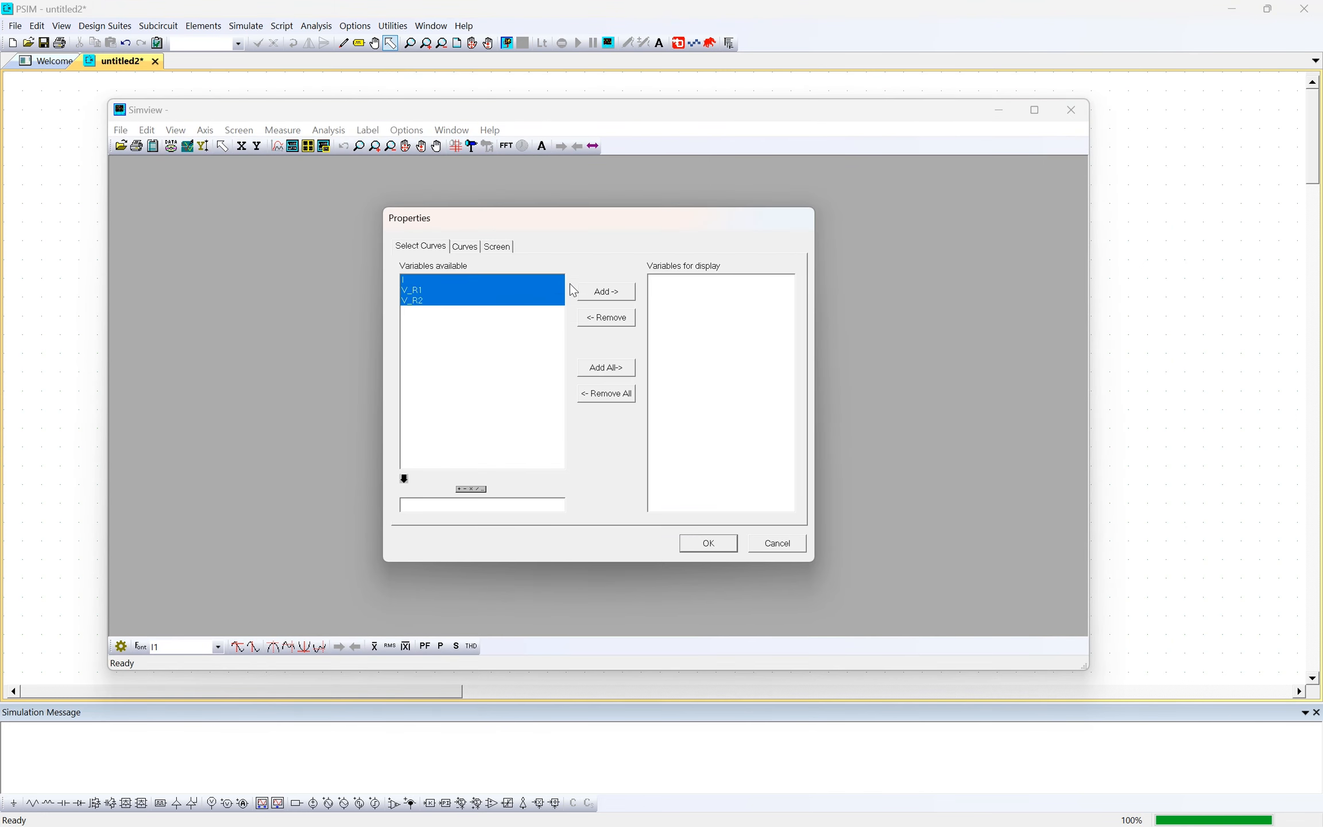
{"action": "left_click", "coordinate": [604, 292]}
{"action": "left_click", "coordinate": [708, 544]}
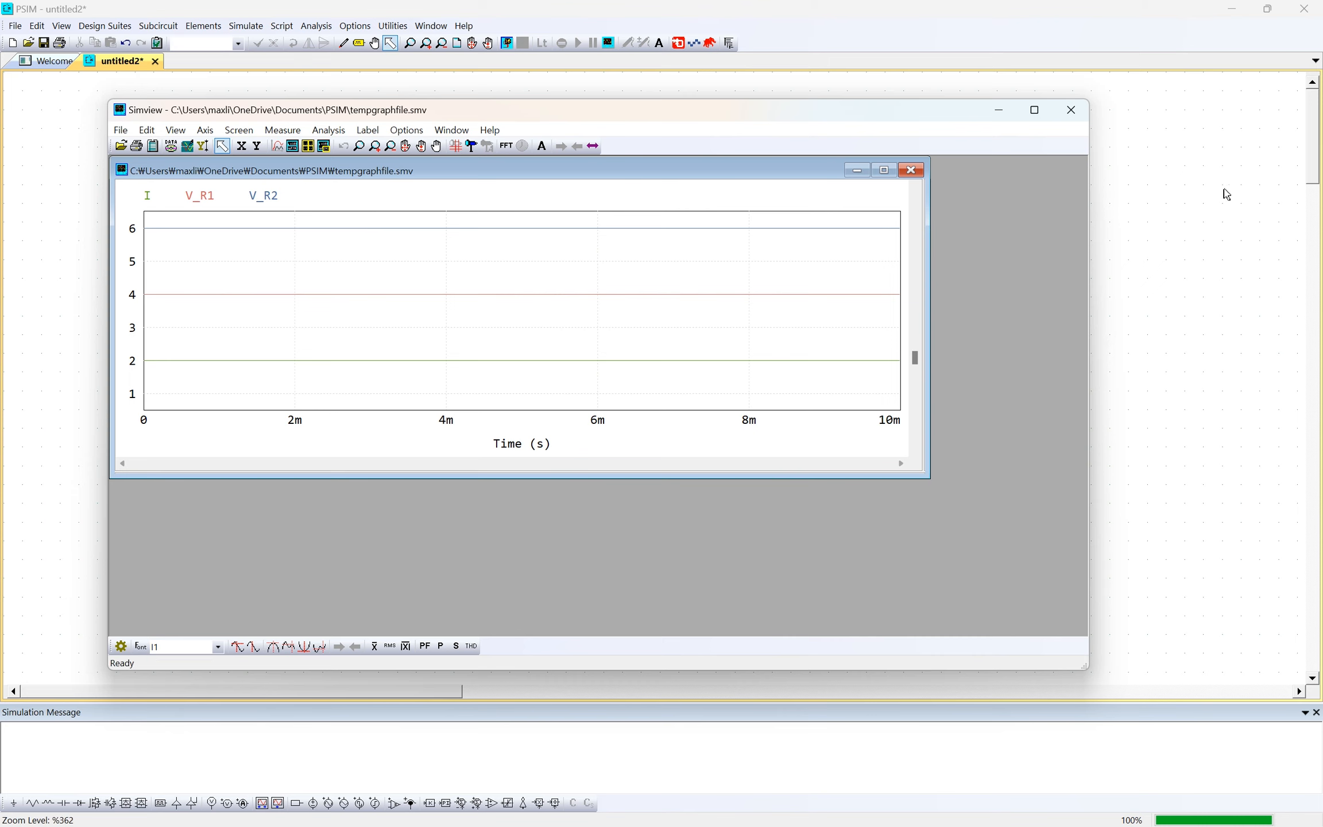
- Move the waveform window beside the schematic to compare the curves with the circuit, and close Simview
{"action": "left_click", "coordinate": [1142, 200]}
{"action": "key", "text": "alt+Tab"}
{"action": "left_click_drag", "start_coordinate": [545, 113], "coordinate": [973, 138]}
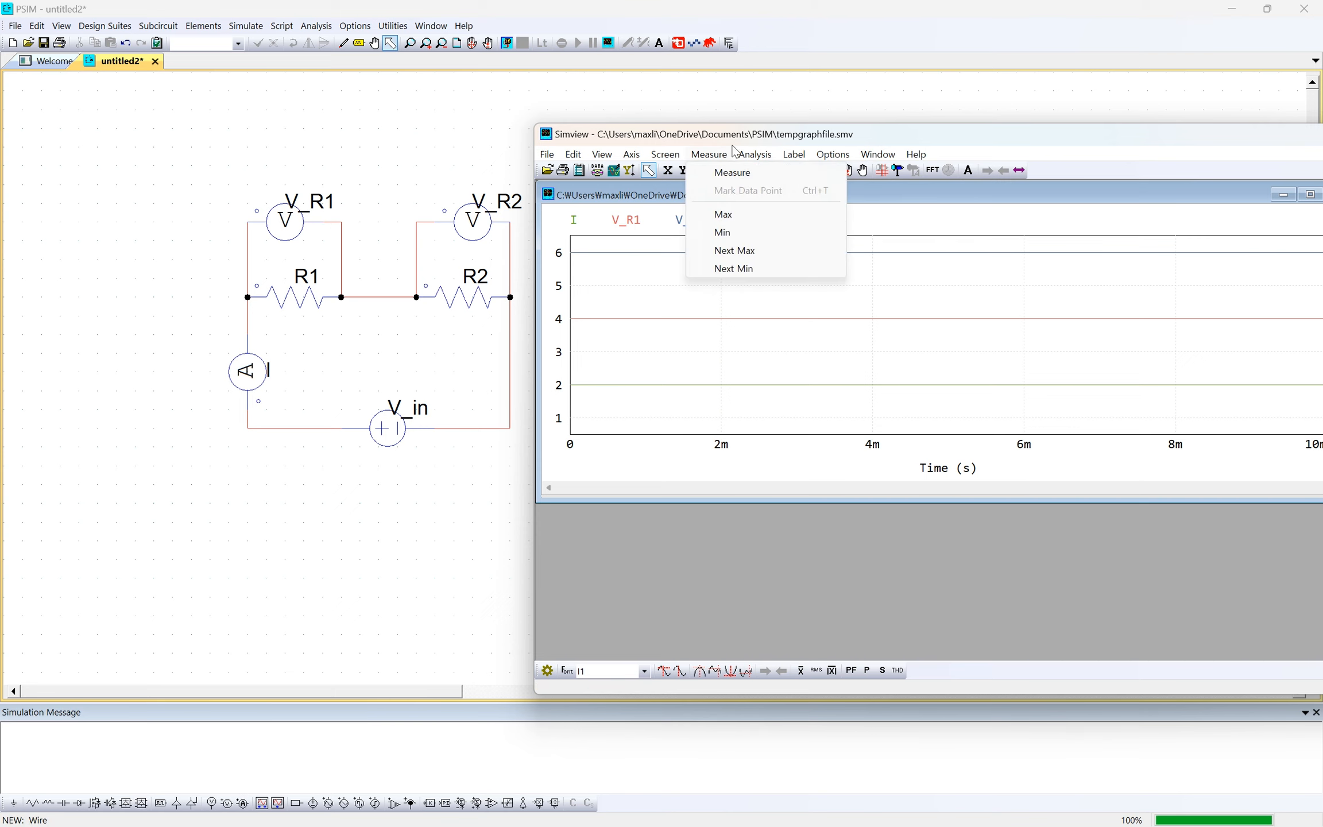
{"action": "mouse_move", "coordinate": [883, 146]}
{"action": "left_mouse_down"}
{"action": "mouse_move", "coordinate": [931, 164]}
{"action": "mouse_move", "coordinate": [877, 164]}
{"action": "left_mouse_up"}
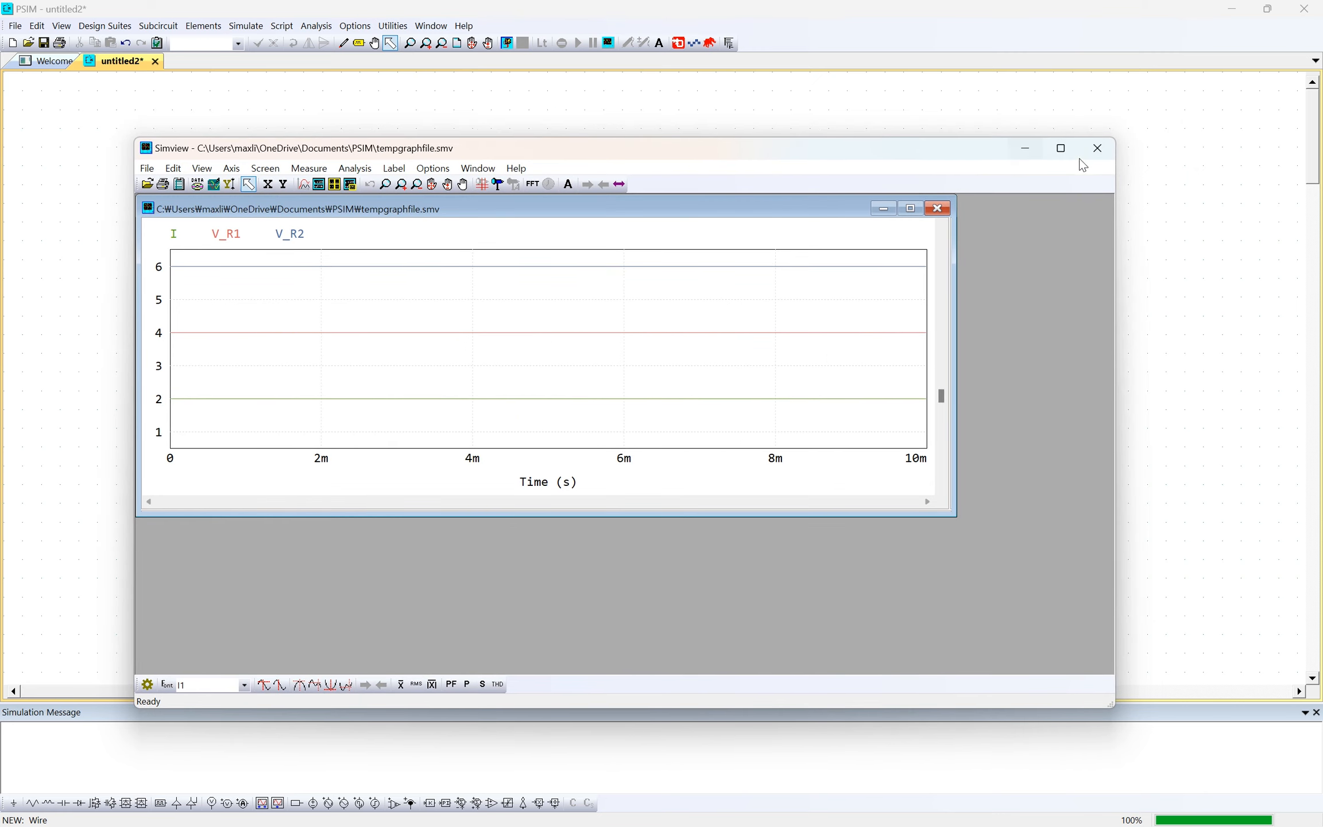
{"action": "left_click", "coordinate": [1093, 150]}
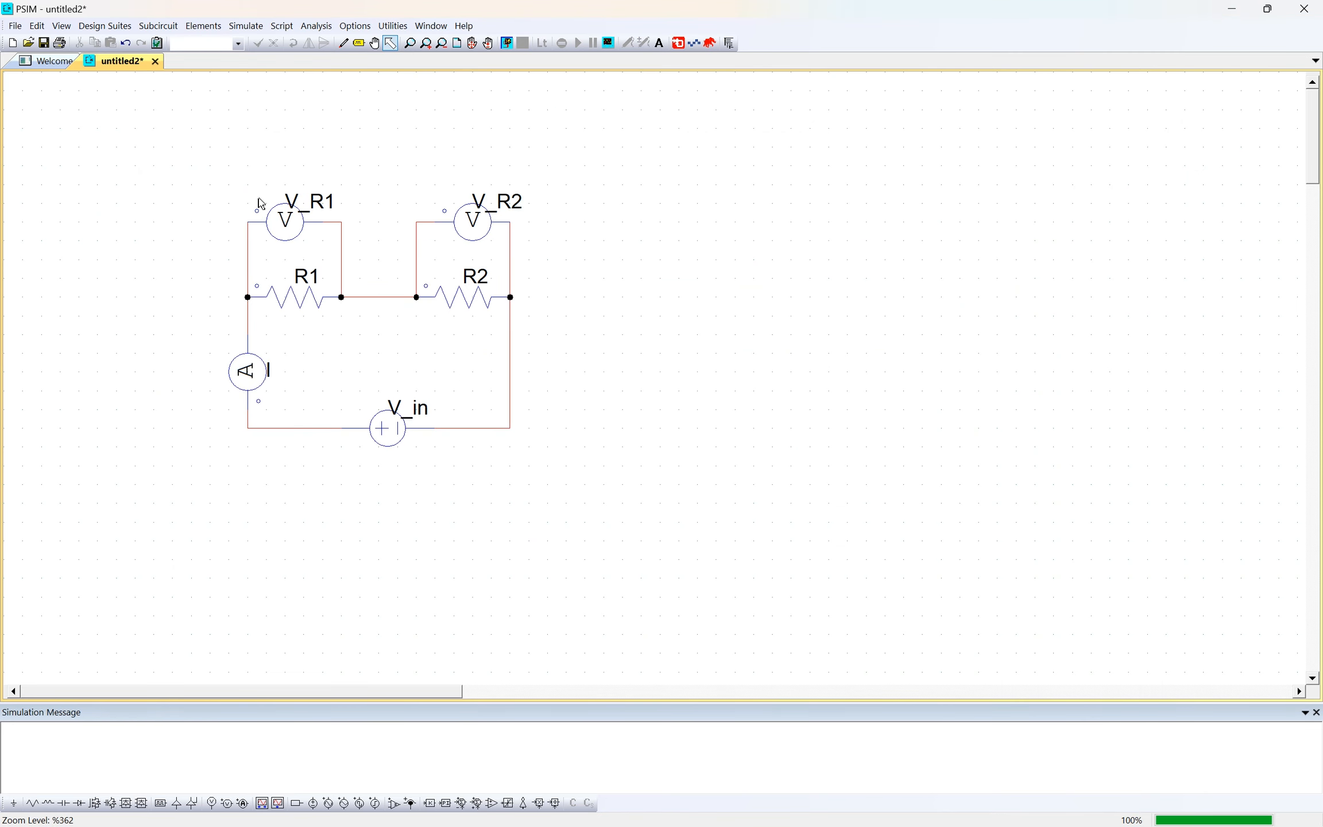
{"action": "left_click_drag", "start_coordinate": [445, 693], "coordinate": [520, 694]}
{"action": "left_click", "coordinate": [242, 27]}
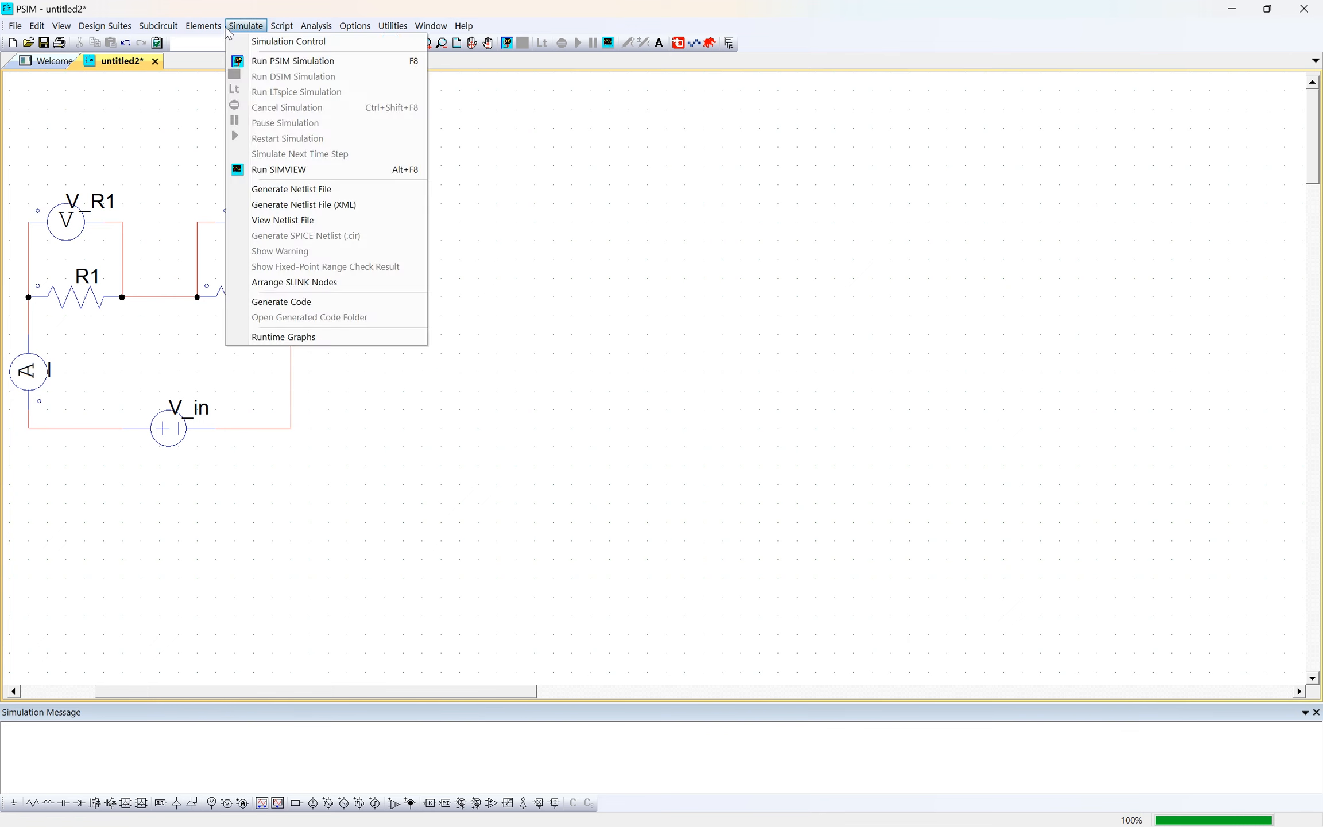
{"action": "left_click", "coordinate": [215, 27]}
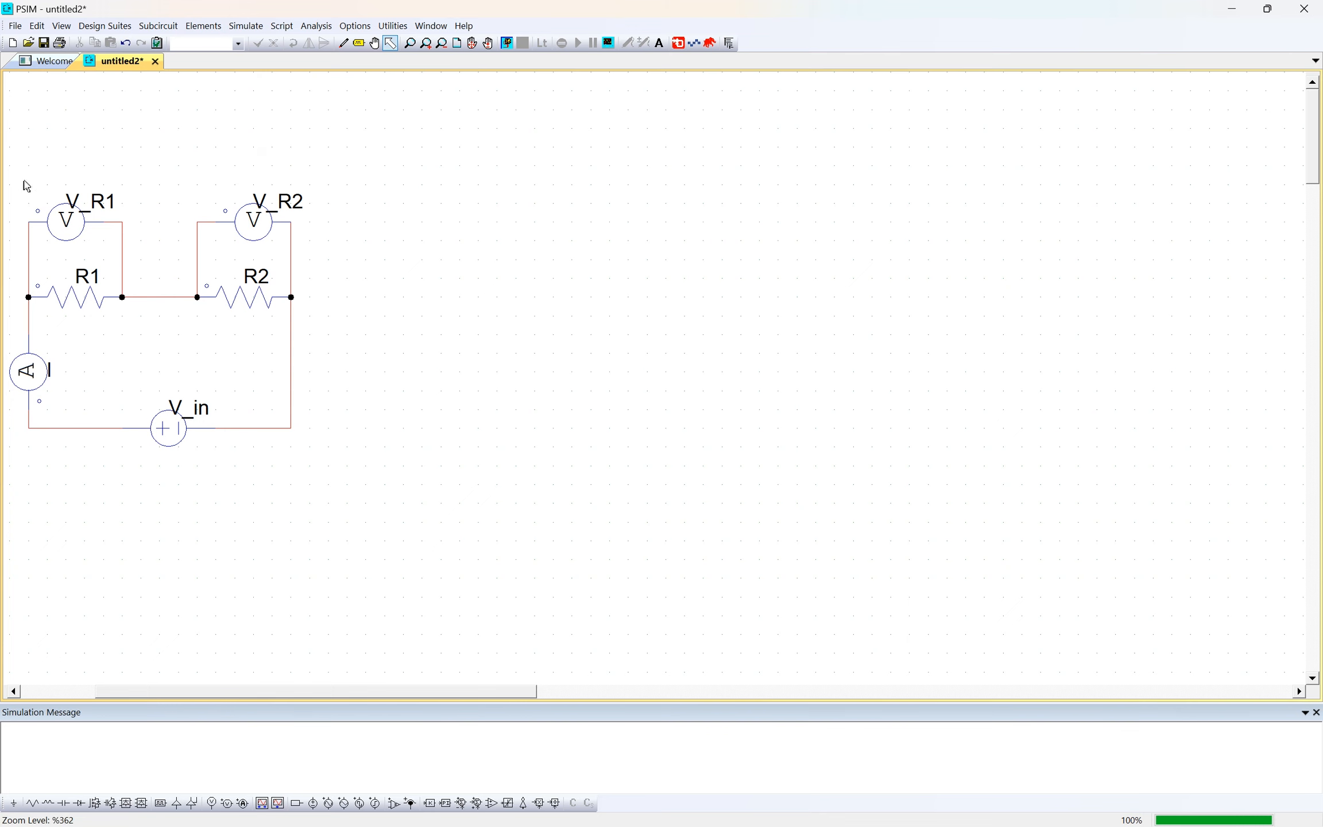
{"action": "left_click_drag", "start_coordinate": [213, 356], "coordinate": [265, 392]}
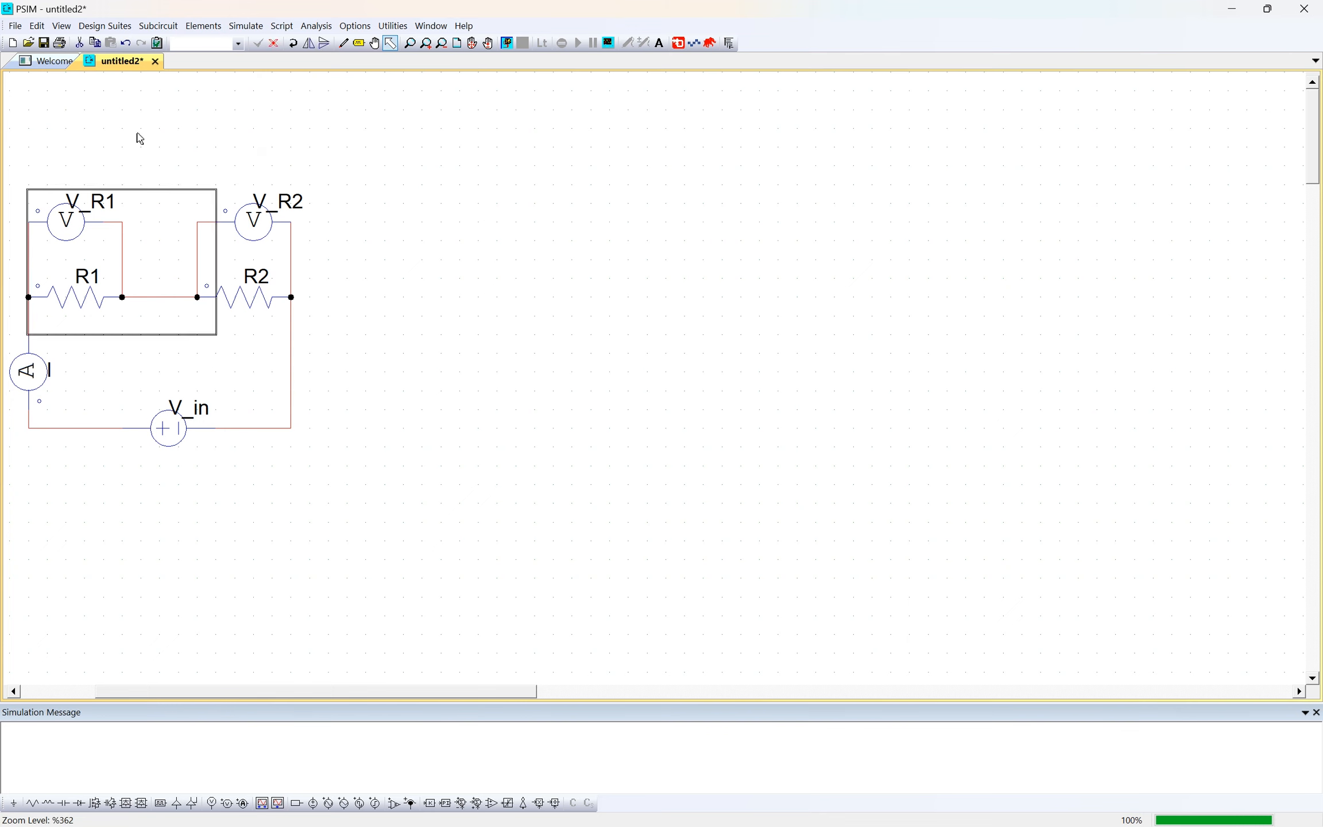
{"action": "left_click_drag", "start_coordinate": [35, 140], "coordinate": [76, 156]}
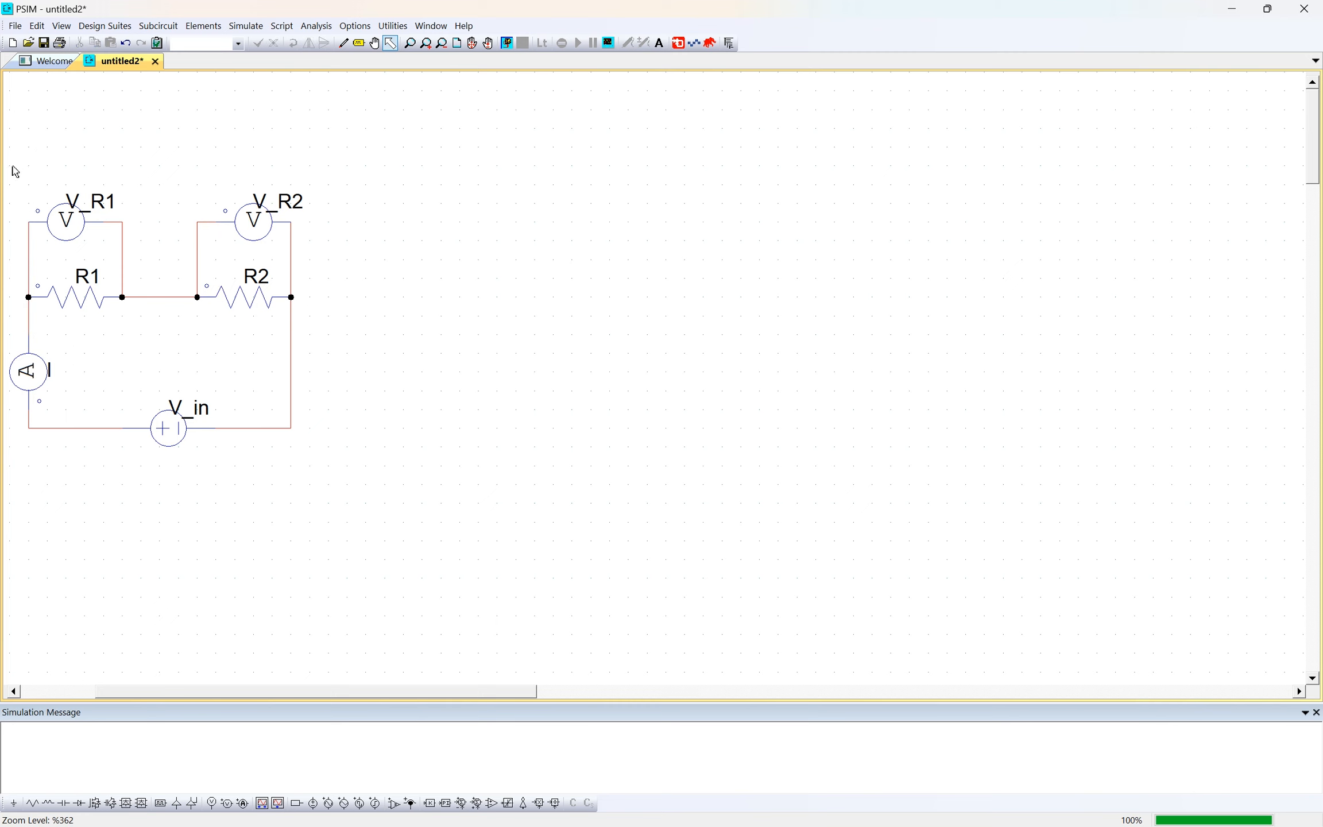
{"action": "left_click_drag", "start_coordinate": [179, 310], "coordinate": [391, 522]}
{"action": "left_click", "coordinate": [436, 413]}
{"action": "scroll", "coordinate": [197, 486], "scroll_direction": "left", "scroll_amount": 3}
- Copy the whole series circuit and paste the duplicate in the empty area to its right
{"action": "left_click_drag", "start_coordinate": [106, 166], "coordinate": [619, 536]}
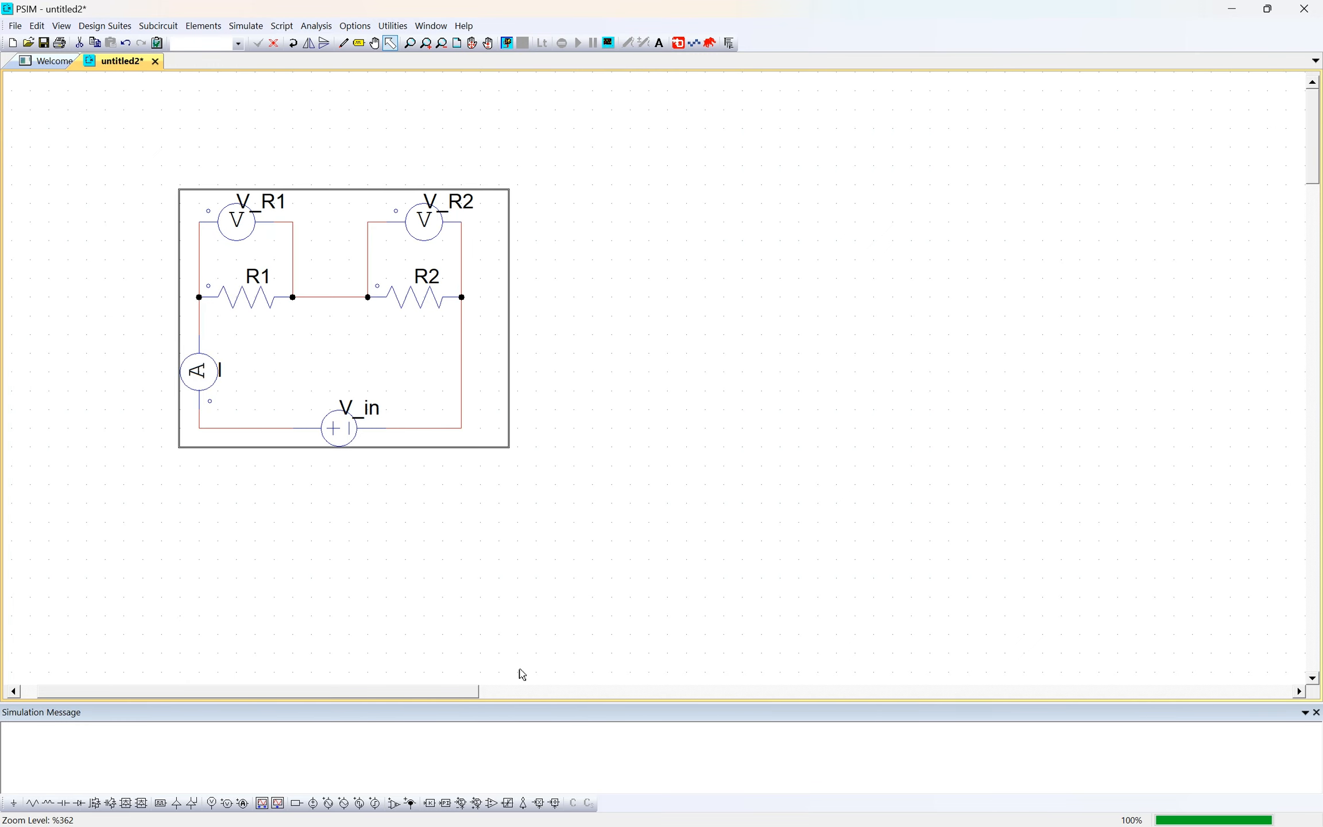
{"action": "scroll", "coordinate": [485, 691], "scroll_direction": "right", "scroll_amount": 1}
{"action": "left_click_drag", "start_coordinate": [510, 697], "coordinate": [617, 699]}
{"action": "key", "text": "ctrl+v"}
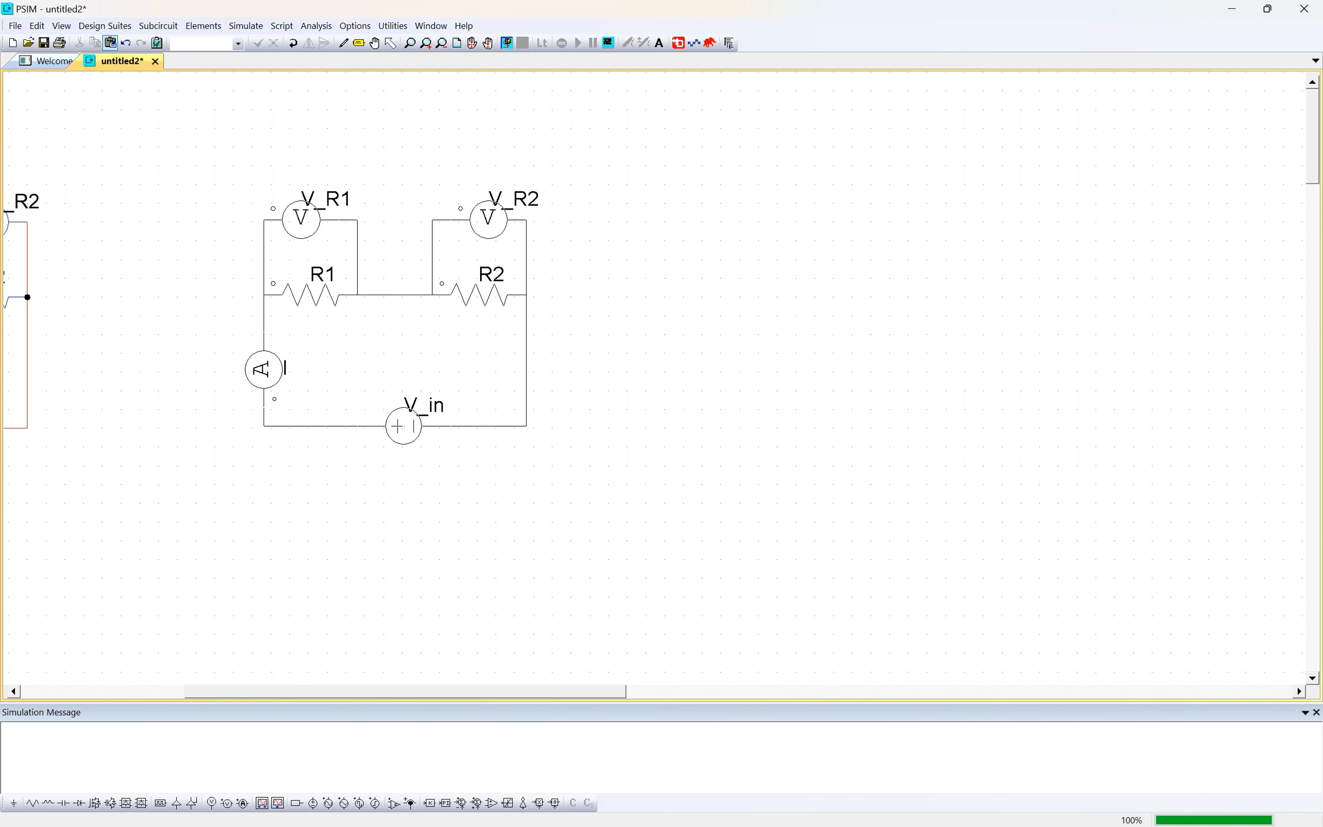
{"action": "left_click", "coordinate": [463, 314]}
{"action": "left_click", "coordinate": [614, 334]}
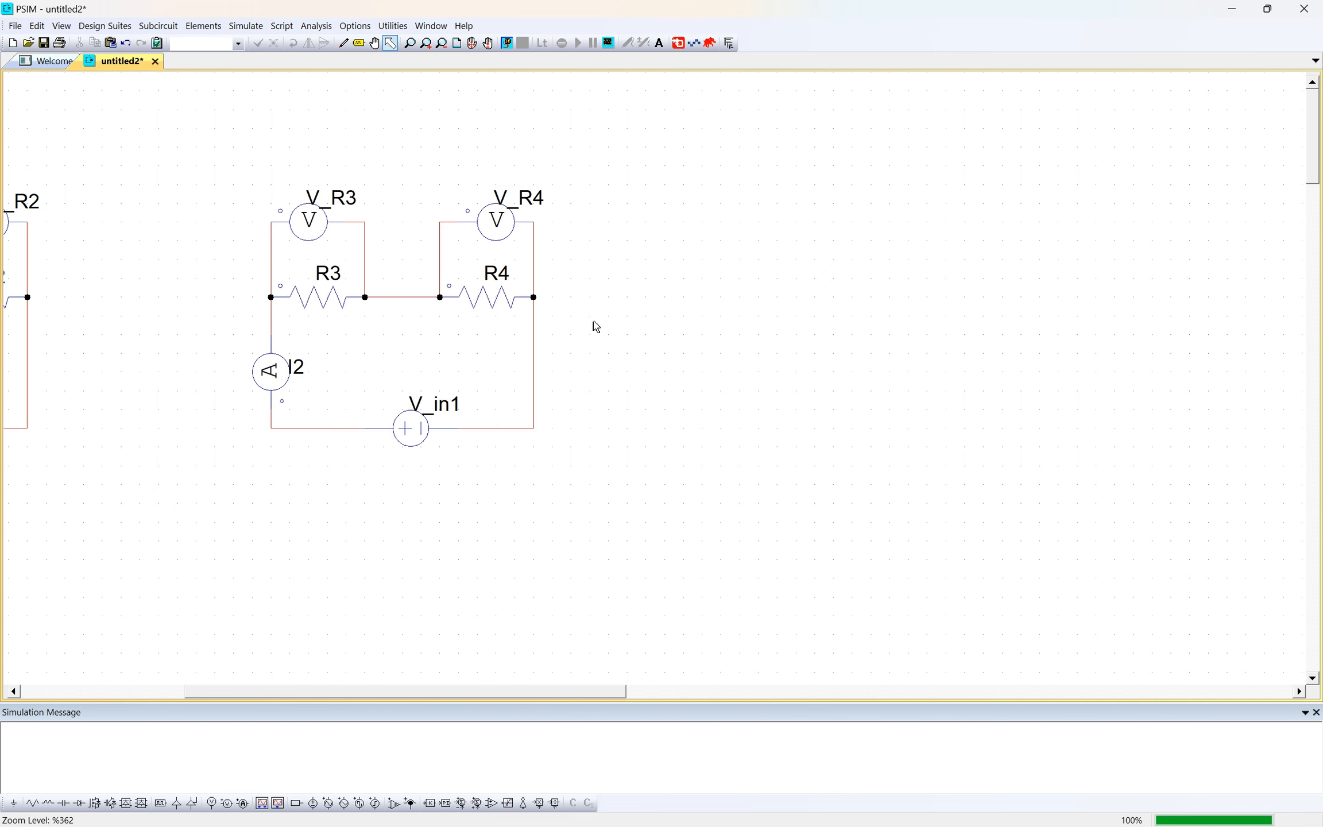
- Move resistors R3 and R4 out of the copied circuit, stacking R4 above R3 in the free area beside it
{"action": "left_click", "coordinate": [321, 291]}
{"action": "double_click", "coordinate": [323, 292]}
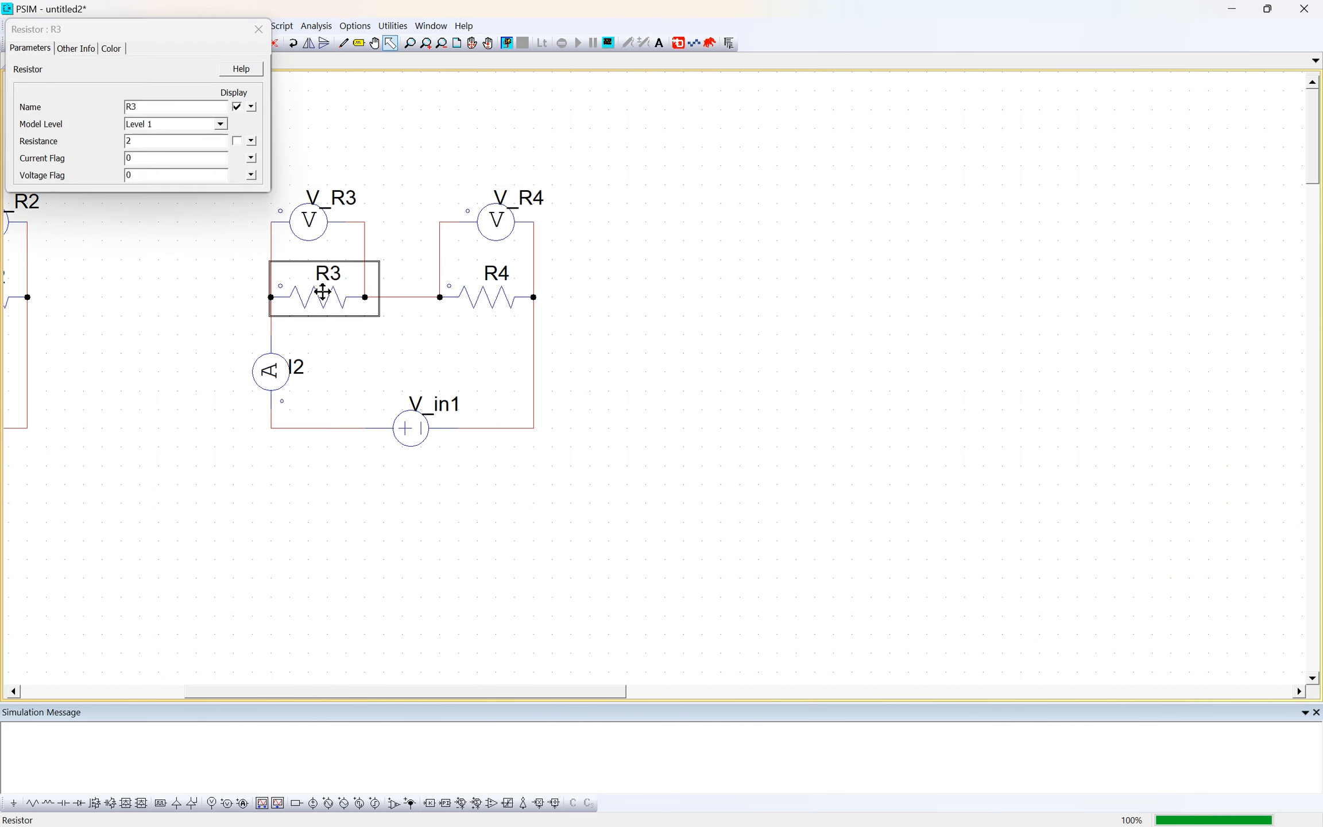
{"action": "left_click", "coordinate": [259, 28]}
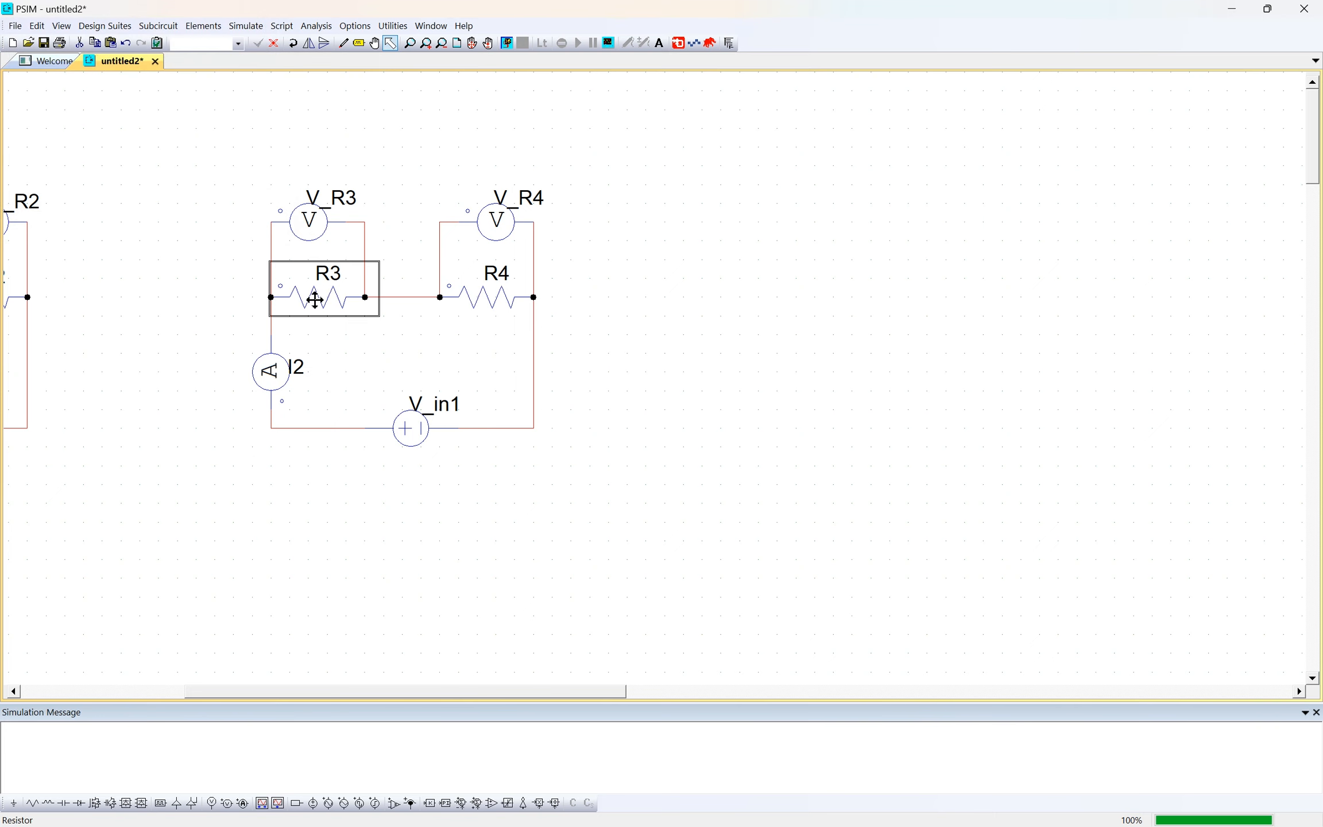
{"action": "left_click_drag", "start_coordinate": [315, 298], "coordinate": [692, 429]}
{"action": "left_click", "coordinate": [462, 291]}
{"action": "left_click", "coordinate": [482, 298]}
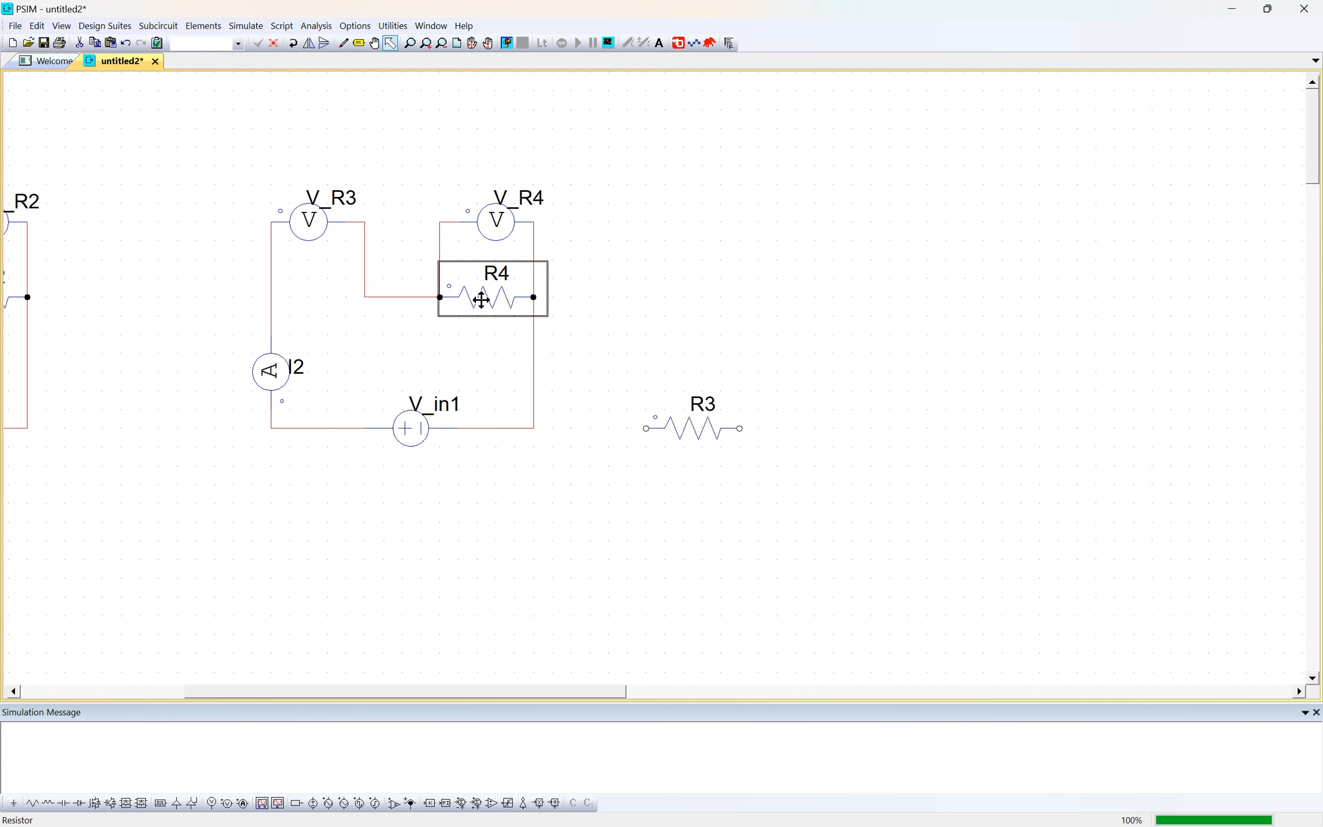
{"action": "left_click_drag", "start_coordinate": [481, 298], "coordinate": [689, 361]}
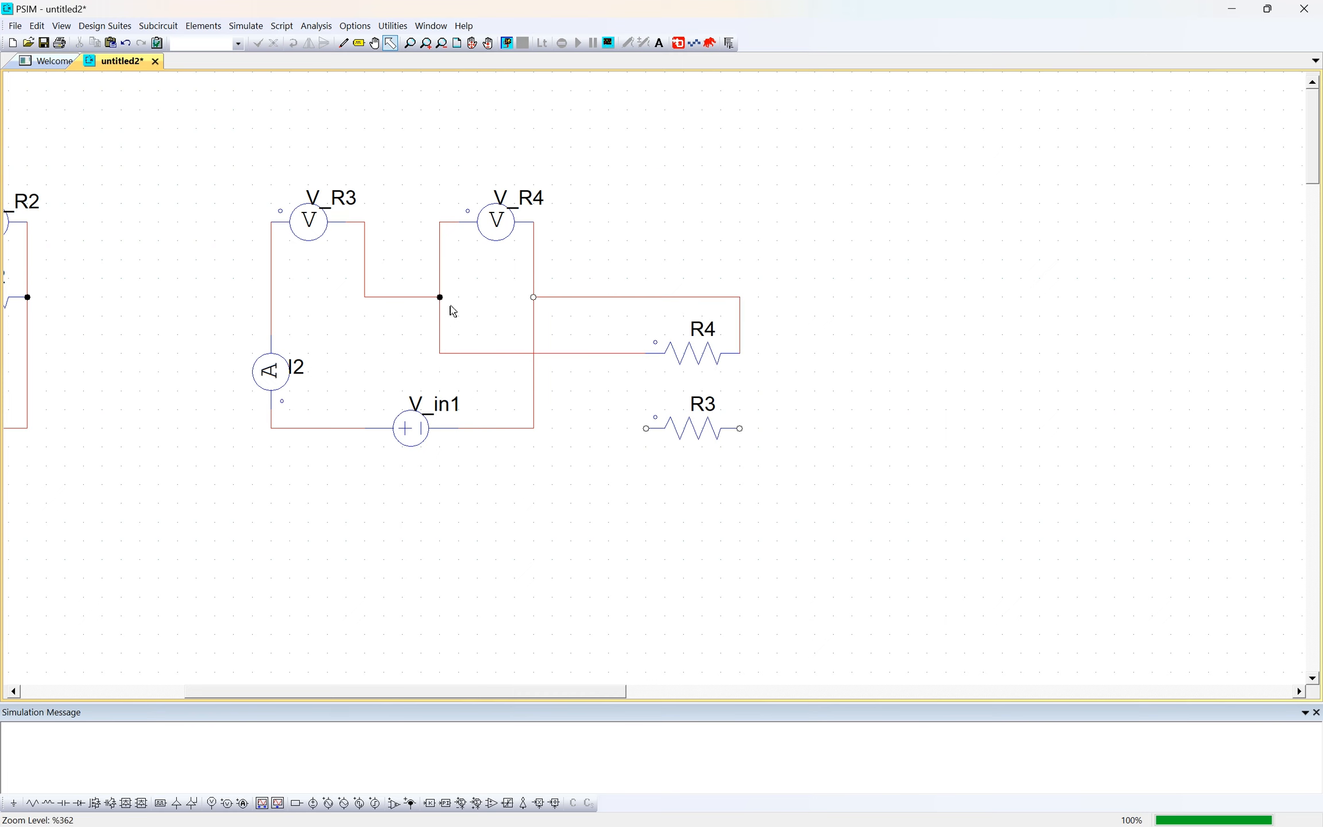
- Delete the wires that join voltage probes V_R3 and V_R4 at the middle node of the copied circuit
{"action": "left_click", "coordinate": [403, 296]}
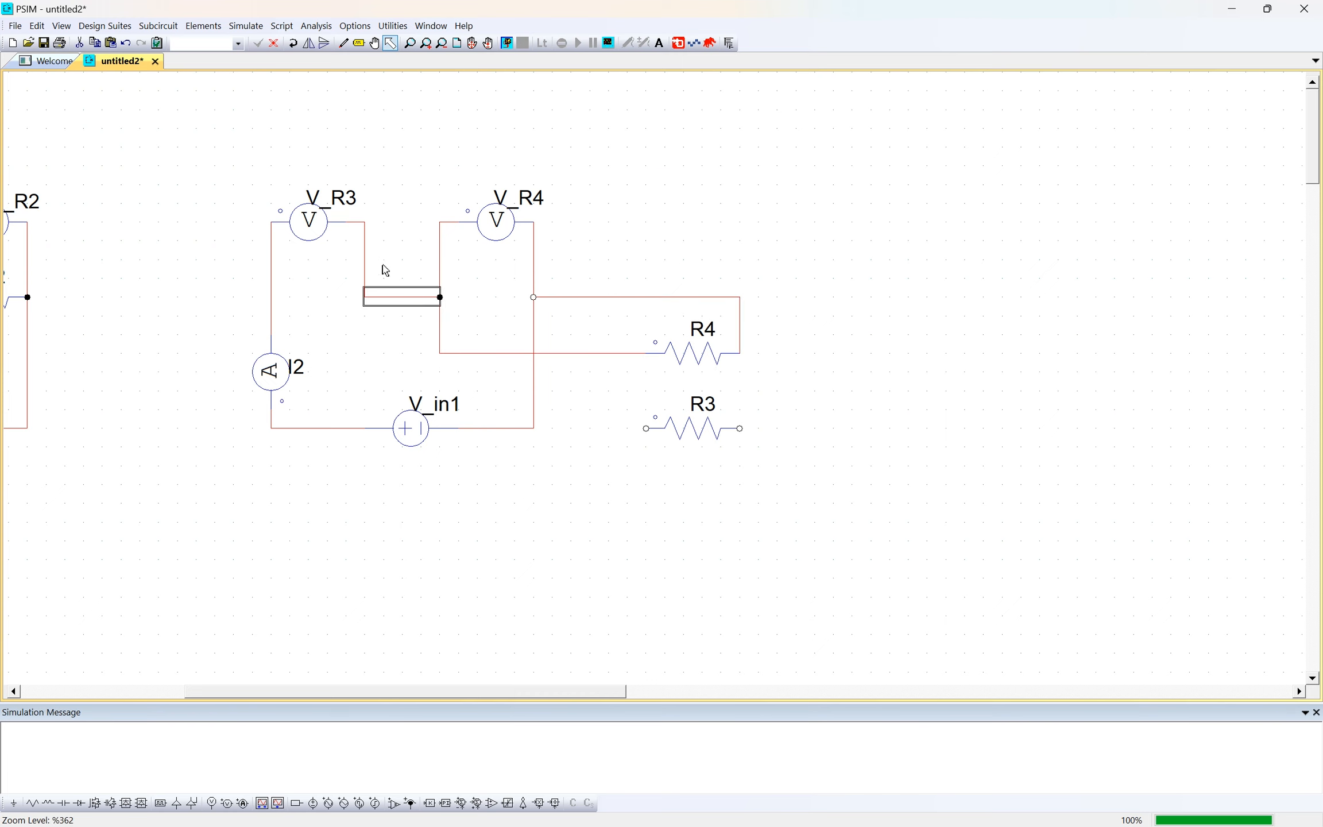
{"action": "key", "text": "Delete"}
{"action": "left_click", "coordinate": [364, 263]}
{"action": "key", "text": "Delete"}
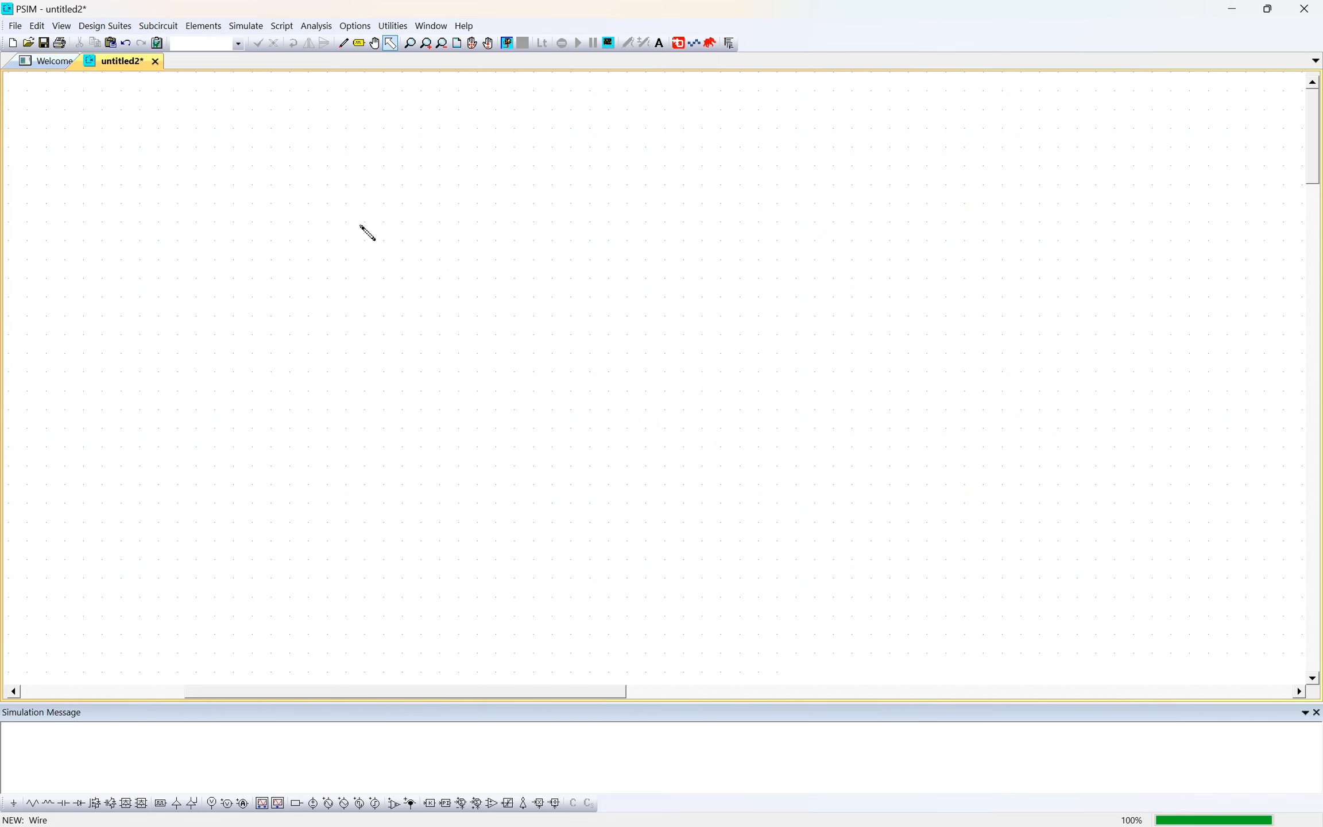
{"action": "left_click", "coordinate": [442, 242]}
{"action": "key", "text": "Delete"}
- Delete the remaining wires on both sides of R4, the wire from V_R4 to the source, and the one between V_R3 and I2
{"action": "left_click", "coordinate": [521, 353]}
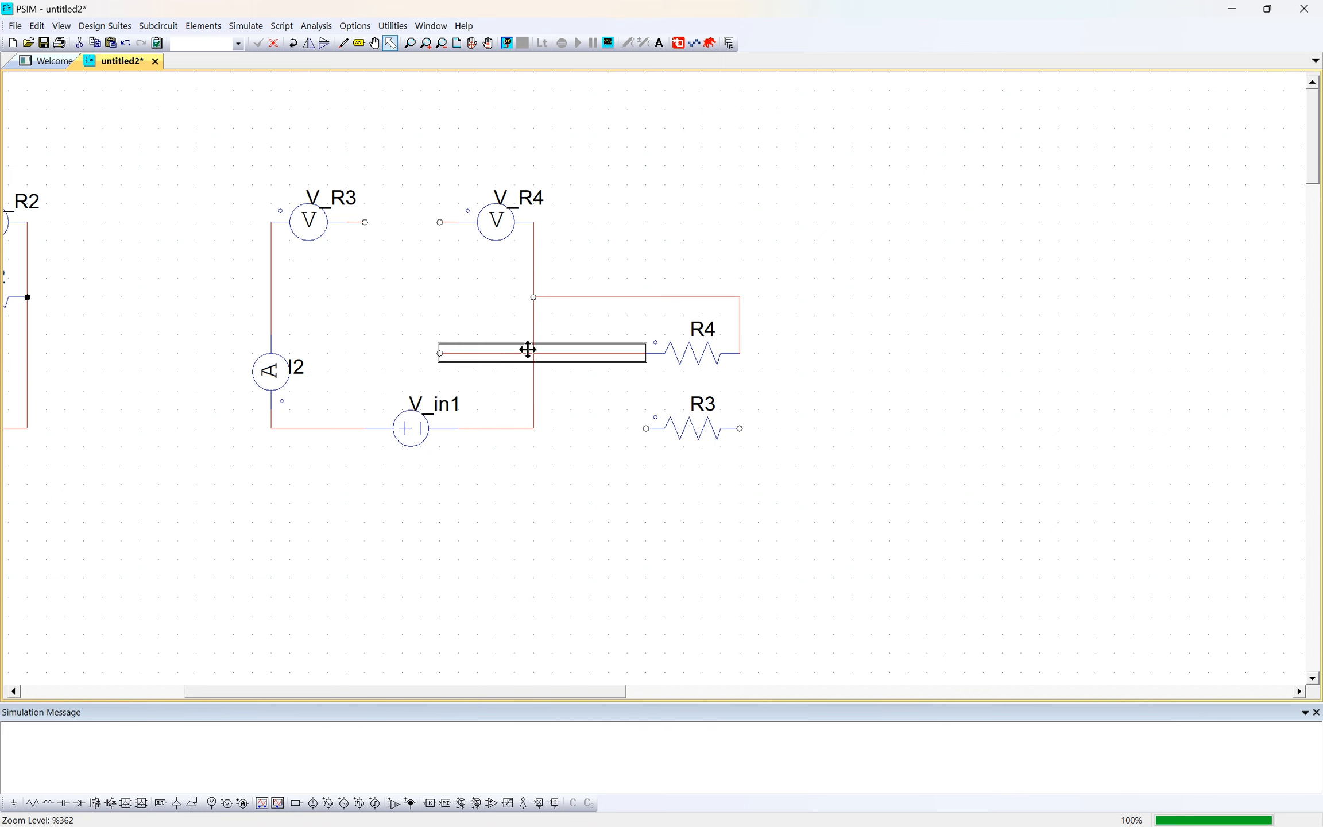
{"action": "key", "text": "Delete"}
{"action": "left_click", "coordinate": [534, 313]}
{"action": "key", "text": "Delete"}
{"action": "left_click", "coordinate": [557, 298]}
{"action": "key", "text": "Delete"}
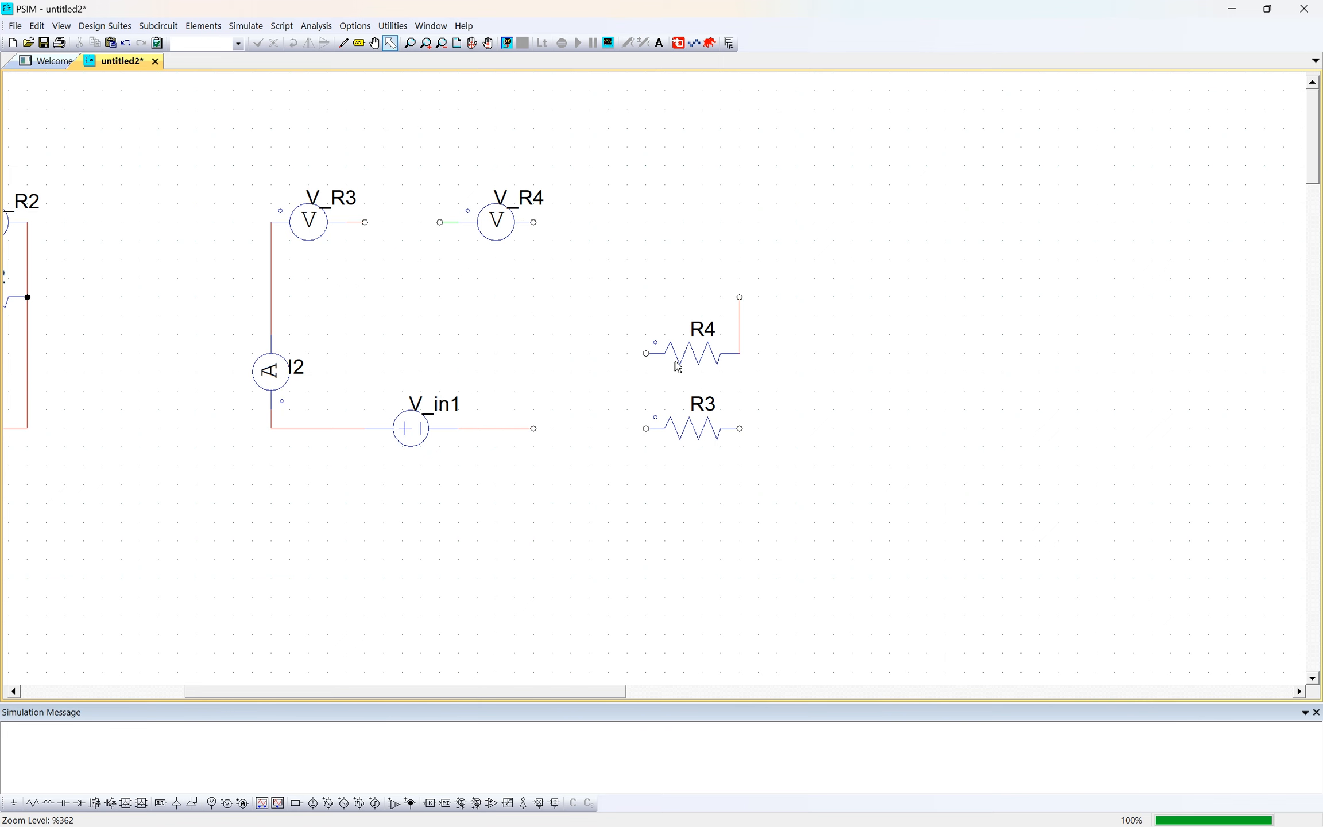
{"action": "left_click", "coordinate": [741, 334]}
{"action": "key", "text": "Delete"}
{"action": "left_click", "coordinate": [271, 261]}
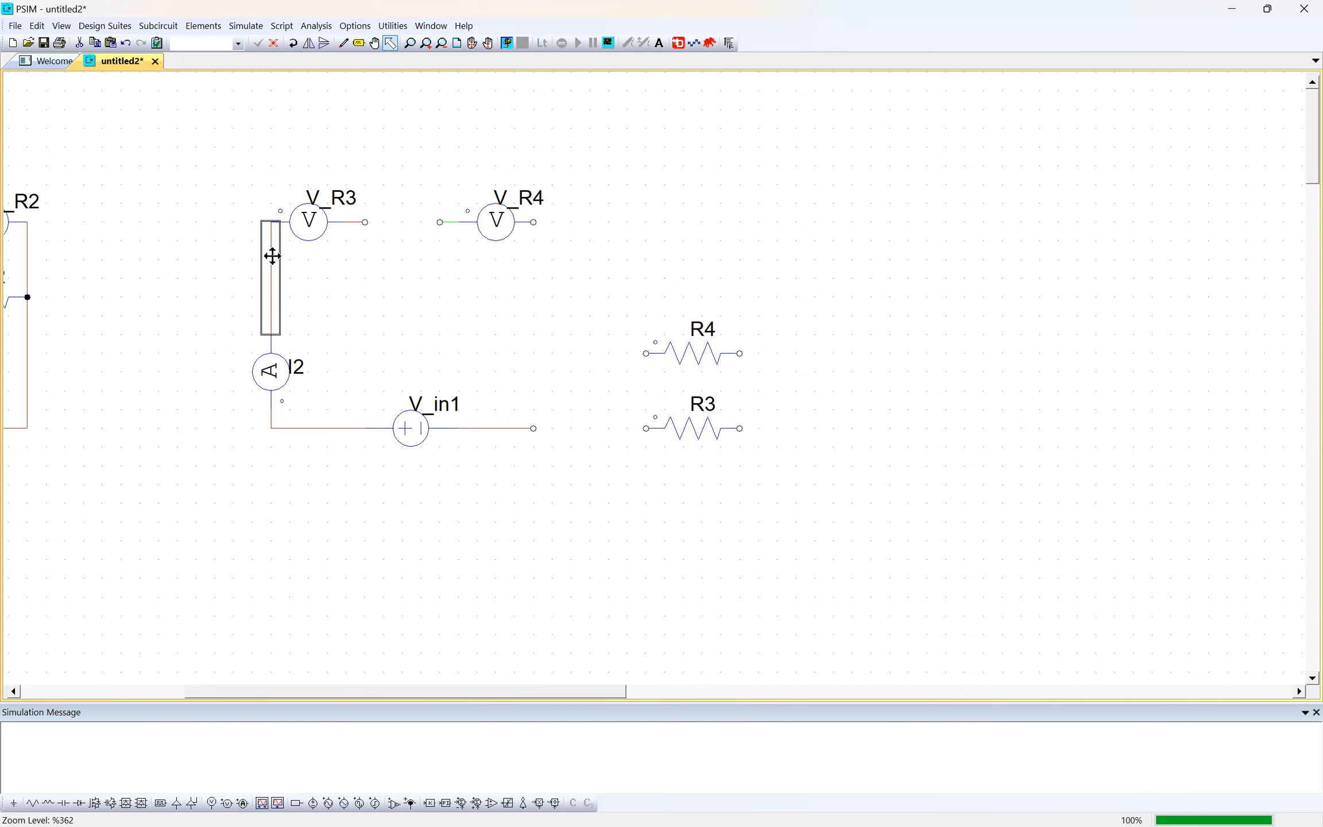
{"action": "key", "text": "Delete"}
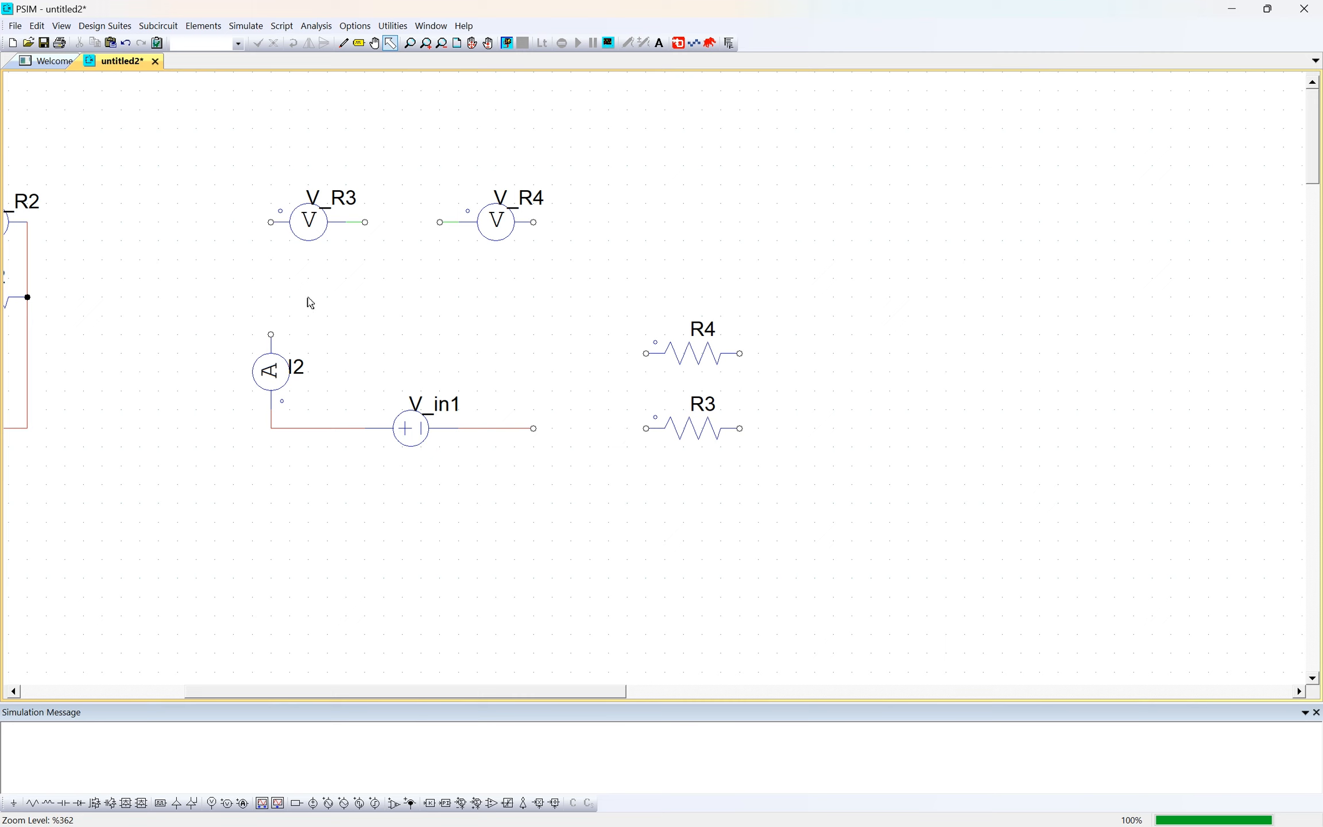
- Move voltage probes V_R3 and V_R4 into the free area beside the resistors and delete their leftover wire stubs
{"action": "left_click_drag", "start_coordinate": [311, 228], "coordinate": [872, 284]}
{"action": "left_click_drag", "start_coordinate": [497, 221], "coordinate": [963, 399]}
{"action": "left_click_drag", "start_coordinate": [310, 187], "coordinate": [522, 294]}
{"action": "key", "text": "Delete"}
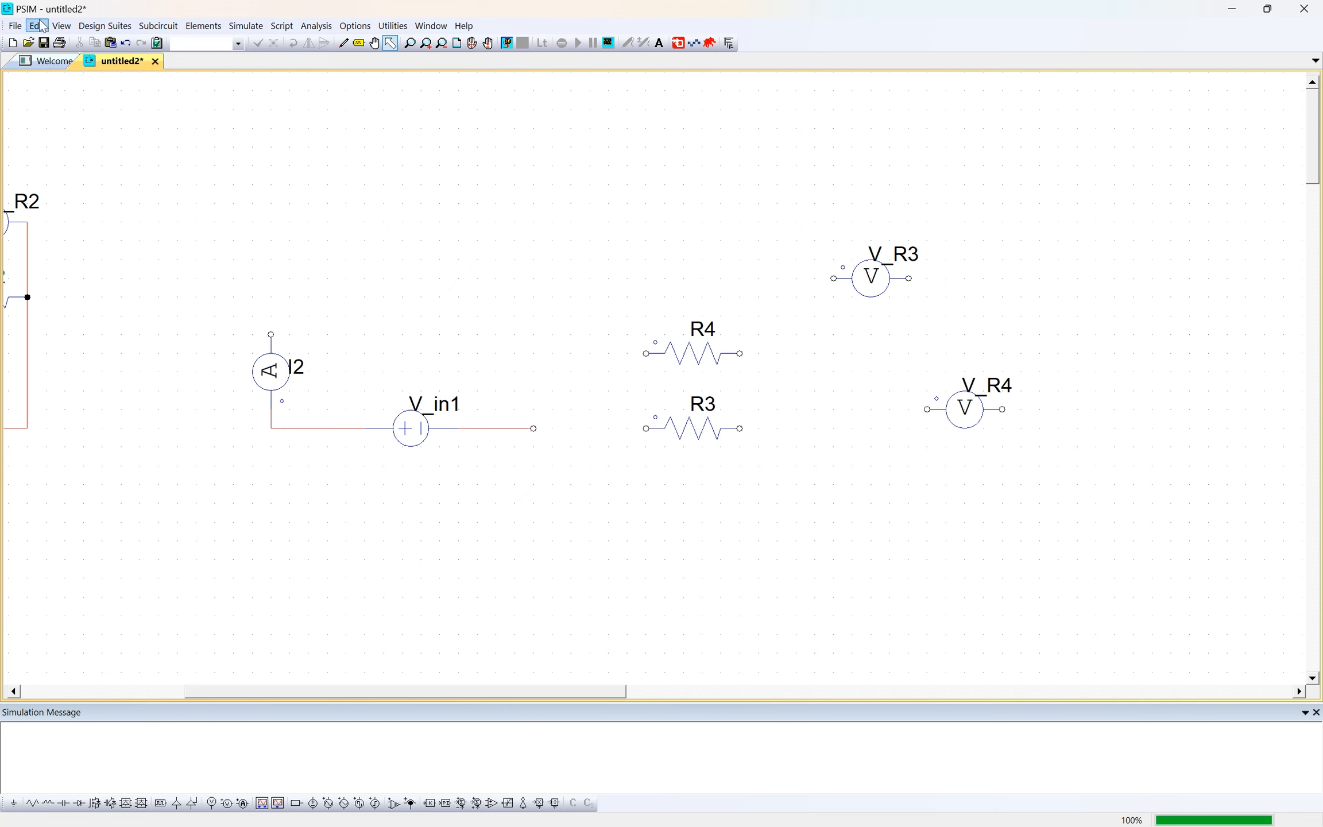
- Wire two parallel branches from current probe I2 and attach R3 to the upper branch and R4 to the lower one
{"action": "mouse_move", "coordinate": [271, 334]}
{"action": "left_mouse_down"}
{"action": "mouse_move", "coordinate": [271, 241]}
{"action": "mouse_move", "coordinate": [347, 241]}
{"action": "mouse_move", "coordinate": [351, 185]}
{"action": "mouse_move", "coordinate": [384, 185]}
{"action": "left_mouse_up"}
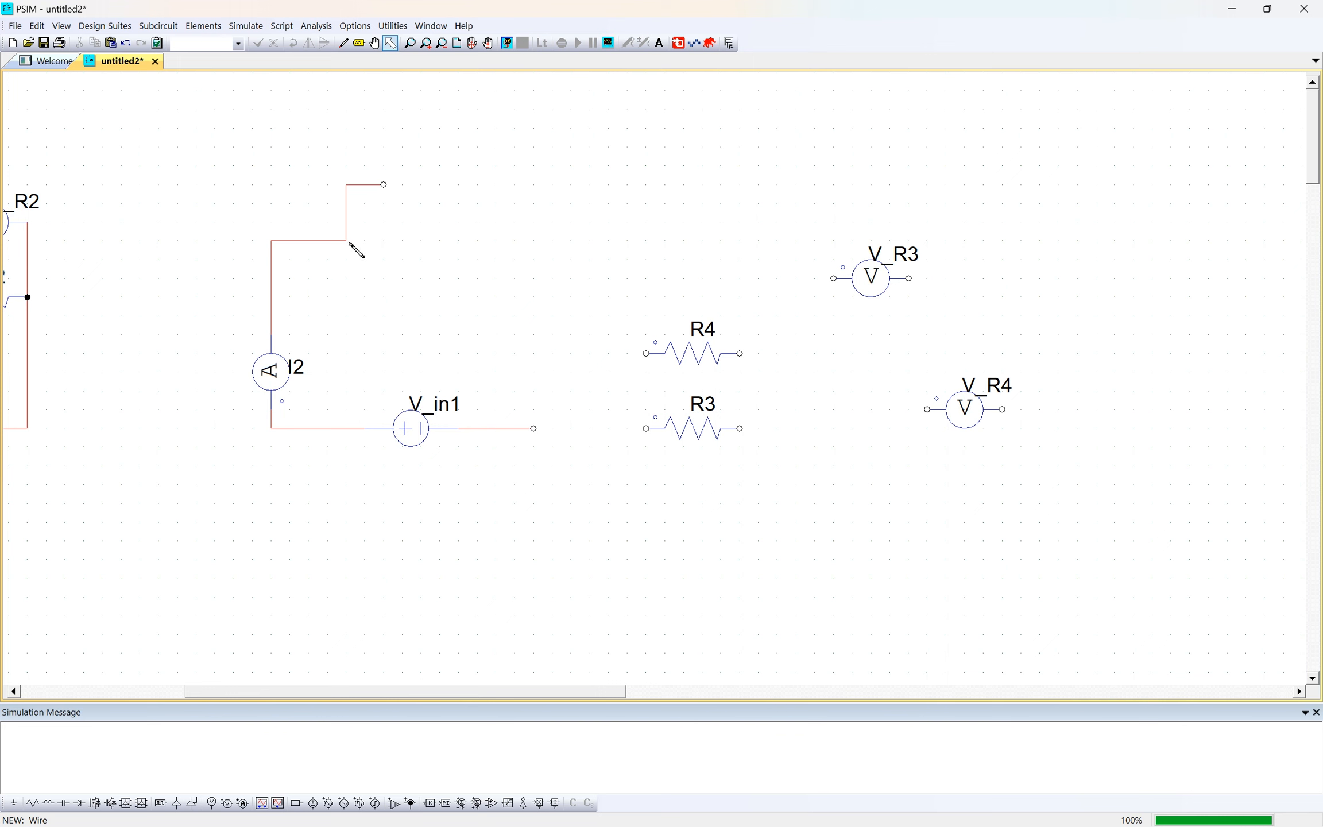
{"action": "mouse_move", "coordinate": [349, 244]}
{"action": "left_mouse_down"}
{"action": "mouse_move", "coordinate": [350, 293]}
{"action": "mouse_move", "coordinate": [394, 301]}
{"action": "left_mouse_up"}
{"action": "left_click_drag", "start_coordinate": [704, 422], "coordinate": [447, 191]}
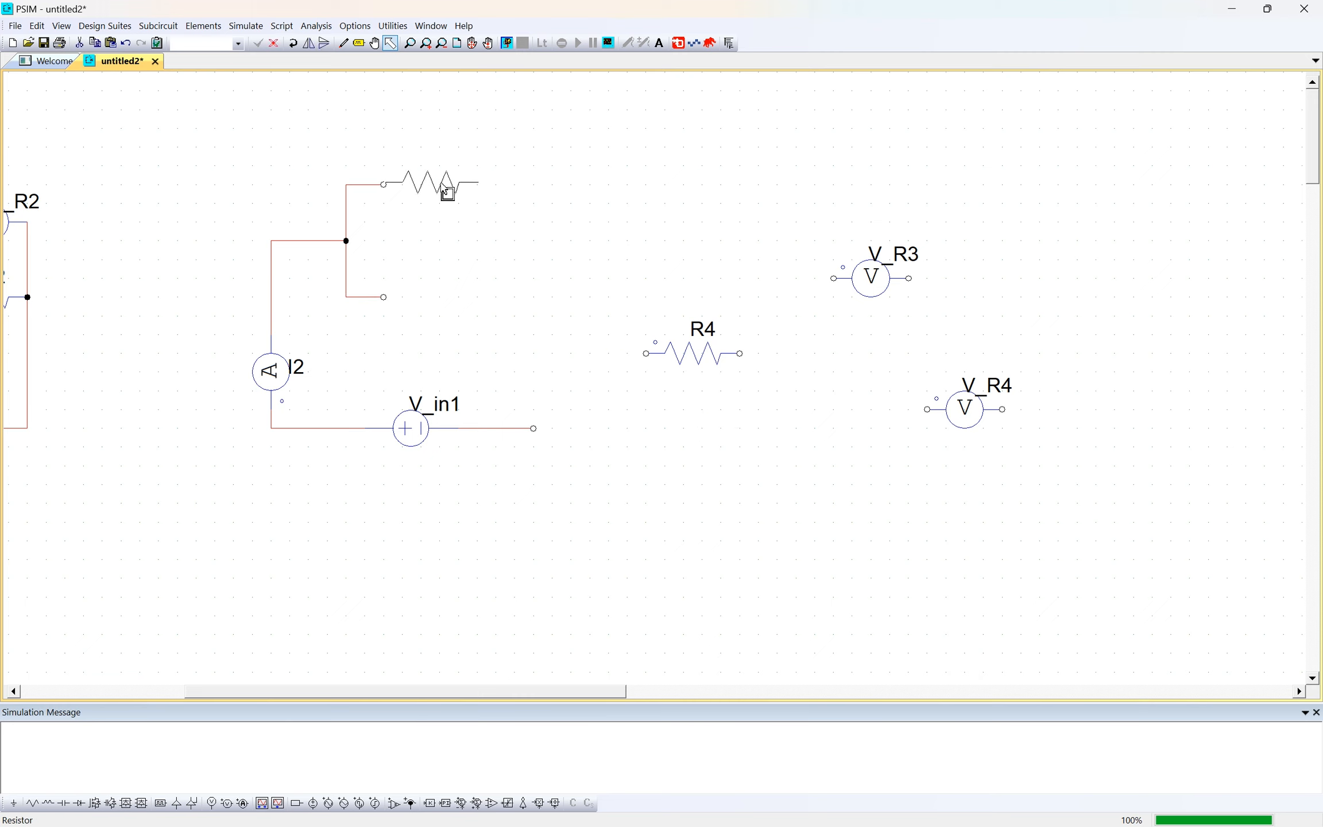
{"action": "double_click", "coordinate": [688, 355]}
{"action": "left_click", "coordinate": [258, 28]}
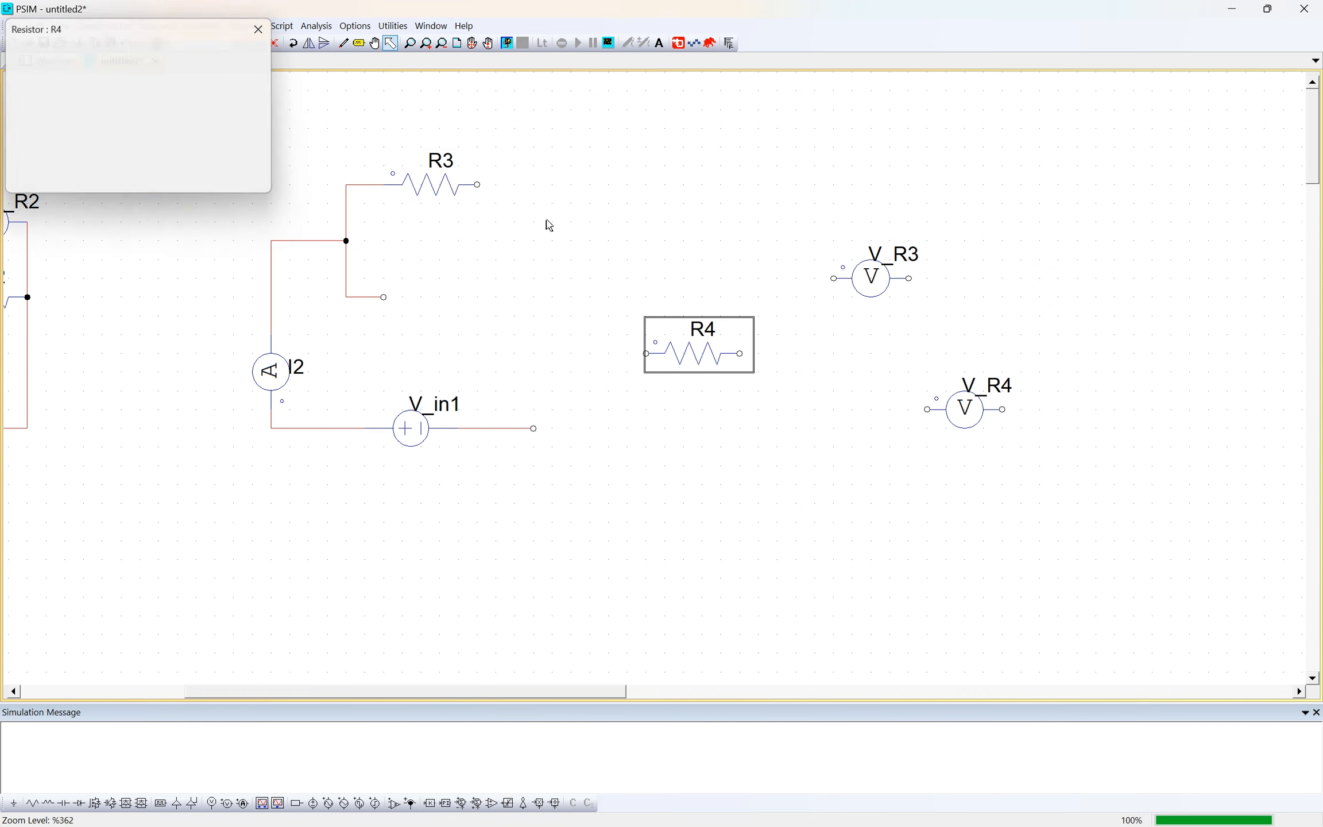
{"action": "left_click_drag", "start_coordinate": [694, 345], "coordinate": [405, 284]}
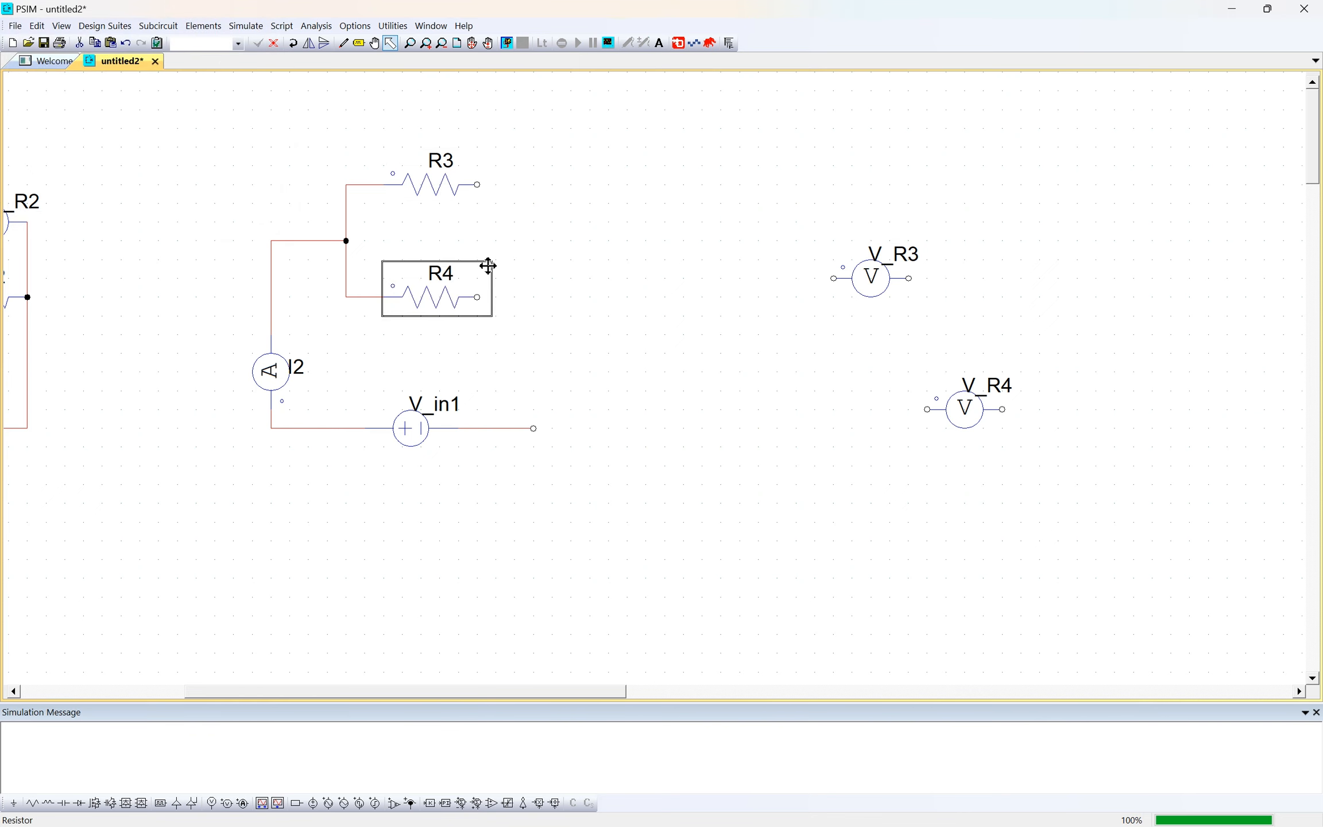
- Place one current probe in series after R3 and another after R4
{"action": "left_click", "coordinate": [243, 803]}
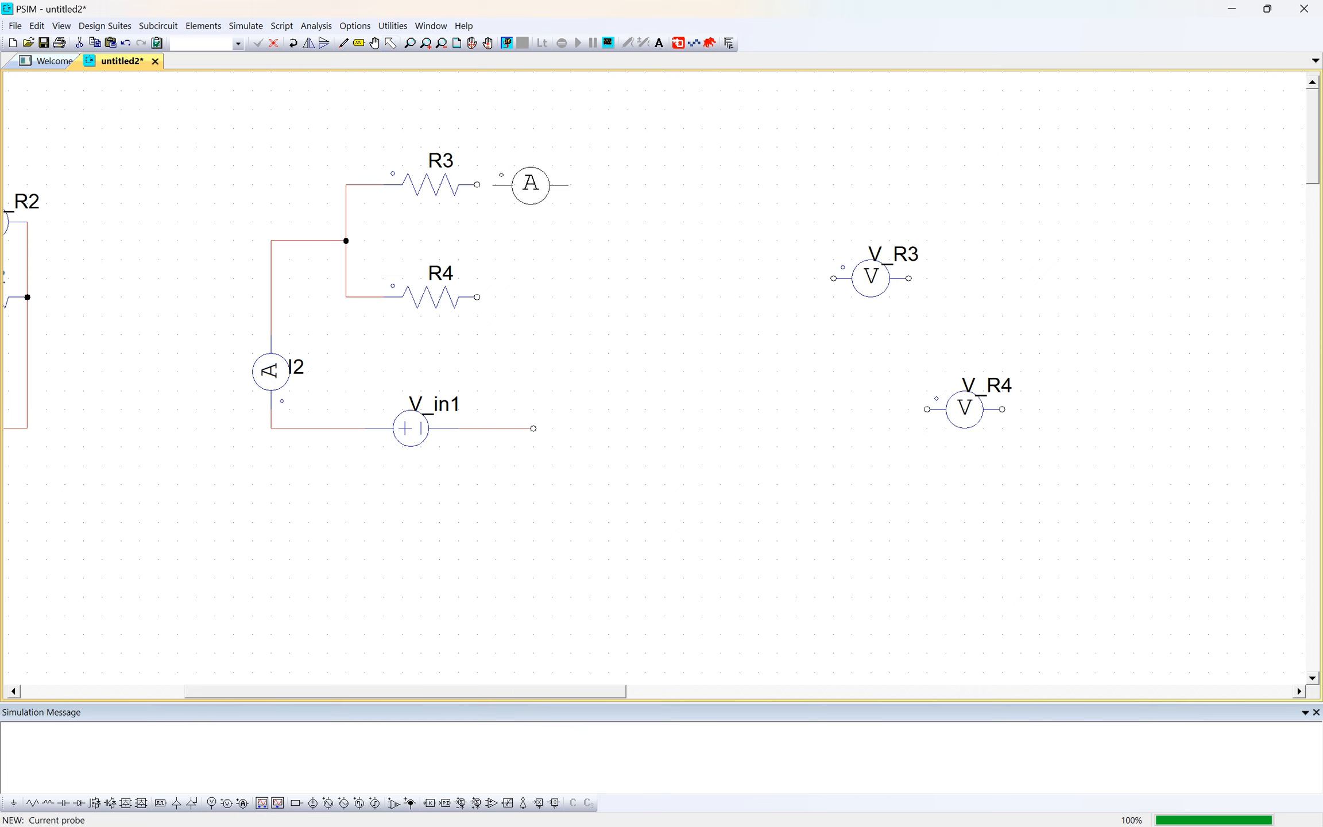
{"action": "left_click", "coordinate": [515, 184]}
{"action": "left_click", "coordinate": [515, 297]}
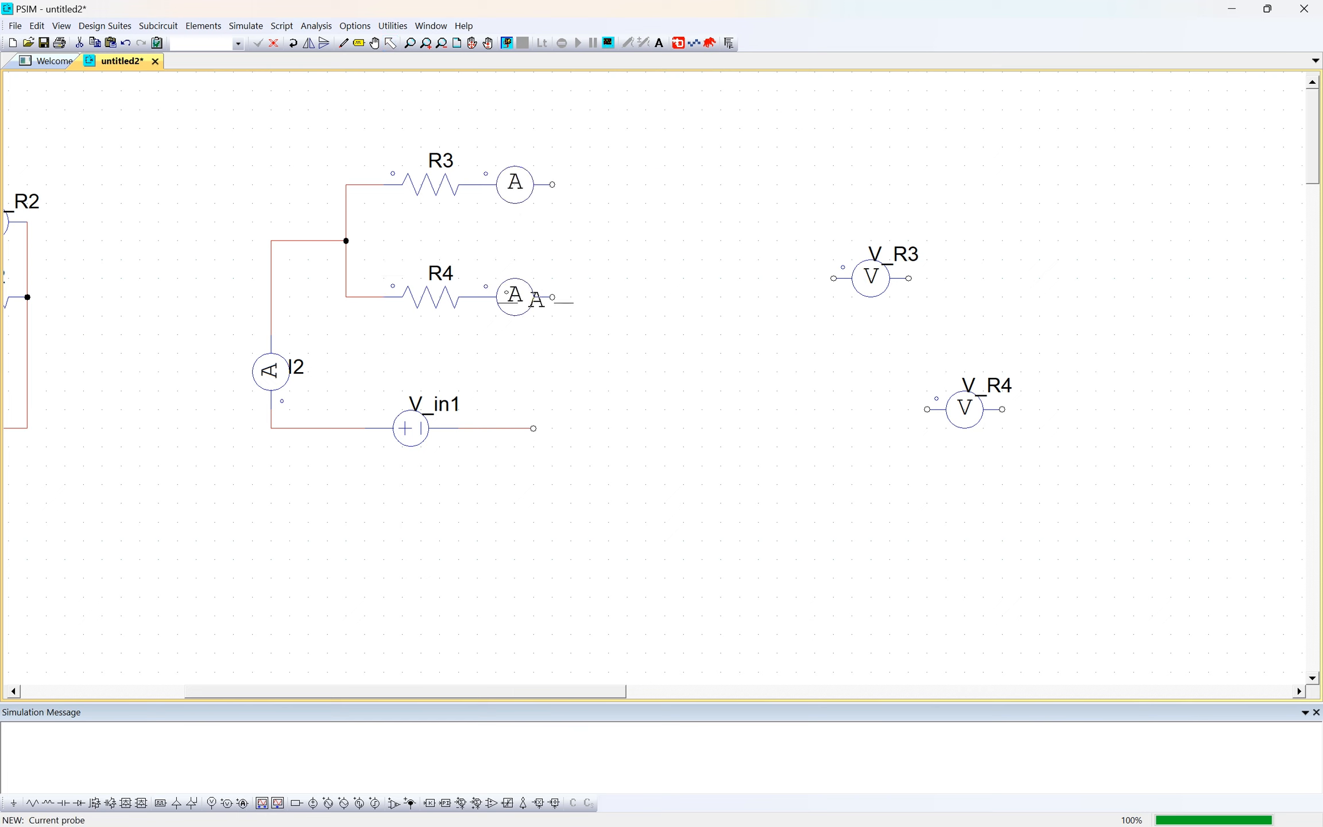
{"action": "key", "text": "Escape"}
- Wire the free ends of both branch current probes together and connect that junction to the free terminal of V_in1
{"action": "key", "text": "w"}
{"action": "mouse_move", "coordinate": [553, 185]}
{"action": "left_mouse_down"}
{"action": "mouse_move", "coordinate": [593, 186]}
{"action": "mouse_move", "coordinate": [593, 301]}
{"action": "mouse_move", "coordinate": [555, 297]}
{"action": "left_mouse_up"}
{"action": "key", "text": "Escape"}
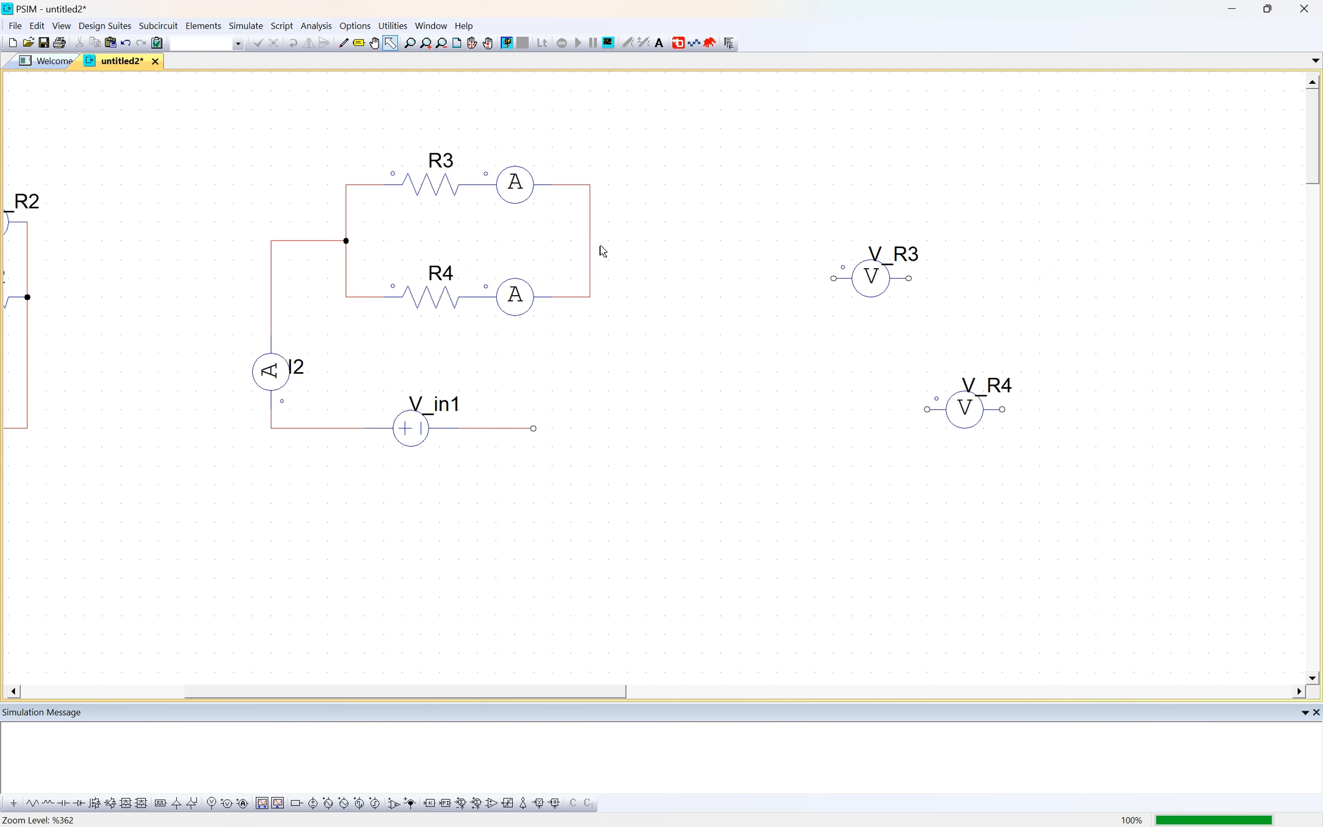
{"action": "left_click", "coordinate": [594, 247]}
{"action": "left_click", "coordinate": [606, 326]}
{"action": "mouse_move", "coordinate": [535, 430]}
{"action": "left_mouse_down"}
{"action": "mouse_move", "coordinate": [646, 429]}
{"action": "mouse_move", "coordinate": [646, 241]}
{"action": "mouse_move", "coordinate": [590, 241]}
{"action": "left_mouse_up"}
- Connect voltage probe V_R3 in parallel across R3 and voltage probe V_R4 in parallel across R4
{"action": "left_click_drag", "start_coordinate": [872, 280], "coordinate": [383, 185]}
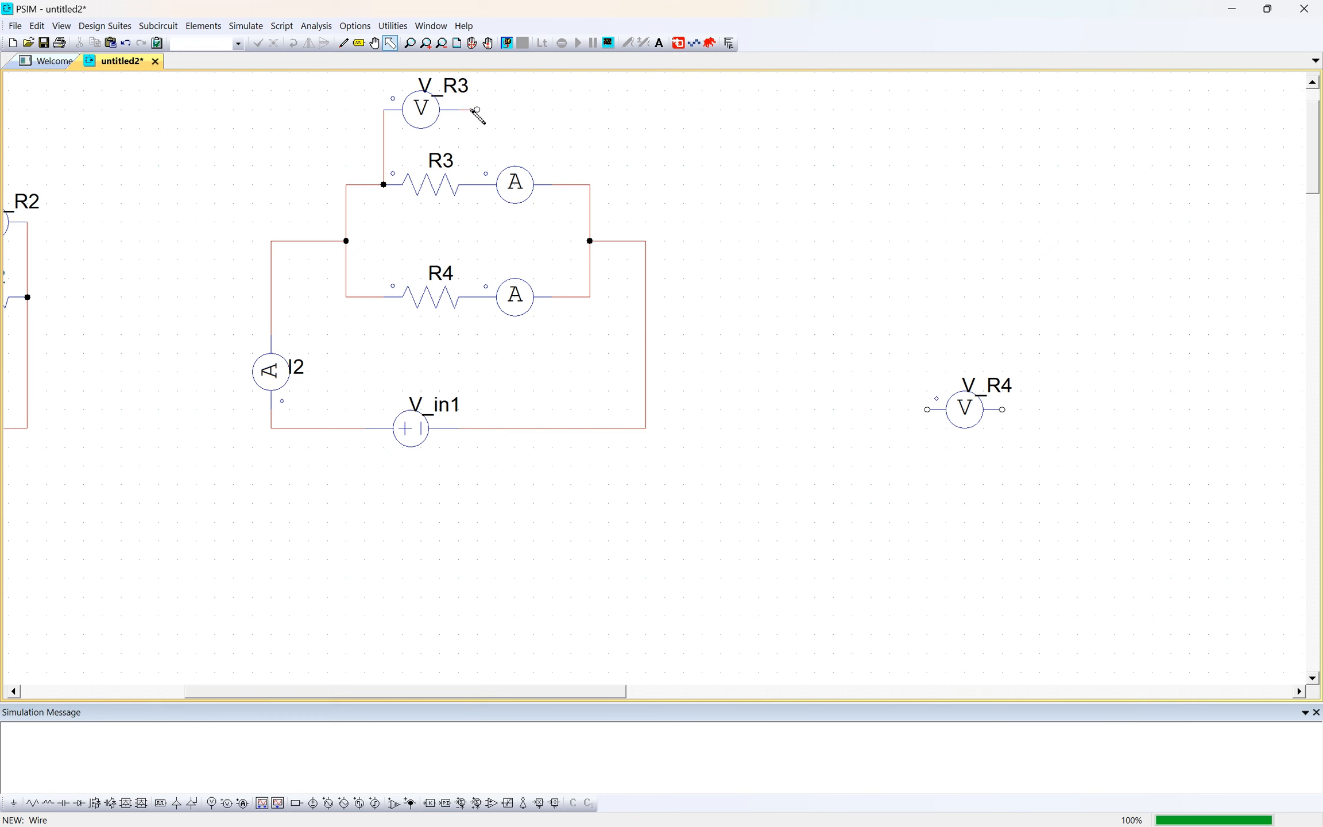
{"action": "left_click_drag", "start_coordinate": [477, 111], "coordinate": [477, 184]}
{"action": "left_click", "coordinate": [965, 409]}
{"action": "mouse_move", "coordinate": [964, 409]}
{"action": "left_mouse_down"}
{"action": "mouse_move", "coordinate": [458, 384]}
{"action": "mouse_move", "coordinate": [442, 362]}
{"action": "left_mouse_up"}
{"action": "mouse_move", "coordinate": [383, 297]}
{"action": "left_mouse_down"}
{"action": "mouse_move", "coordinate": [384, 354]}
{"action": "mouse_move", "coordinate": [414, 355]}
{"action": "left_mouse_up"}
{"action": "left_click", "coordinate": [481, 355]}
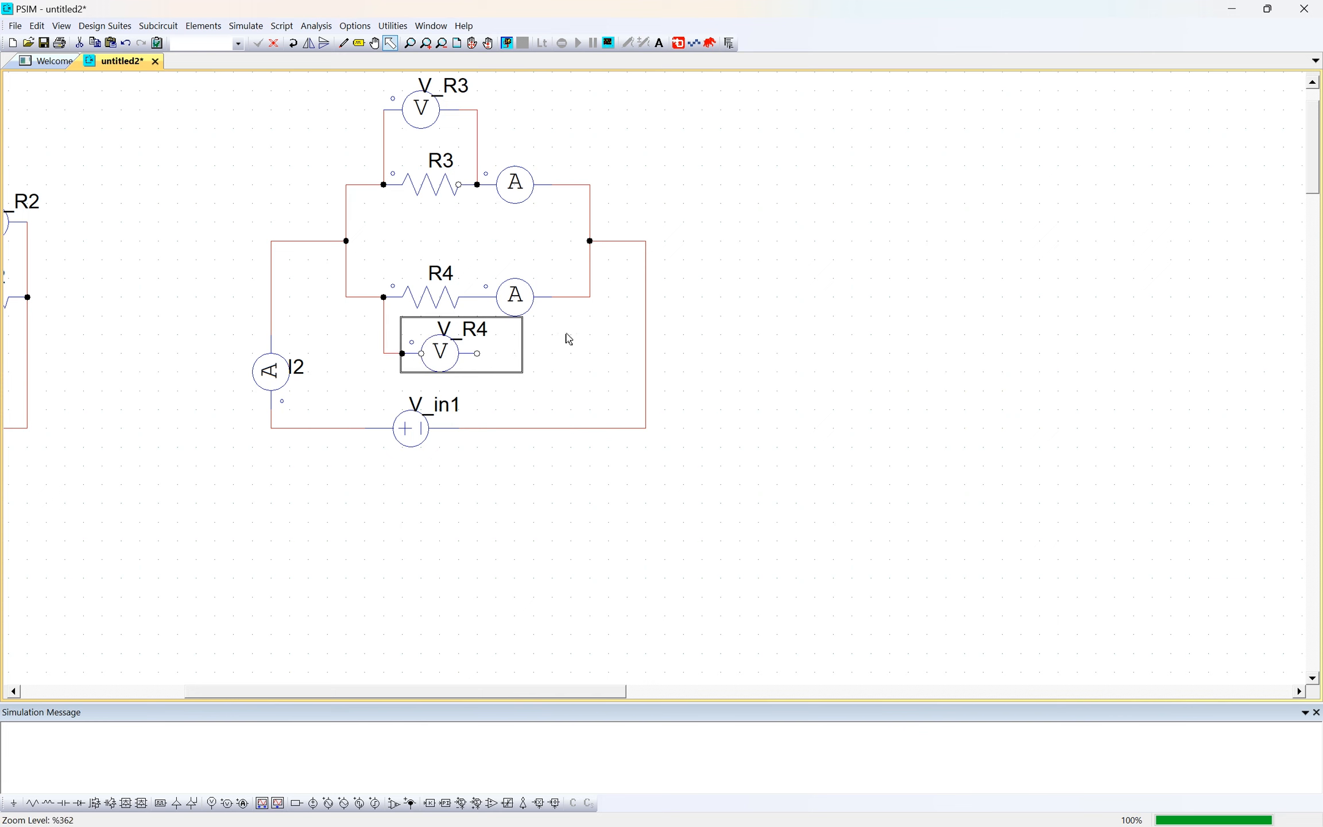
{"action": "left_click", "coordinate": [695, 345]}
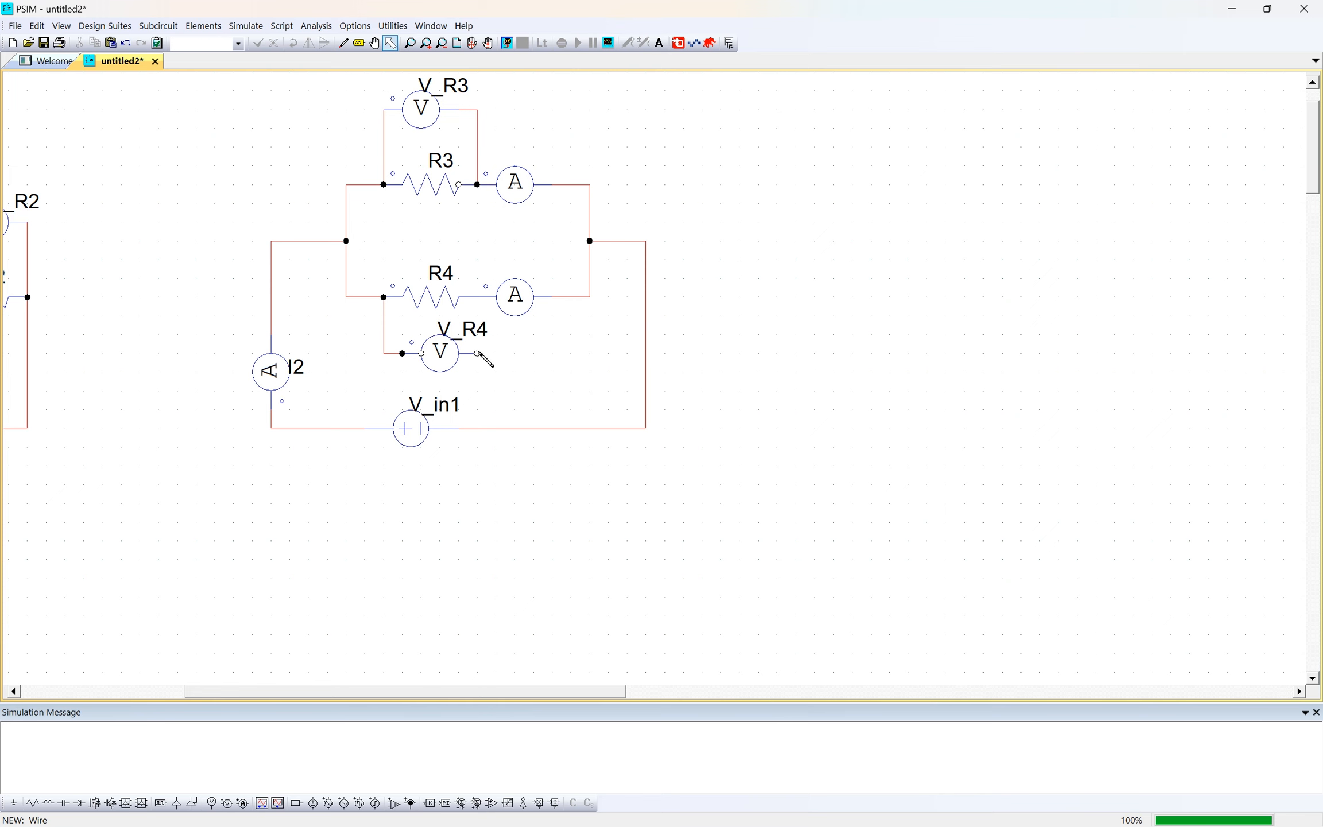
{"action": "left_click_drag", "start_coordinate": [477, 354], "coordinate": [482, 300]}
{"action": "scroll", "coordinate": [703, 260], "scroll_direction": "up", "scroll_amount": 2}
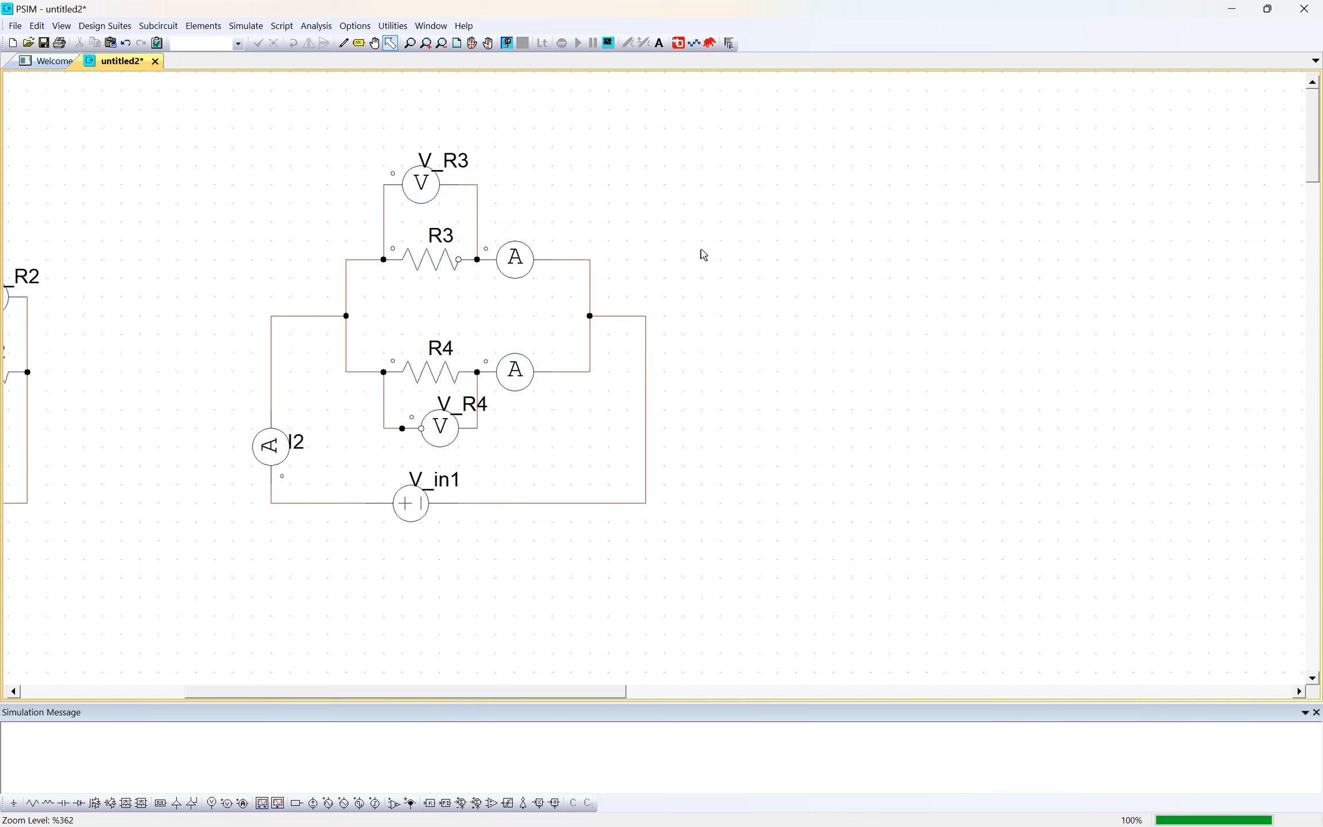
- Rename the current probe in the R3 branch to I_R3 and display its name on the schematic
{"action": "double_click", "coordinate": [521, 270]}
{"action": "left_click", "coordinate": [163, 107]}
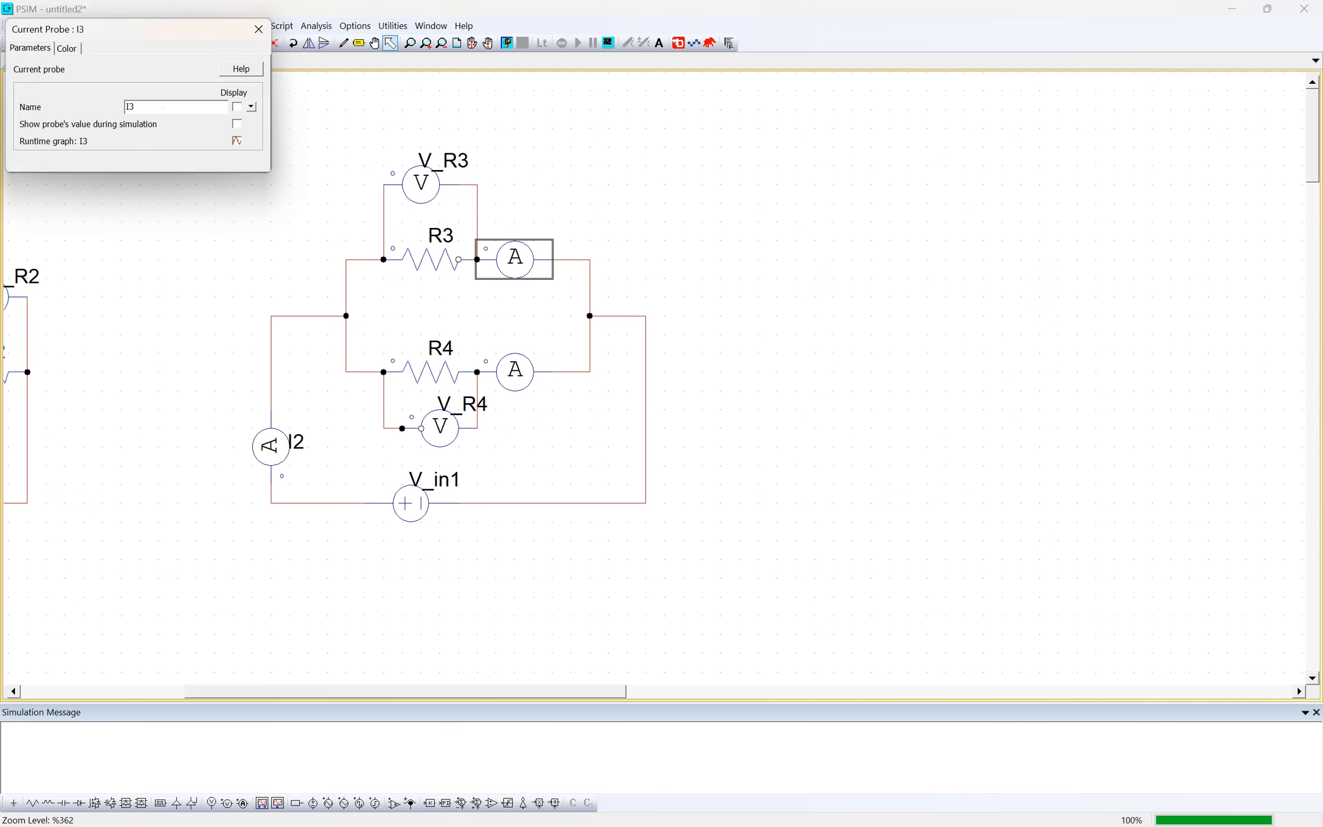
{"action": "left_click", "coordinate": [237, 107]}
{"action": "left_click", "coordinate": [259, 29]}
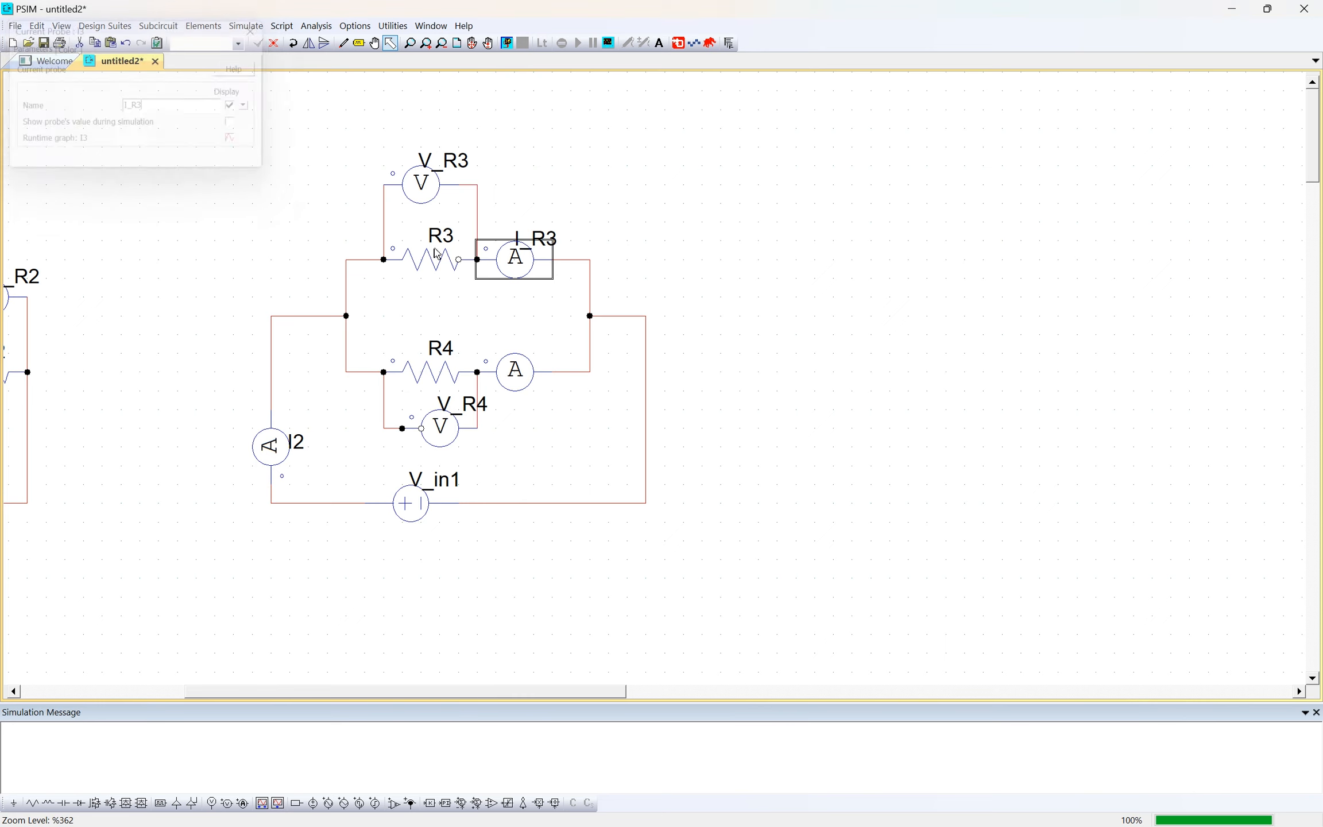
- Rename the current probe in the R4 branch to I_R4 and display its name on the schematic
{"action": "left_click", "coordinate": [525, 379]}
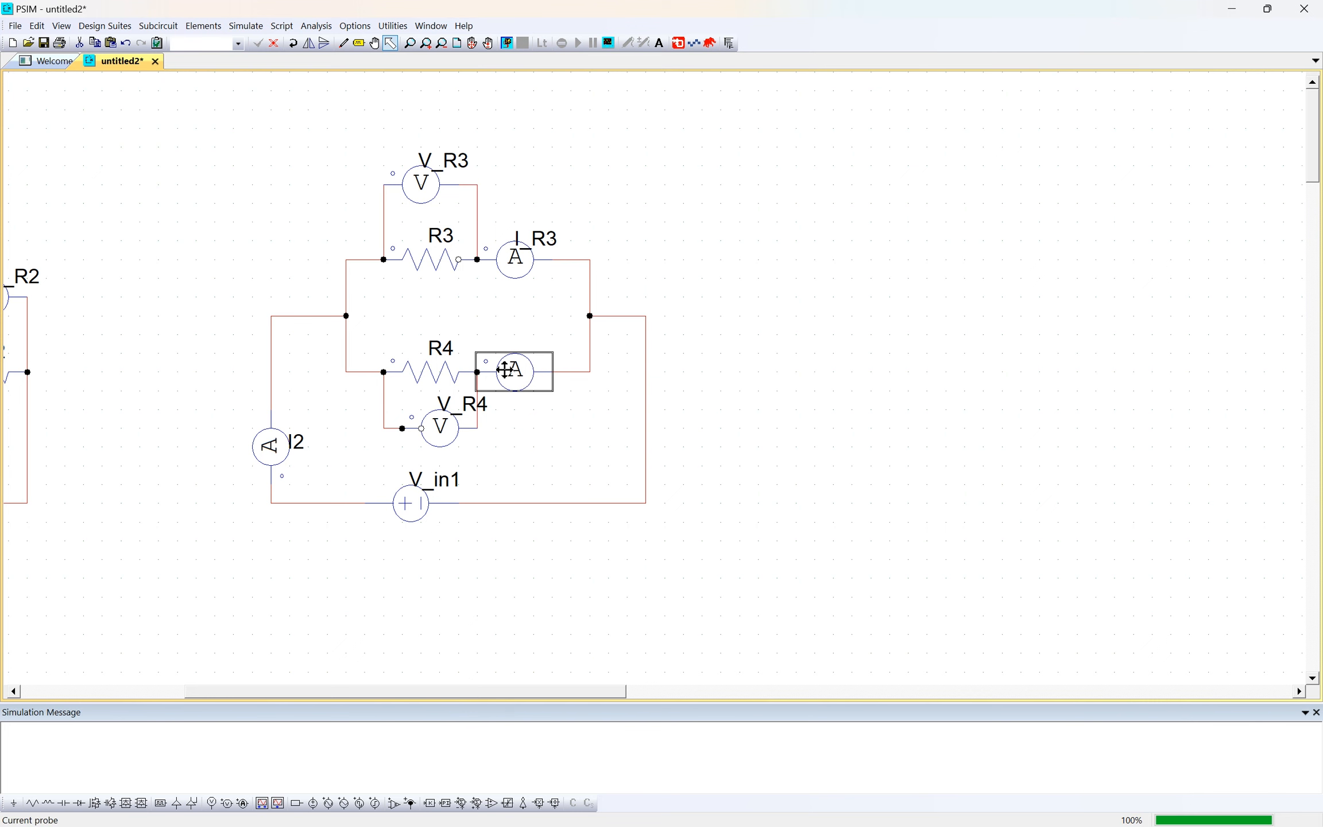
{"action": "double_click", "coordinate": [513, 371]}
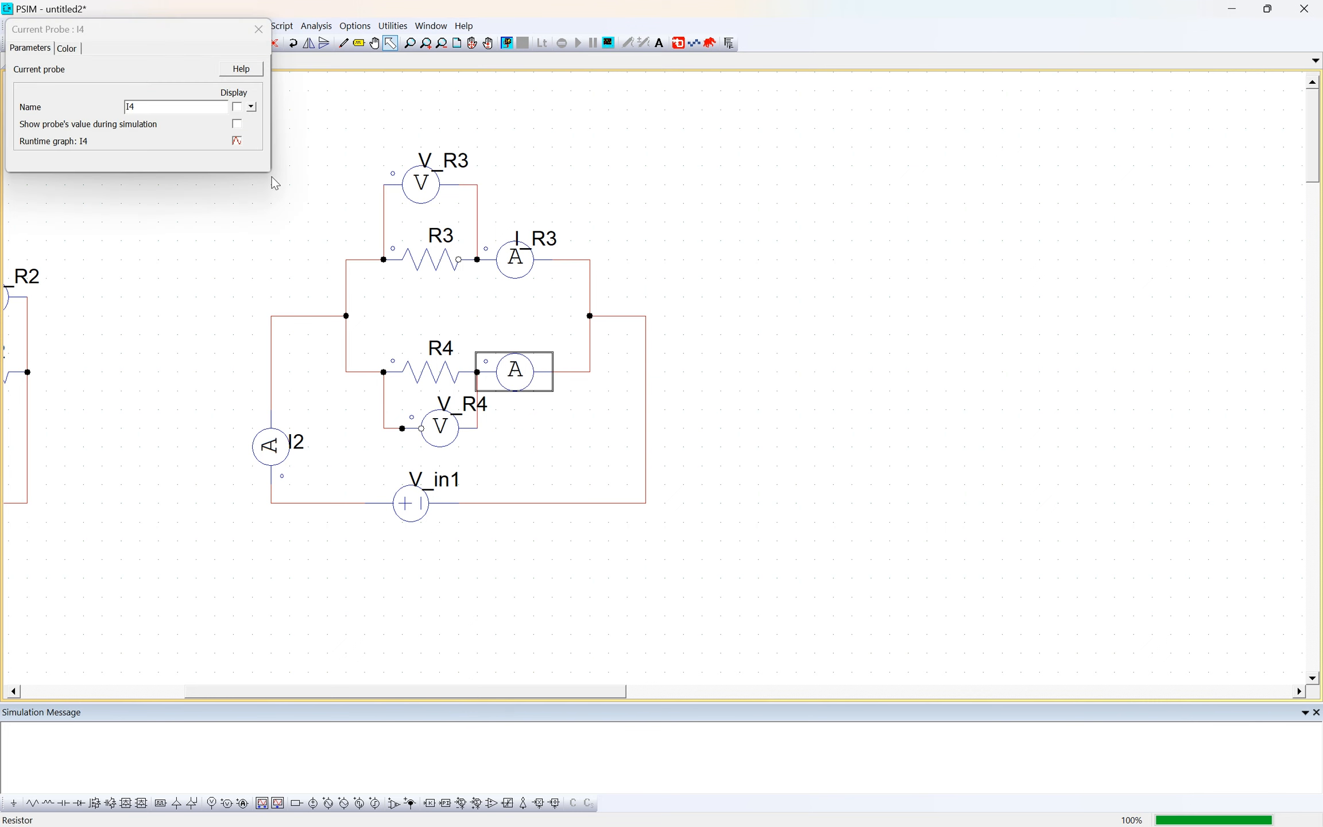
{"action": "left_click", "coordinate": [188, 106]}
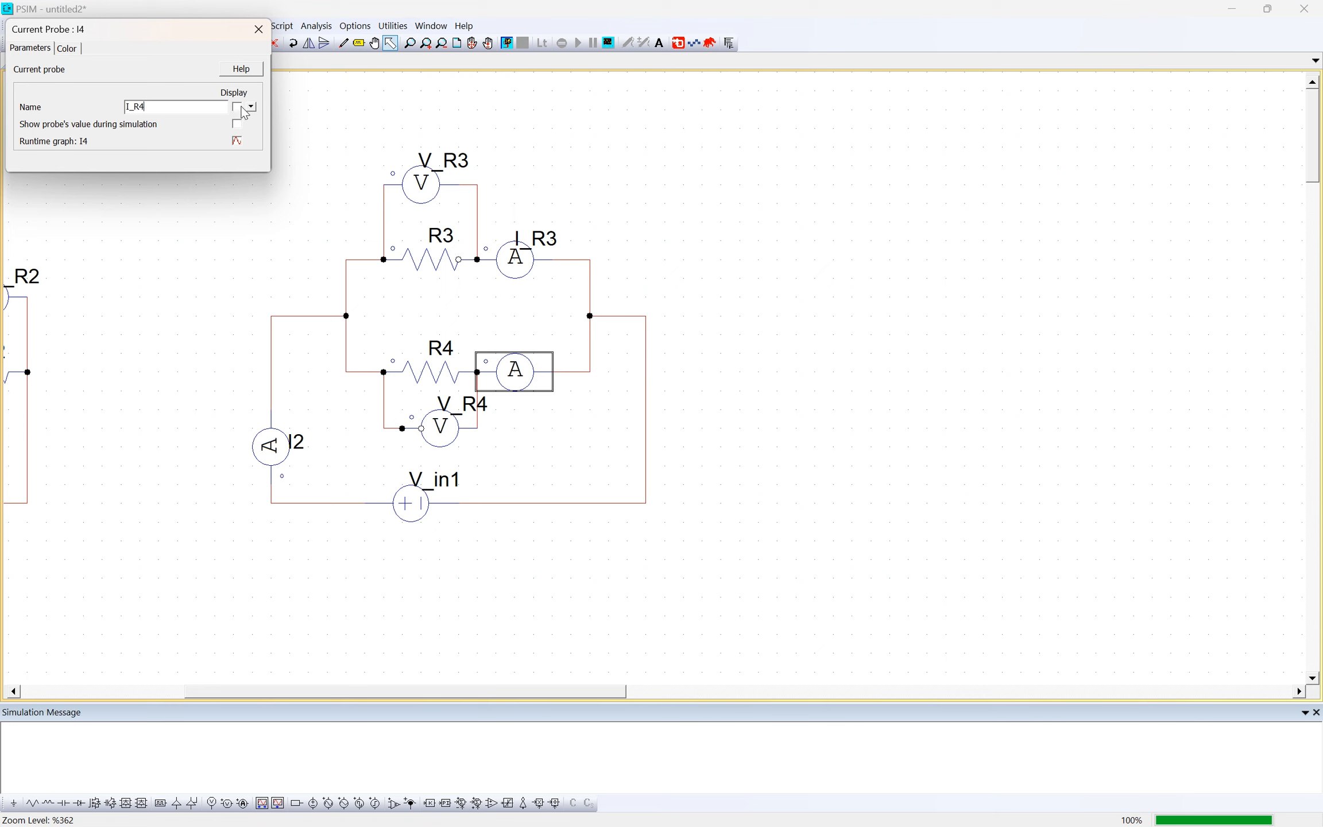
{"action": "left_click", "coordinate": [237, 107]}
{"action": "left_click", "coordinate": [258, 28]}
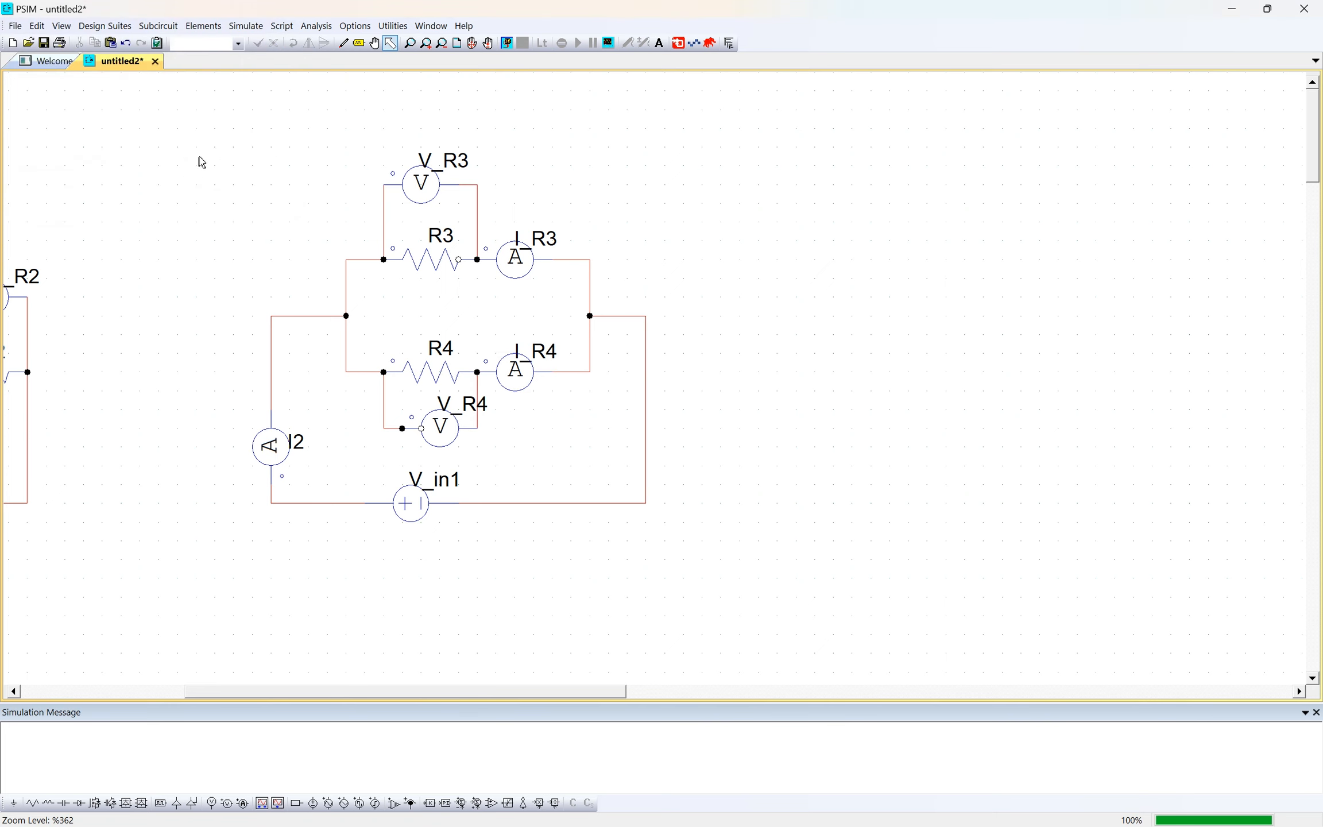
- Run the PSIM simulation and plot I_R3, I_R4, I2, V_R3 and V_R4 together
{"action": "left_click_drag", "start_coordinate": [232, 160], "coordinate": [763, 617]}
{"action": "left_click", "coordinate": [778, 610]}
{"action": "left_click", "coordinate": [246, 26]}
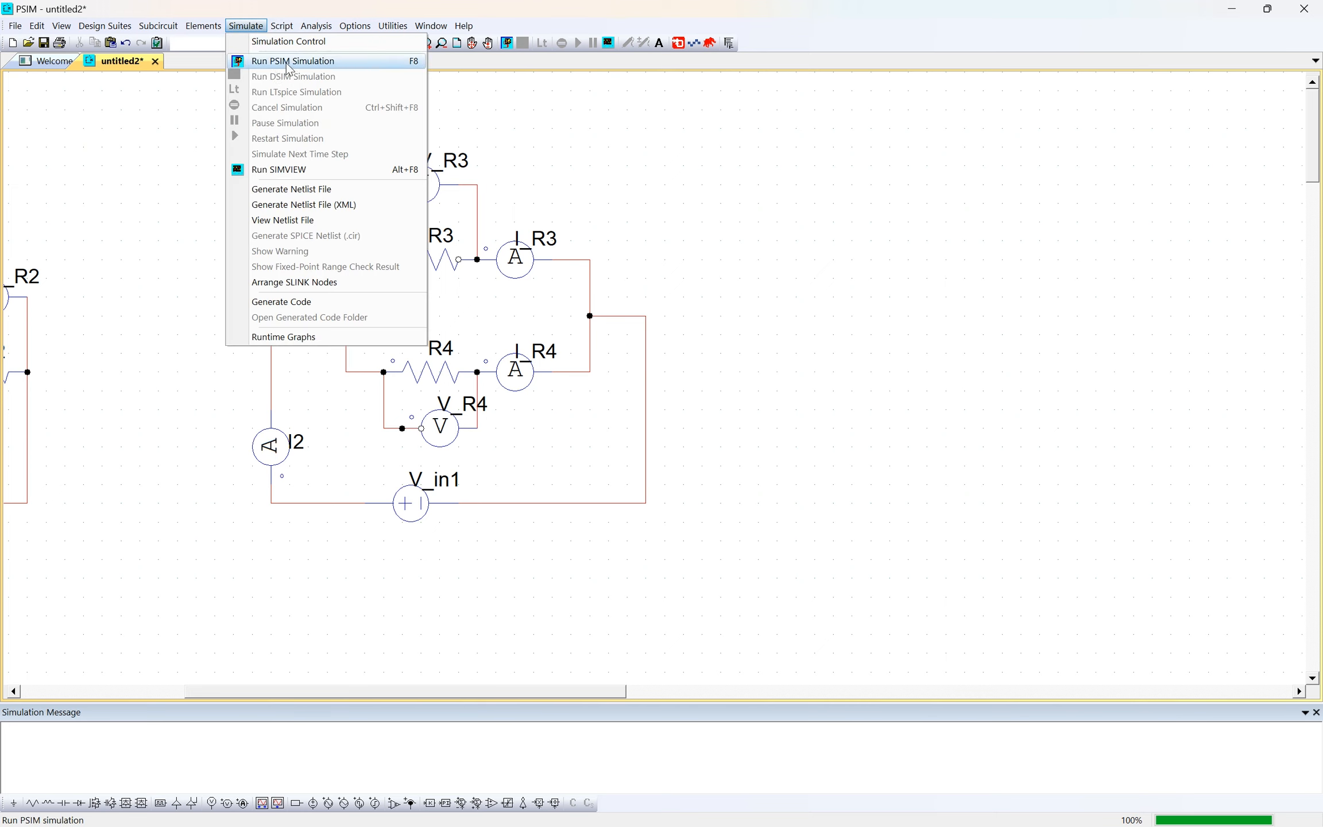
{"action": "left_click", "coordinate": [290, 60]}
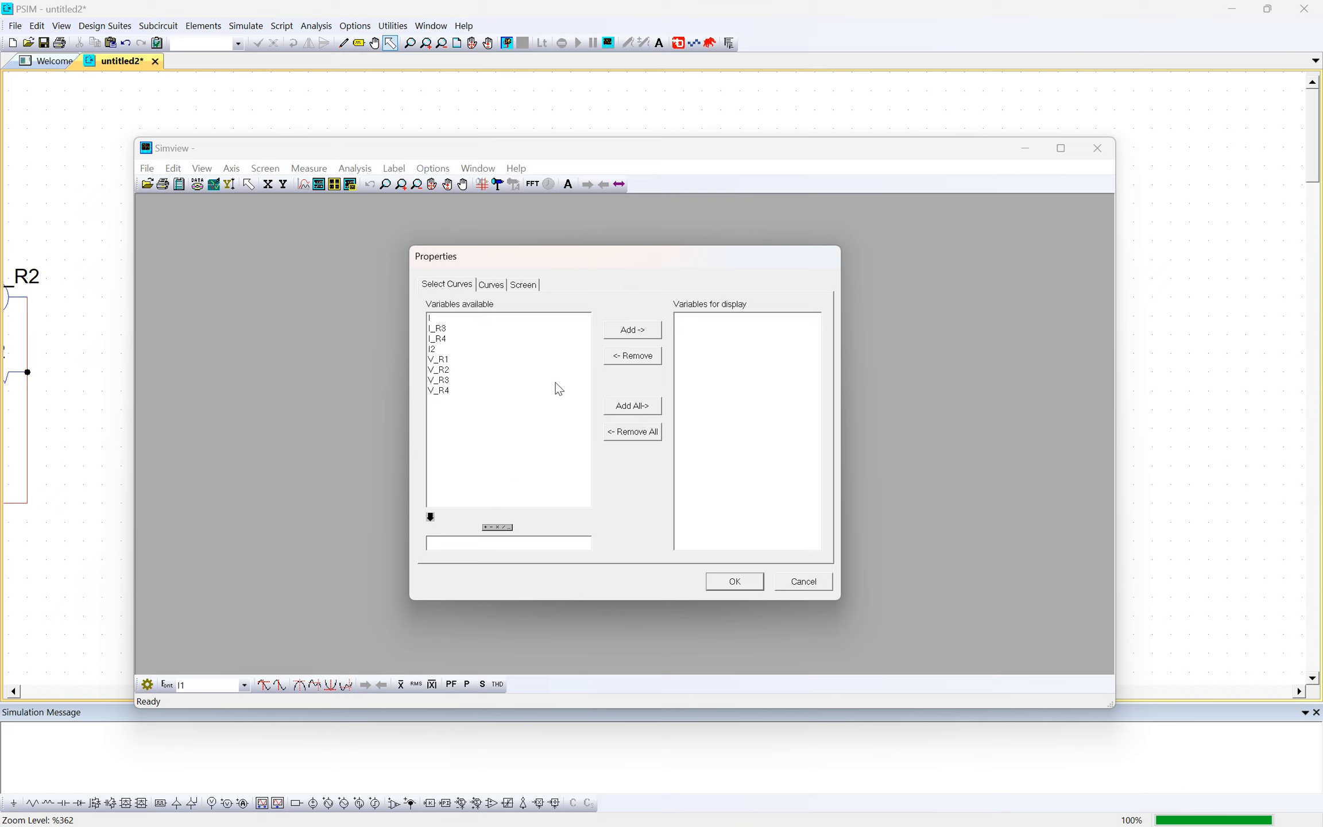
{"action": "left_click", "coordinate": [457, 391]}
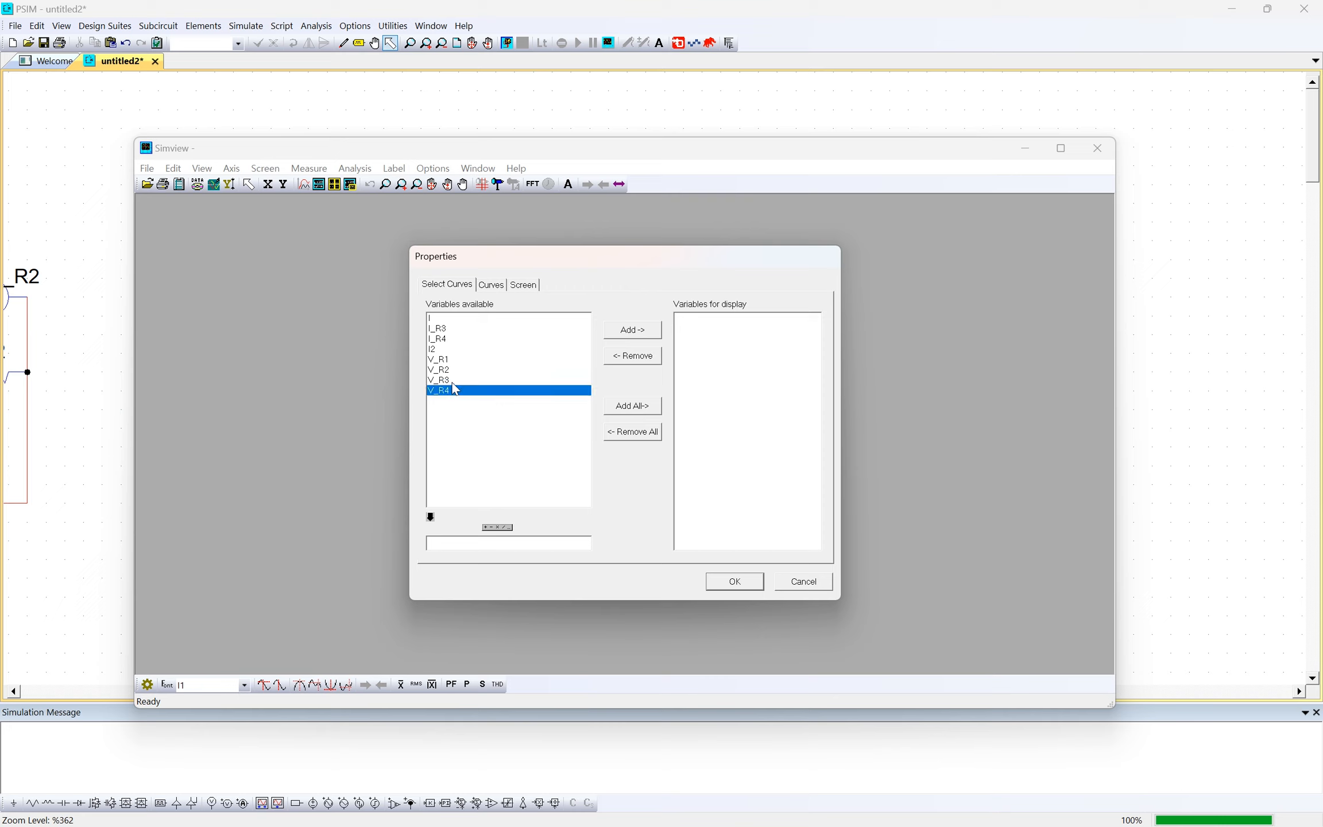
{"action": "left_click", "coordinate": [452, 379], "text": "ctrl"}
{"action": "left_click", "coordinate": [454, 351], "text": "ctrl"}
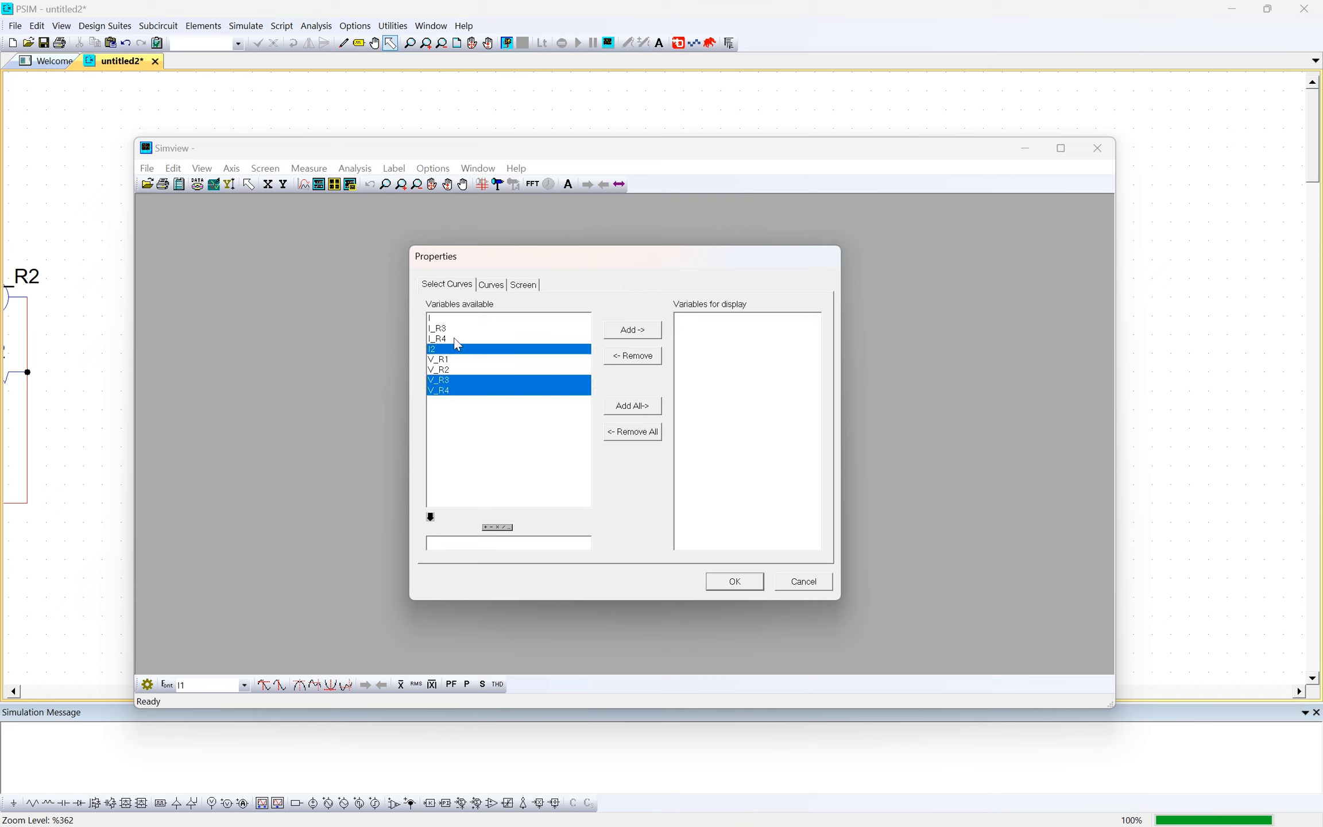
{"action": "left_click", "coordinate": [454, 339], "text": "ctrl"}
{"action": "left_click", "coordinate": [457, 329], "text": "ctrl"}
{"action": "left_click", "coordinate": [652, 333]}
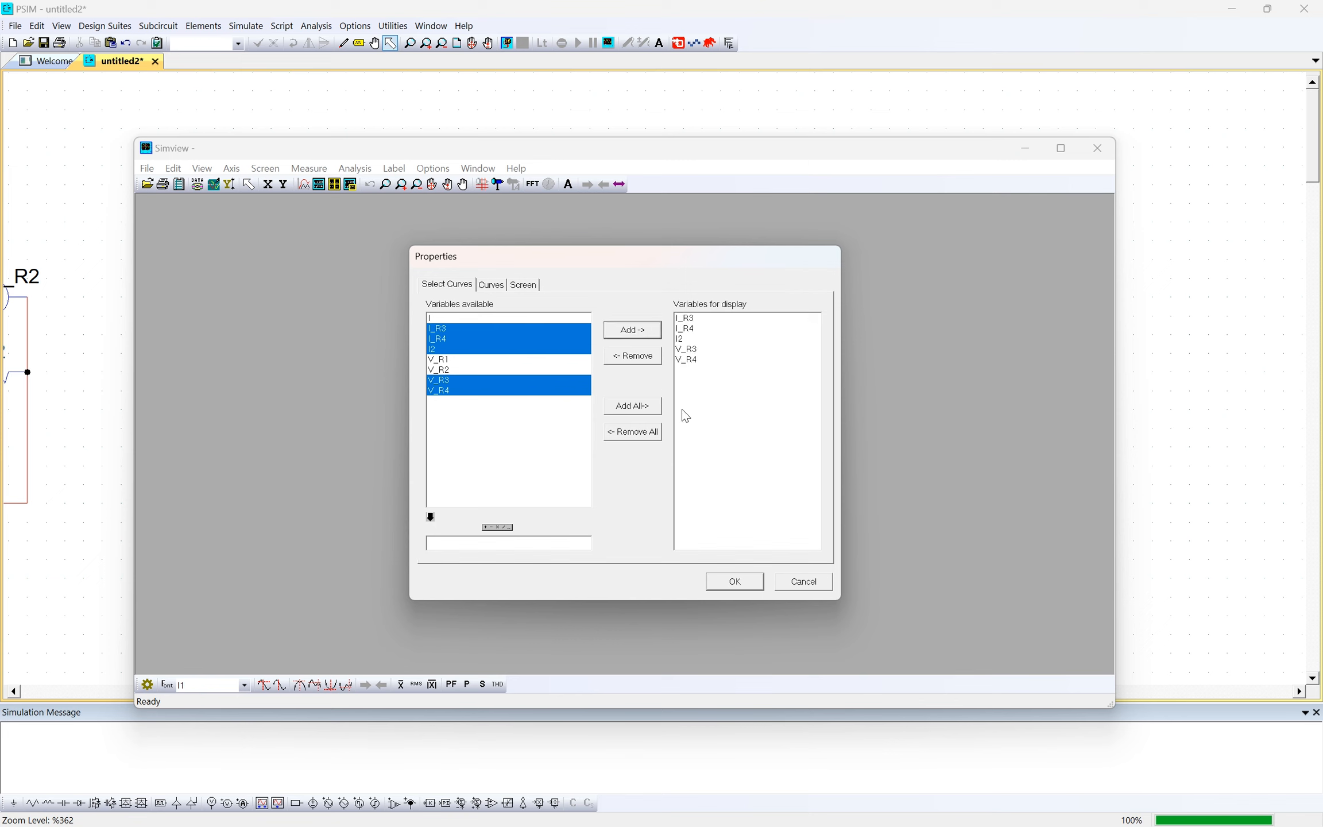
{"action": "left_click", "coordinate": [736, 581]}
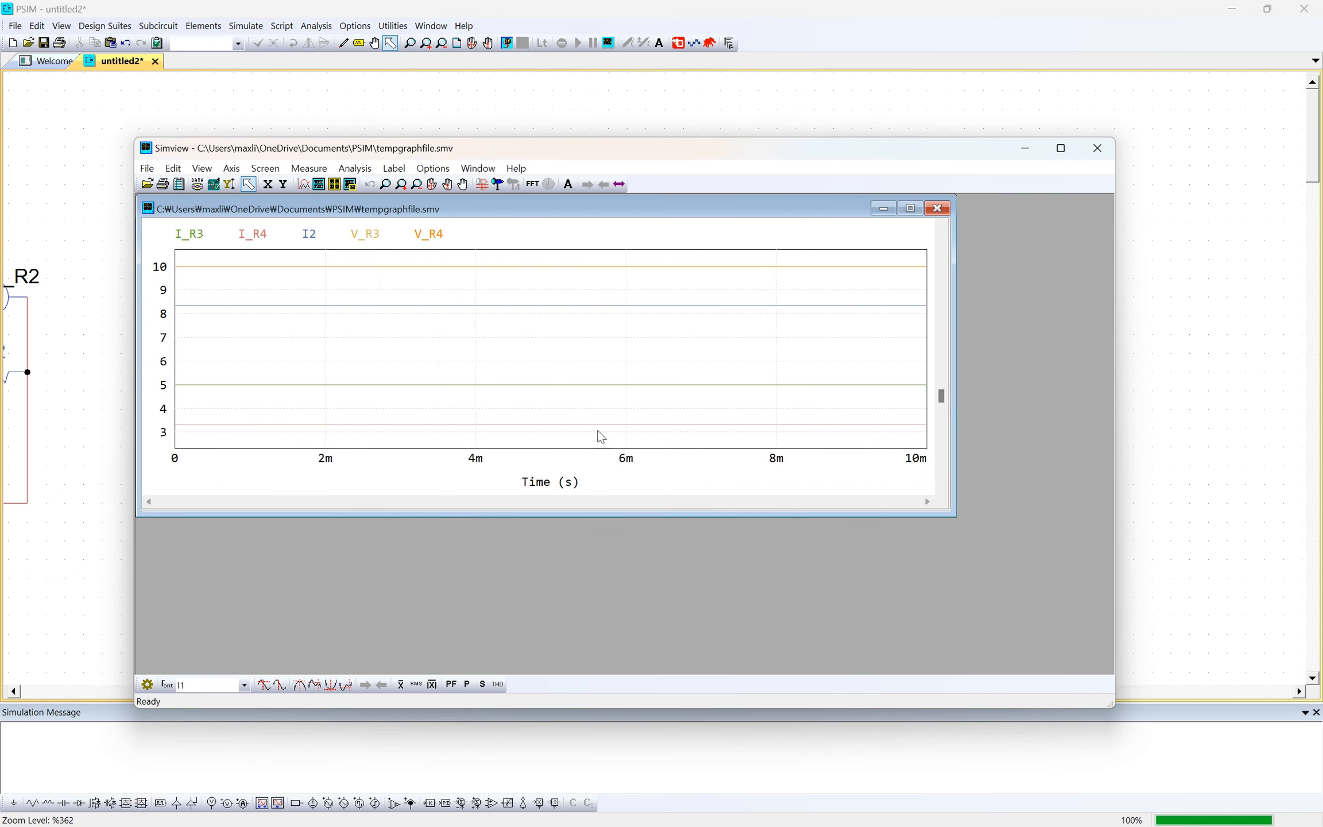
- Move the Simview window beside the parallel circuit, compare the plotted branch currents and voltages with its probes, and bring the window back over the schematic
{"action": "left_click_drag", "start_coordinate": [436, 154], "coordinate": [722, 142]}
{"action": "left_click_drag", "start_coordinate": [541, 142], "coordinate": [776, 143]}
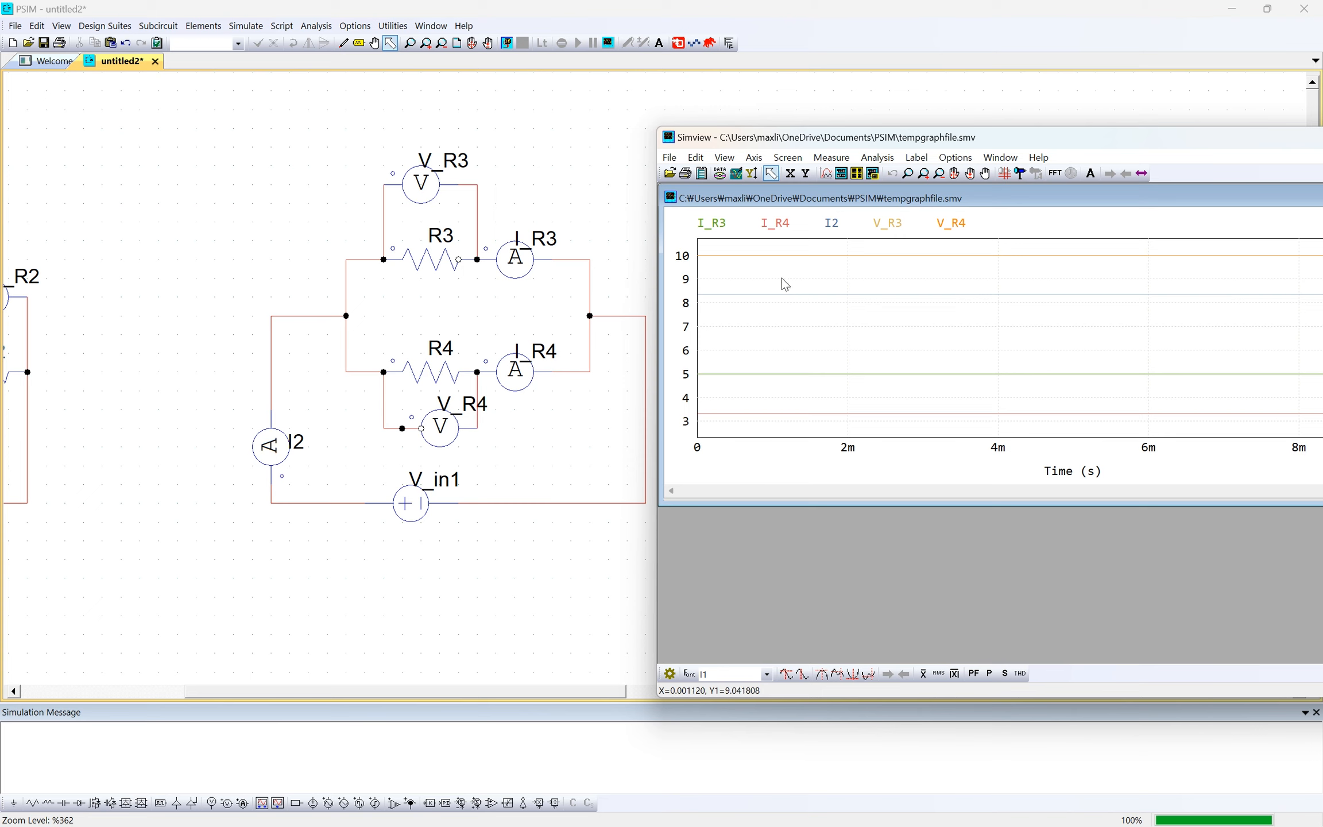
{"action": "double_click", "coordinate": [761, 297]}
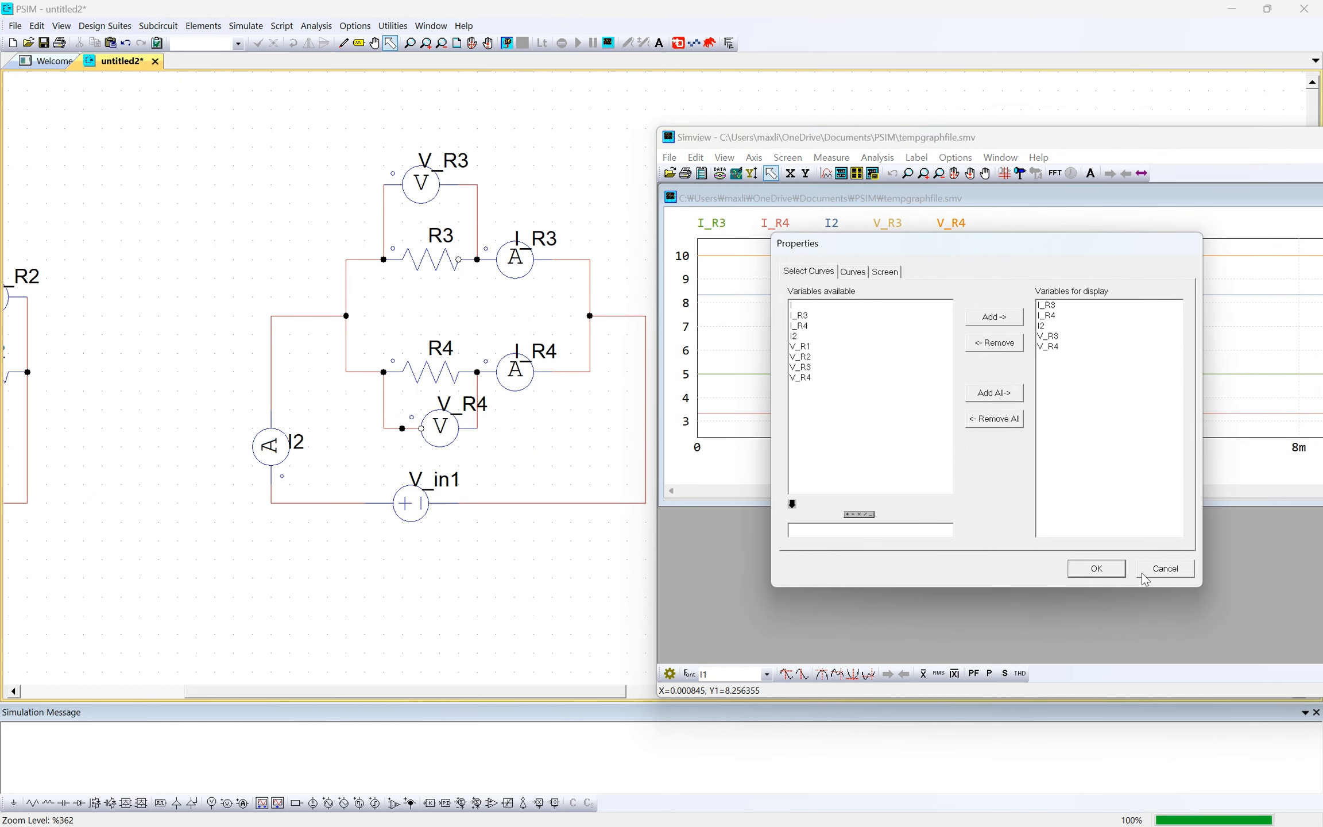
{"action": "left_click", "coordinate": [1144, 571]}
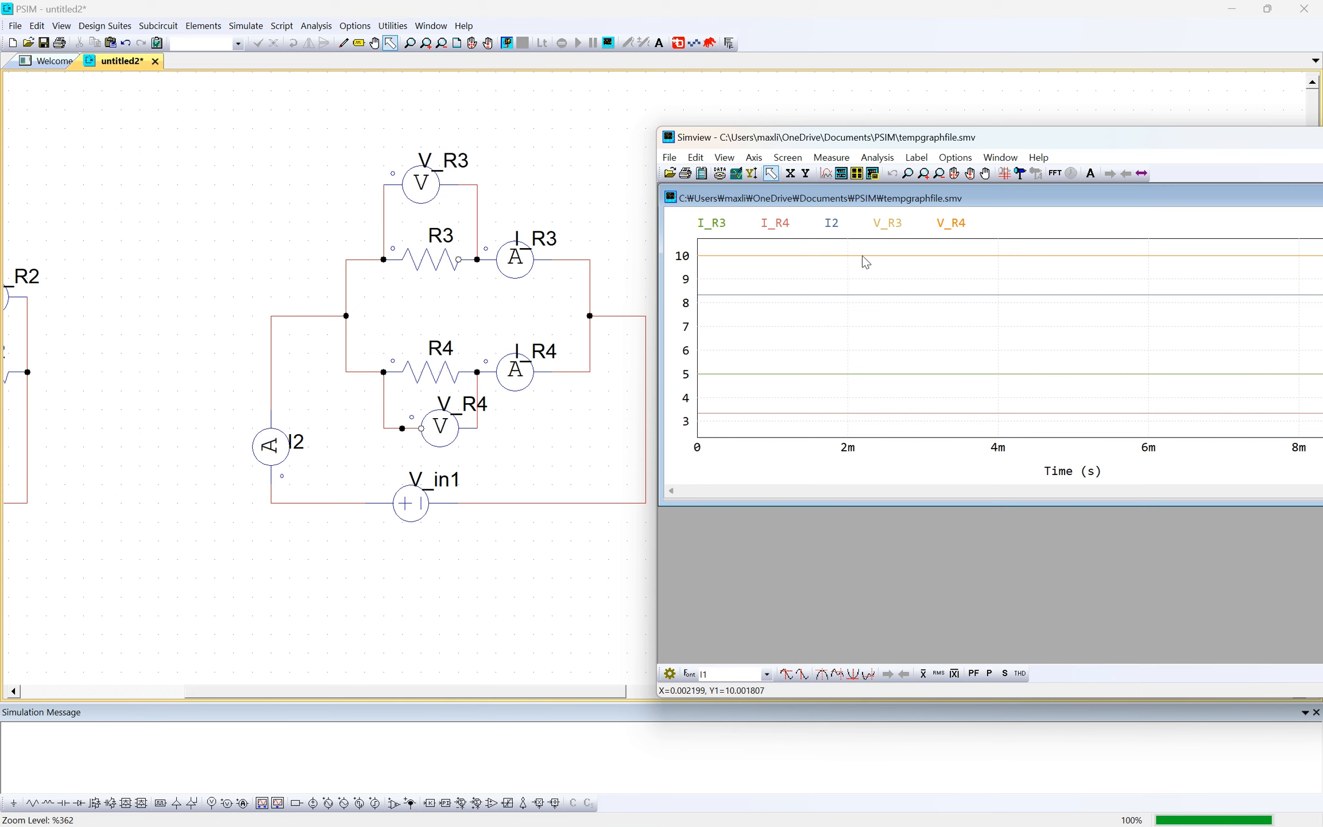
{"action": "scroll", "coordinate": [766, 255], "scroll_direction": "up", "scroll_amount": 4}
{"action": "scroll", "coordinate": [767, 256], "scroll_direction": "down", "scroll_amount": 4}
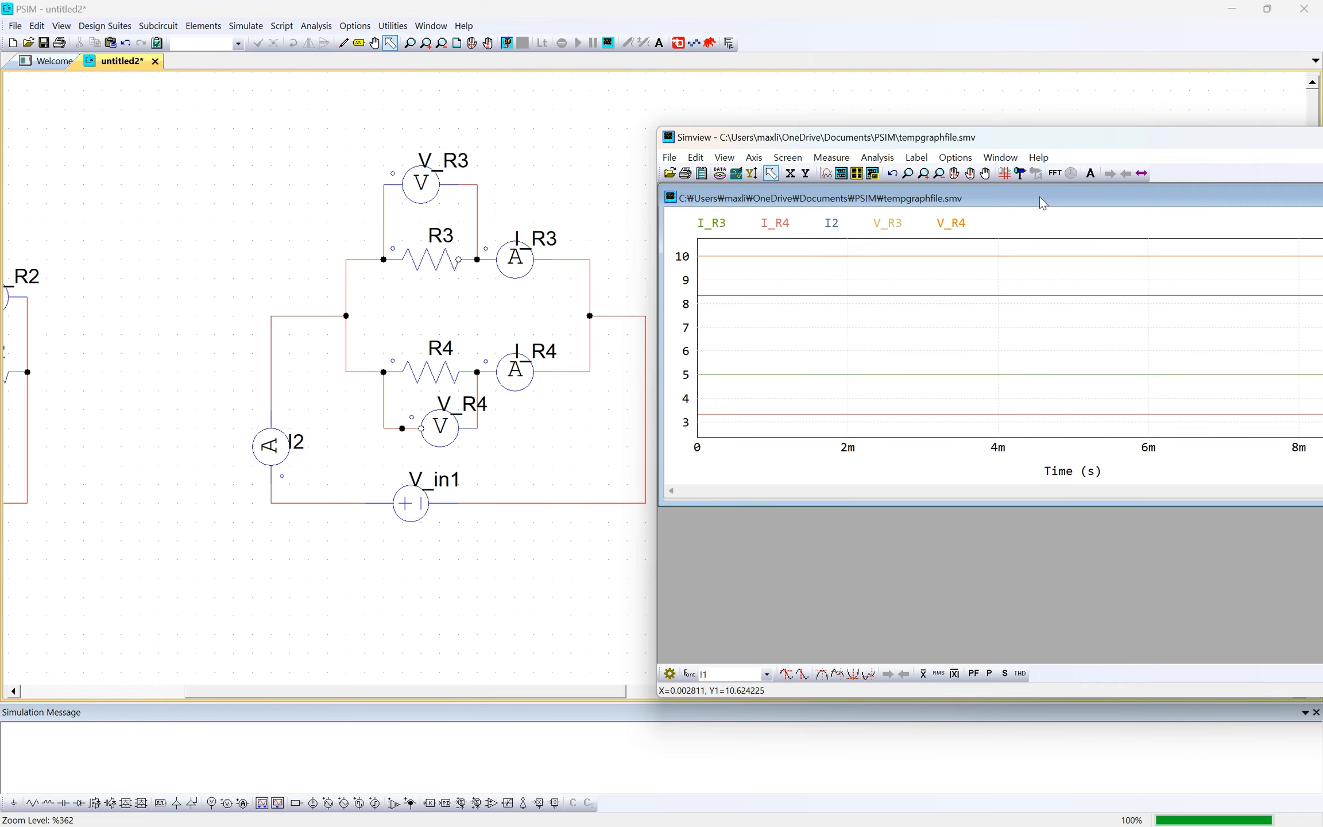
{"action": "left_click_drag", "start_coordinate": [1090, 141], "coordinate": [621, 109]}
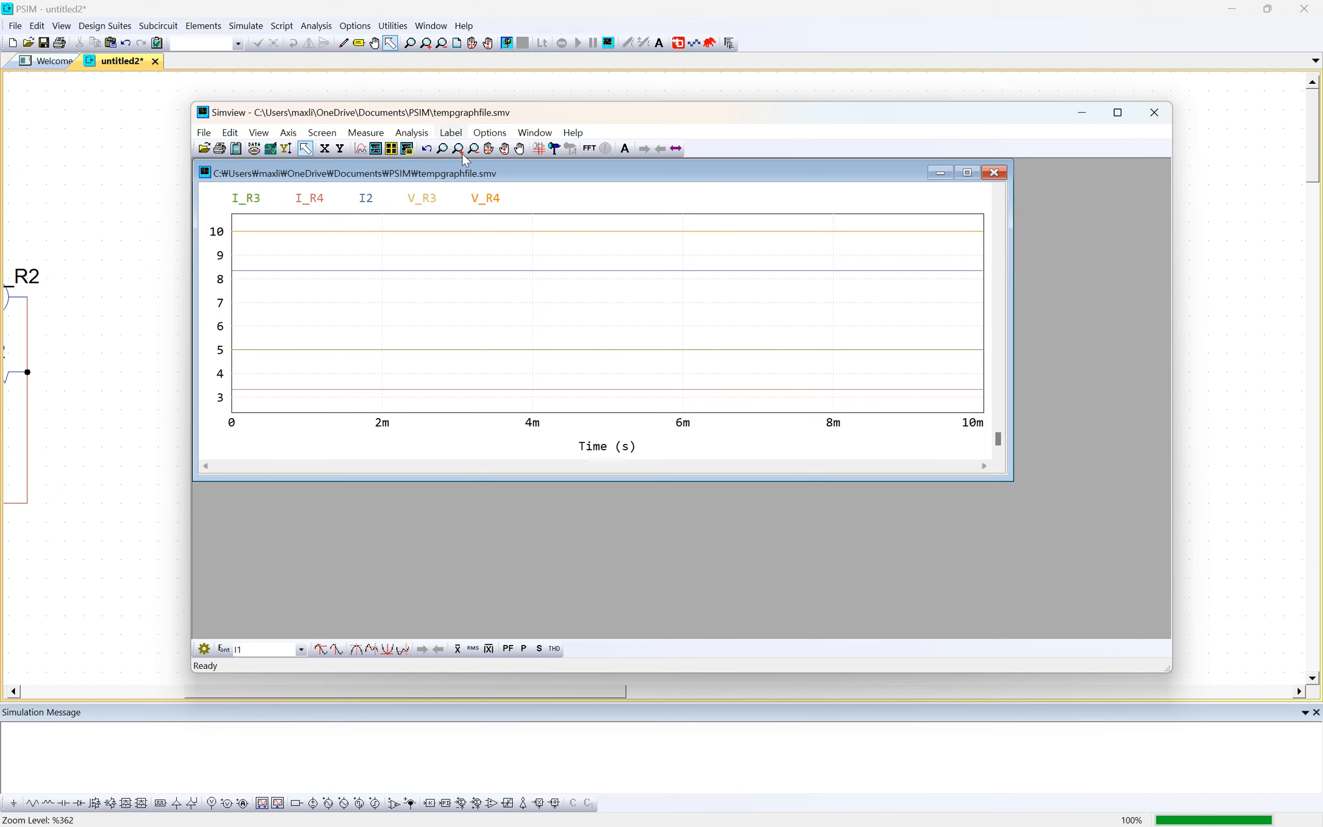
{"action": "left_click", "coordinate": [322, 132]}
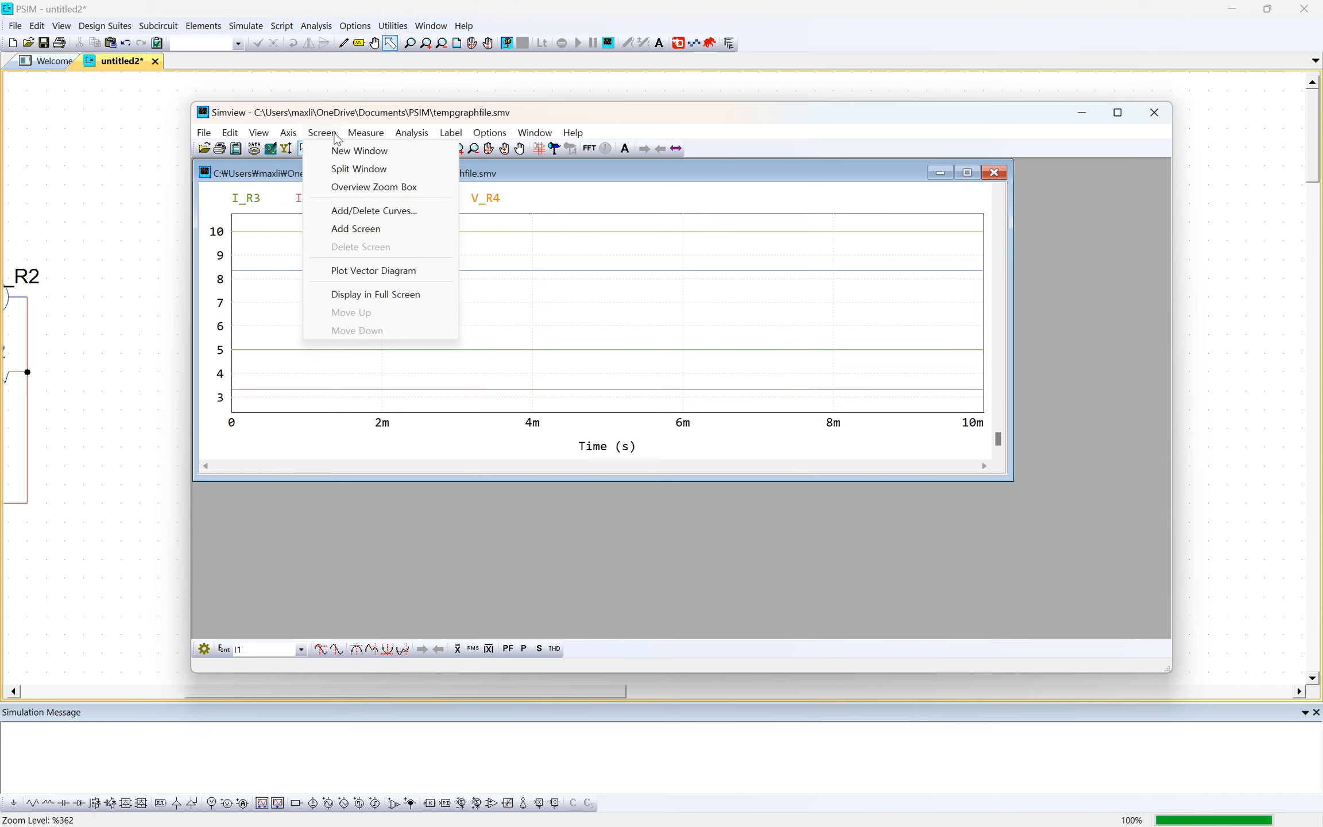
{"action": "mouse_move", "coordinate": [355, 139]}
{"action": "left_click", "coordinate": [367, 206]}
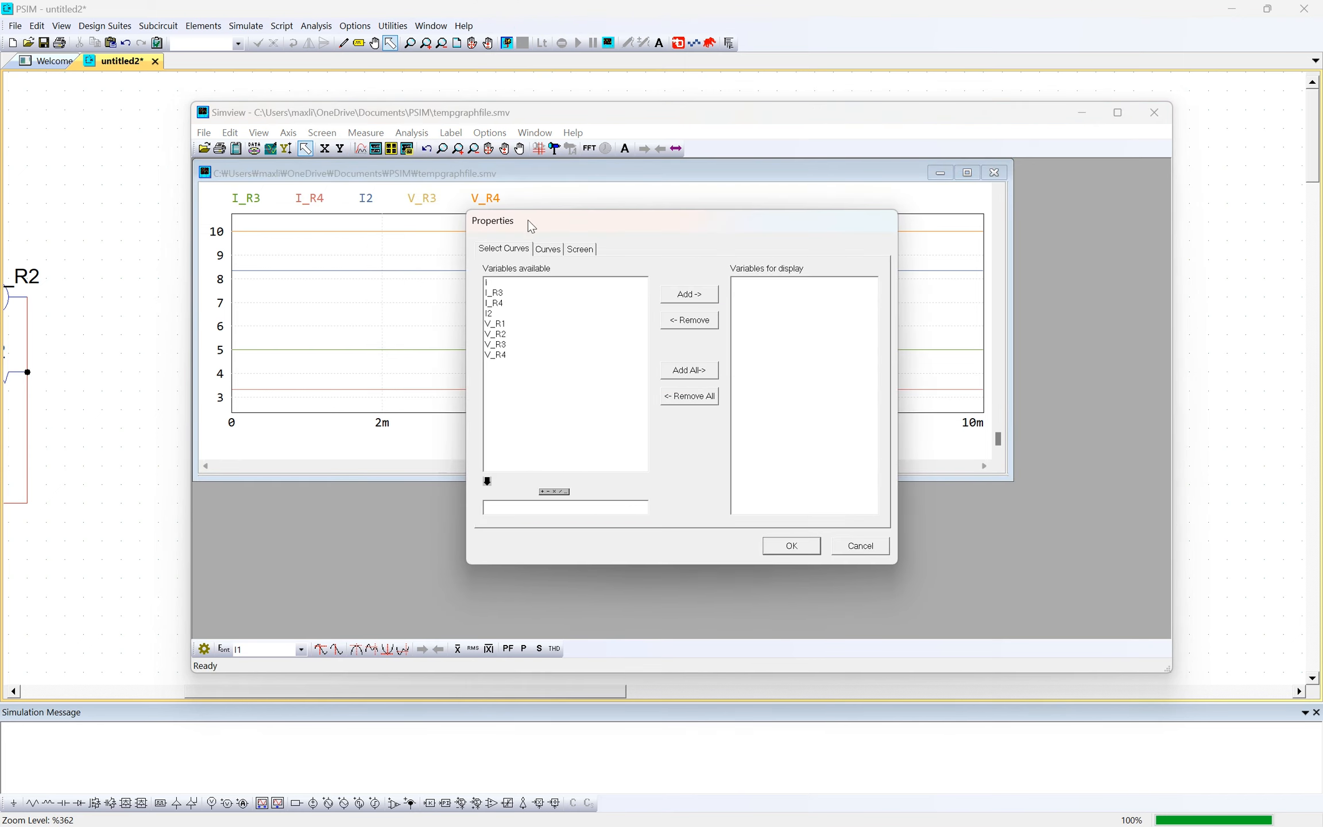
{"action": "left_click", "coordinate": [857, 550]}
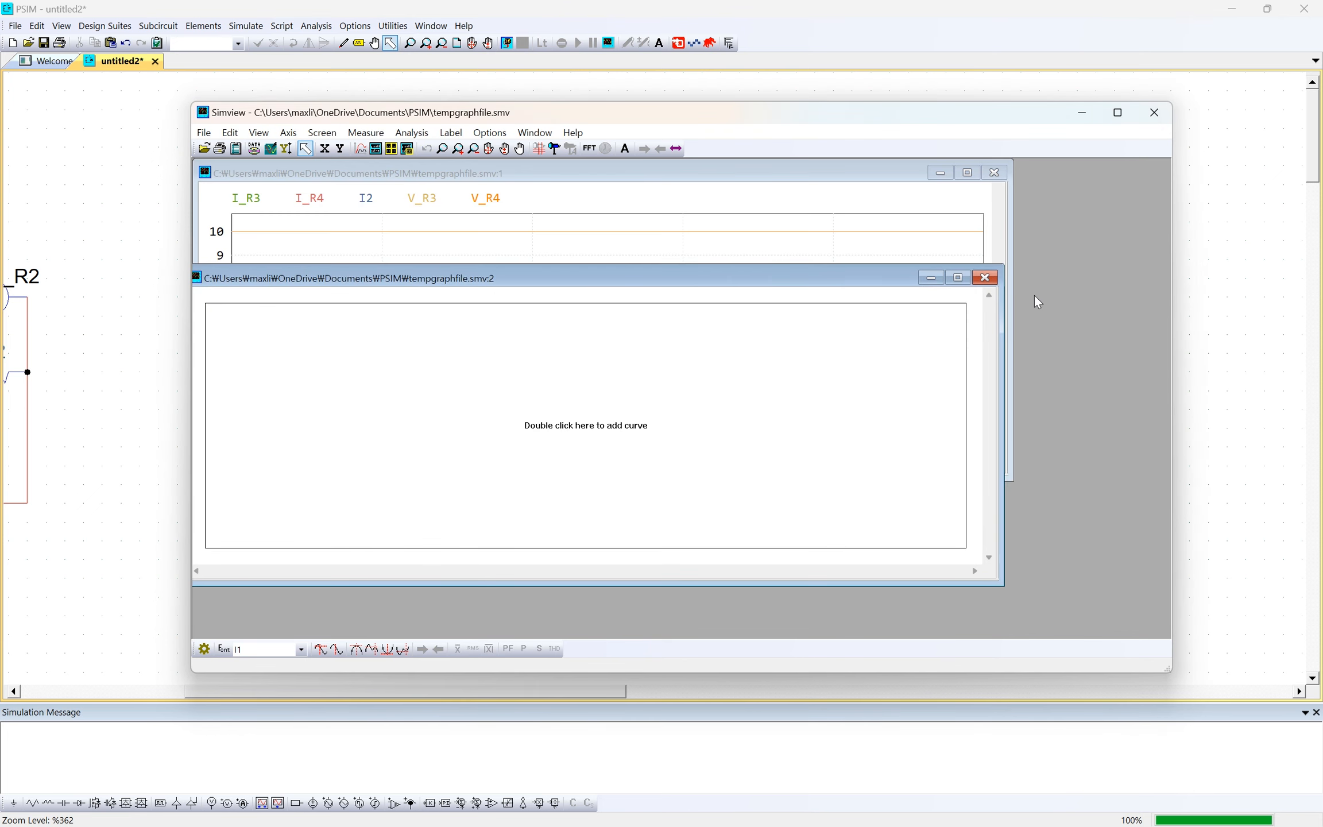
{"action": "left_click", "coordinate": [985, 278]}
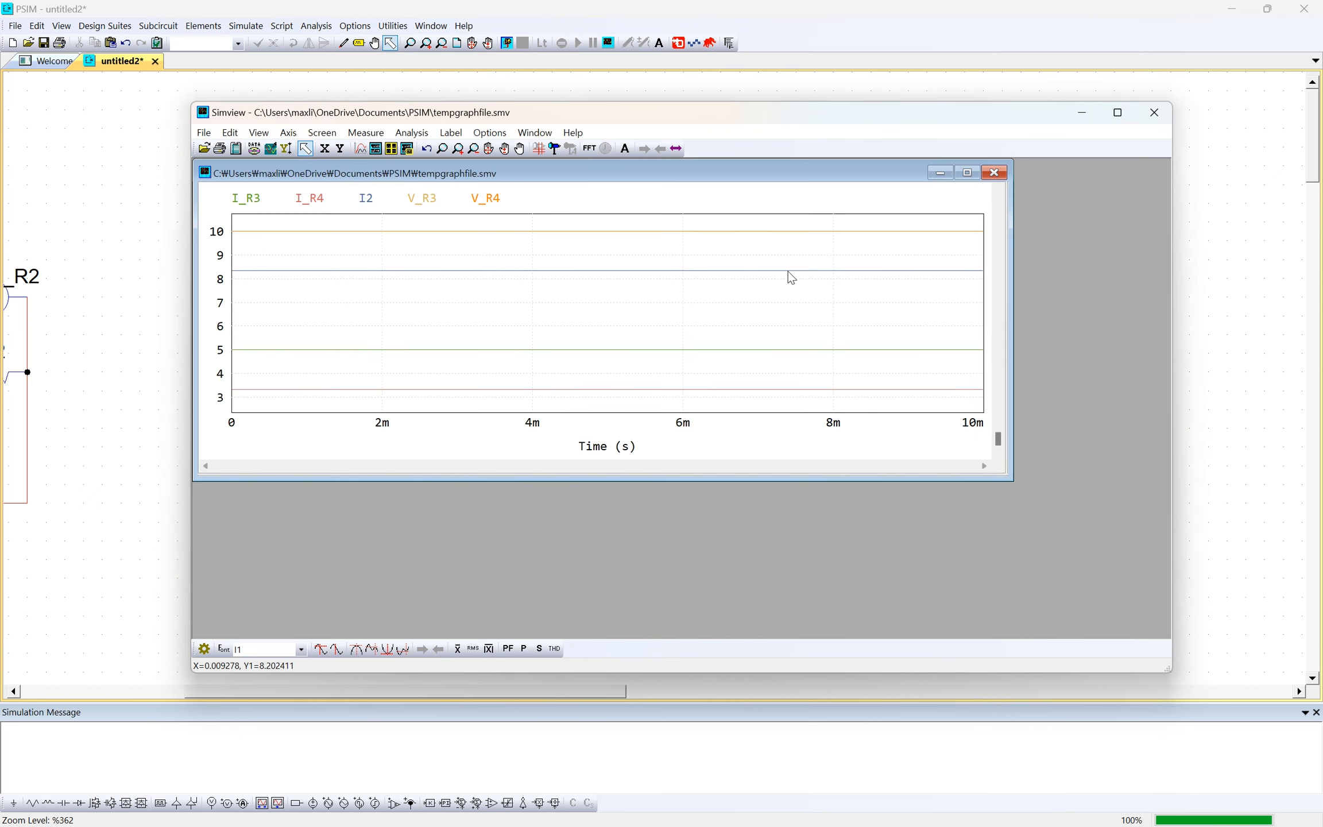
- Plot I, V_R1 and V_R2 of the series circuit together in a second Simview graph window
{"action": "left_click", "coordinate": [361, 133]}
{"action": "left_click", "coordinate": [357, 134]}
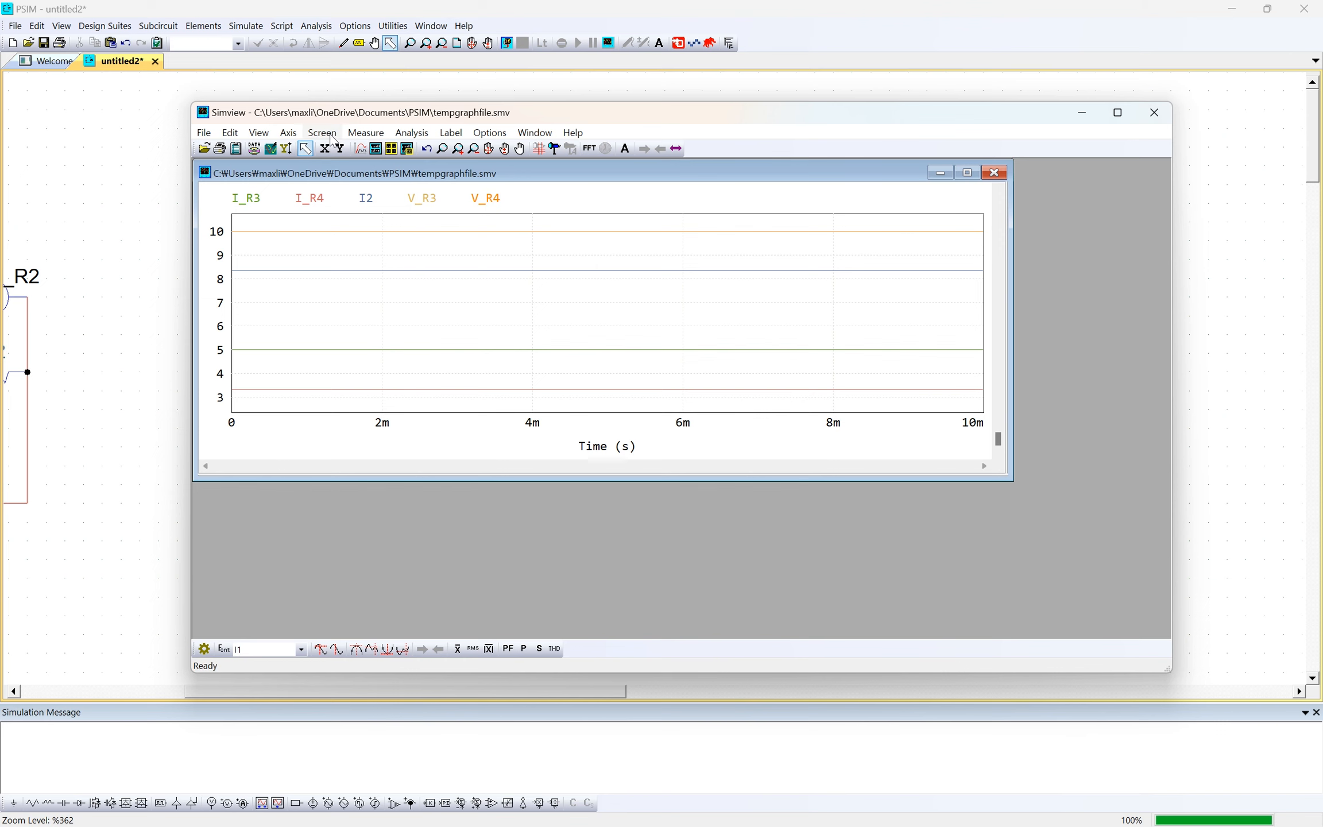
{"action": "left_click", "coordinate": [326, 134]}
{"action": "left_click", "coordinate": [374, 211]}
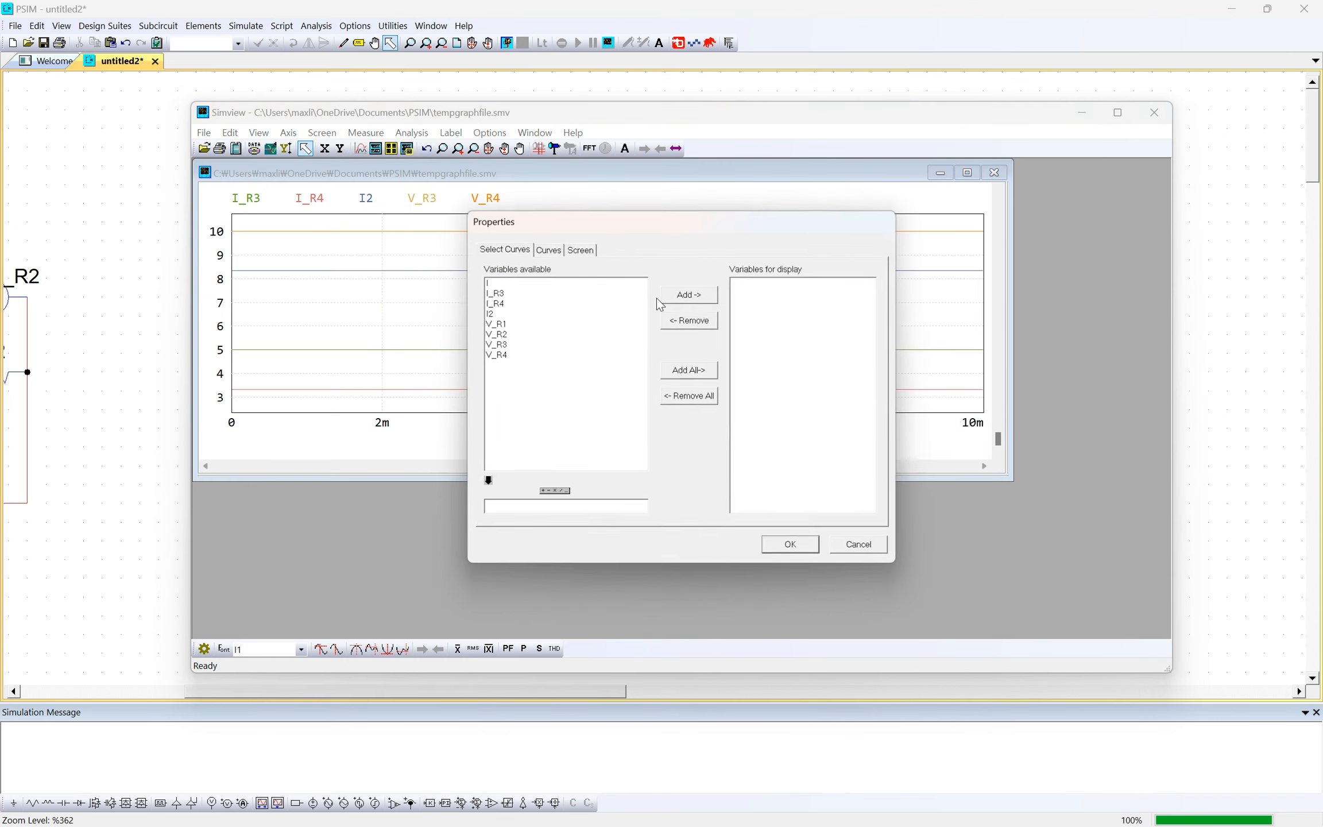
{"action": "left_click", "coordinate": [522, 284]}
{"action": "left_click", "coordinate": [517, 324], "text": "ctrl"}
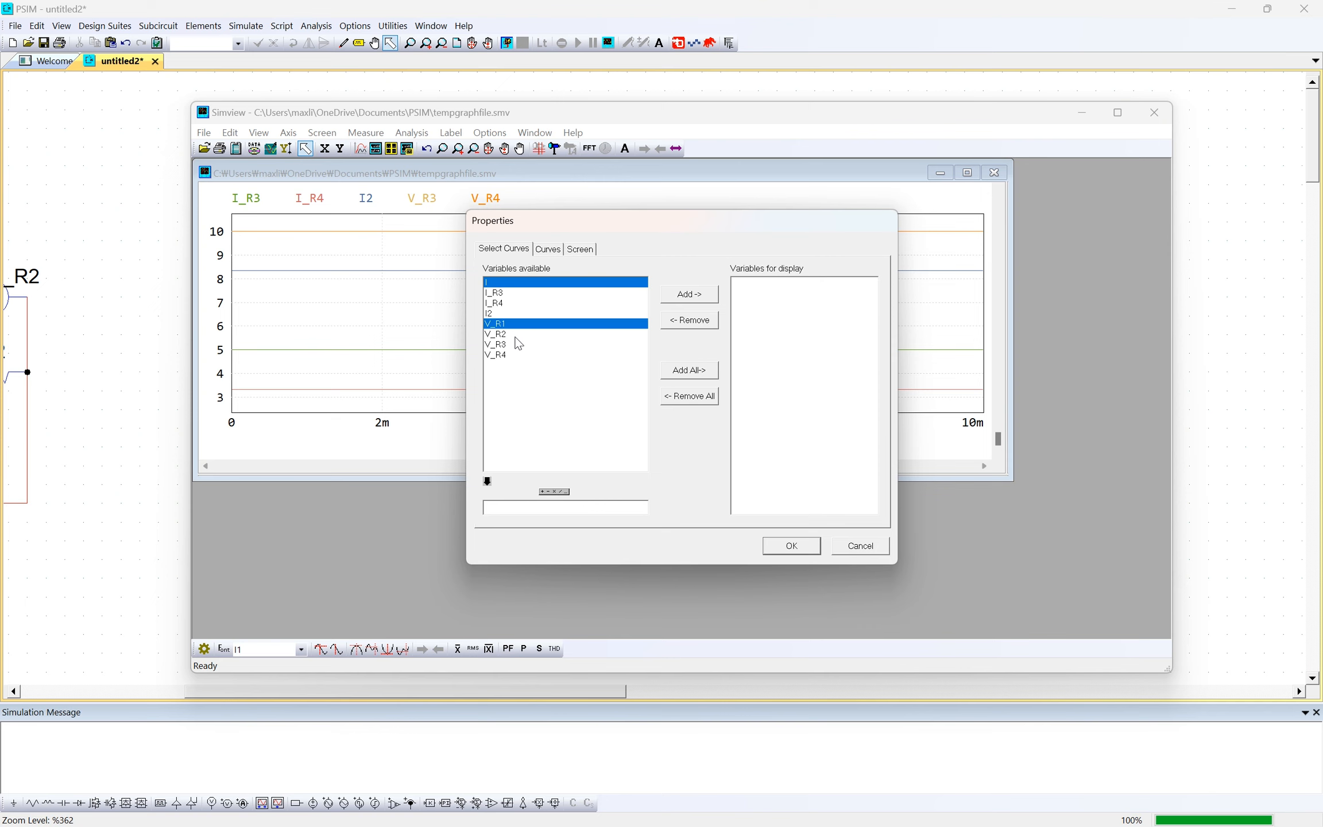
{"action": "left_click", "coordinate": [526, 333], "text": "ctrl"}
{"action": "left_click", "coordinate": [712, 298]}
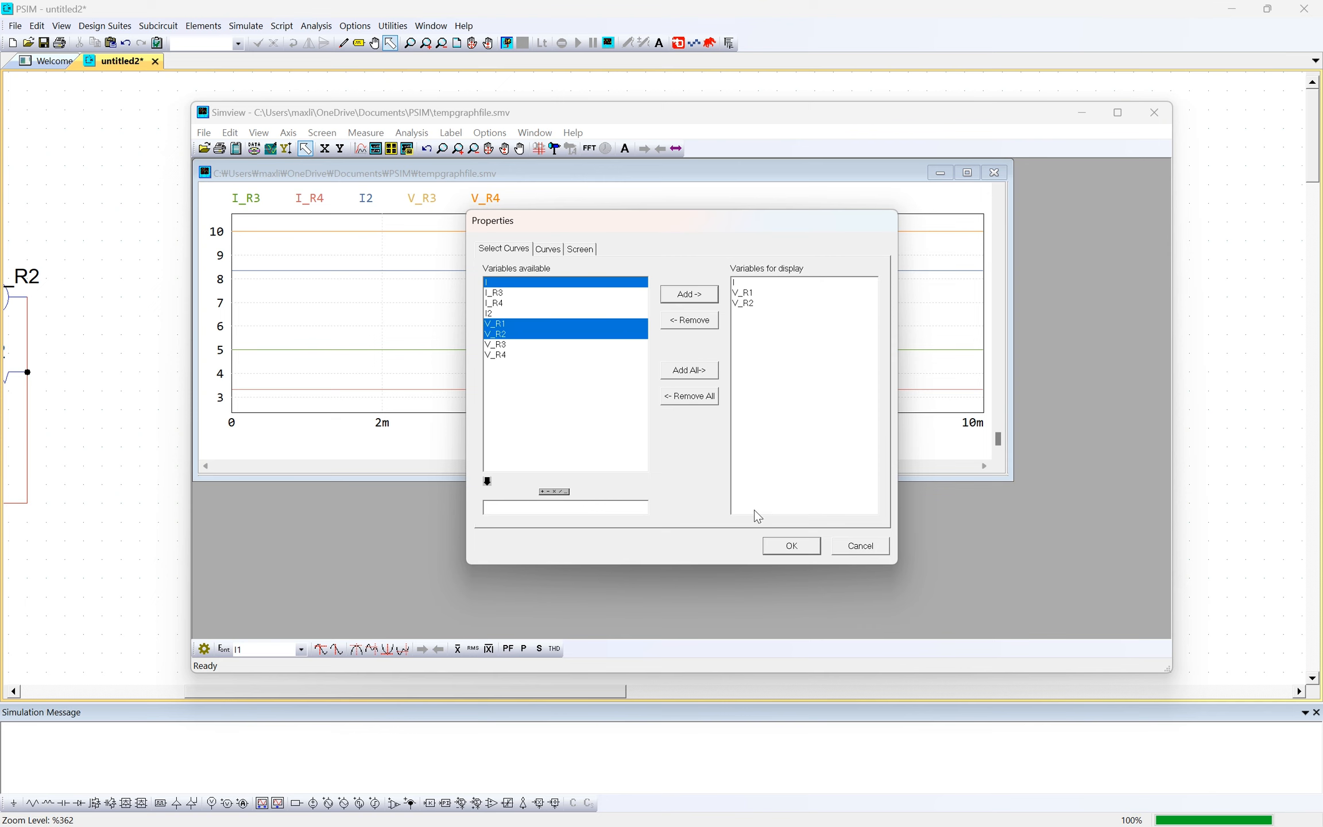
{"action": "left_click", "coordinate": [782, 545]}
- Shrink the second graph window and place it below the first plot to compare both circuits' curves, and close Simview
{"action": "left_click_drag", "start_coordinate": [597, 224], "coordinate": [610, 289]}
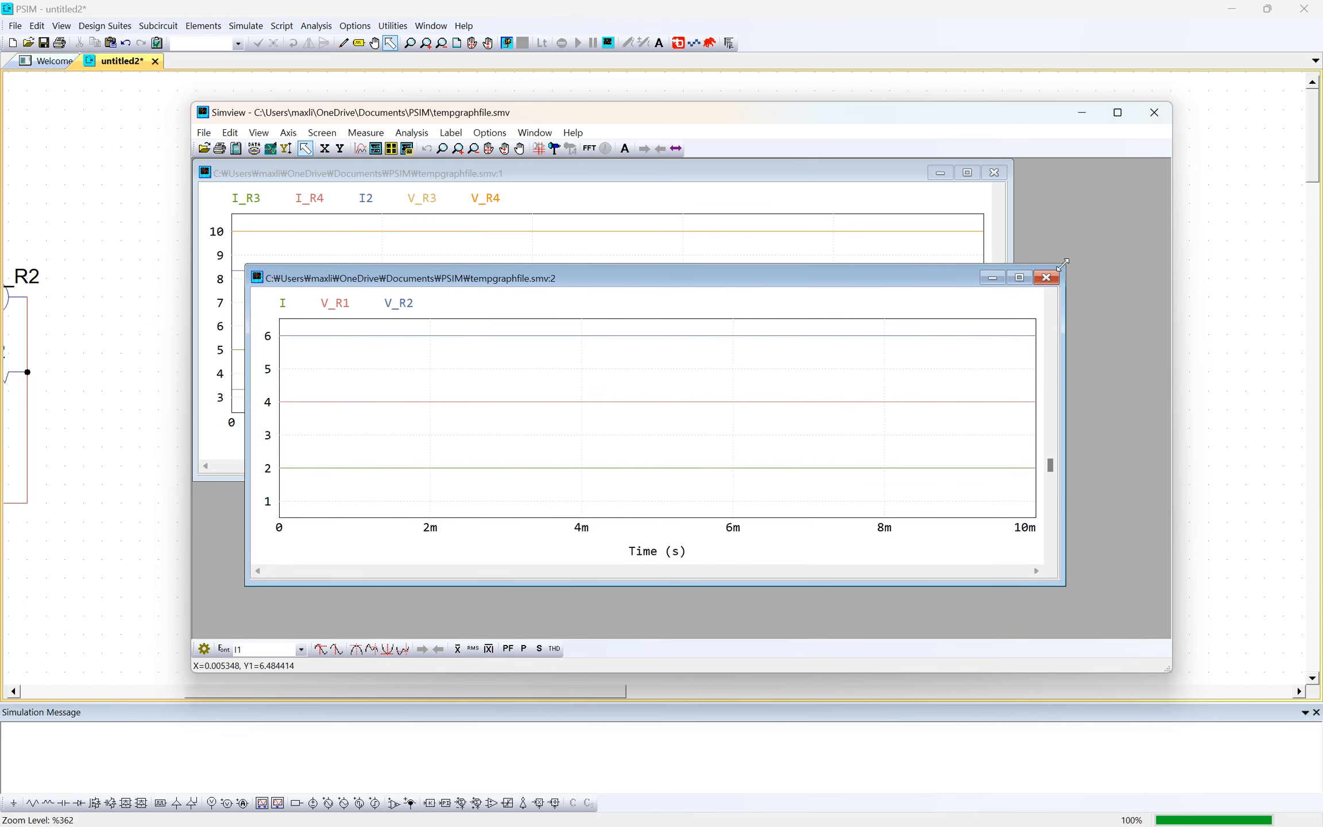
{"action": "left_click_drag", "start_coordinate": [1062, 263], "coordinate": [1020, 304]}
{"action": "left_click_drag", "start_coordinate": [853, 325], "coordinate": [788, 407]}
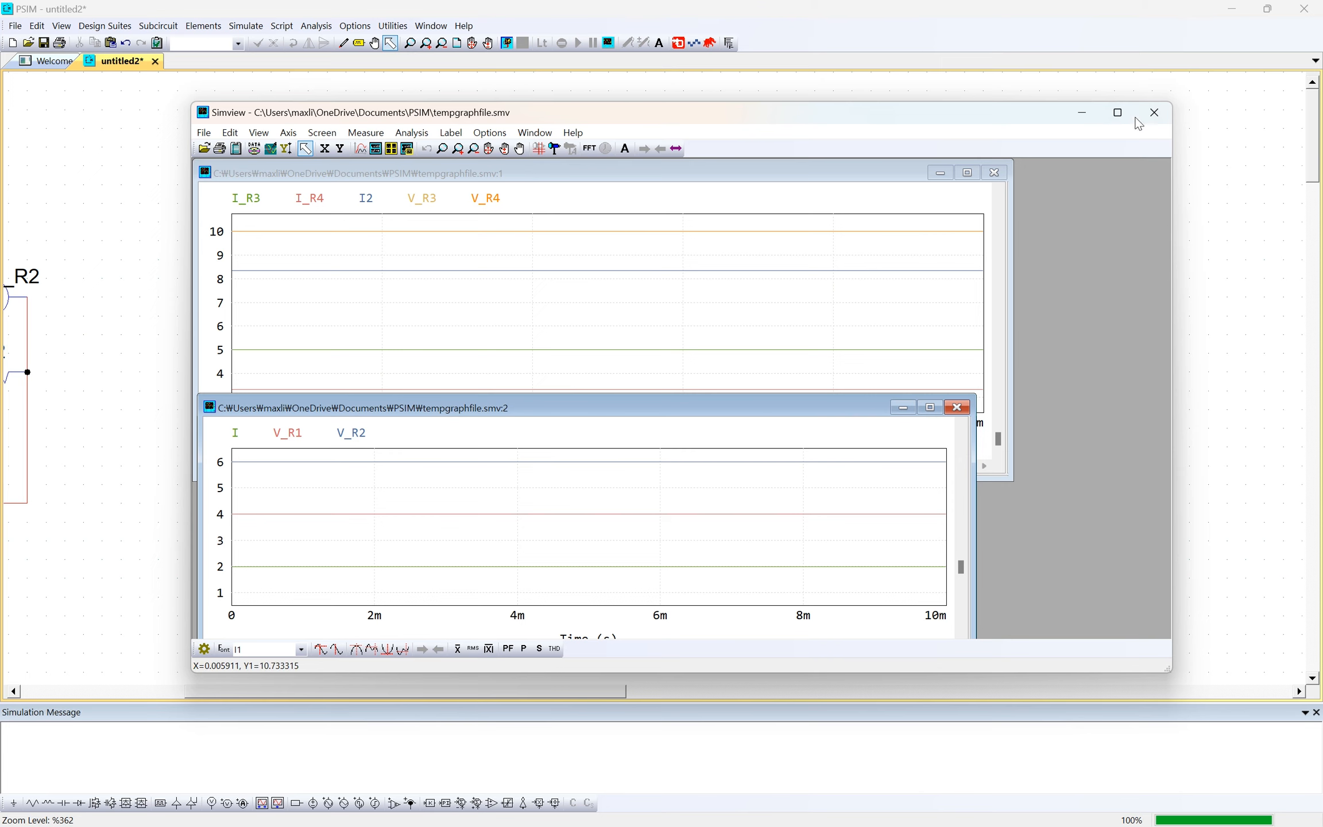
{"action": "left_click", "coordinate": [1154, 112]}
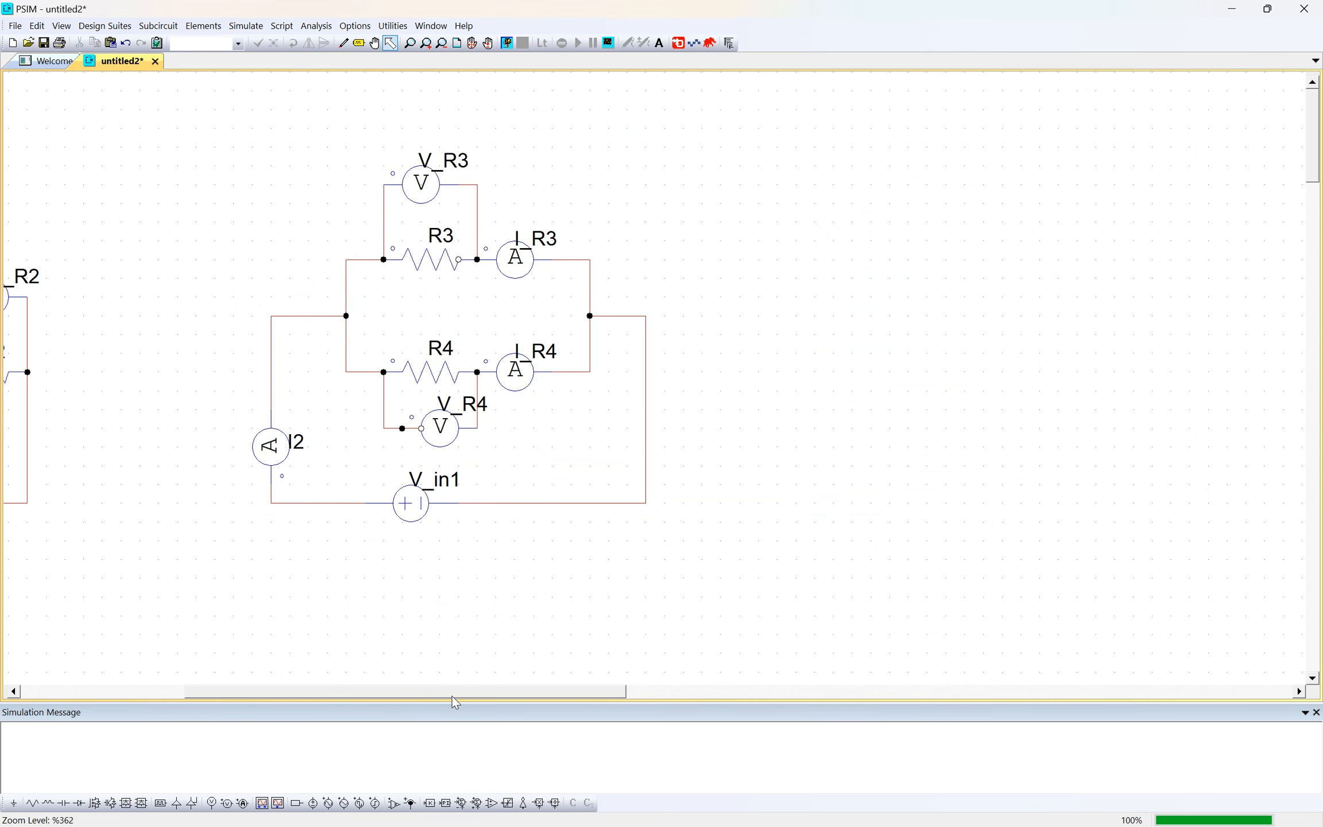
- Bring both circuits into view and save the schematic as mesh_1
{"action": "left_click_drag", "start_coordinate": [452, 694], "coordinate": [169, 653]}
{"action": "left_click", "coordinate": [16, 28]}
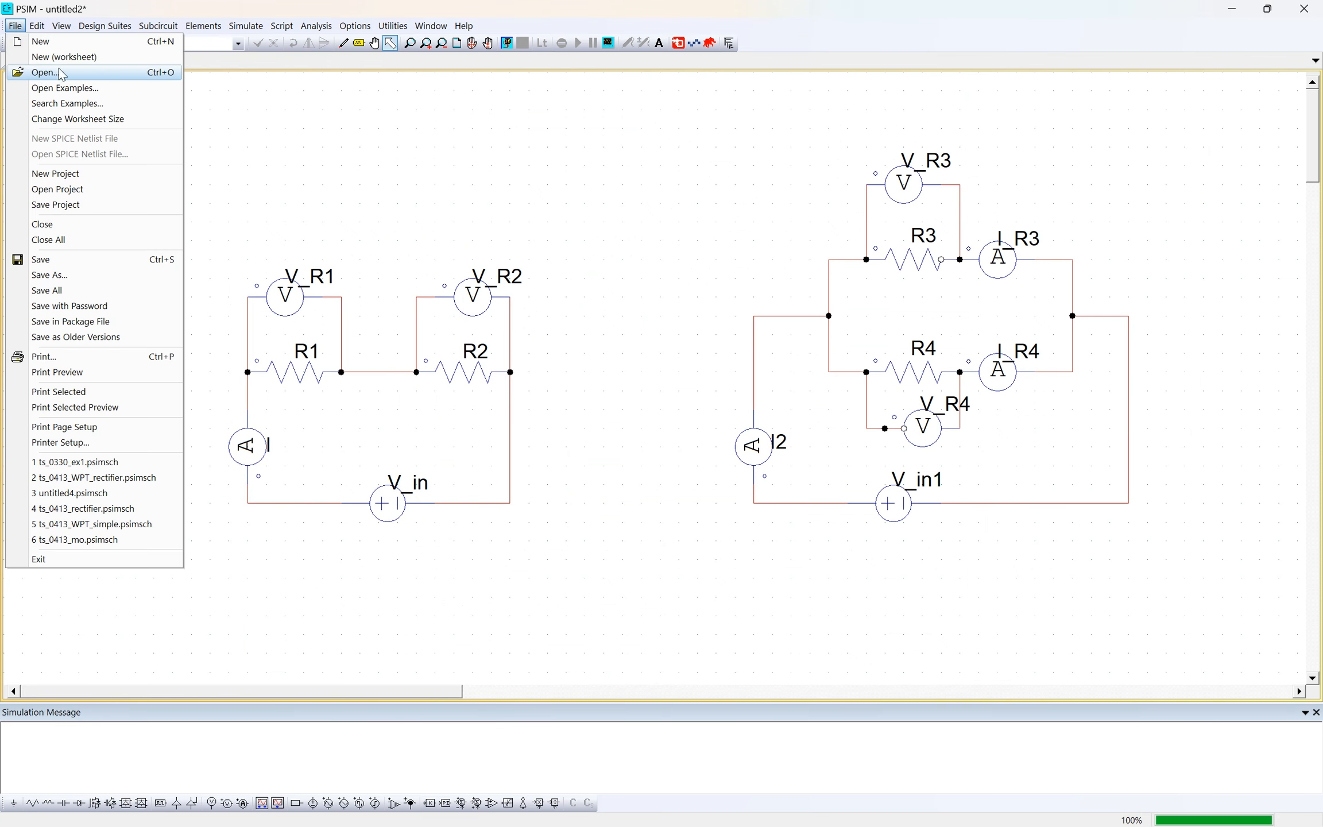
{"action": "left_click", "coordinate": [16, 28]}
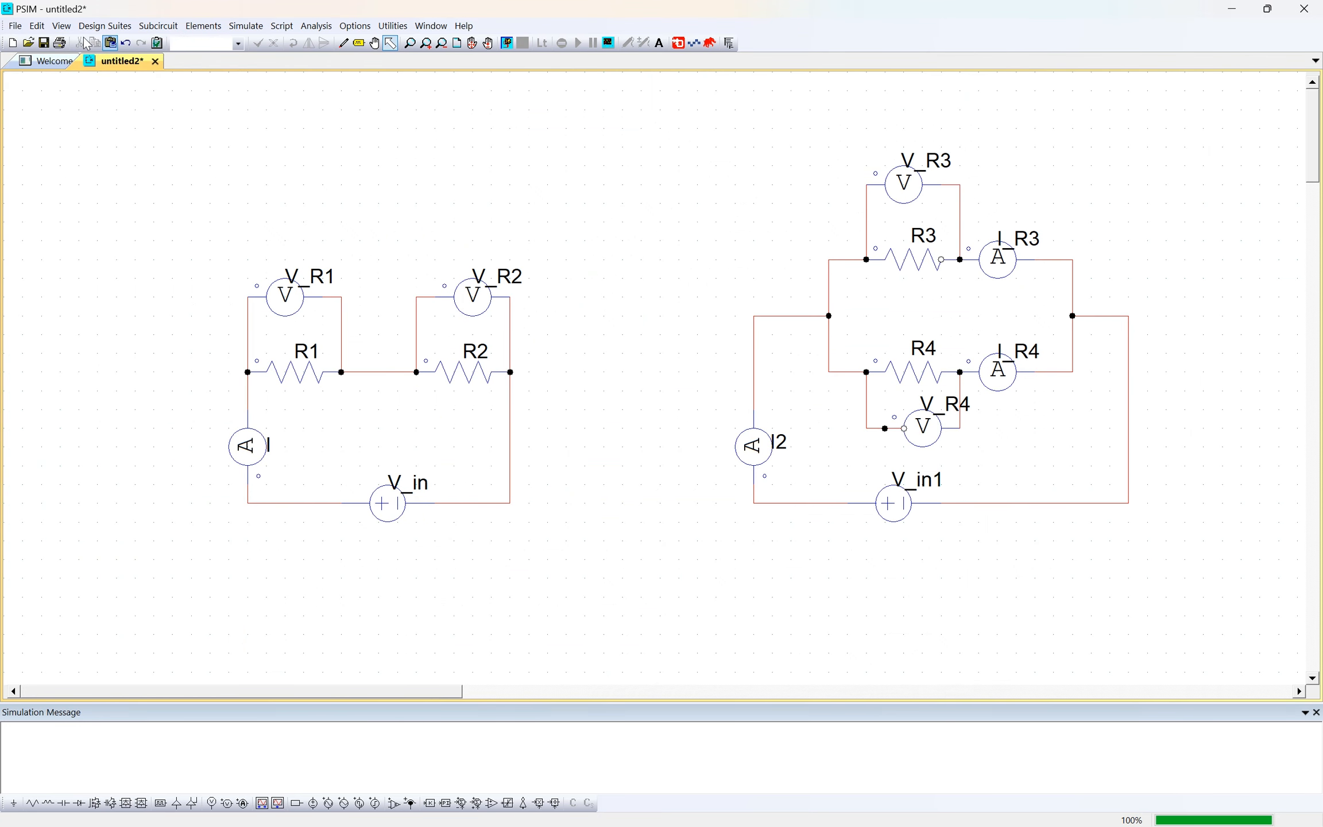
{"action": "left_click", "coordinate": [15, 26]}
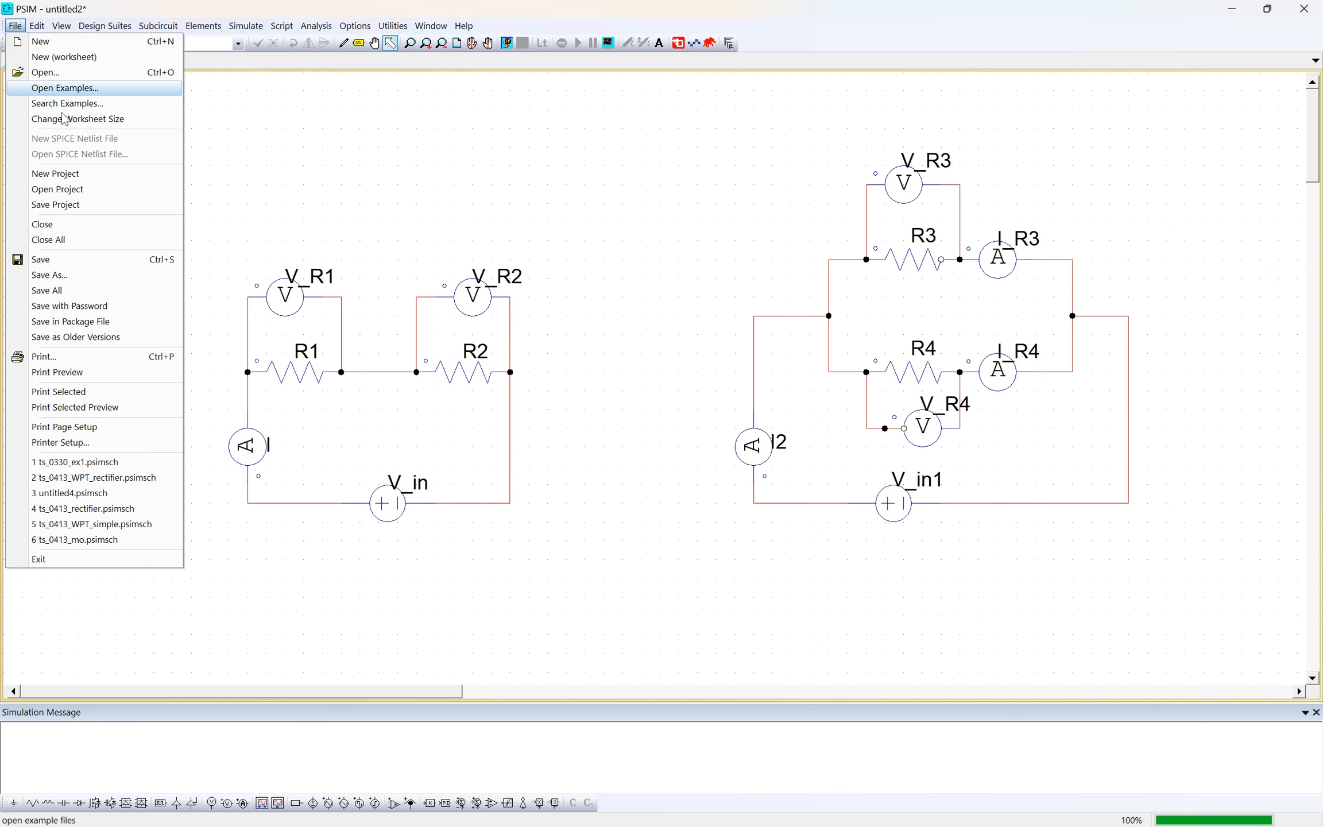
{"action": "left_click", "coordinate": [98, 260]}
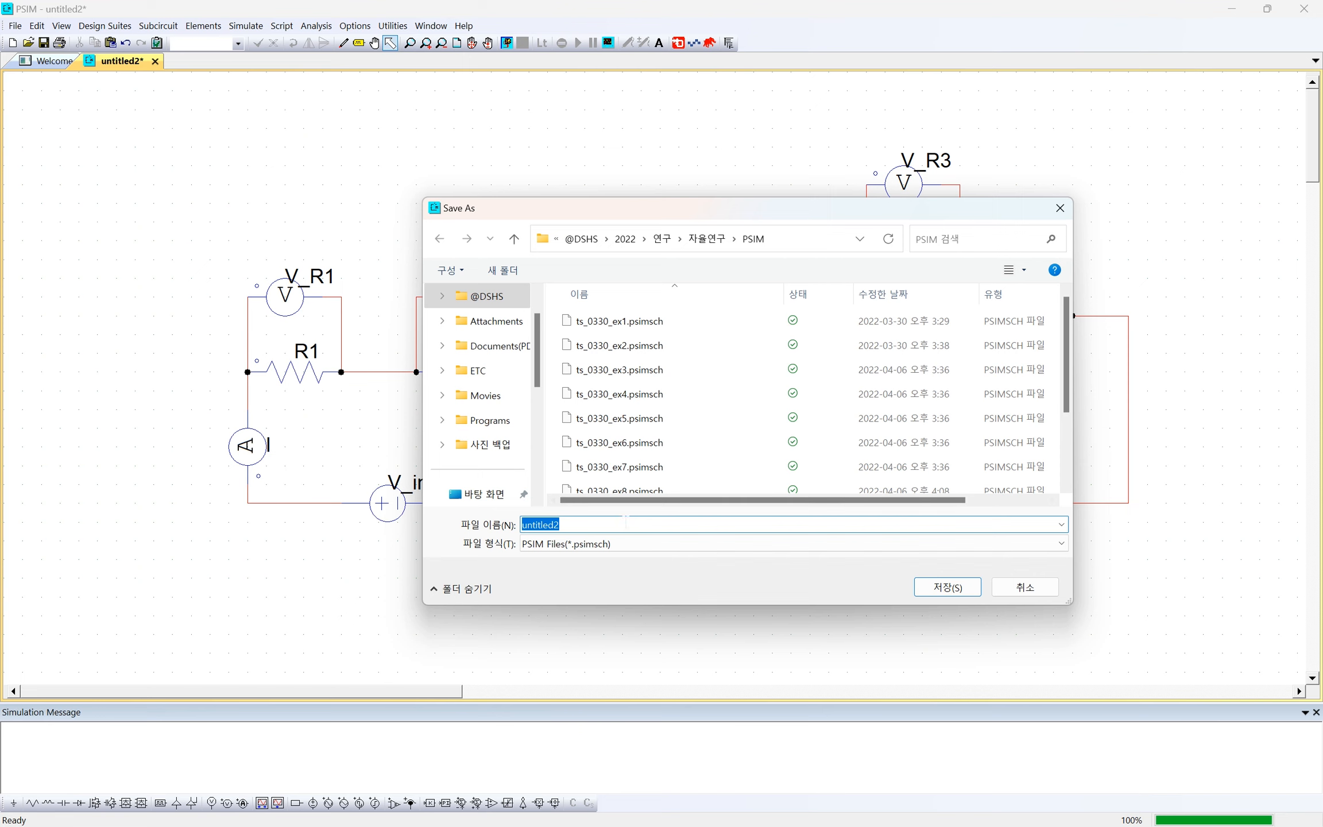
{"action": "type", "text": "mesh_1"}
{"action": "key", "text": "Return"}
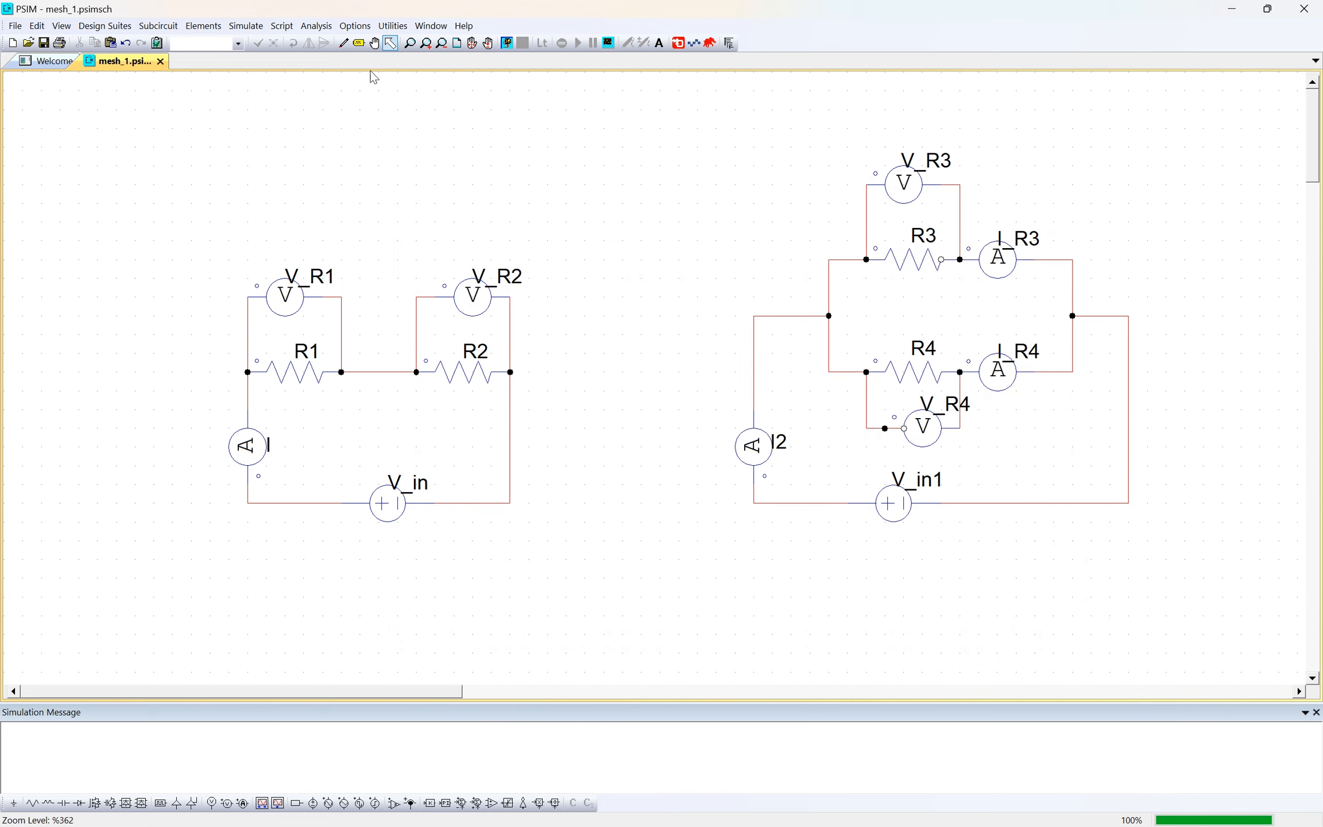
{"action": "key", "text": "super"}
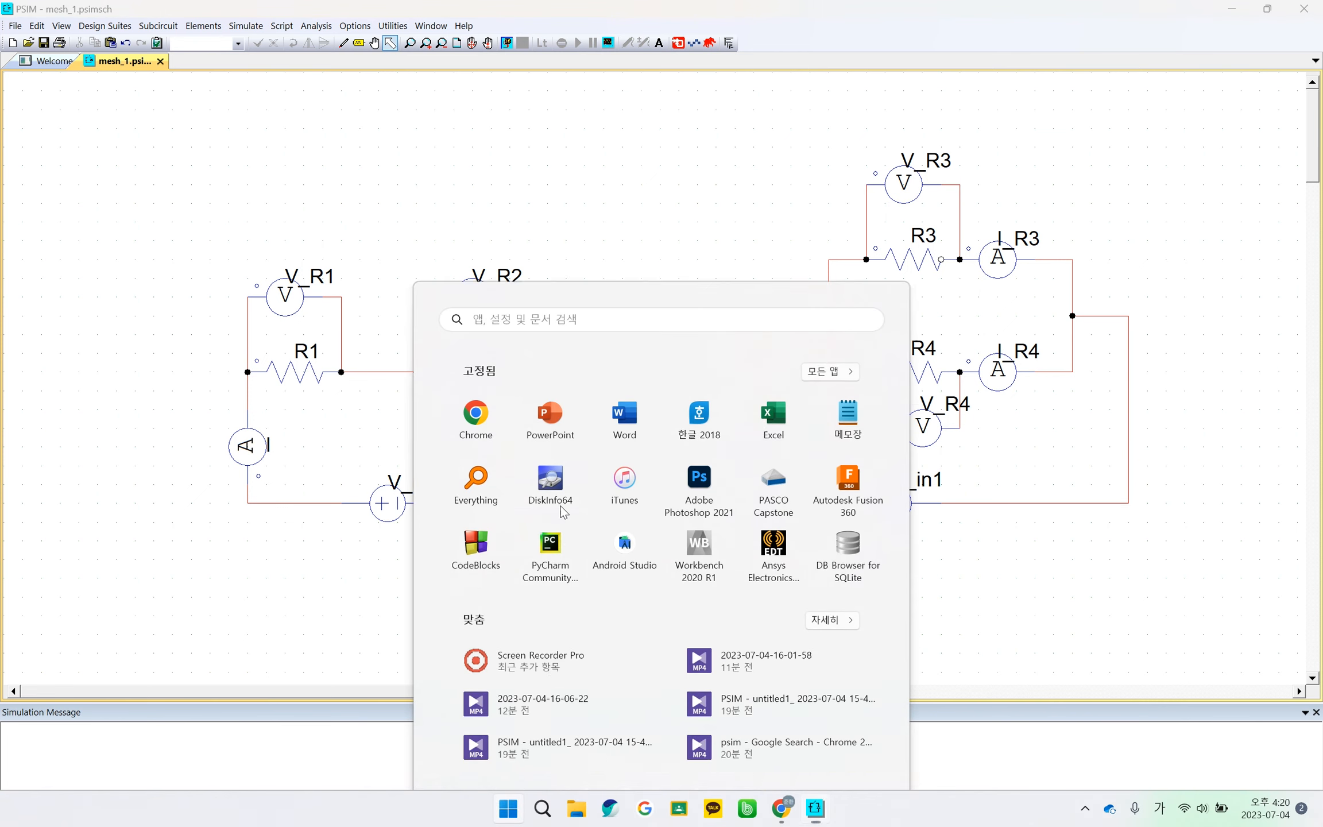
{"action": "key", "text": "super"}
{"action": "left_click_drag", "start_coordinate": [1202, 549], "coordinate": [196, 129]}
{"action": "left_click", "coordinate": [195, 136]}
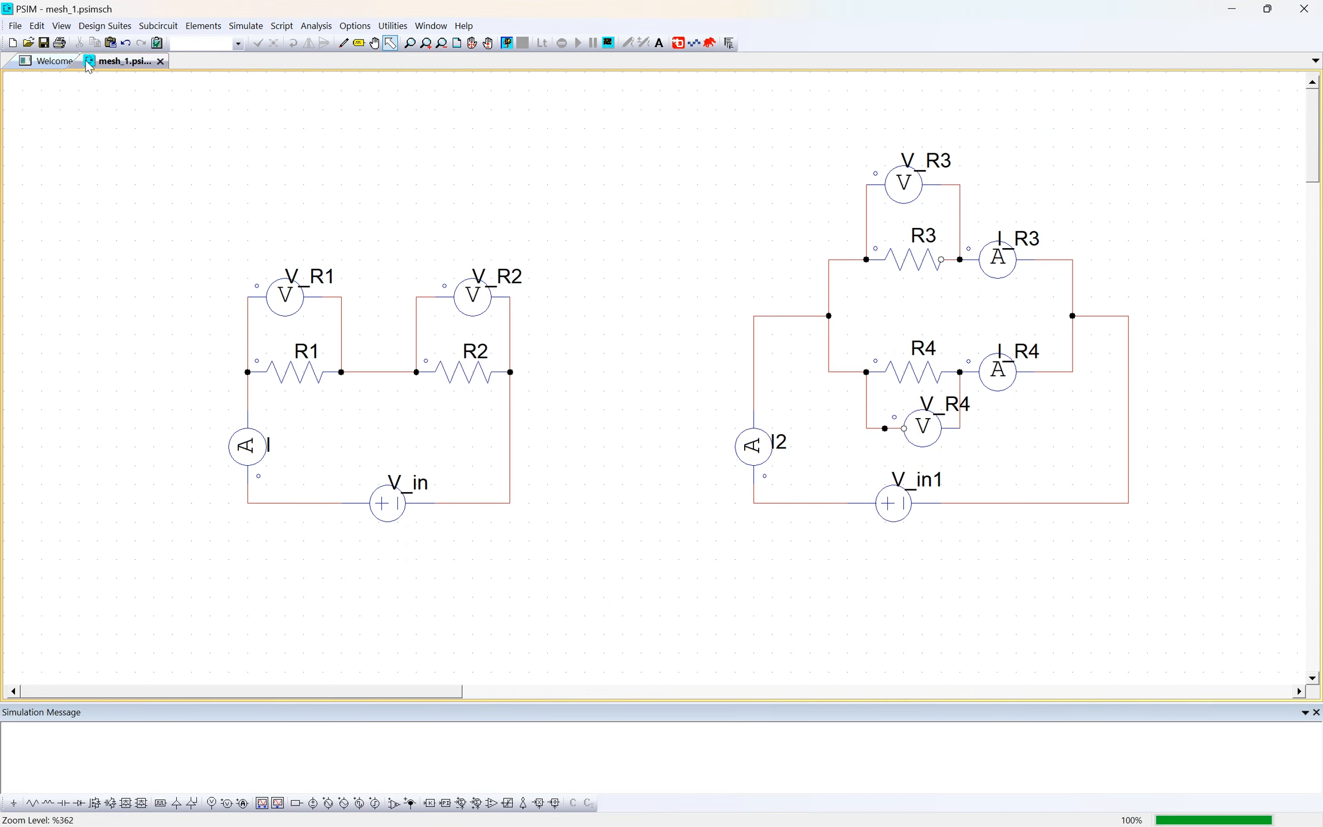
- Create a new blank schematic from the Welcome page
{"action": "left_click", "coordinate": [52, 61]}
{"action": "left_click", "coordinate": [15, 25]}
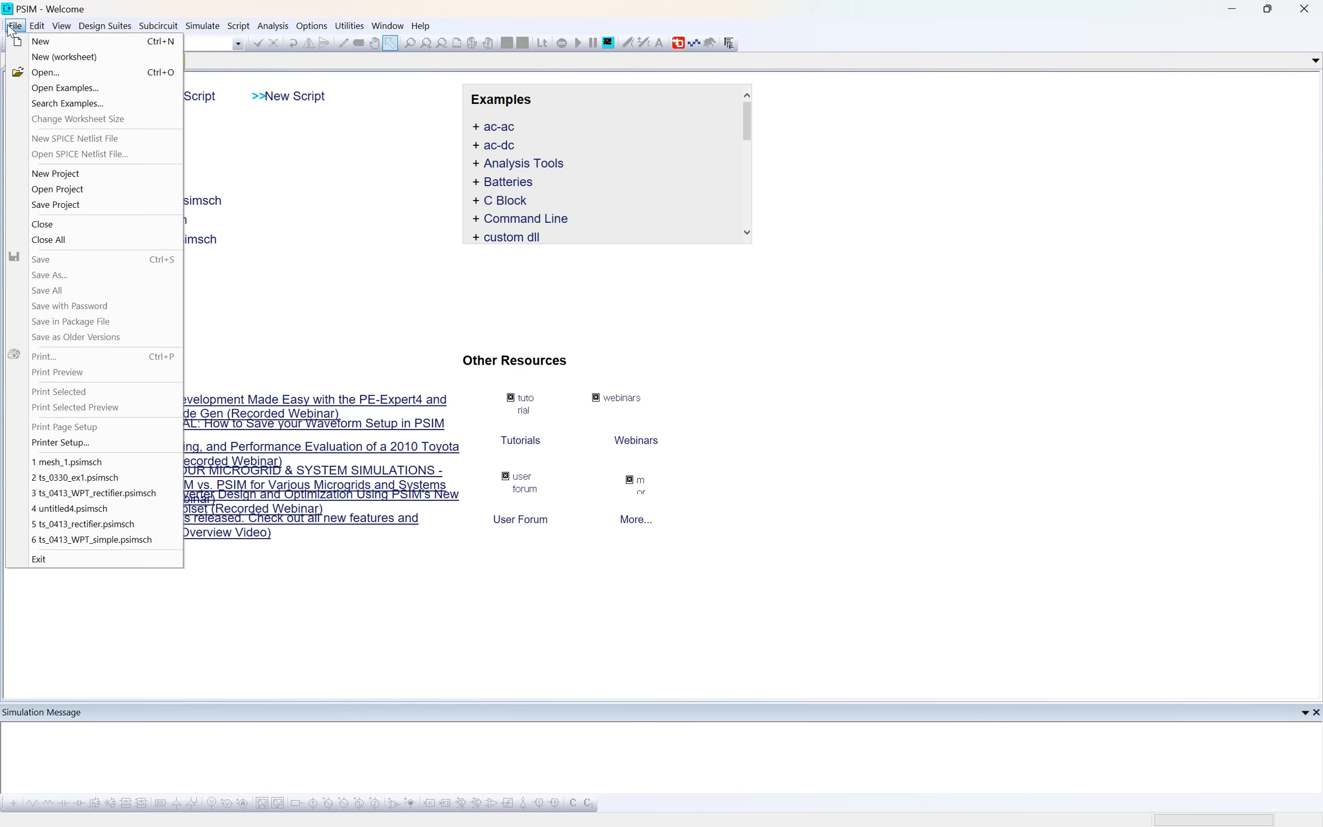
{"action": "left_click", "coordinate": [33, 42]}
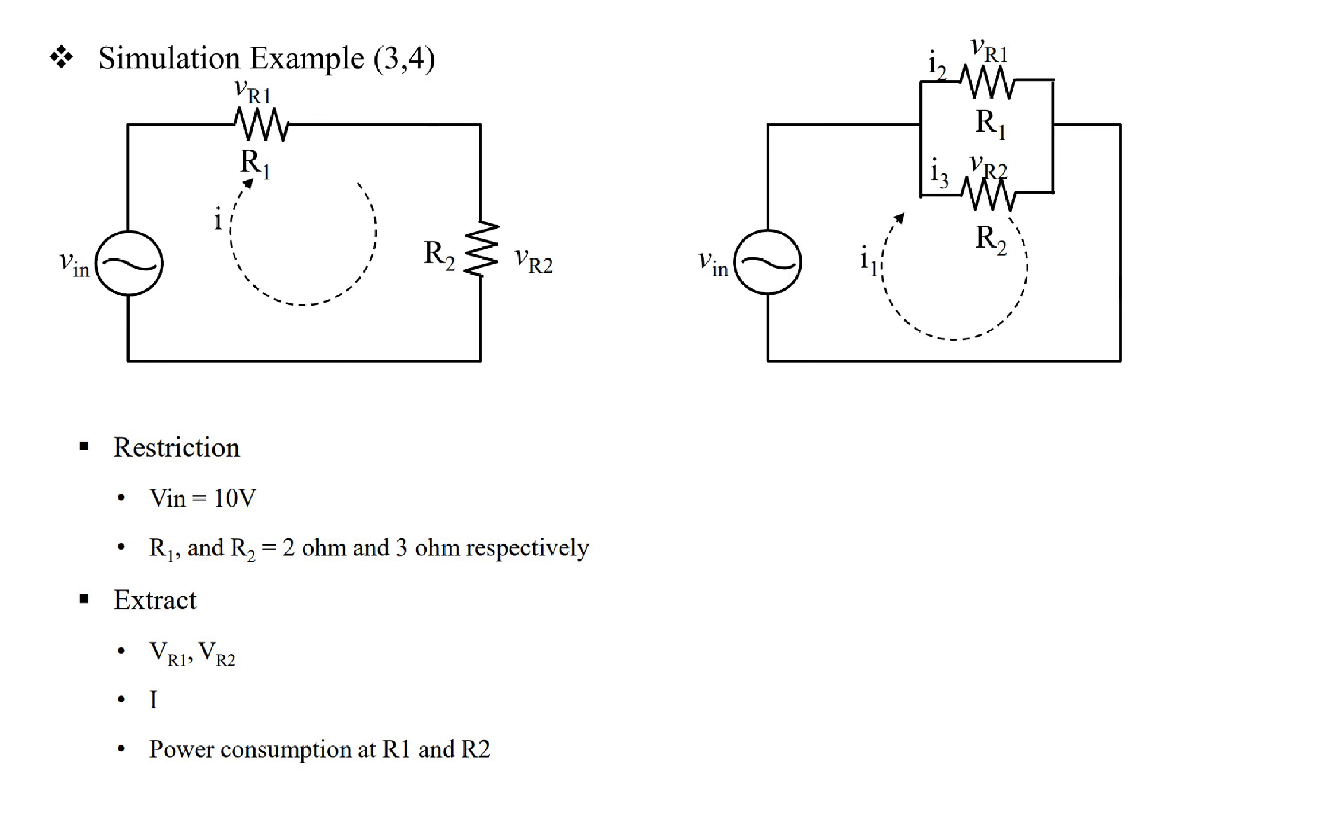
- Copy the series and parallel circuits from mesh_1 and paste them into the new schematic
{"action": "key", "text": "alt+Tab"}
{"action": "left_click_drag", "start_coordinate": [128, 100], "coordinate": [1184, 568]}
{"action": "key", "text": "ctrl+c"}
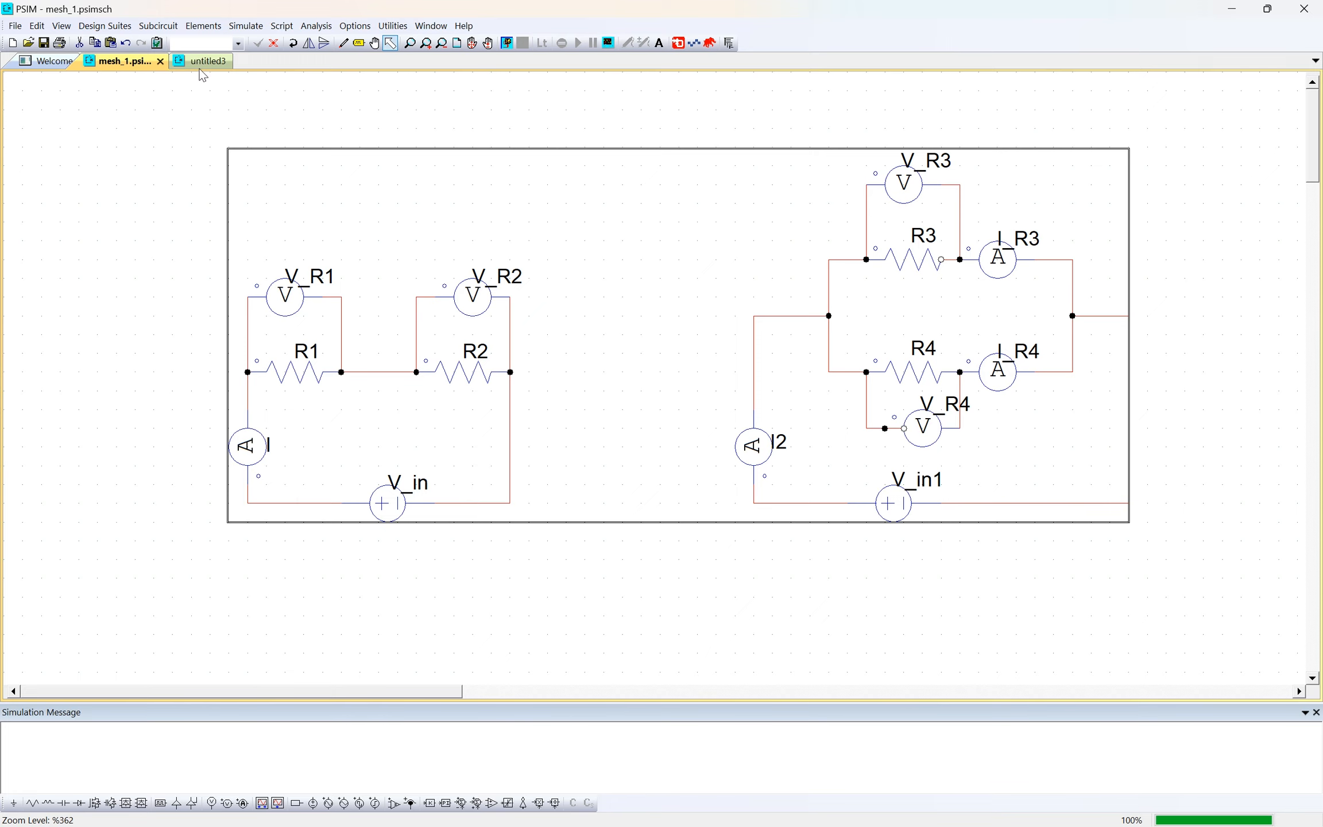
{"action": "left_click", "coordinate": [204, 62]}
{"action": "key", "text": "ctrl+v"}
{"action": "left_click", "coordinate": [464, 321]}
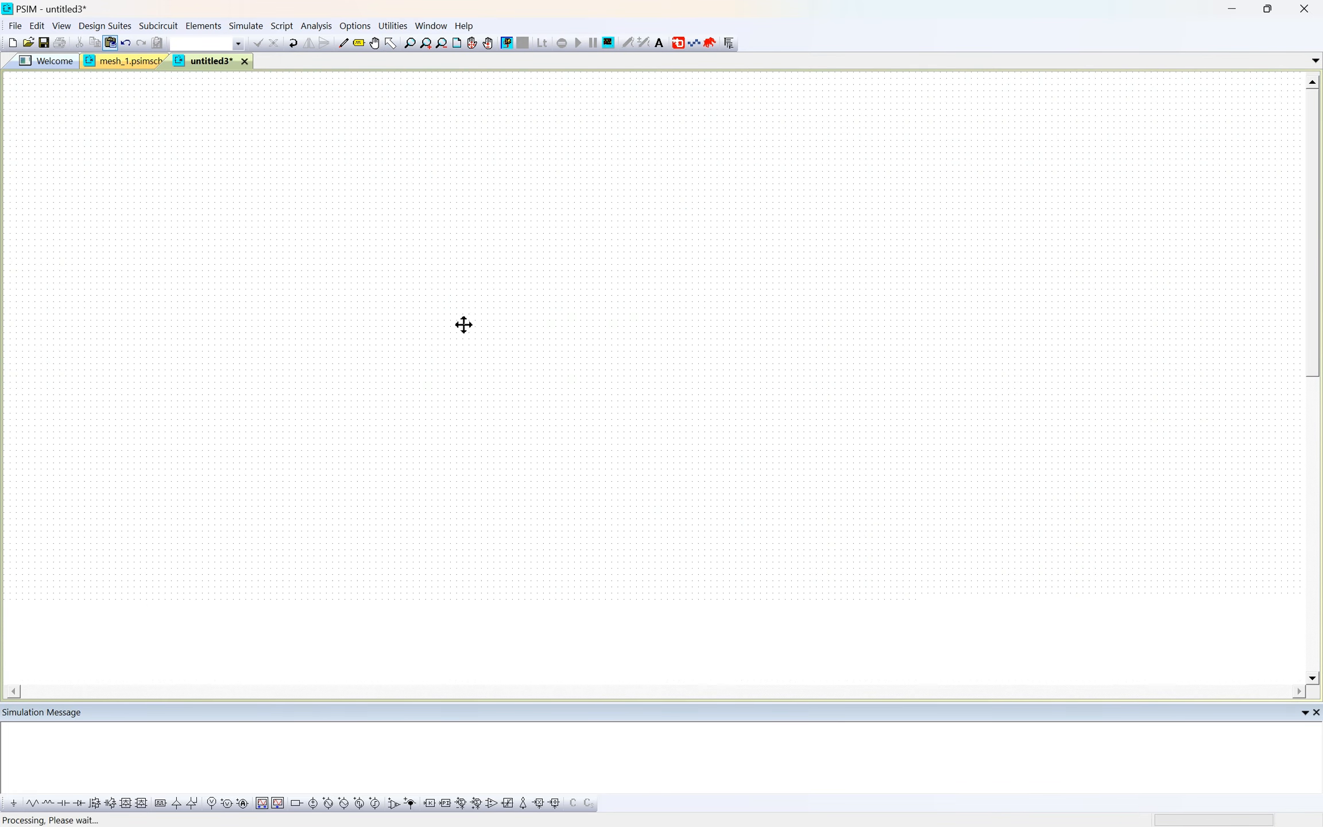
{"action": "left_click", "coordinate": [370, 402]}
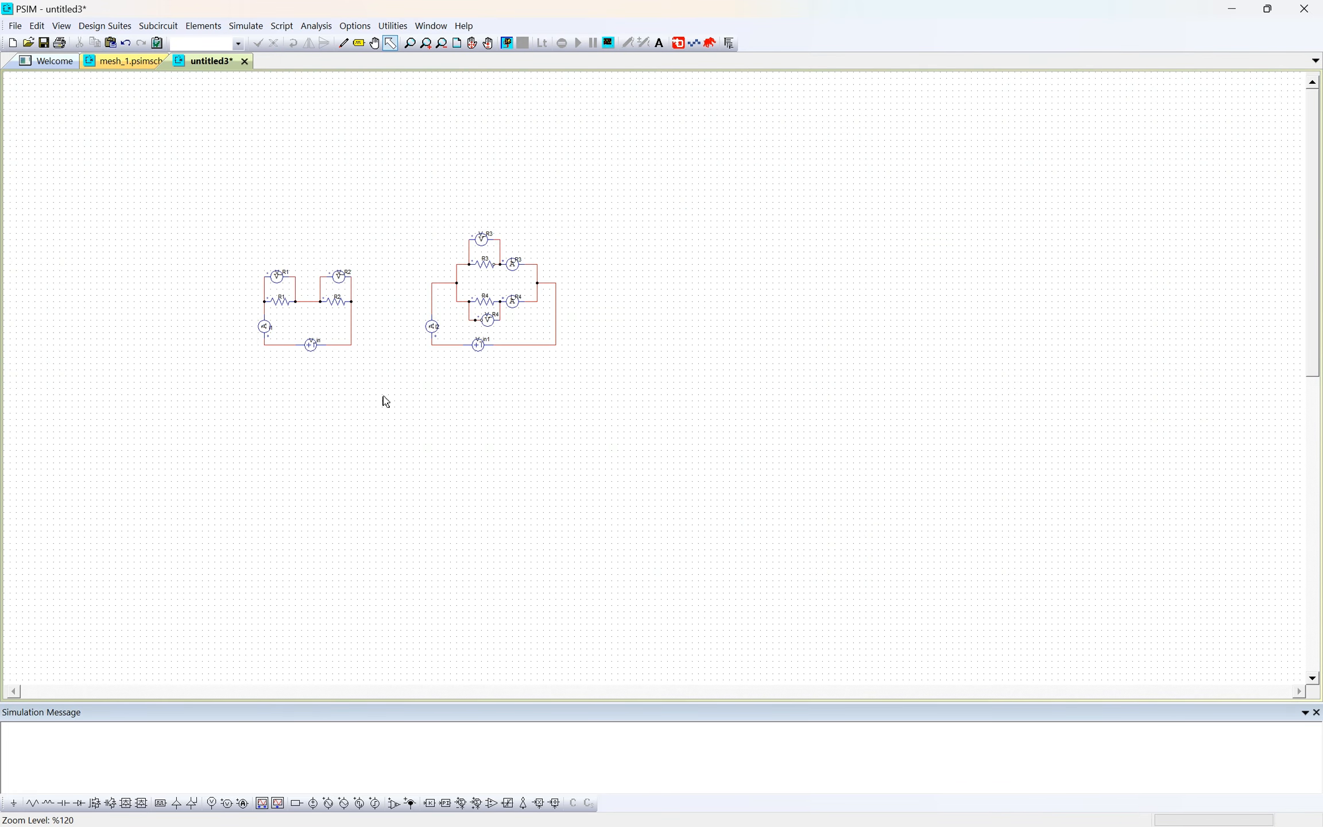
- Delete the DC voltage sources V_in and V_in1 from the two pasted circuits
{"action": "scroll", "coordinate": [379, 390], "scroll_direction": "up", "scroll_amount": 4}
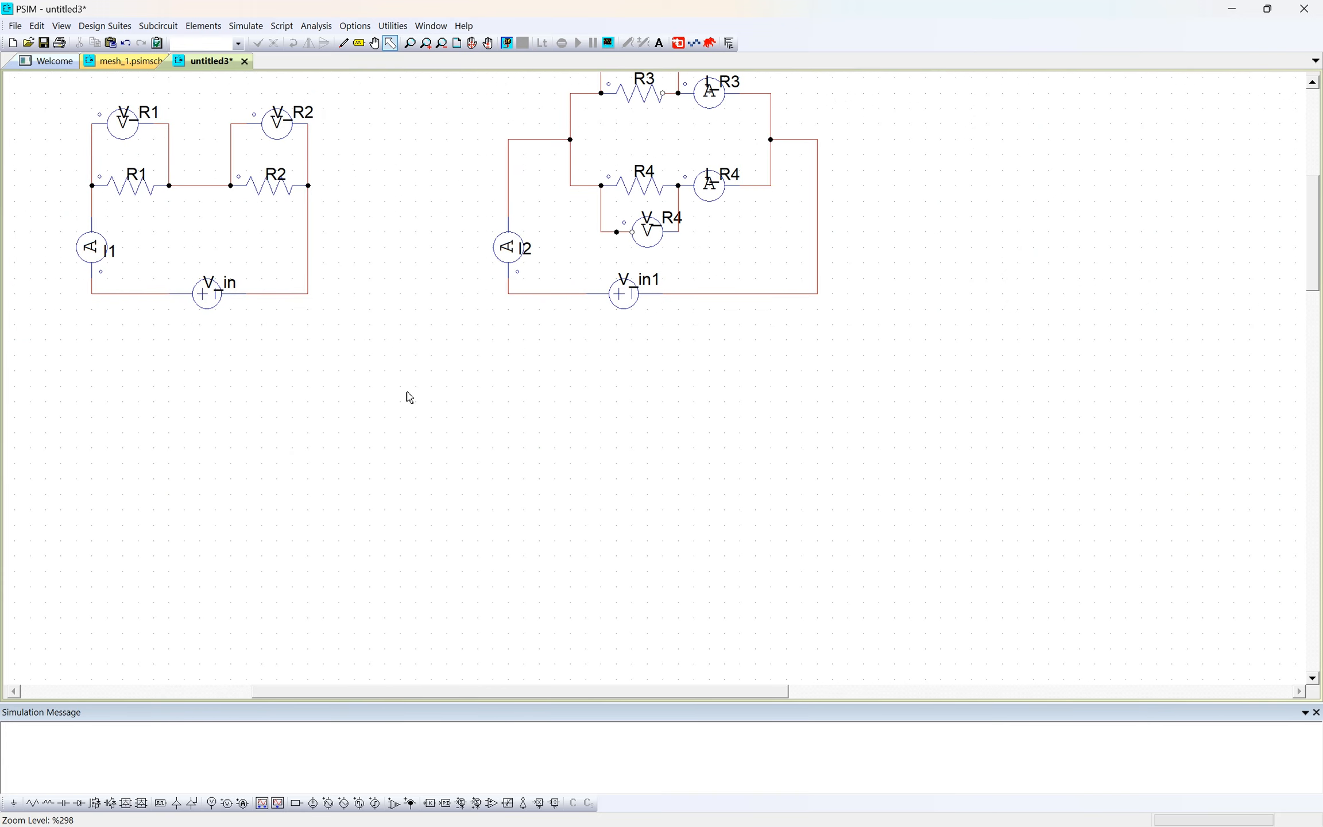
{"action": "scroll", "coordinate": [410, 399], "scroll_direction": "up", "scroll_amount": 3}
{"action": "left_click_drag", "start_coordinate": [379, 380], "coordinate": [594, 593]}
{"action": "scroll", "coordinate": [561, 531], "scroll_direction": "up", "scroll_amount": 1}
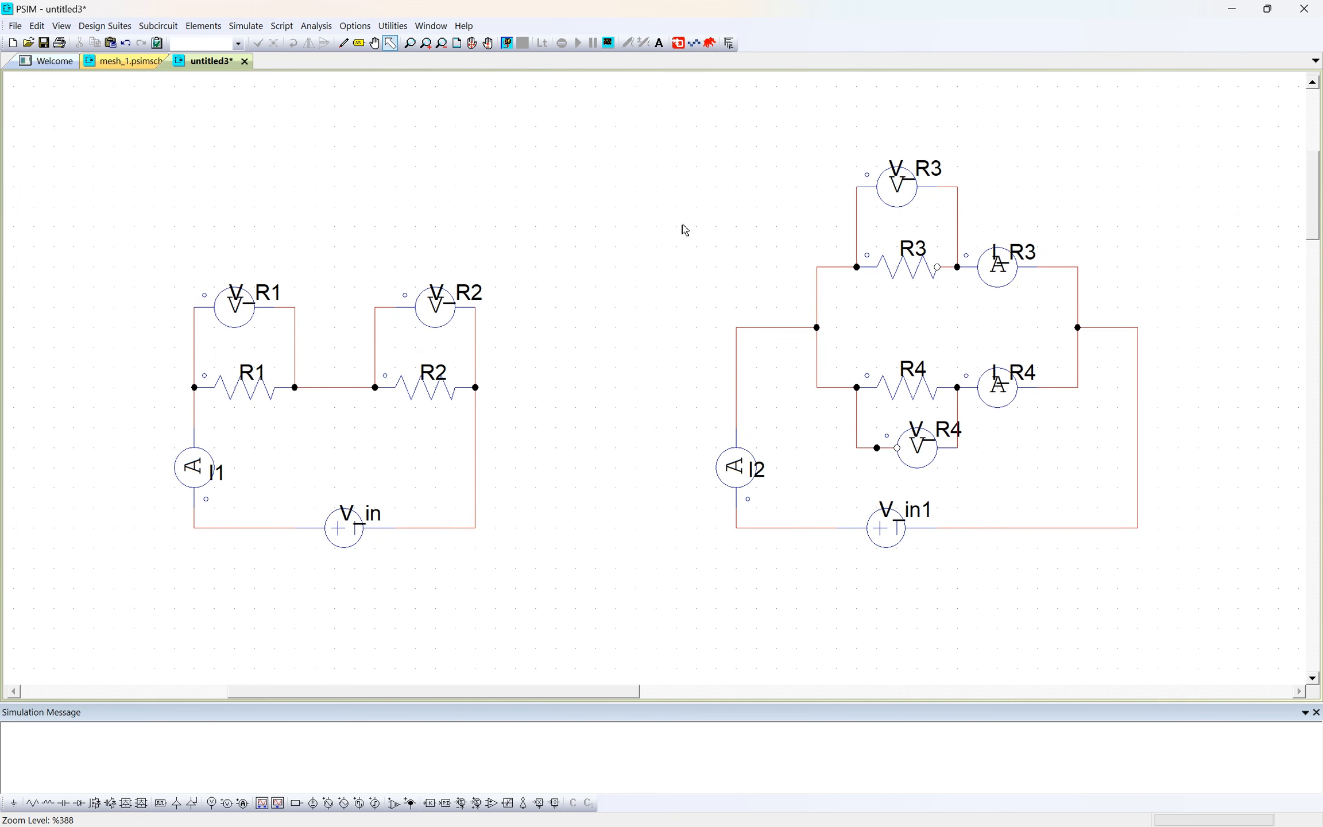
{"action": "left_click_drag", "start_coordinate": [638, 251], "coordinate": [581, 241]}
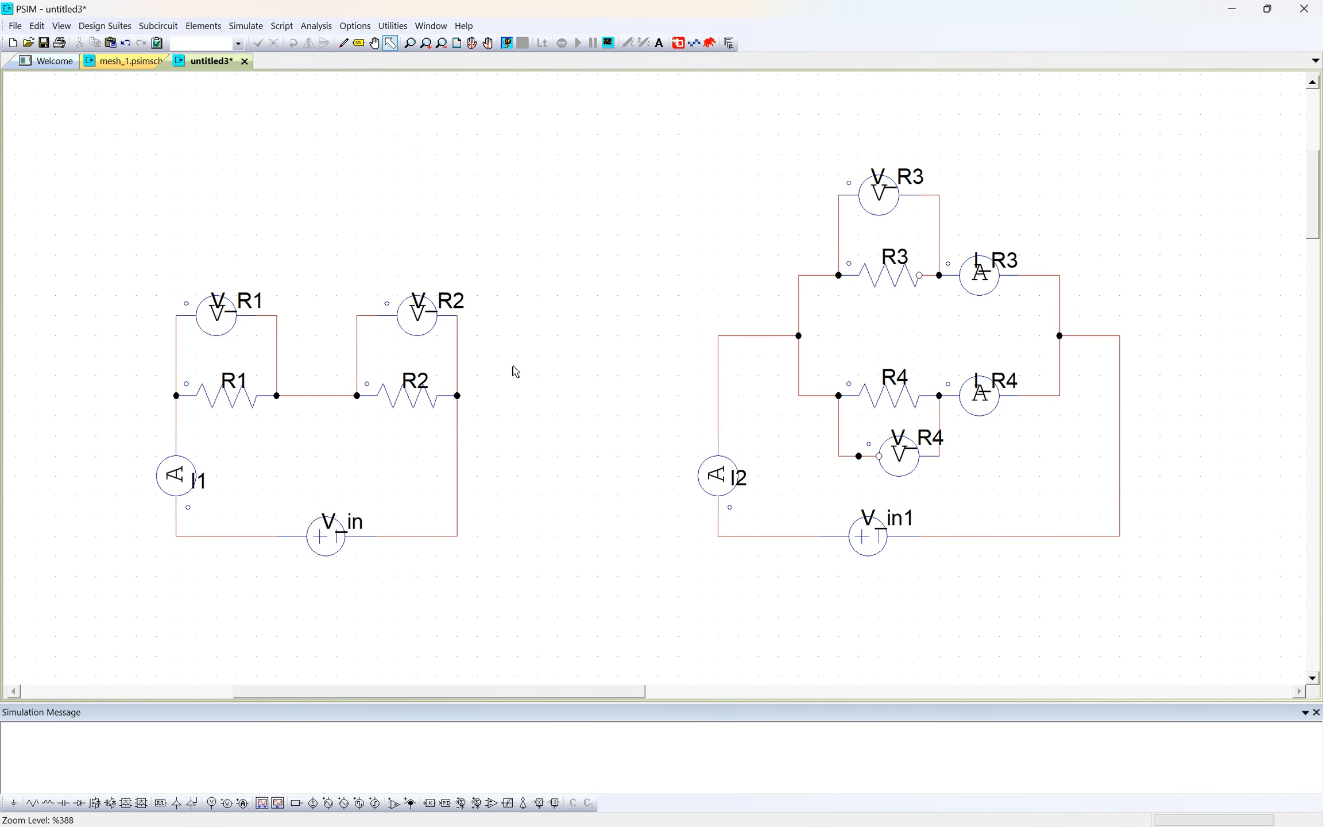
{"action": "left_click_drag", "start_coordinate": [79, 119], "coordinate": [1170, 618]}
{"action": "left_click", "coordinate": [1169, 618]}
{"action": "left_click", "coordinate": [325, 539]}
{"action": "key", "text": "Delete"}
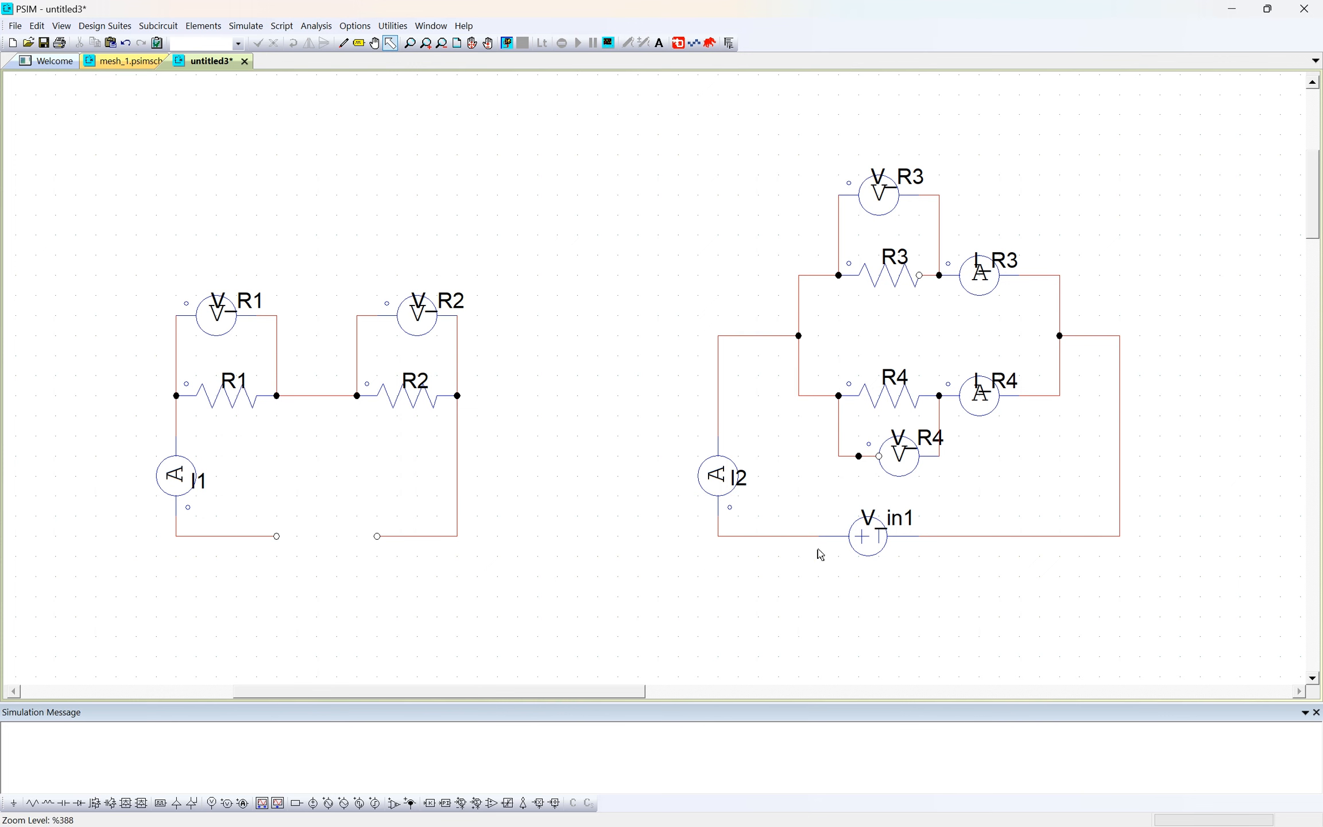
{"action": "left_click", "coordinate": [857, 541]}
{"action": "key", "text": "Delete"}
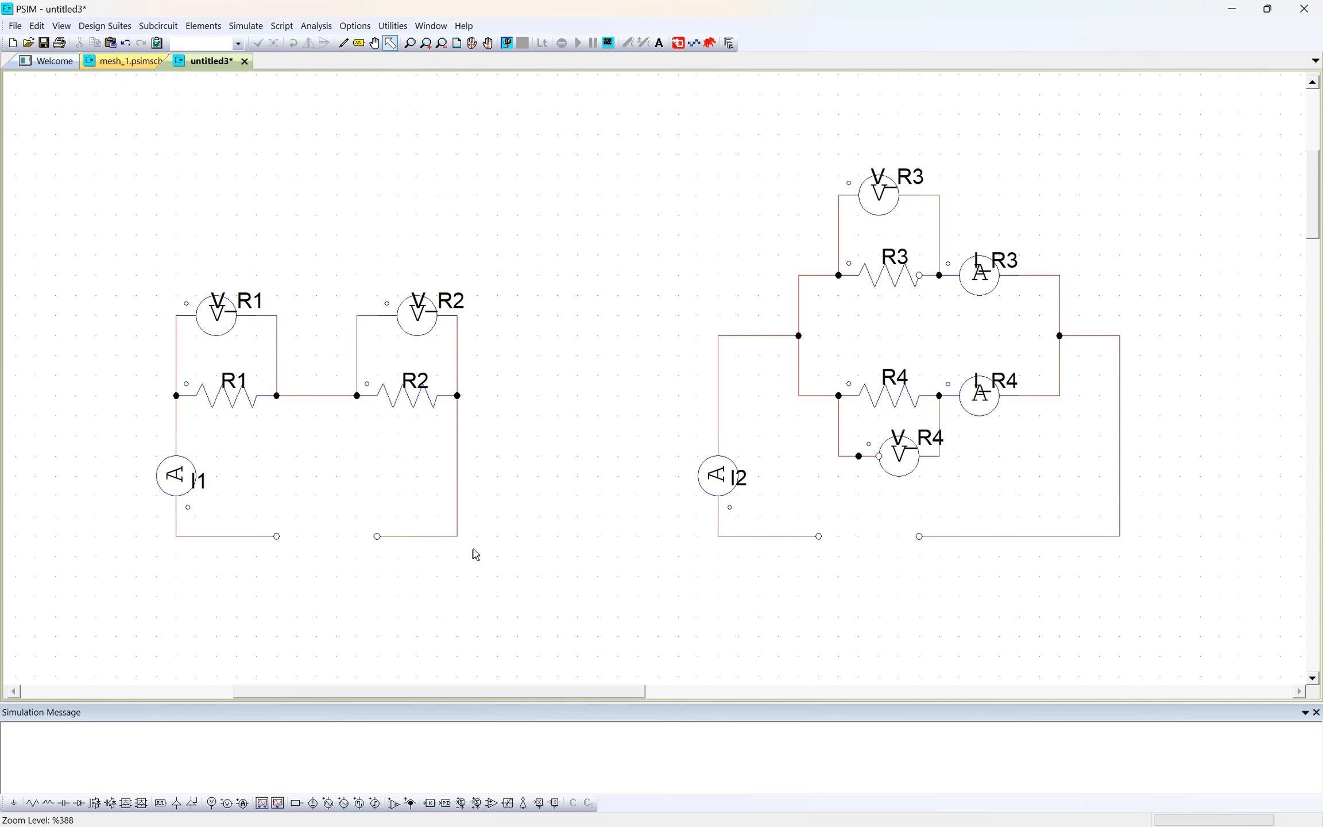
- Place a horizontal sinusoidal voltage source in the open source gap of both the series and the parallel circuit
{"action": "left_click", "coordinate": [376, 536]}
{"action": "left_click", "coordinate": [203, 26]}
{"action": "left_click", "coordinate": [464, 198]}
{"action": "left_click", "coordinate": [330, 804]}
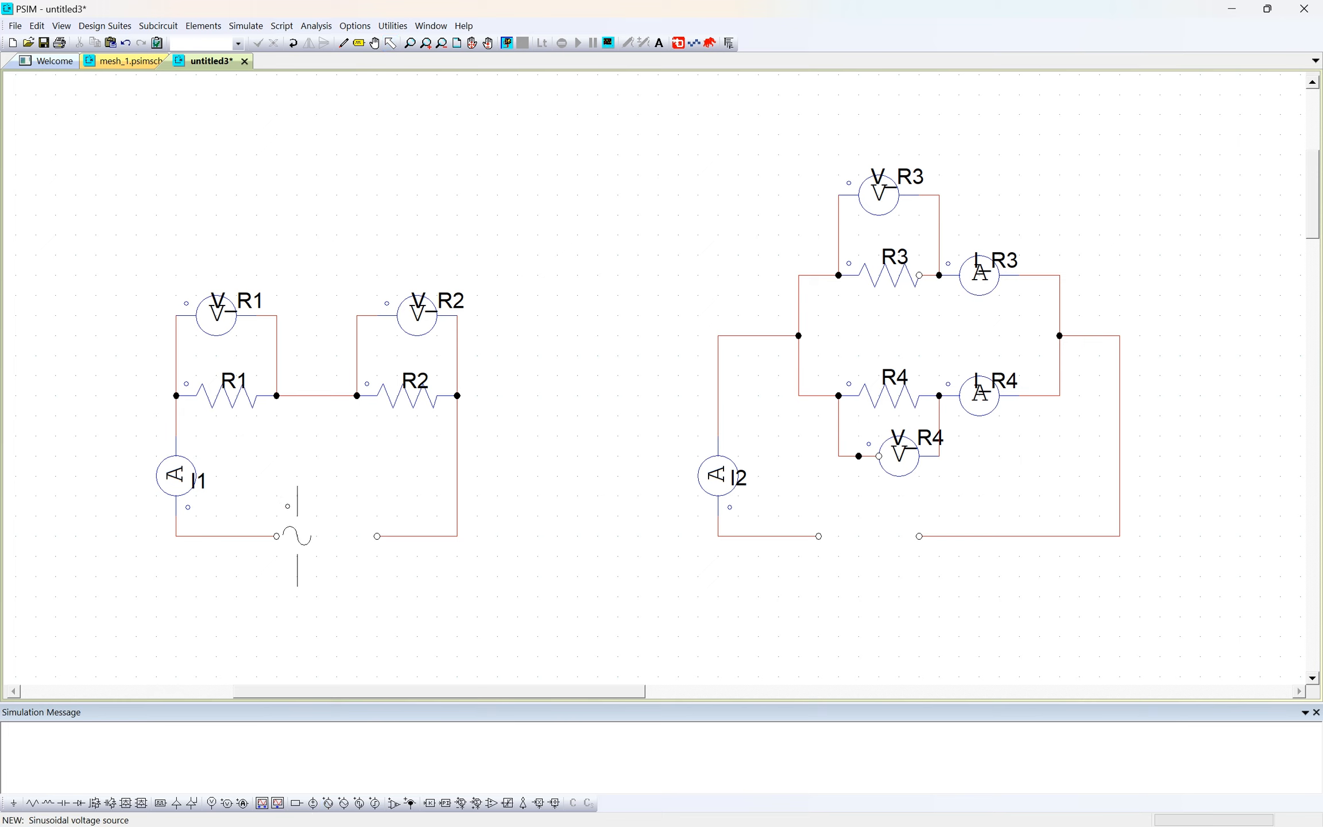
{"action": "right_click", "coordinate": [307, 529]}
{"action": "right_click", "coordinate": [318, 536]}
{"action": "right_click", "coordinate": [321, 536]}
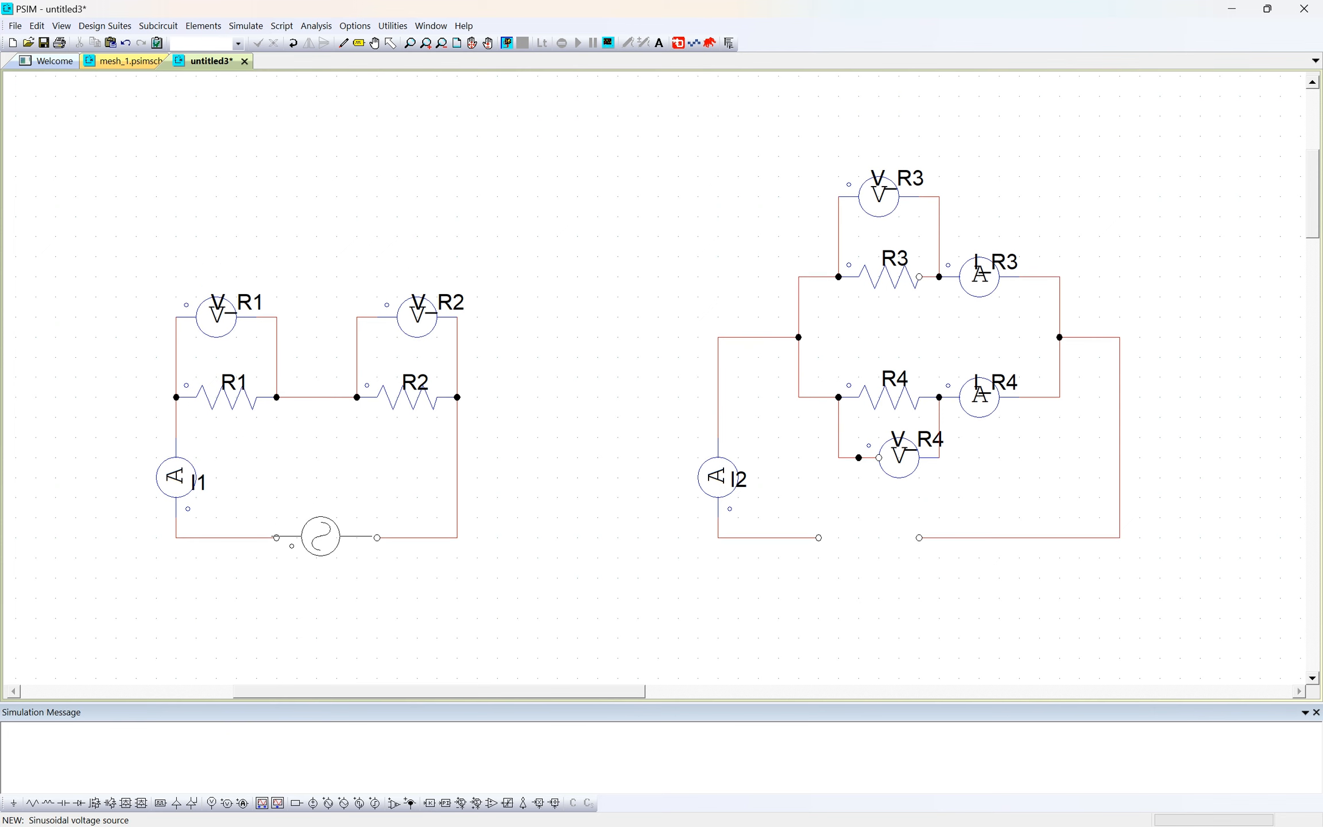
{"action": "left_click", "coordinate": [326, 538]}
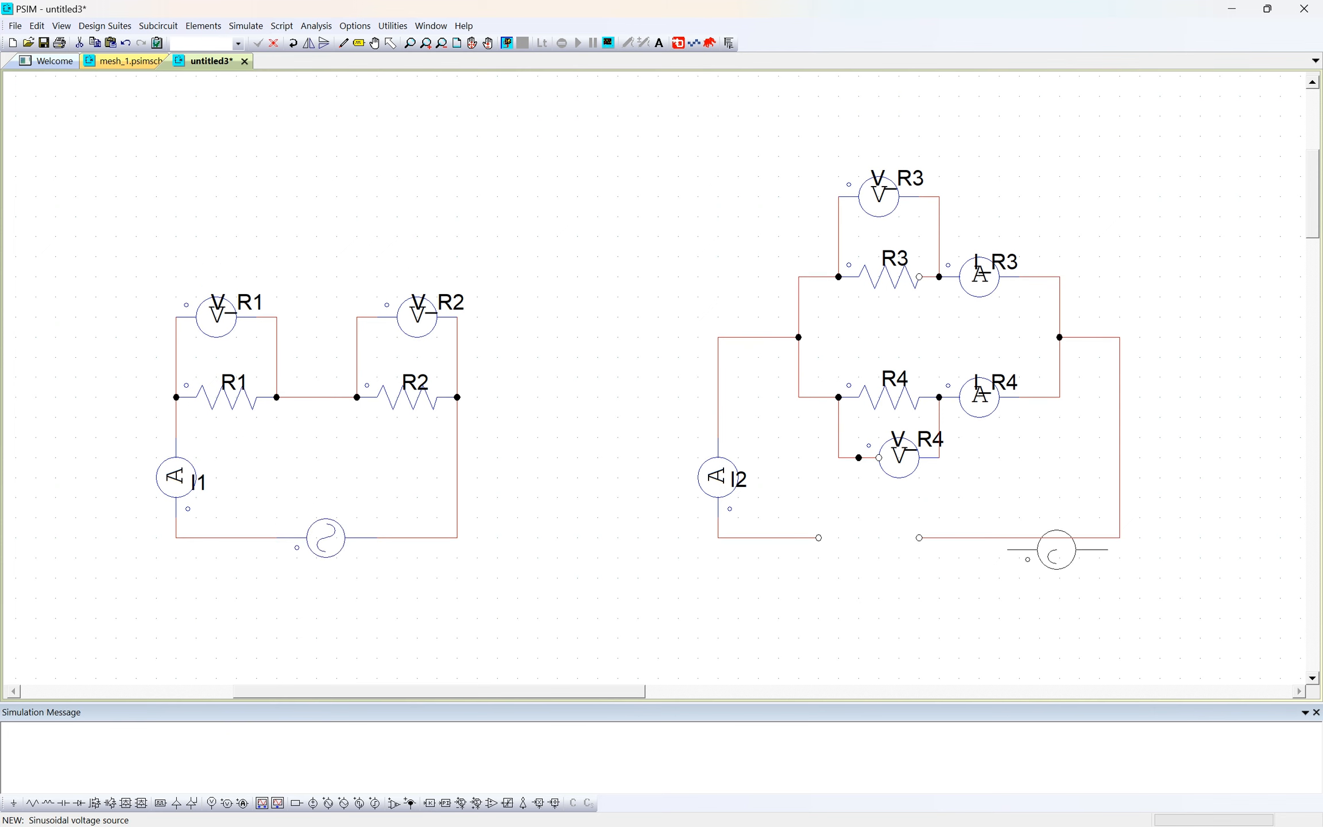
{"action": "left_click", "coordinate": [868, 537]}
{"action": "key", "text": "Escape"}
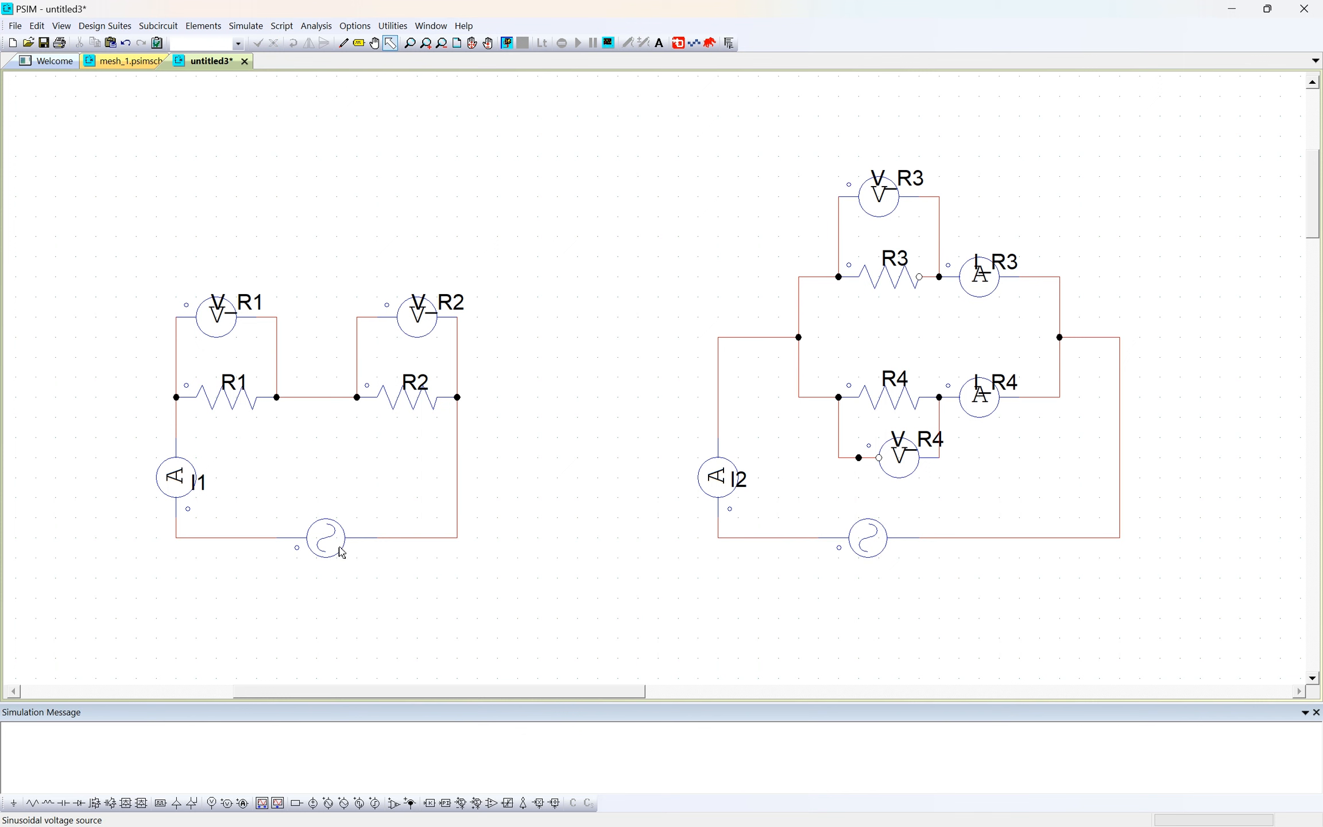
- Display the name V1 of the series circuit's sinusoidal voltage source on the schematic
{"action": "double_click", "coordinate": [325, 538]}
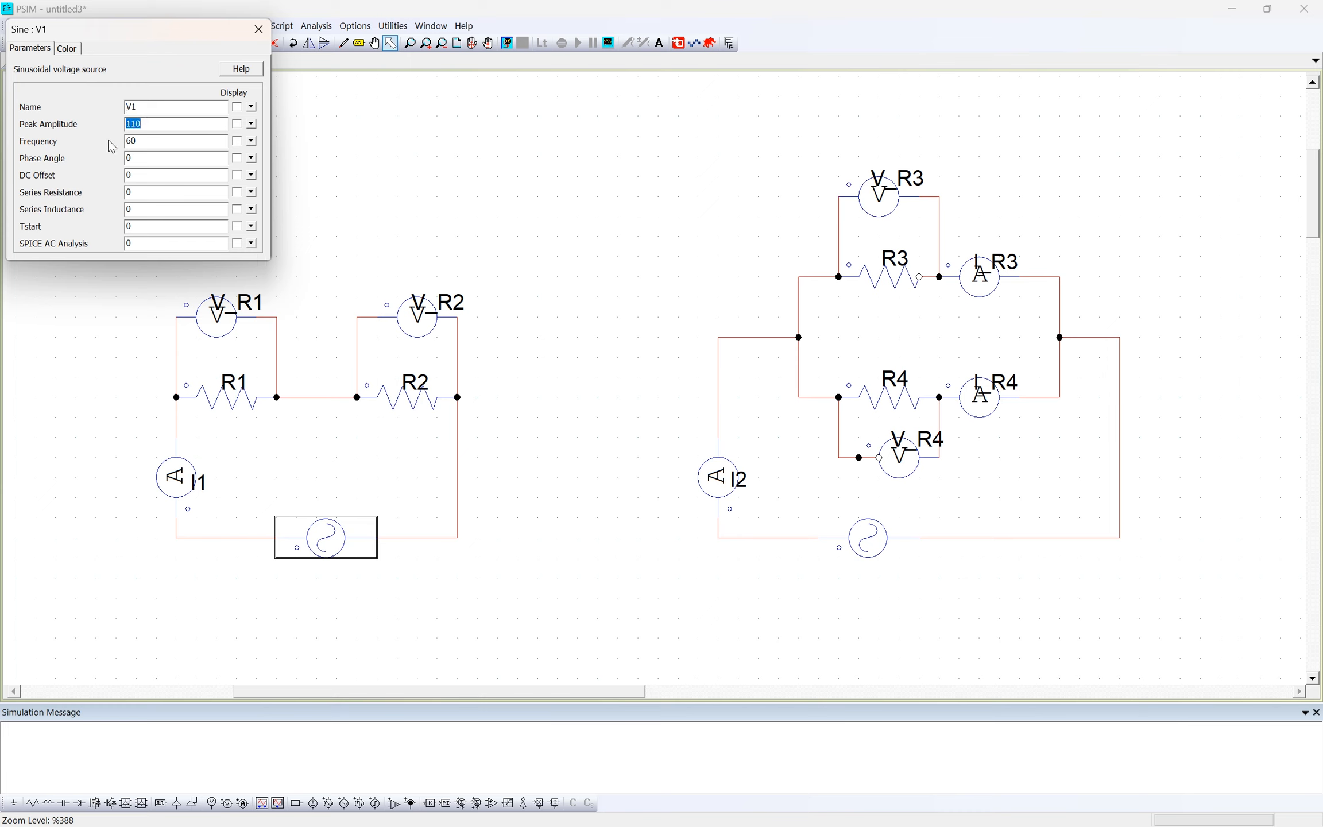
{"action": "type", "text": "1"}
{"action": "left_click", "coordinate": [237, 107]}
{"action": "left_click", "coordinate": [173, 145]}
{"action": "left_click", "coordinate": [259, 35]}
- Display the name V2 of the parallel circuit's sinusoidal voltage source on the schematic
{"action": "double_click", "coordinate": [868, 537]}
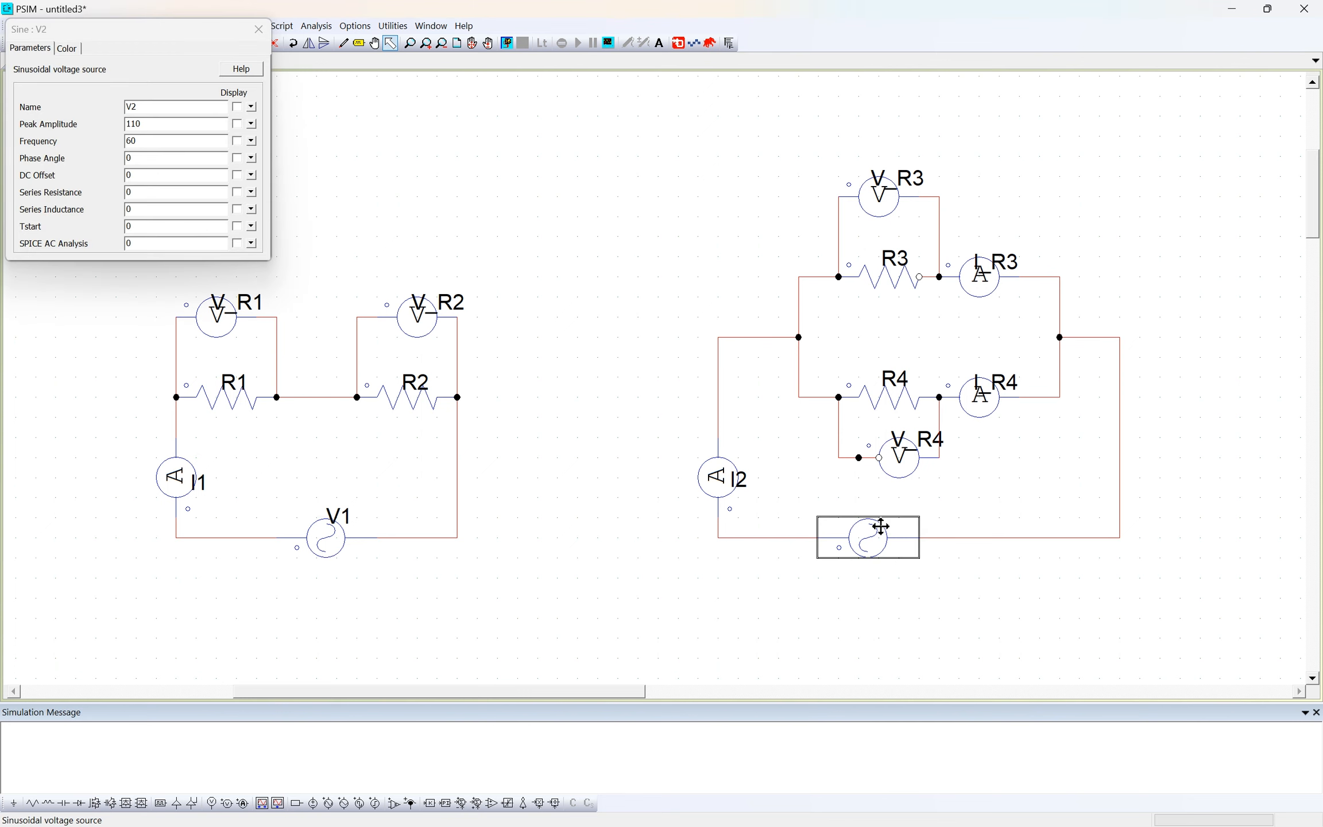
{"action": "left_click", "coordinate": [237, 107]}
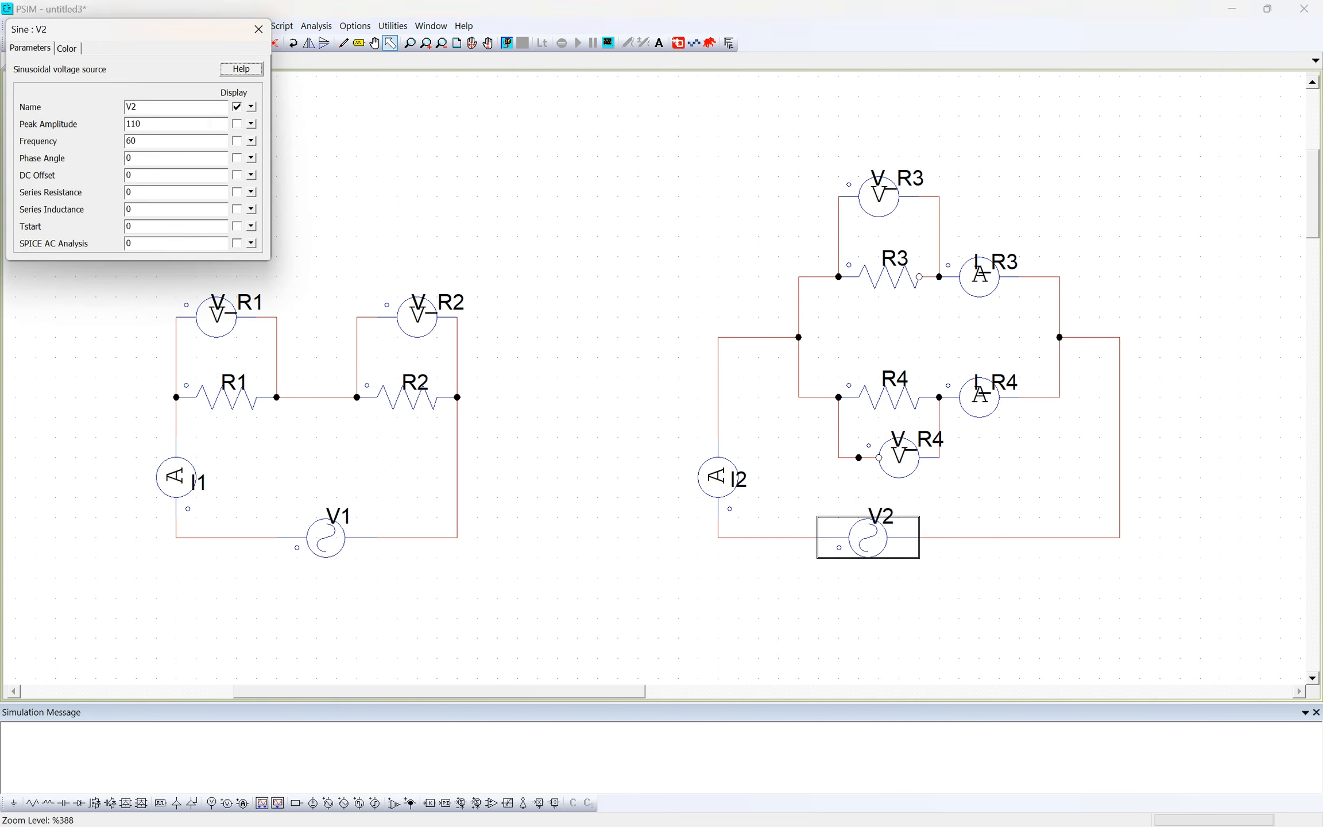
{"action": "key", "text": "Return"}
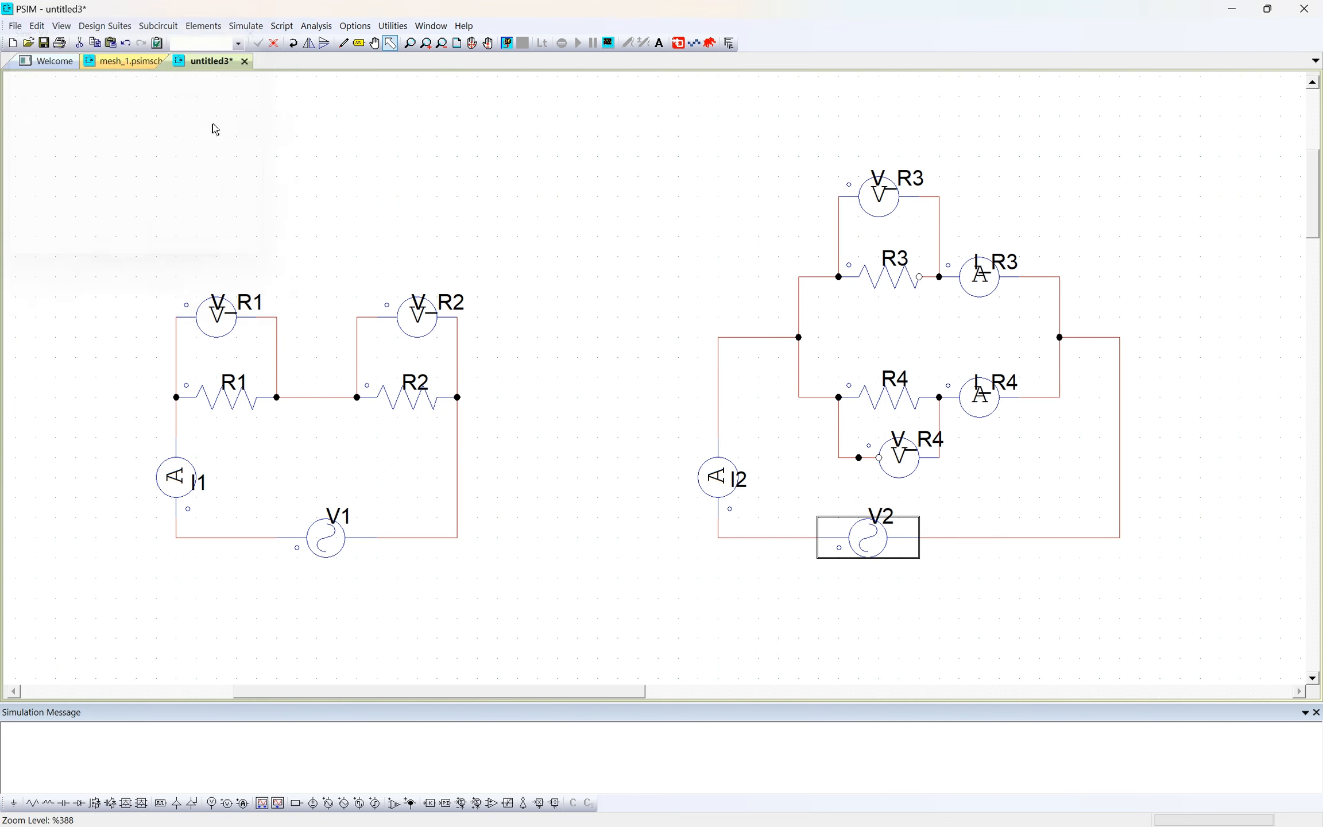
- Run the simulation of the series and parallel circuits with their sinusoidal voltage sources
{"action": "left_click", "coordinate": [518, 438]}
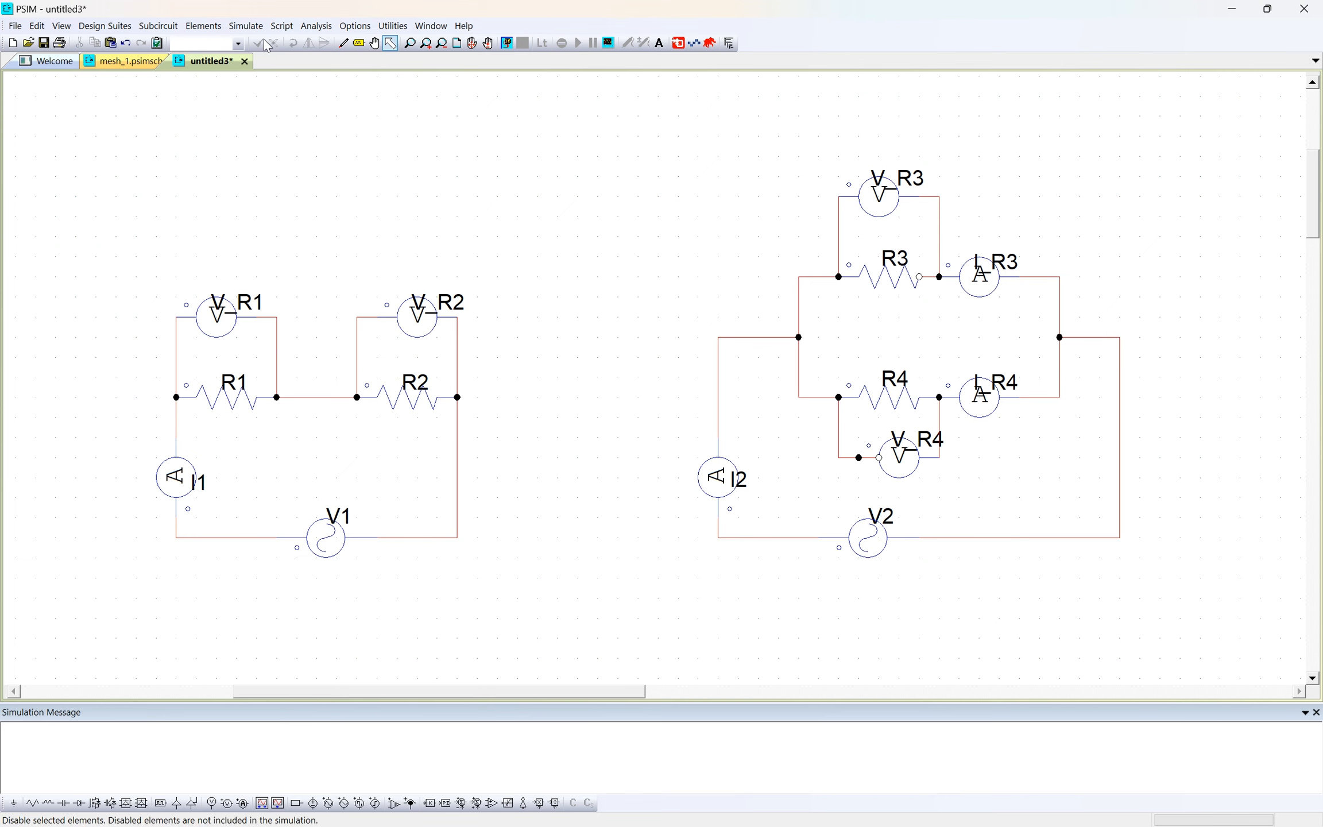
{"action": "left_click", "coordinate": [246, 25]}
{"action": "left_click", "coordinate": [270, 56]}
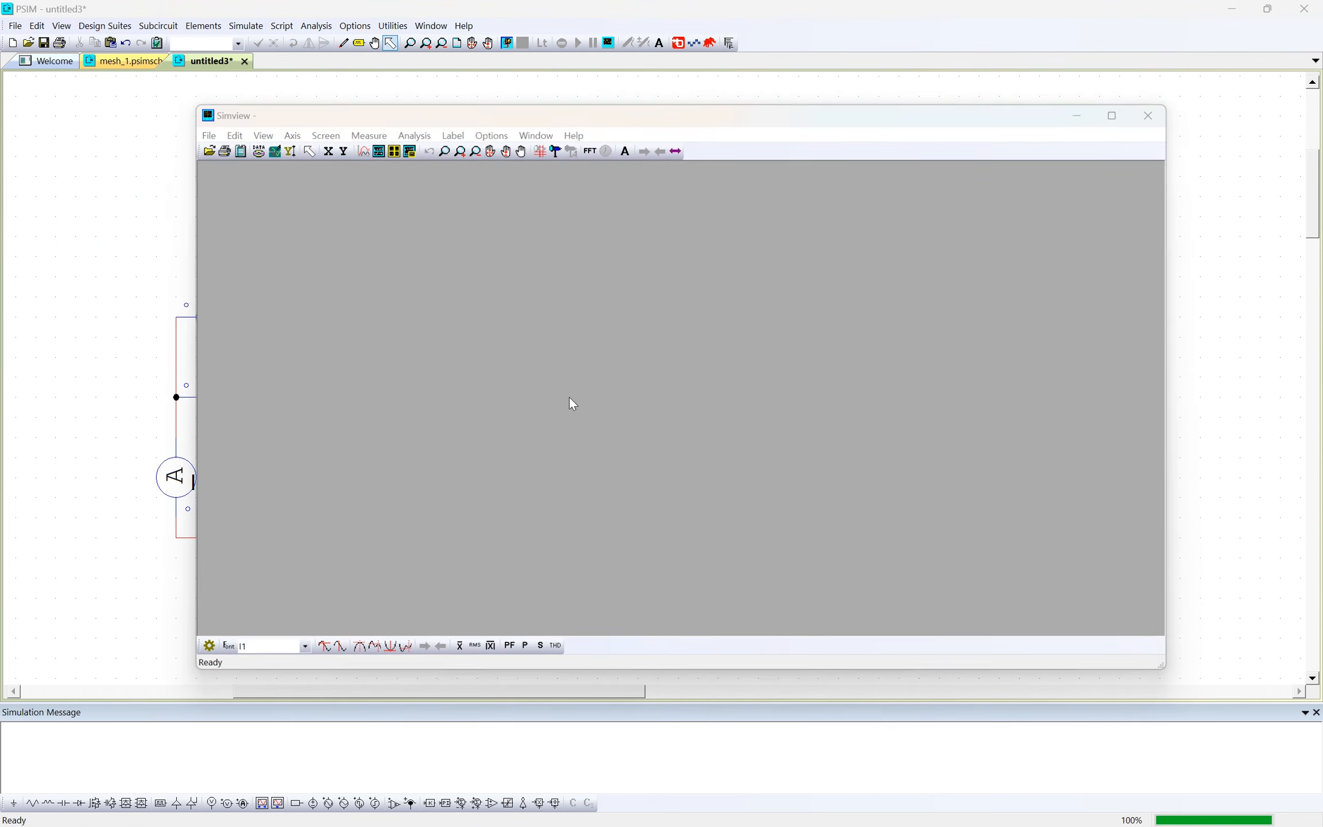
- Plot the series circuit's curves I1, V_R1 and V_R2 together in one graph and slightly enlarge the graph window
{"action": "left_click", "coordinate": [546, 282]}
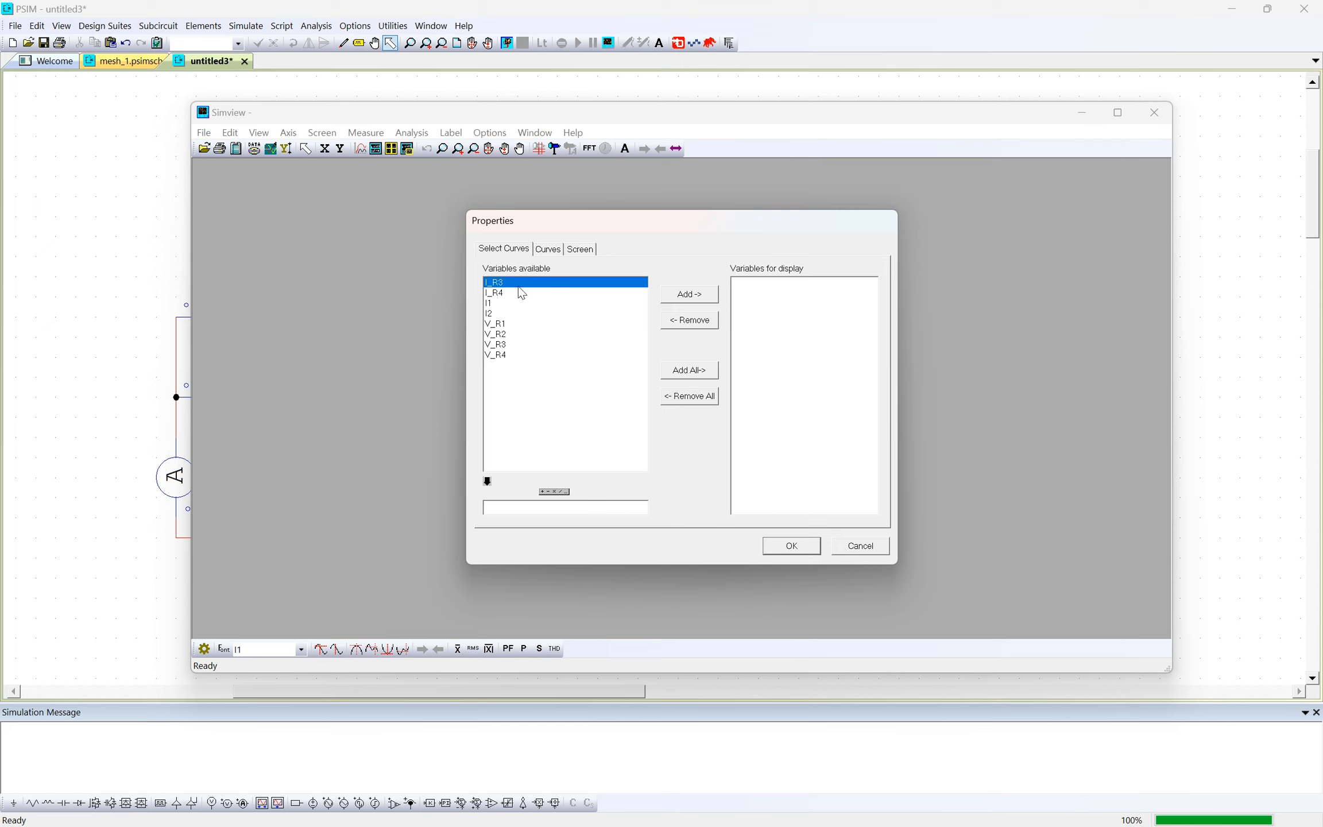
{"action": "left_click", "coordinate": [518, 286]}
{"action": "left_click", "coordinate": [523, 303]}
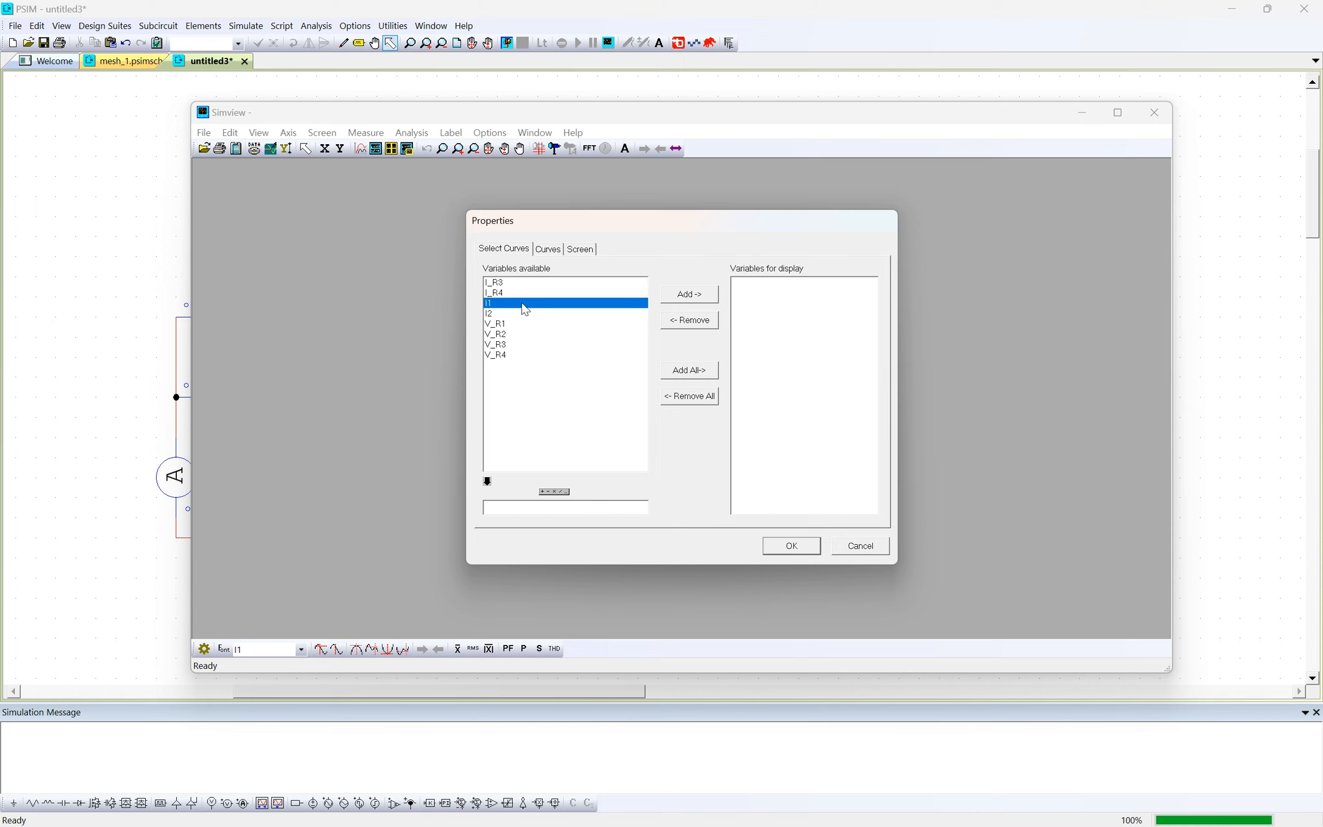
{"action": "left_click", "coordinate": [514, 324], "text": "ctrl"}
{"action": "left_click", "coordinate": [513, 335], "text": "ctrl"}
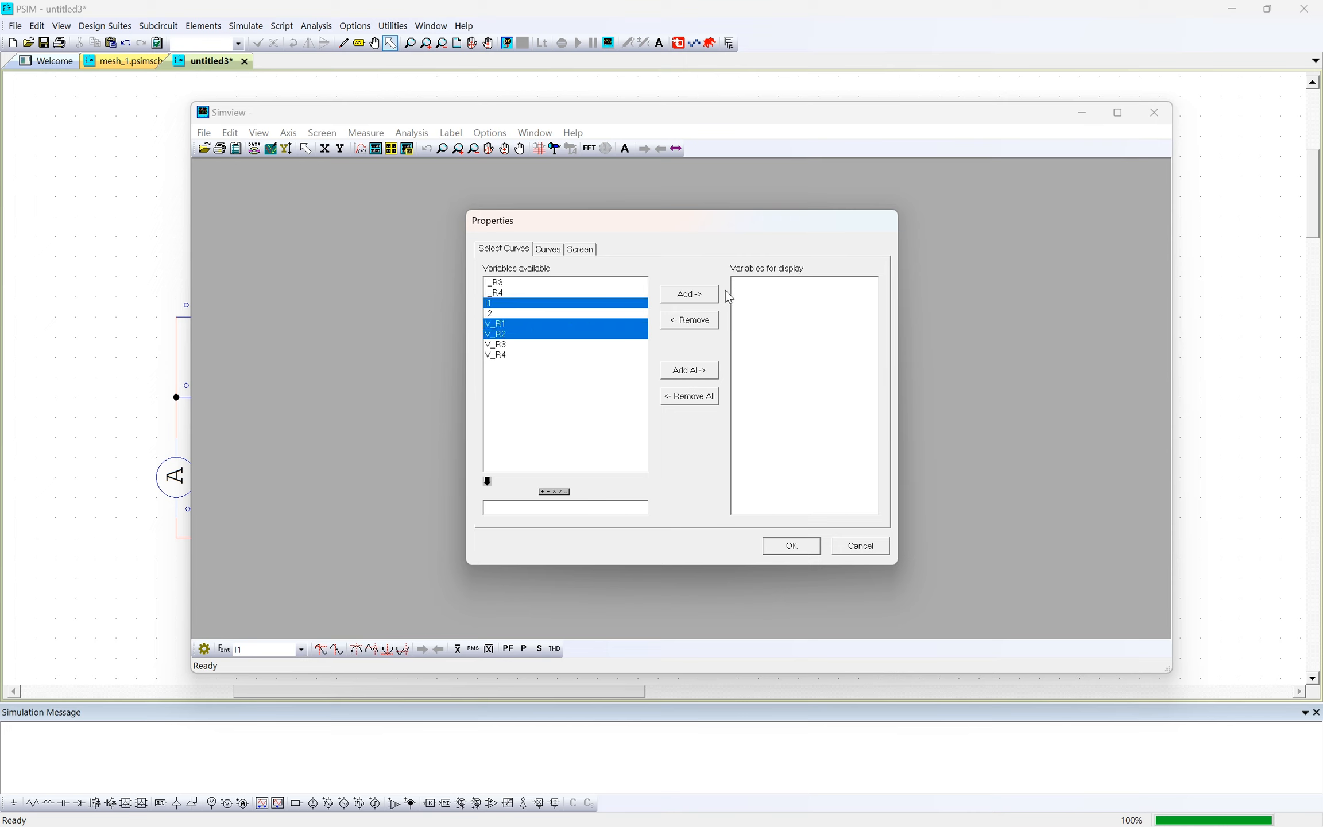
{"action": "left_click", "coordinate": [690, 293]}
{"action": "left_click", "coordinate": [795, 546]}
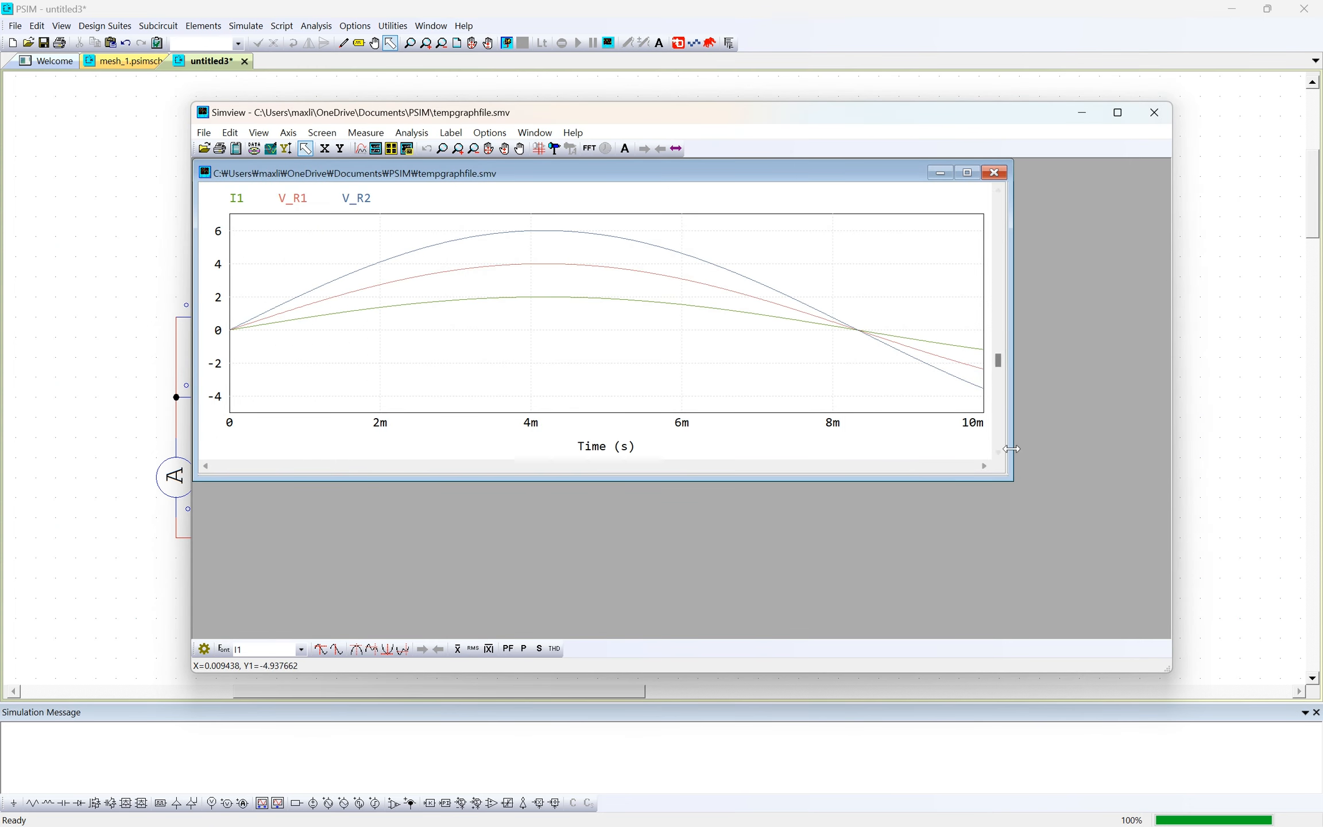
{"action": "left_click_drag", "start_coordinate": [1012, 480], "coordinate": [1046, 507]}
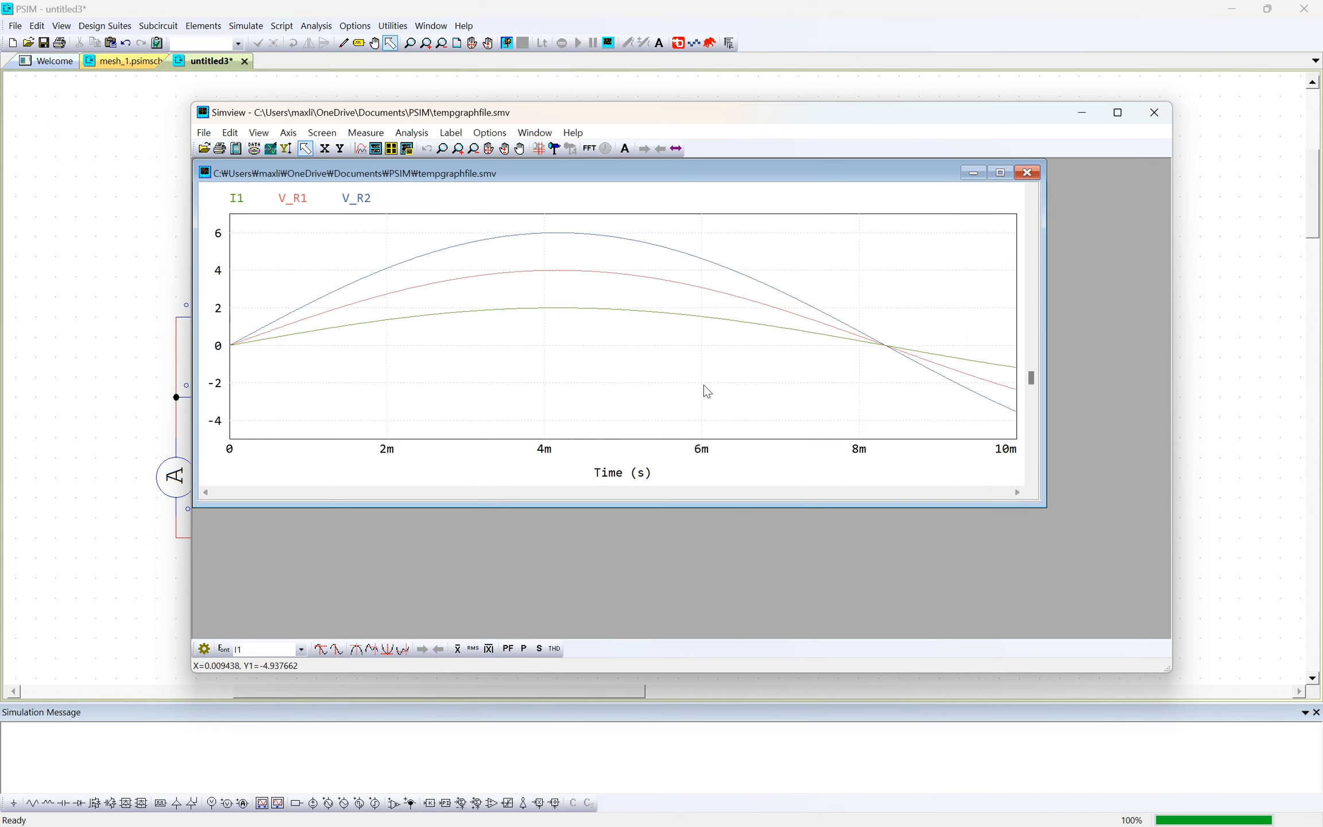
{"action": "left_click", "coordinate": [205, 133]}
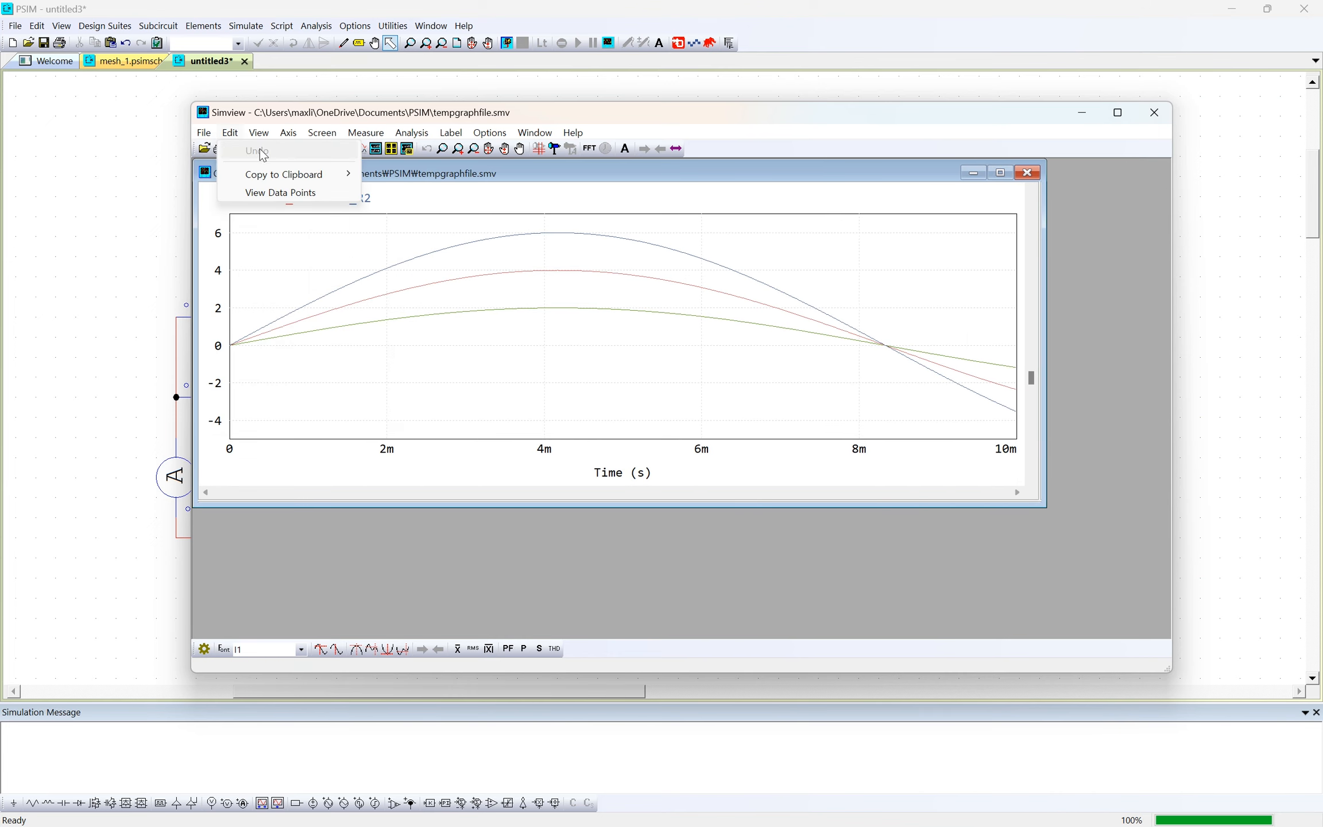
{"action": "mouse_move", "coordinate": [259, 133]}
{"action": "left_click", "coordinate": [752, 363]}
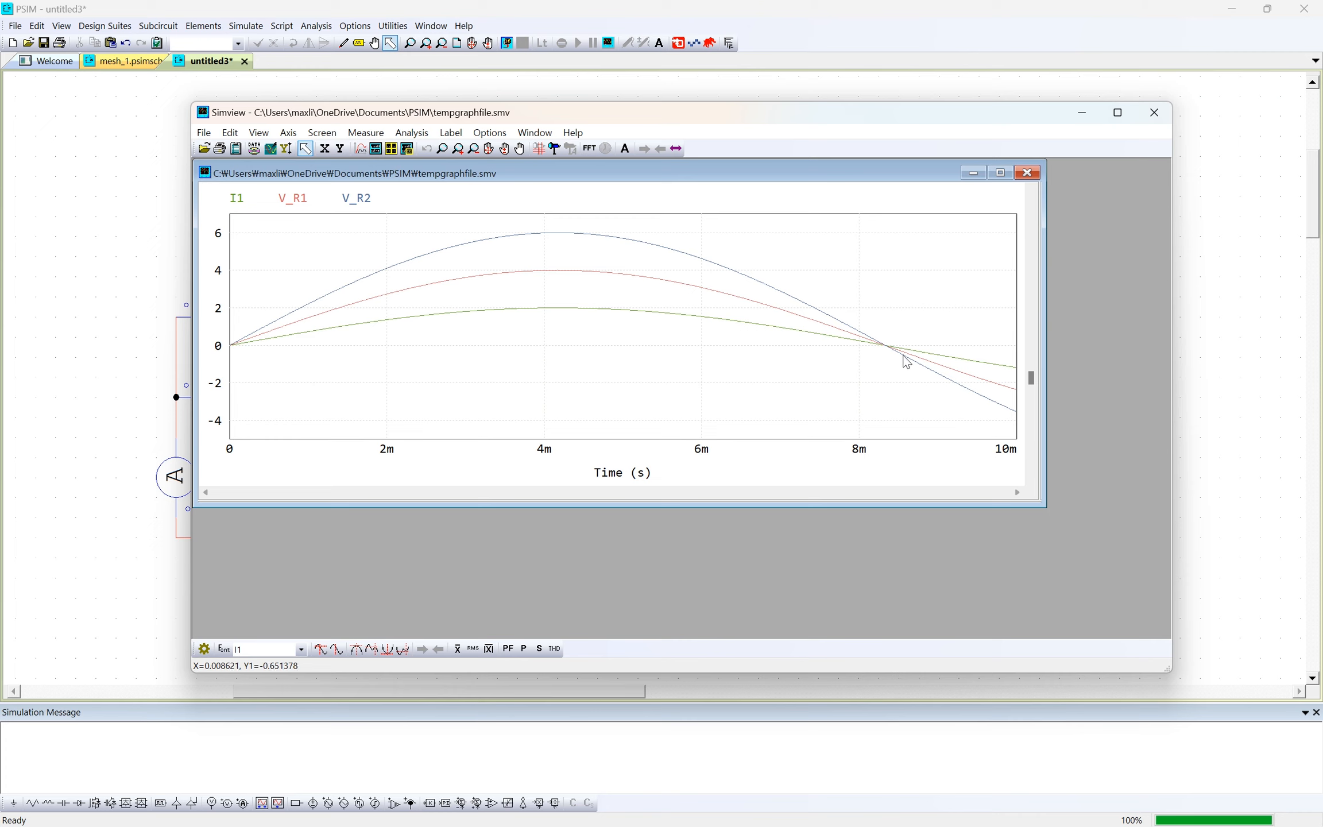
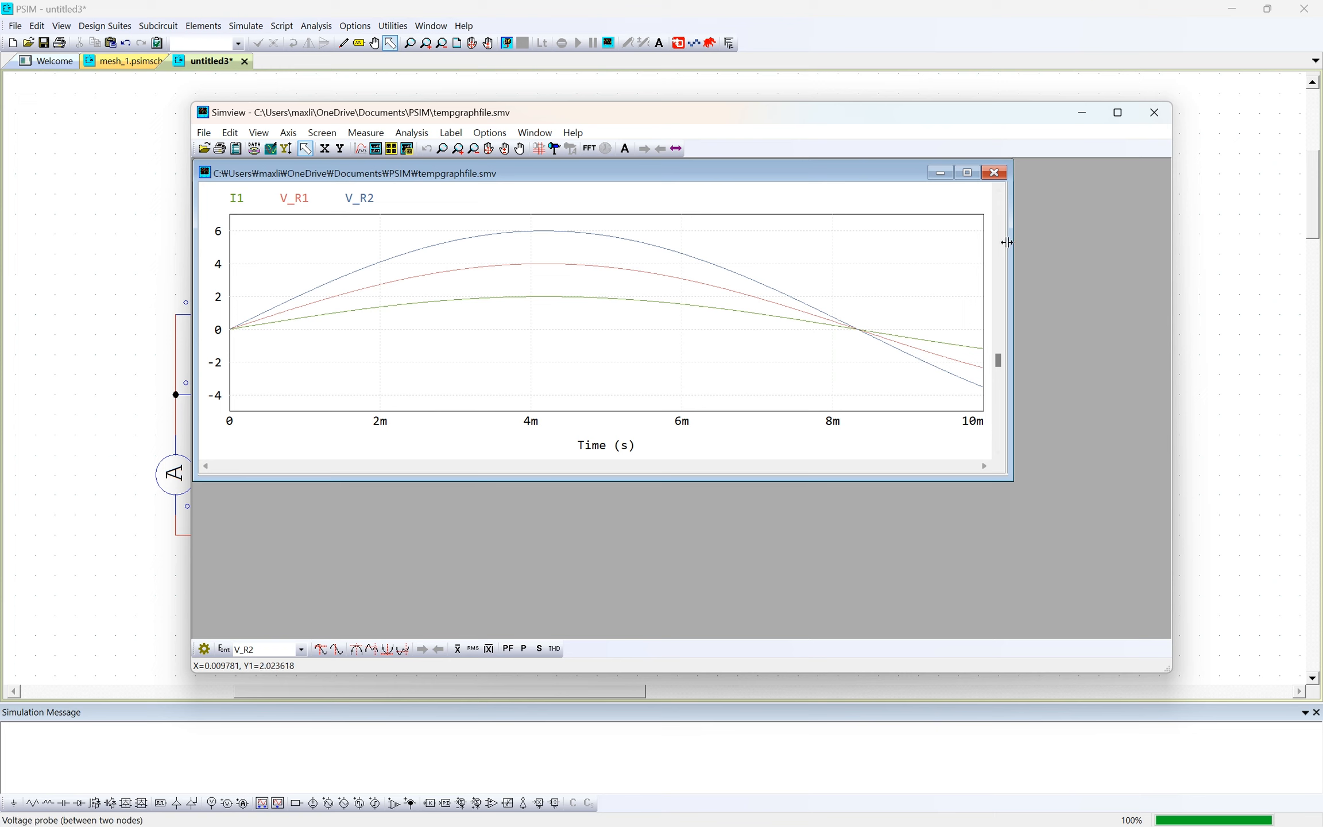
- Close the graph window and place a Simulation Control element on the schematic above the series circuit
{"action": "left_click", "coordinate": [1163, 118]}
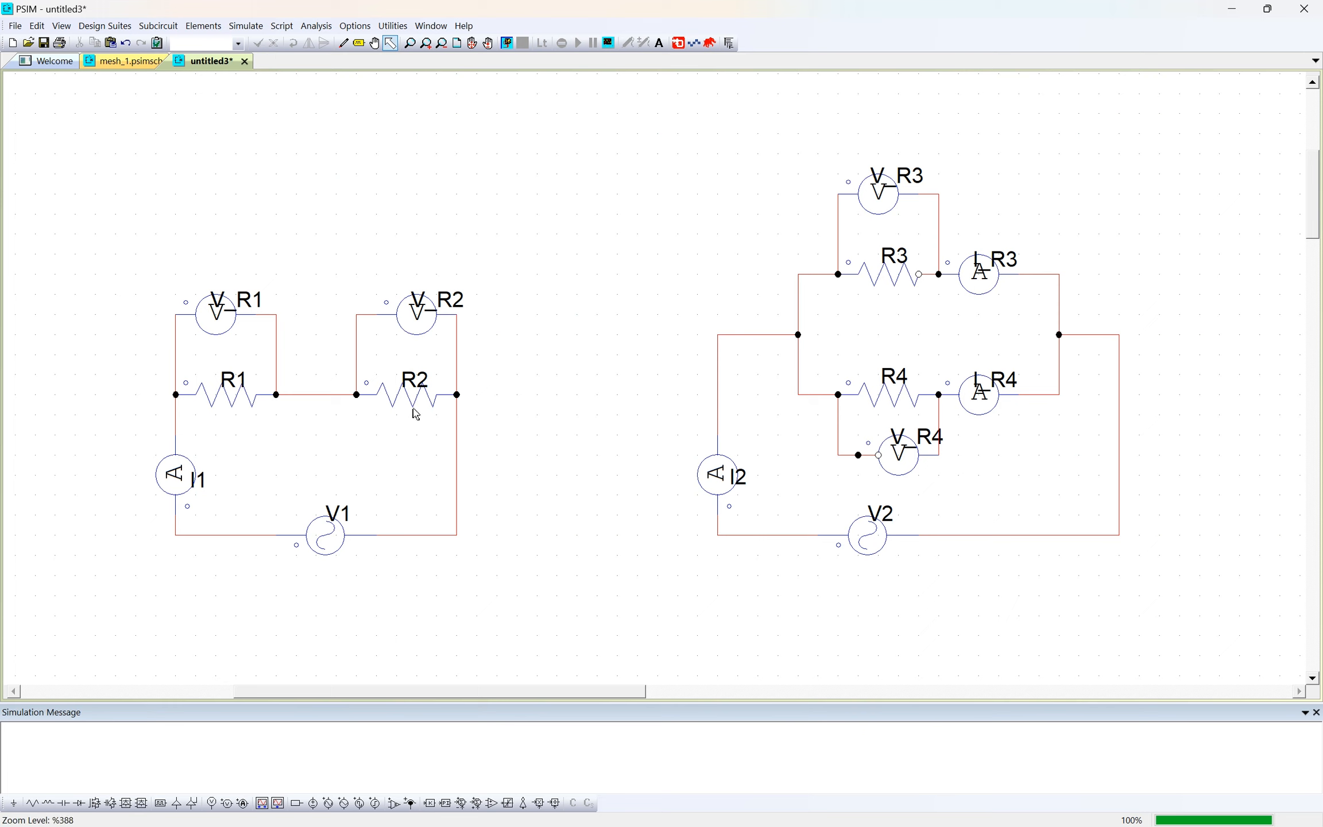
{"action": "left_click", "coordinate": [327, 539]}
{"action": "left_click", "coordinate": [560, 215]}
{"action": "left_click", "coordinate": [316, 25]}
{"action": "mouse_move", "coordinate": [258, 26]}
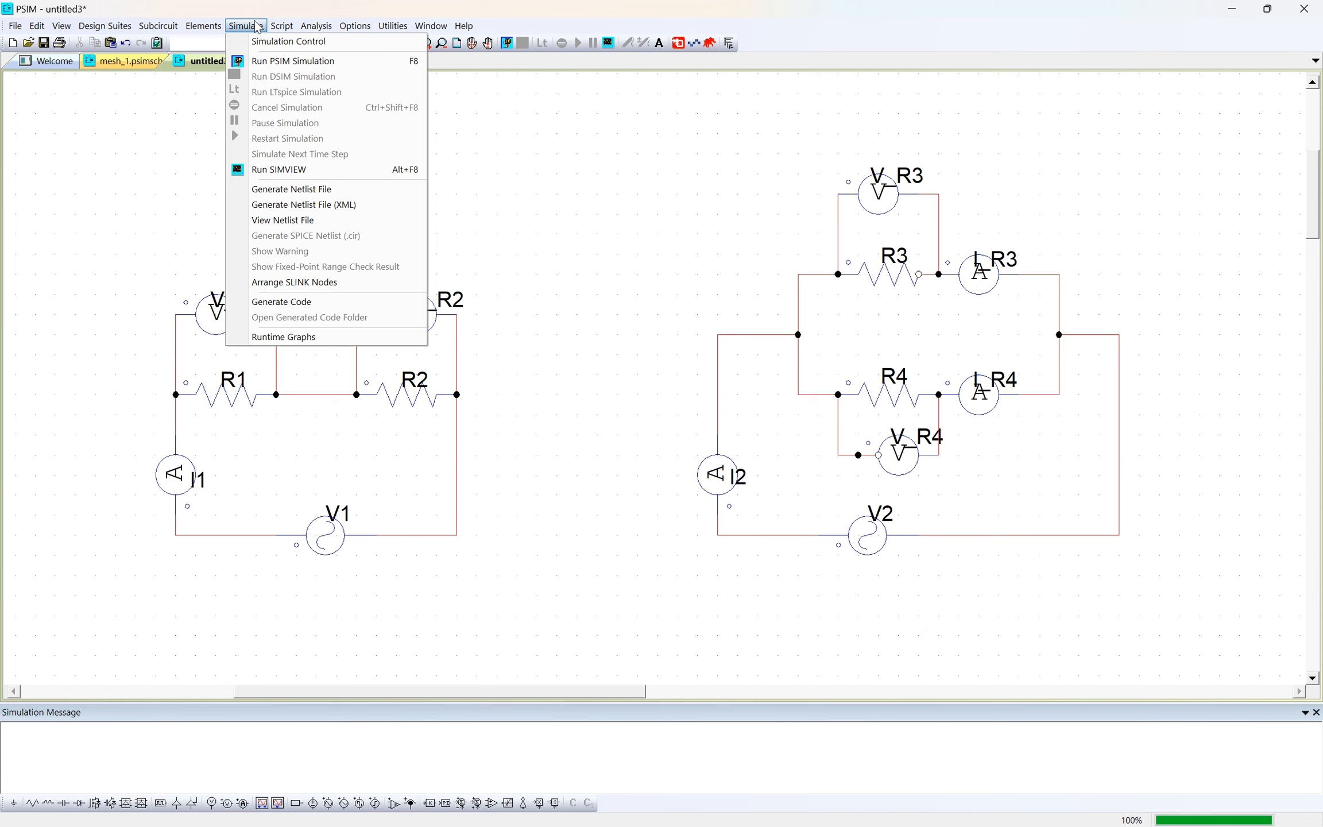
{"action": "left_click", "coordinate": [260, 43]}
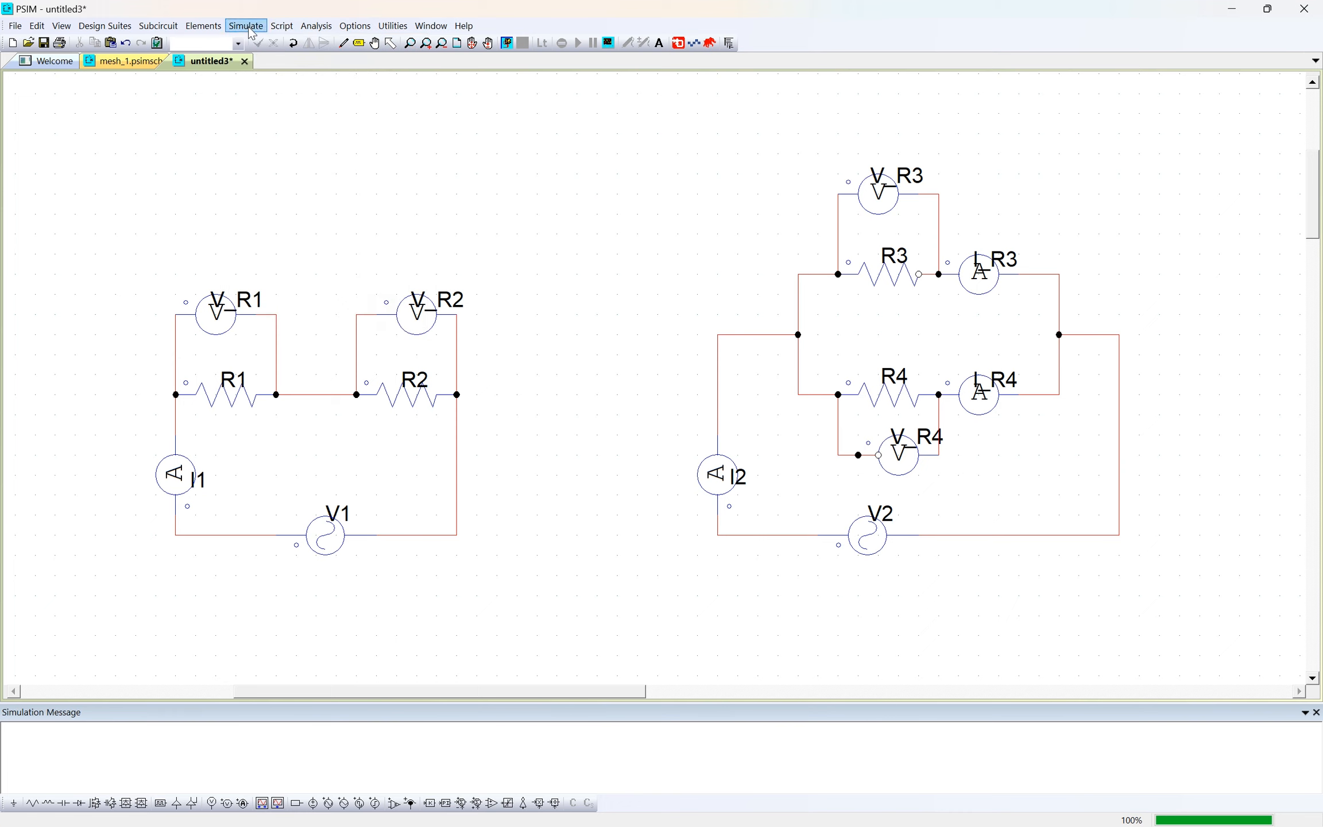
{"action": "left_click", "coordinate": [184, 191]}
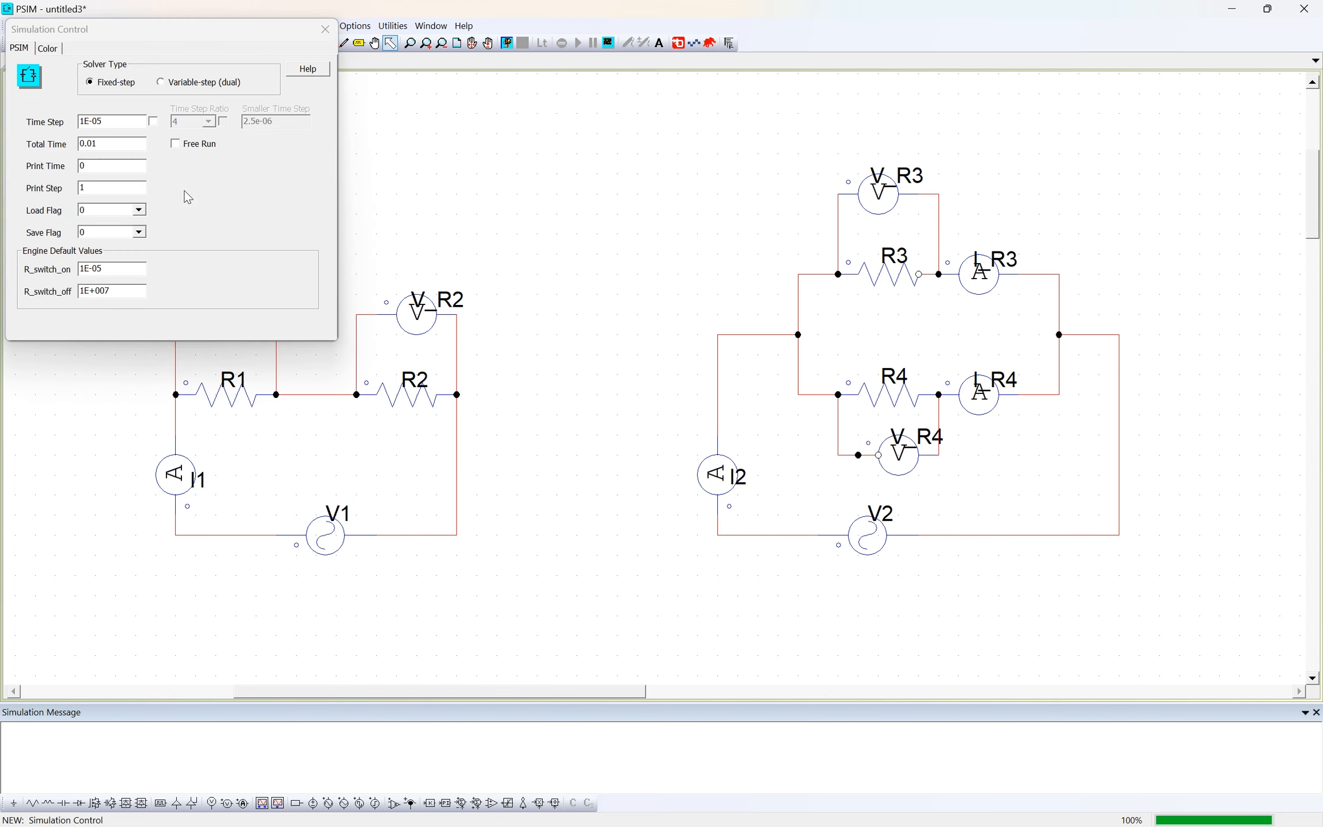
- Set the total time in the Simulation Control settings to 0.1
{"action": "left_click_drag", "start_coordinate": [109, 35], "coordinate": [283, 52]}
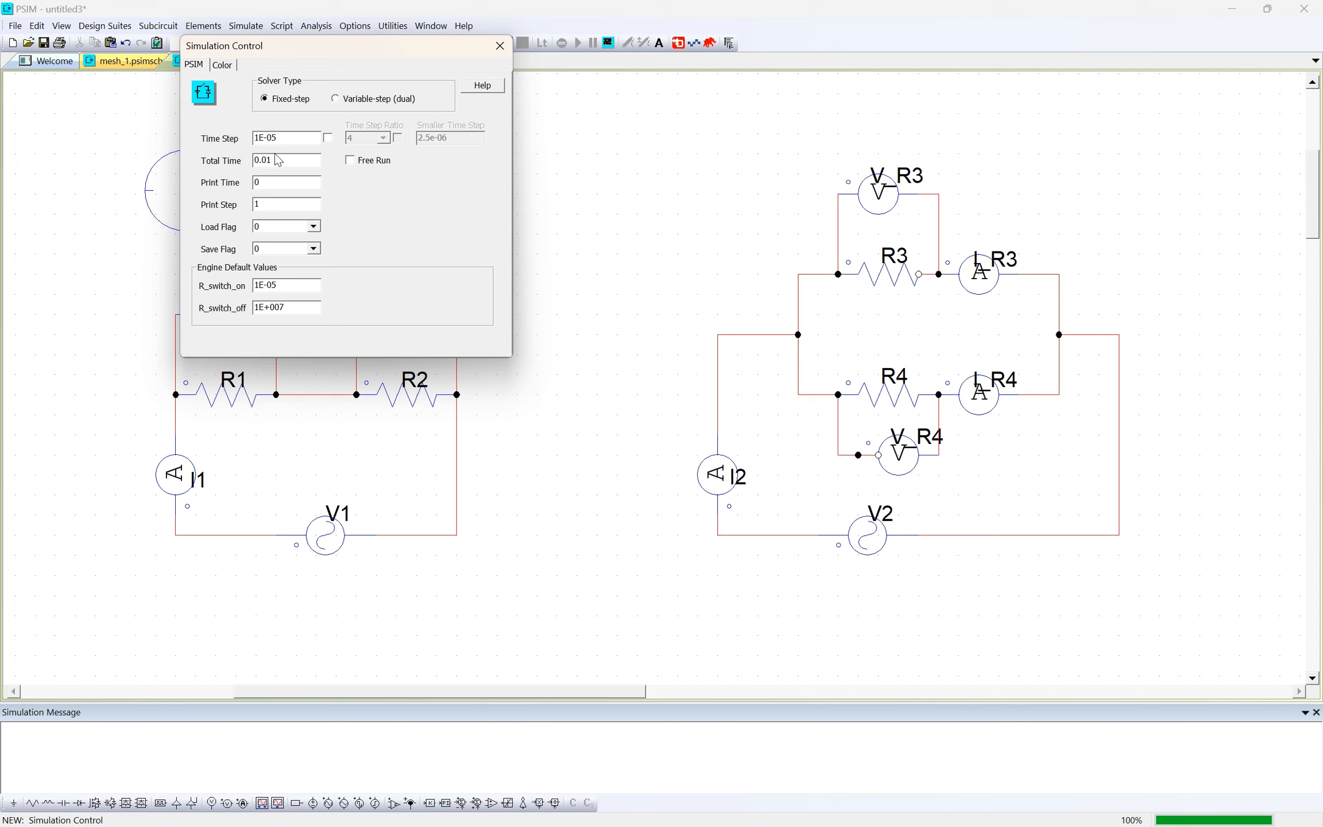
{"action": "key", "text": "BackSpace"}
{"action": "key", "text": "BackSpace"}
{"action": "left_click", "coordinate": [500, 46]}
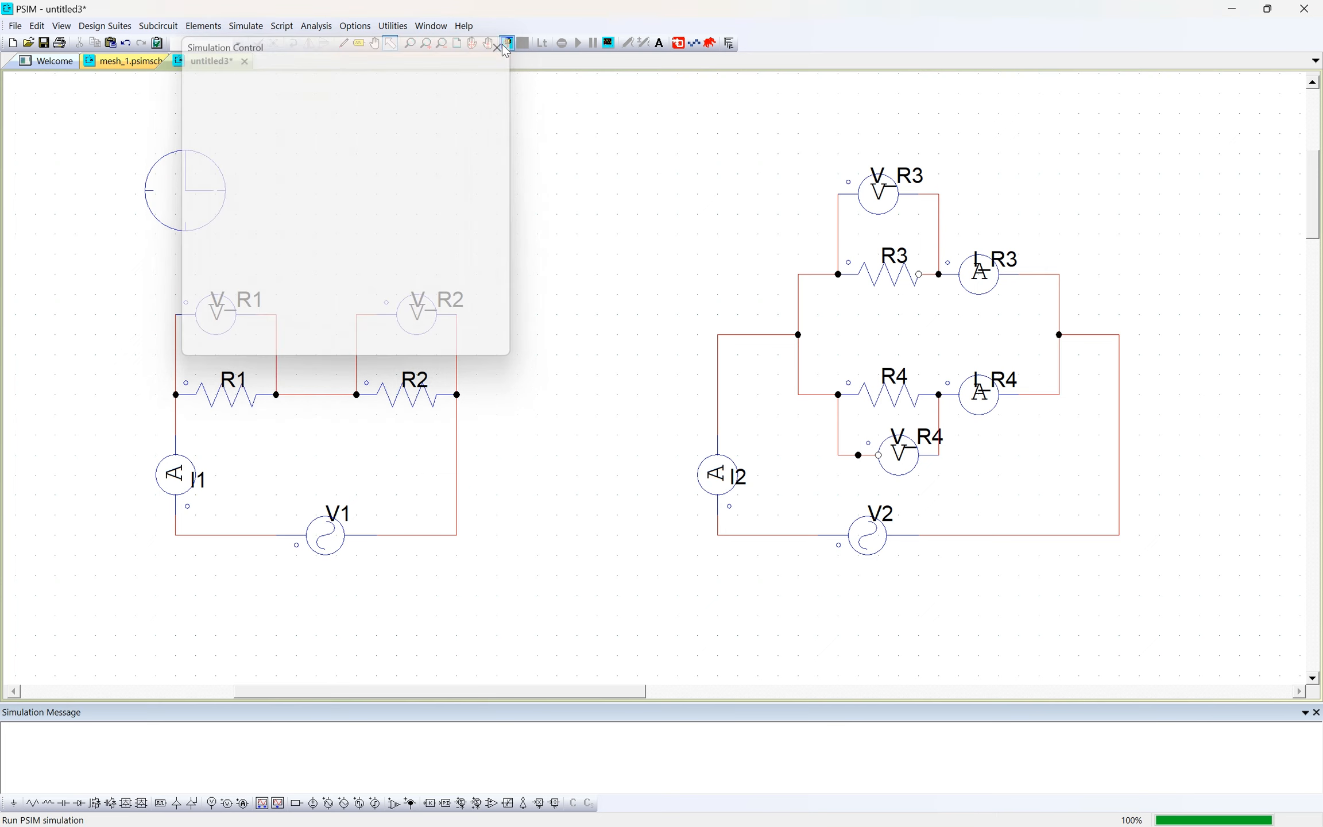
- Run the simulation with the extended total time and acknowledge the data-point warning
{"action": "left_click", "coordinate": [246, 26]}
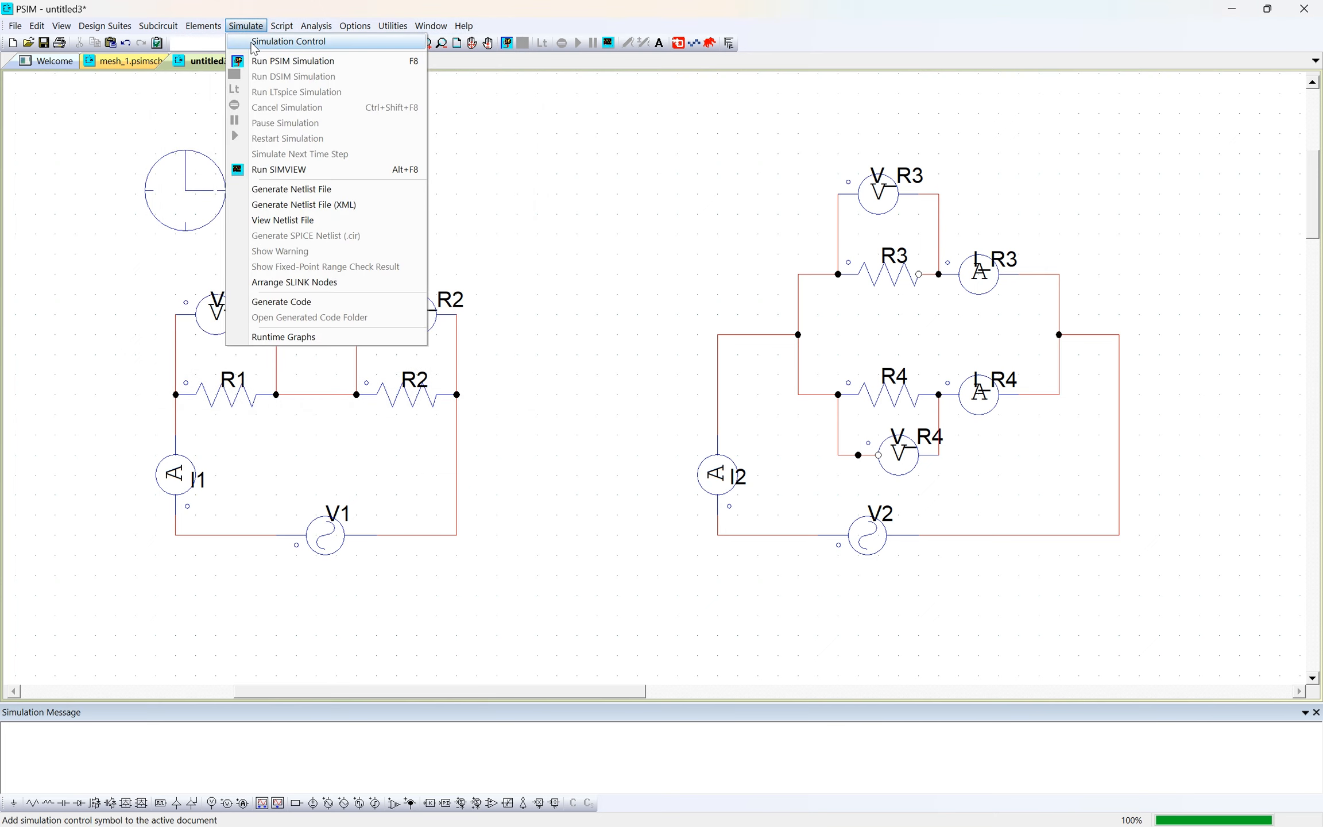
{"action": "left_click", "coordinate": [264, 60]}
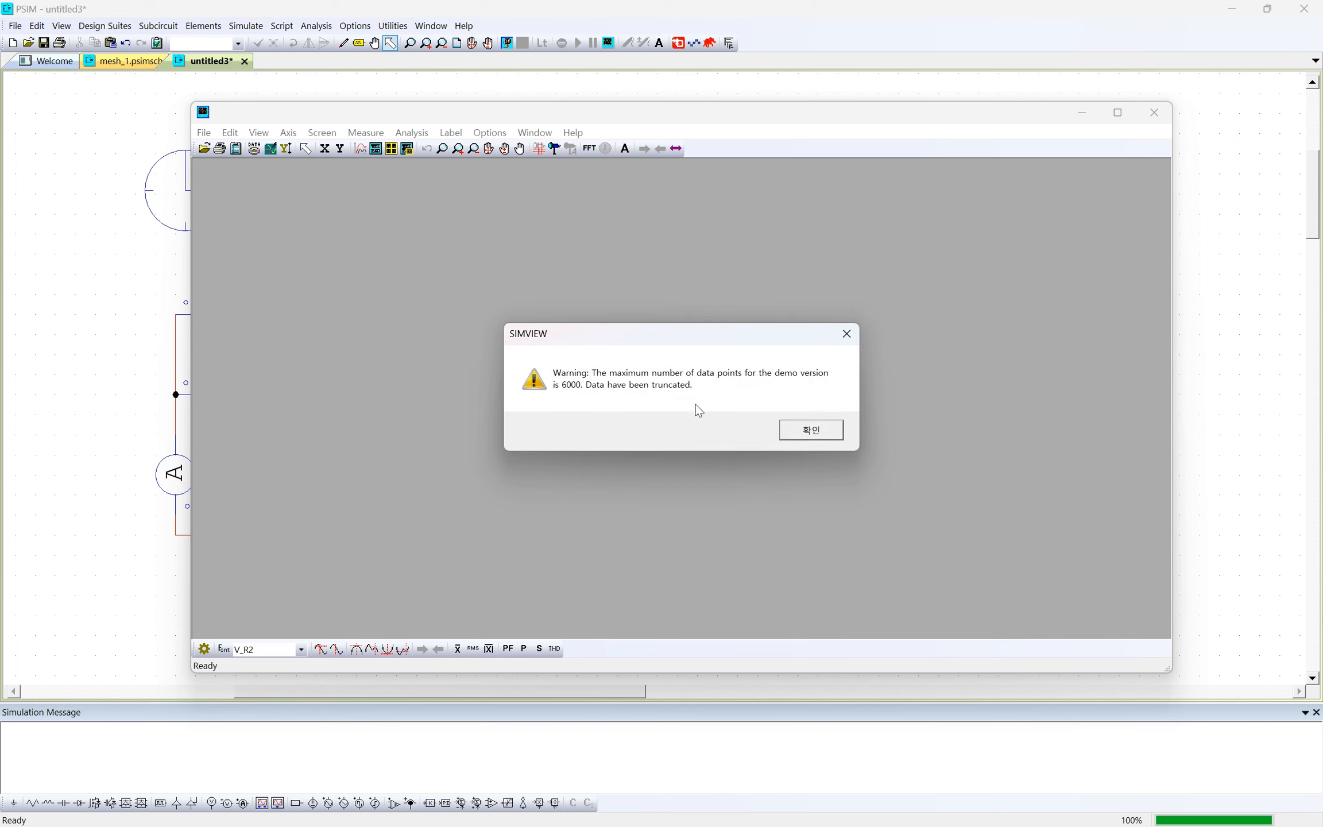
{"action": "left_click", "coordinate": [803, 430]}
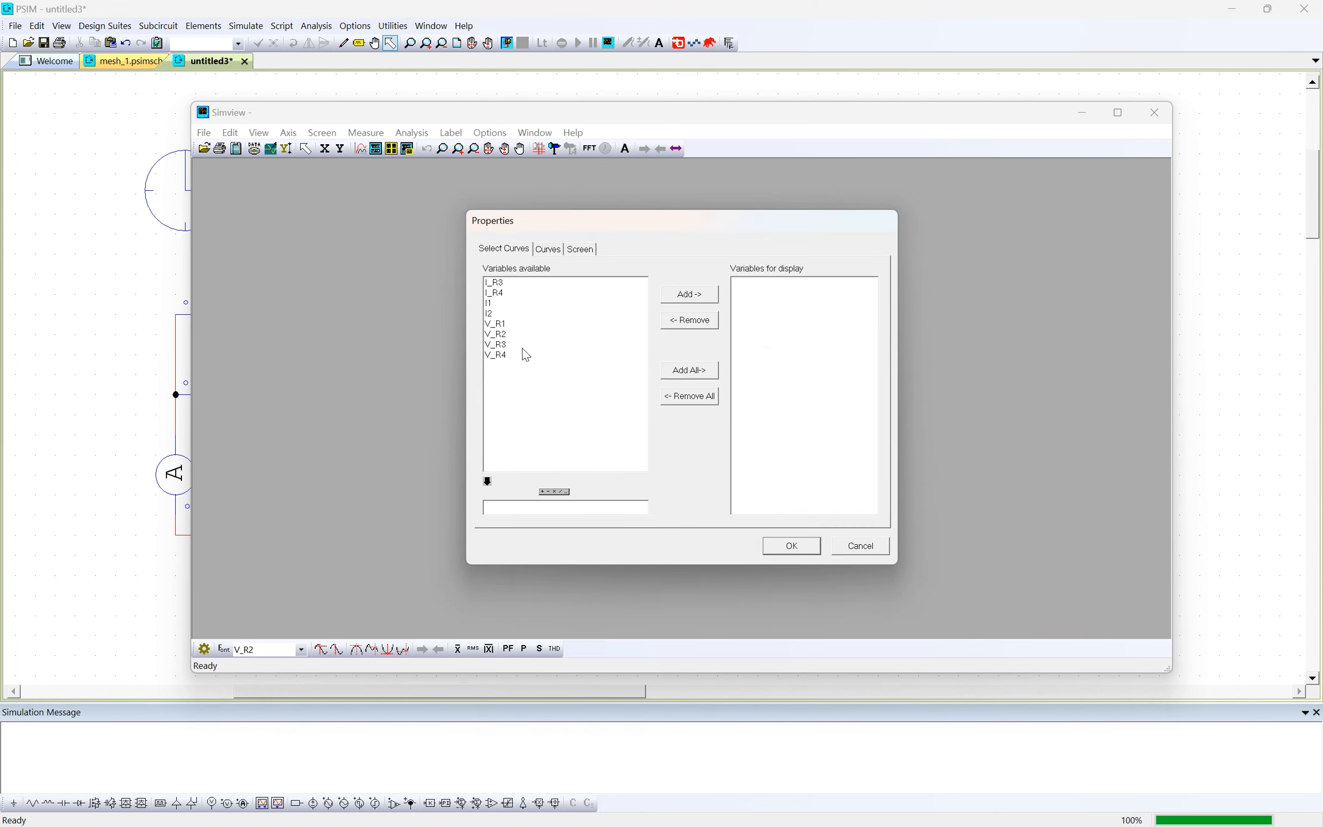
- Plot the series circuit's curves I1, V_R1 and V_R2 together in one graph
{"action": "left_click", "coordinate": [512, 303]}
{"action": "left_click", "coordinate": [508, 323], "text": "ctrl"}
{"action": "left_click", "coordinate": [511, 335], "text": "ctrl"}
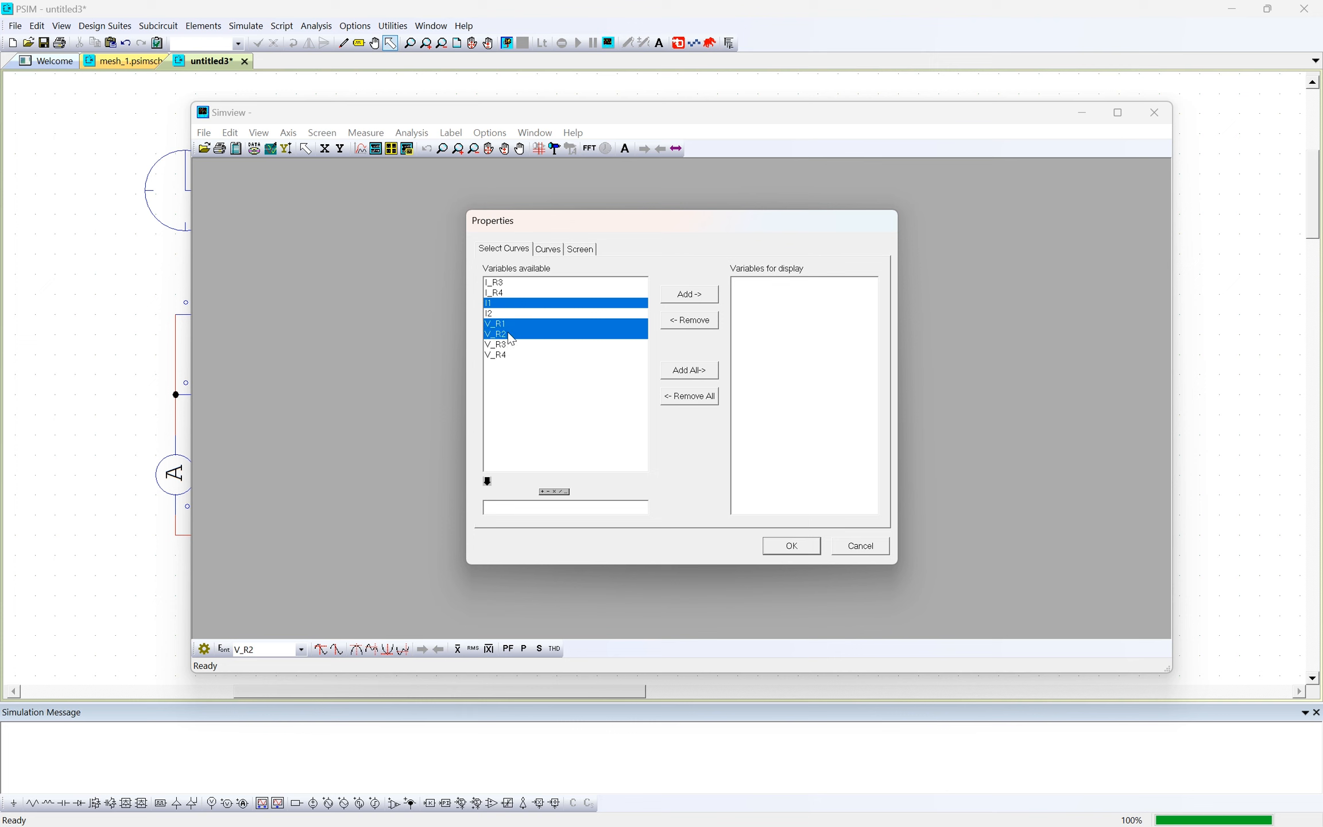
{"action": "left_click", "coordinate": [692, 294]}
{"action": "left_click", "coordinate": [787, 555]}
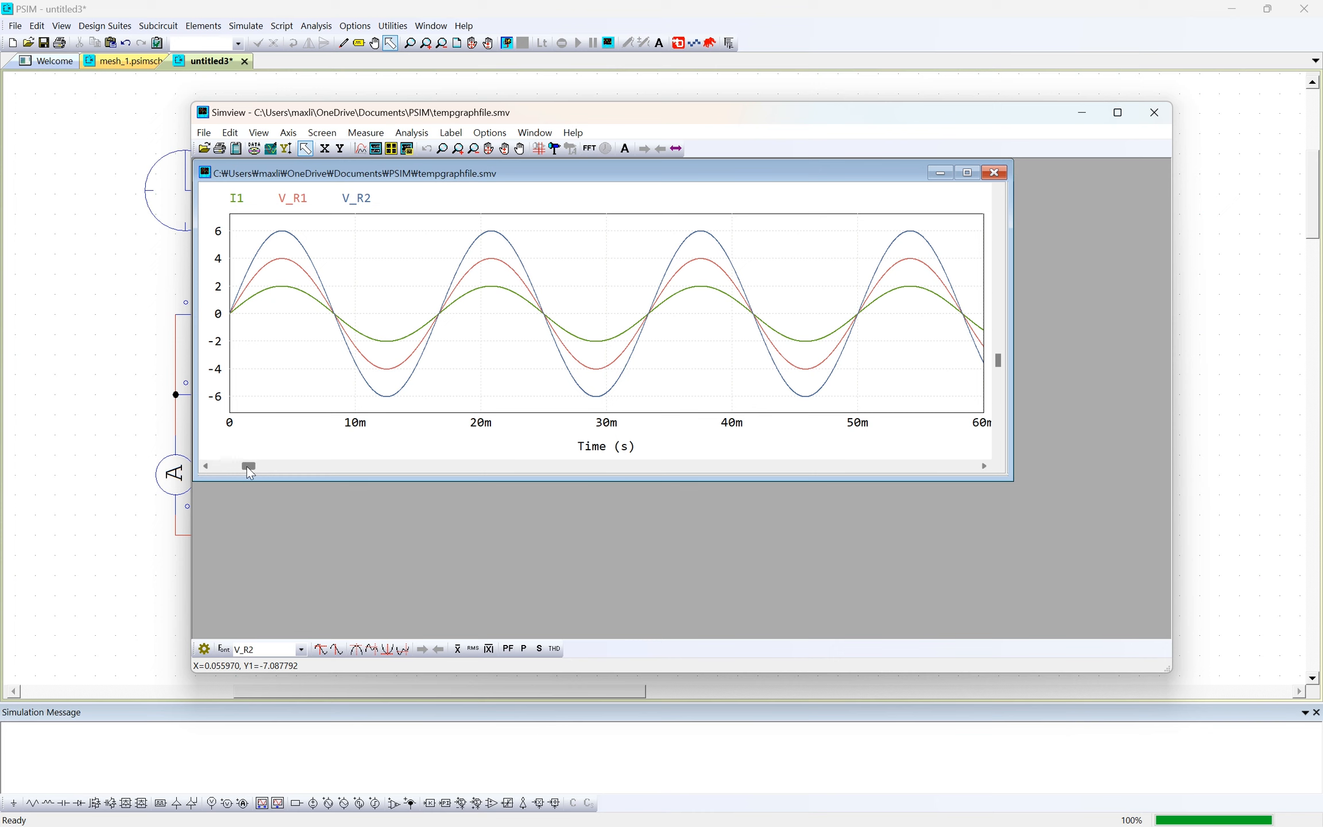
- Examine the start and end of the sinusoidal curves along the time axis and close the graph window
{"action": "left_click", "coordinate": [257, 463]}
{"action": "left_click", "coordinate": [317, 465]}
{"action": "left_click", "coordinate": [359, 466]}
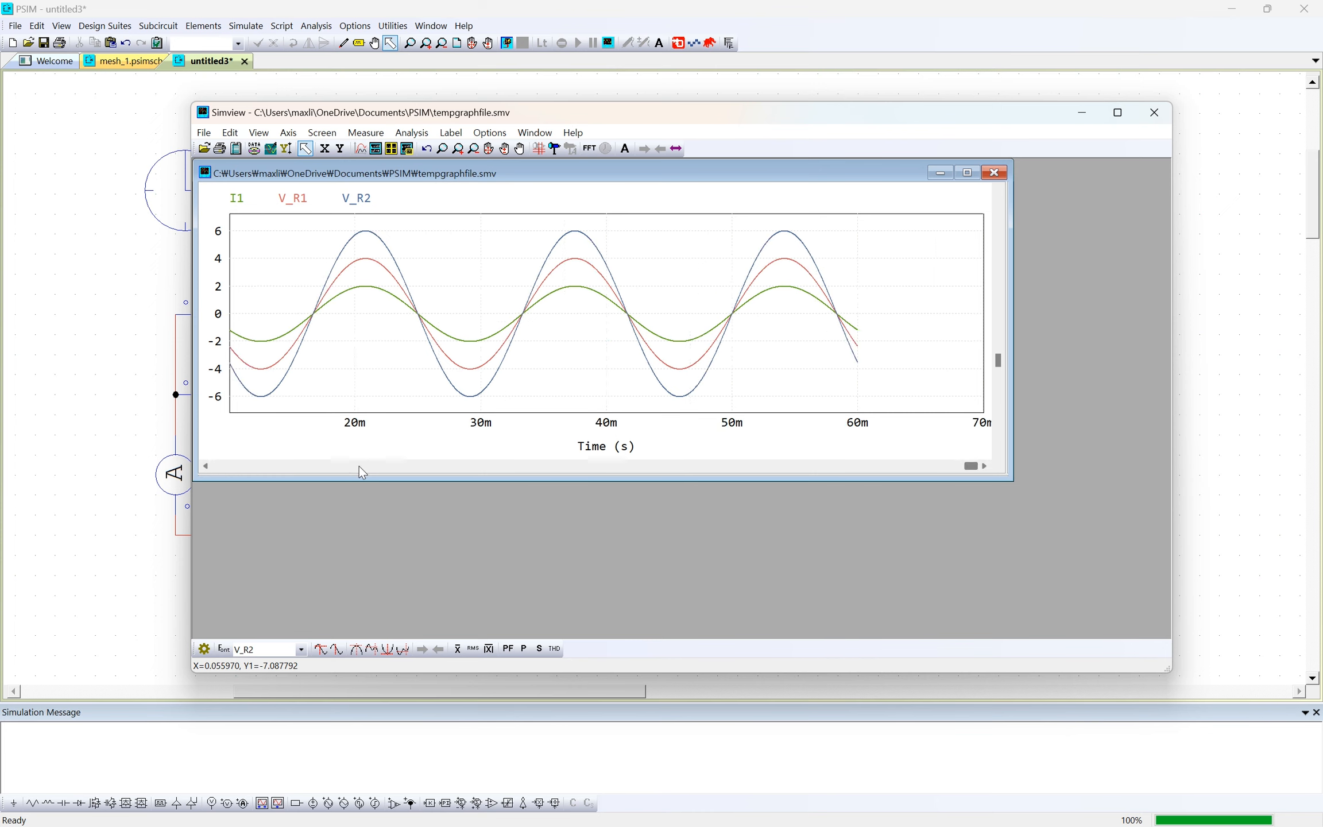
{"action": "left_click", "coordinate": [362, 467]}
{"action": "left_click", "coordinate": [362, 467]}
{"action": "left_click", "coordinate": [361, 467]}
{"action": "left_click", "coordinate": [362, 466]}
{"action": "left_click", "coordinate": [362, 466]}
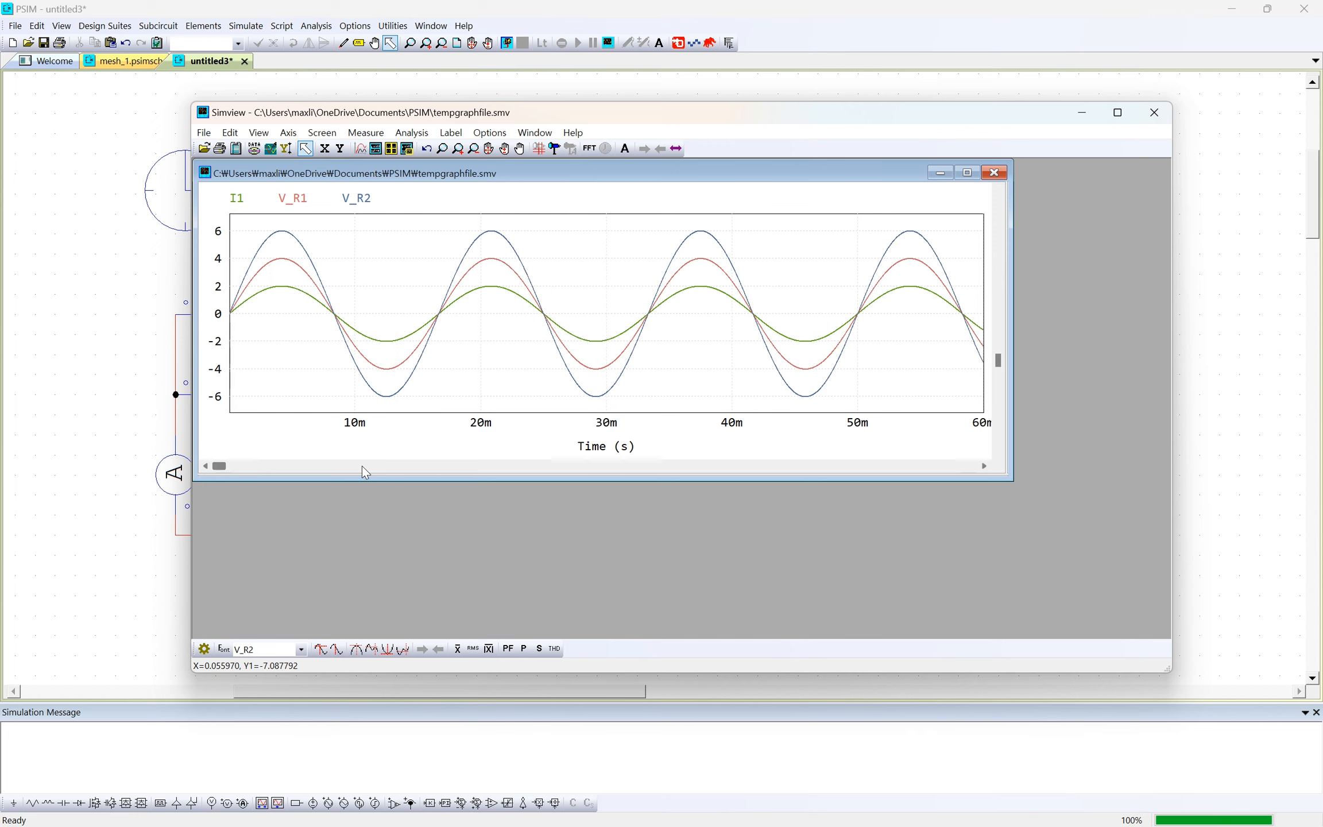
{"action": "left_click", "coordinate": [391, 467]}
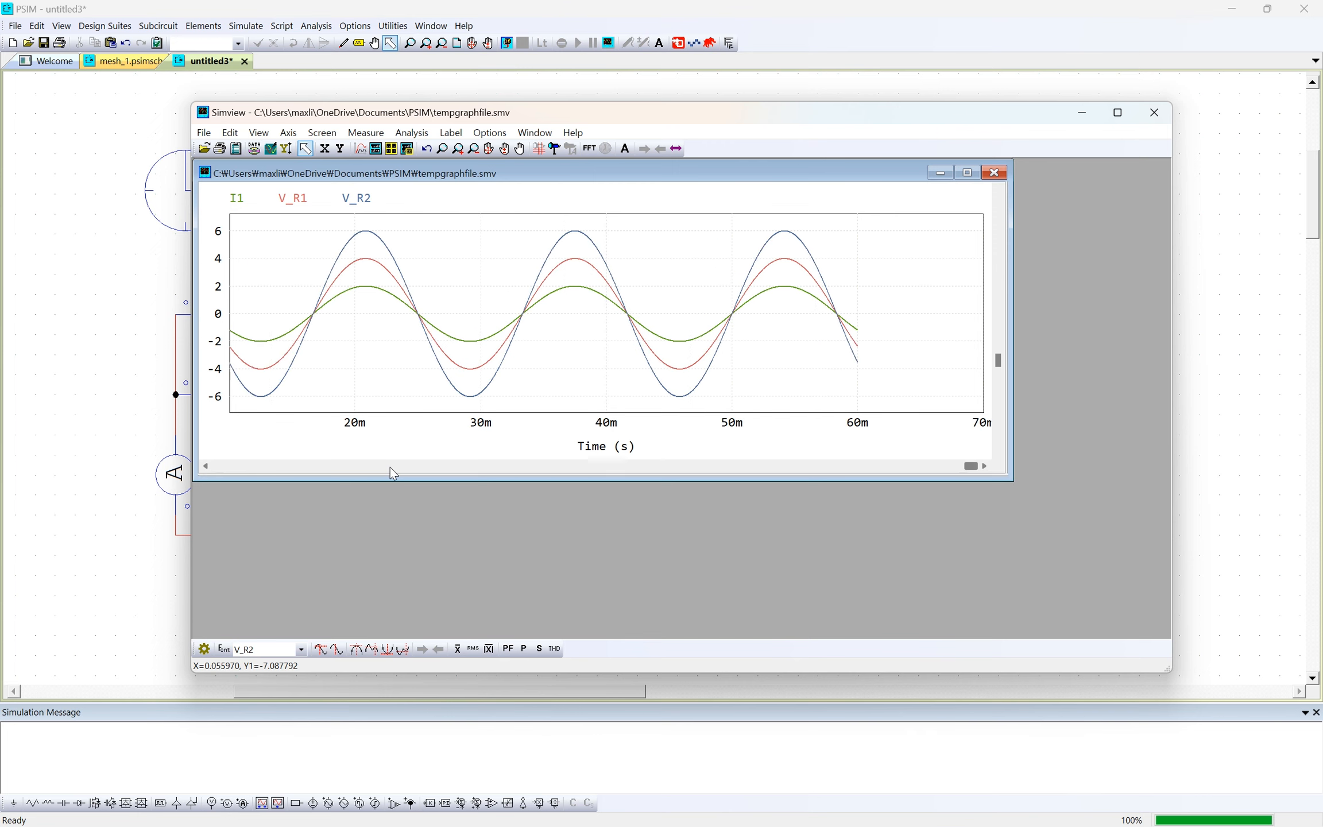
{"action": "left_click", "coordinate": [565, 468]}
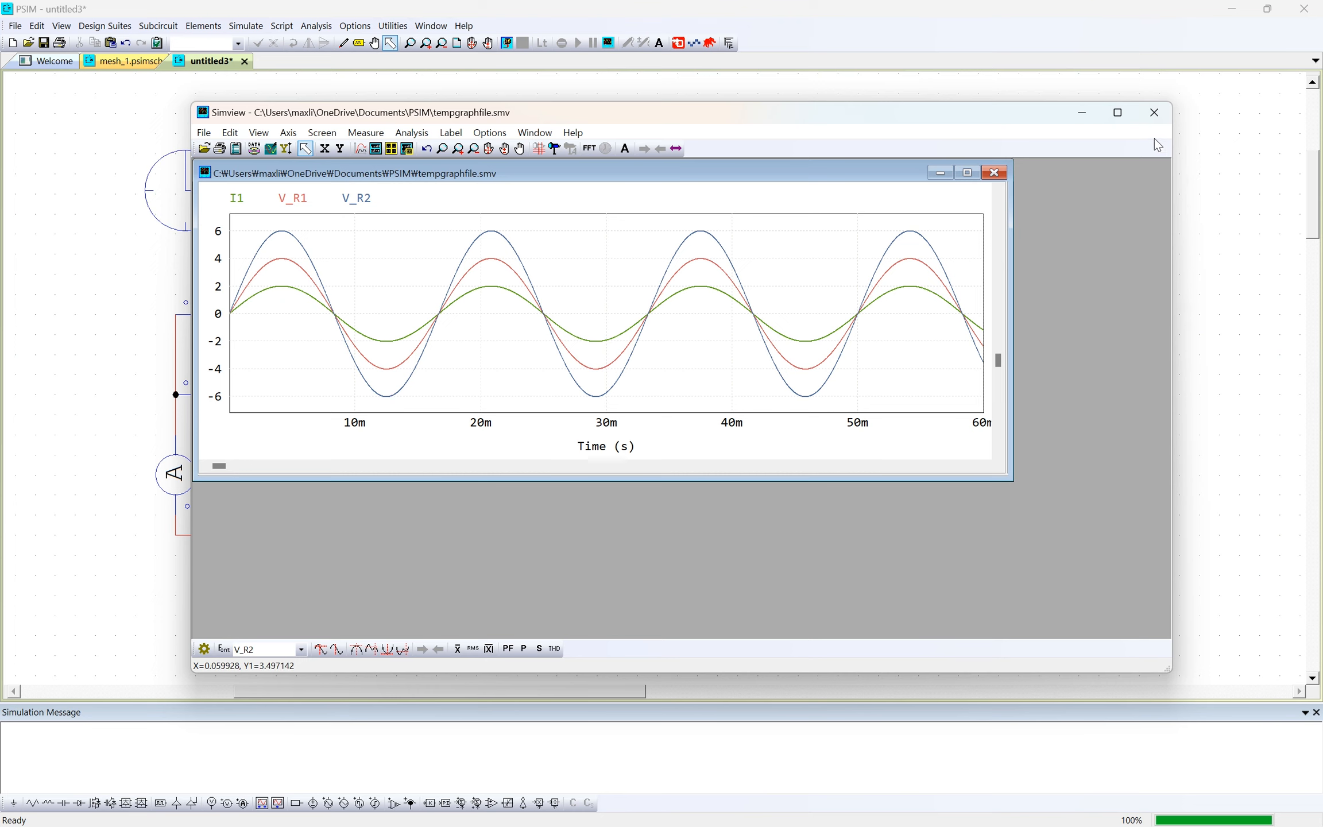
{"action": "left_click", "coordinate": [1155, 113]}
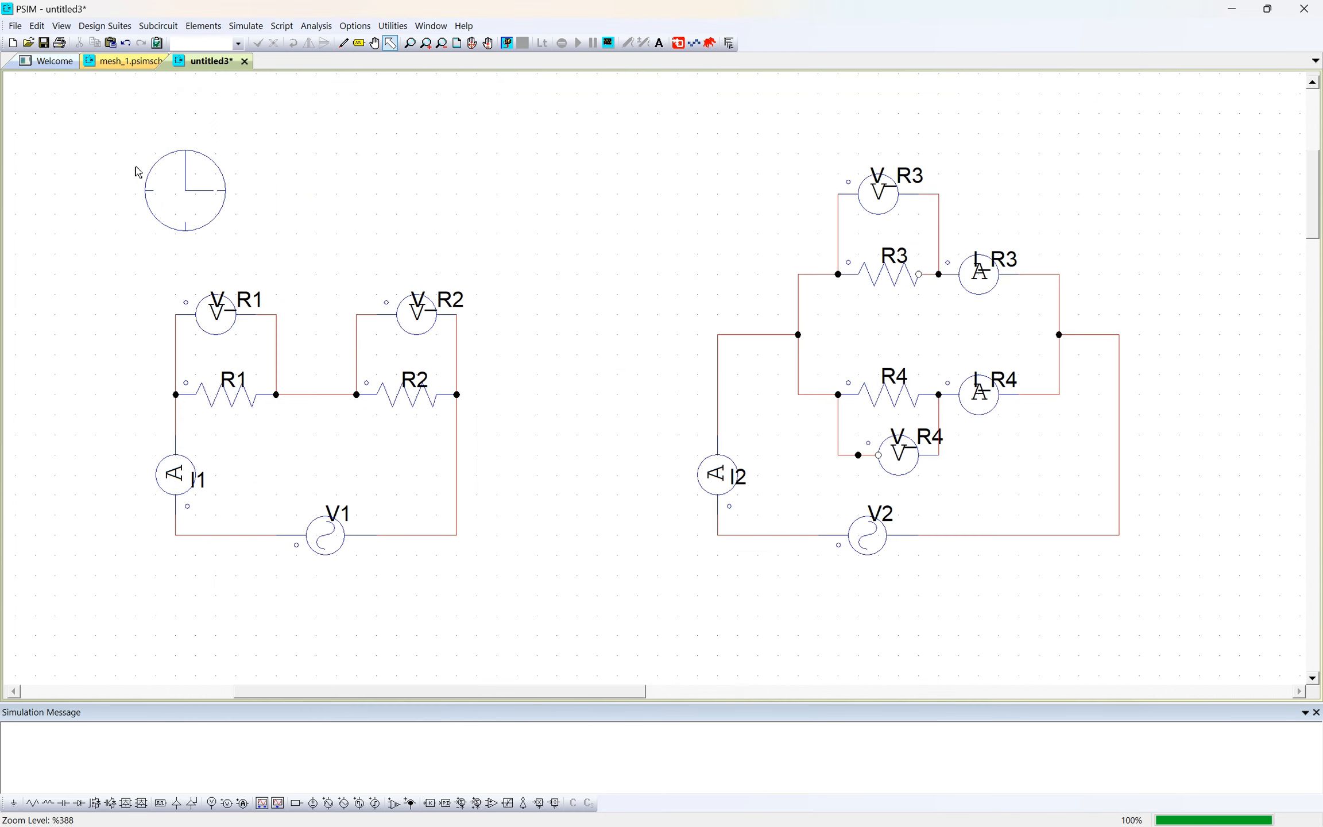
- Set the time step in the Simulation Control settings to 5E-2
{"action": "double_click", "coordinate": [181, 185]}
{"action": "left_click", "coordinate": [222, 142]}
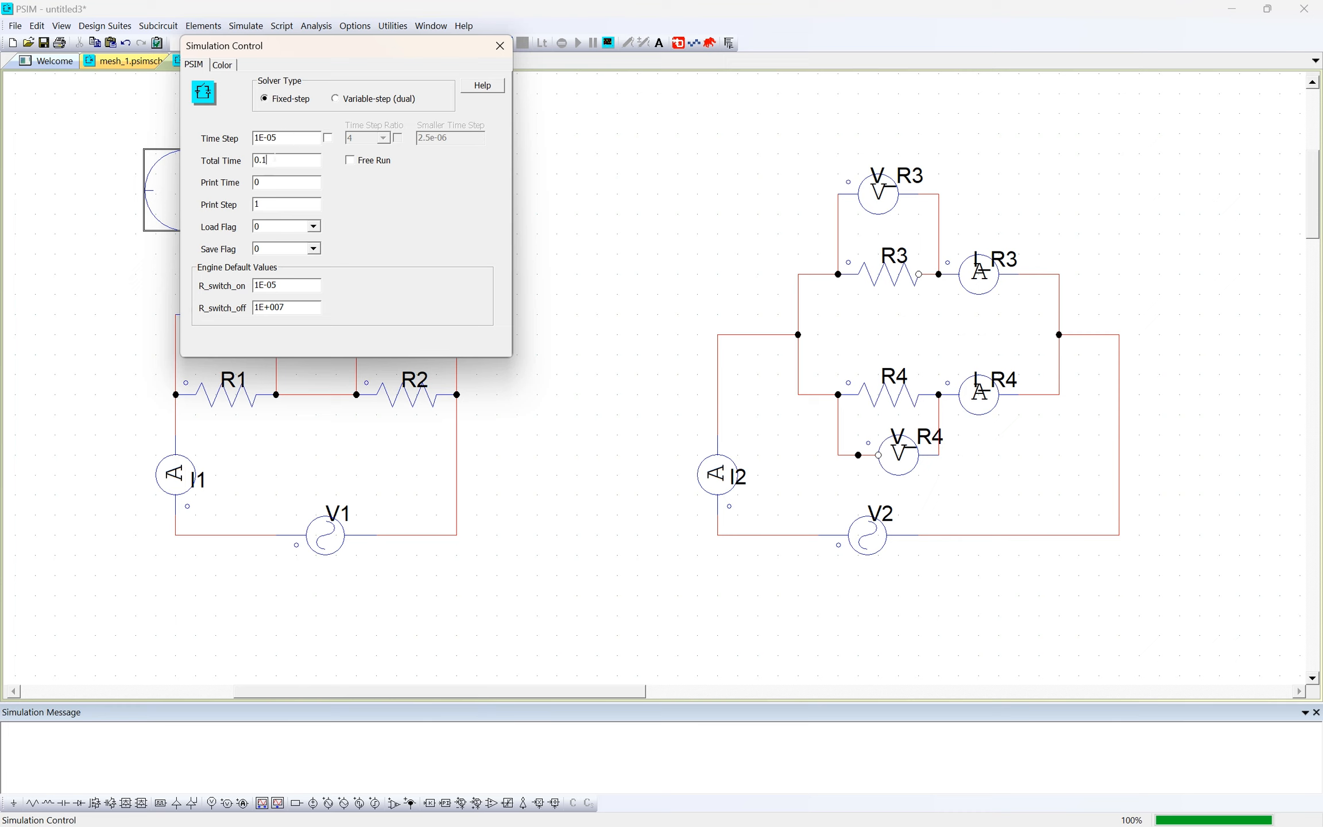
{"action": "left_click_drag", "start_coordinate": [274, 160], "coordinate": [233, 163]}
{"action": "left_click", "coordinate": [271, 160]}
{"action": "left_click", "coordinate": [274, 160]}
{"action": "key", "text": "BackSpace"}
{"action": "key", "text": "BackSpace"}
{"action": "key", "text": "BackSpace"}
{"action": "key", "text": "BackSpace"}
{"action": "type", "text": "5E-2"}
{"action": "left_click", "coordinate": [499, 46]}
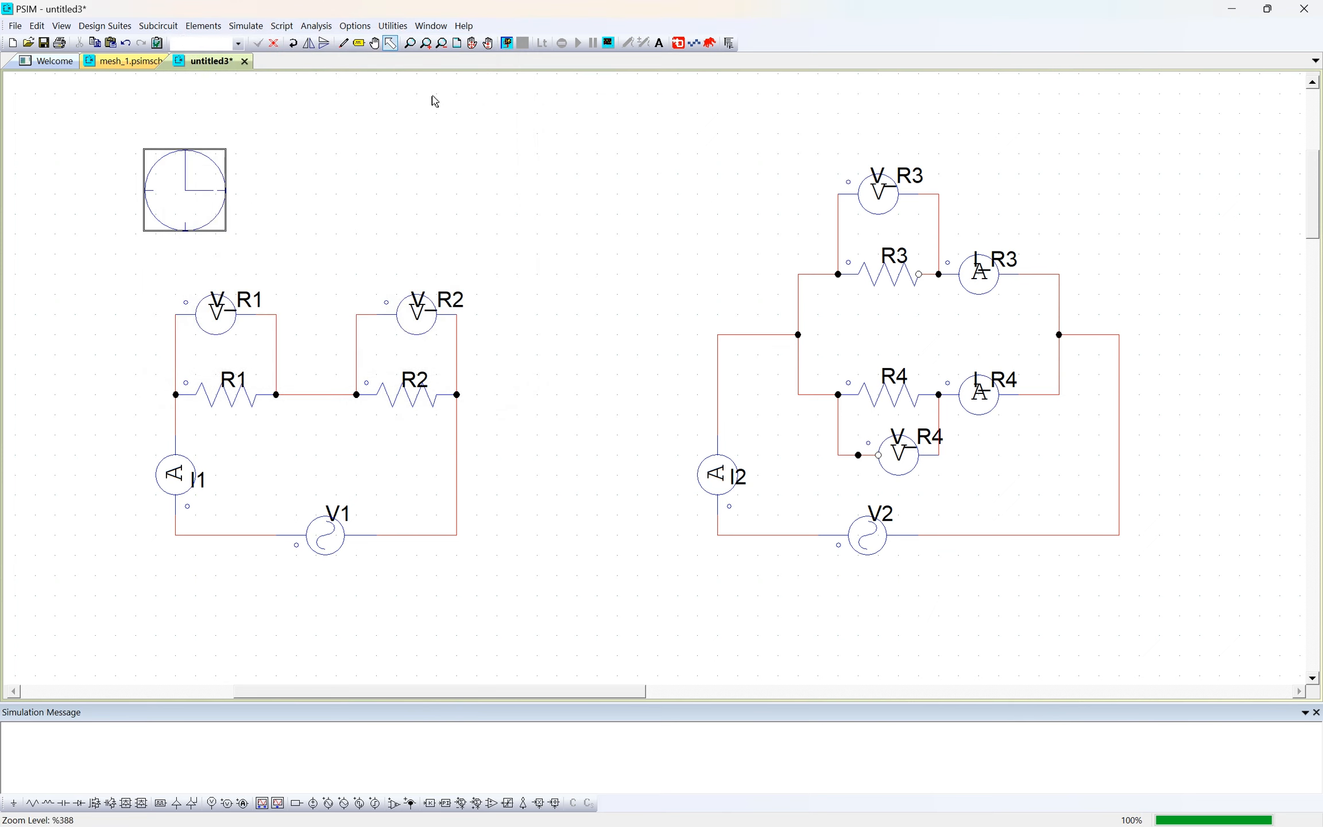
- Set the time step in the Simulation Control settings to 0.01
{"action": "double_click", "coordinate": [148, 186]}
{"action": "left_click", "coordinate": [499, 46]}
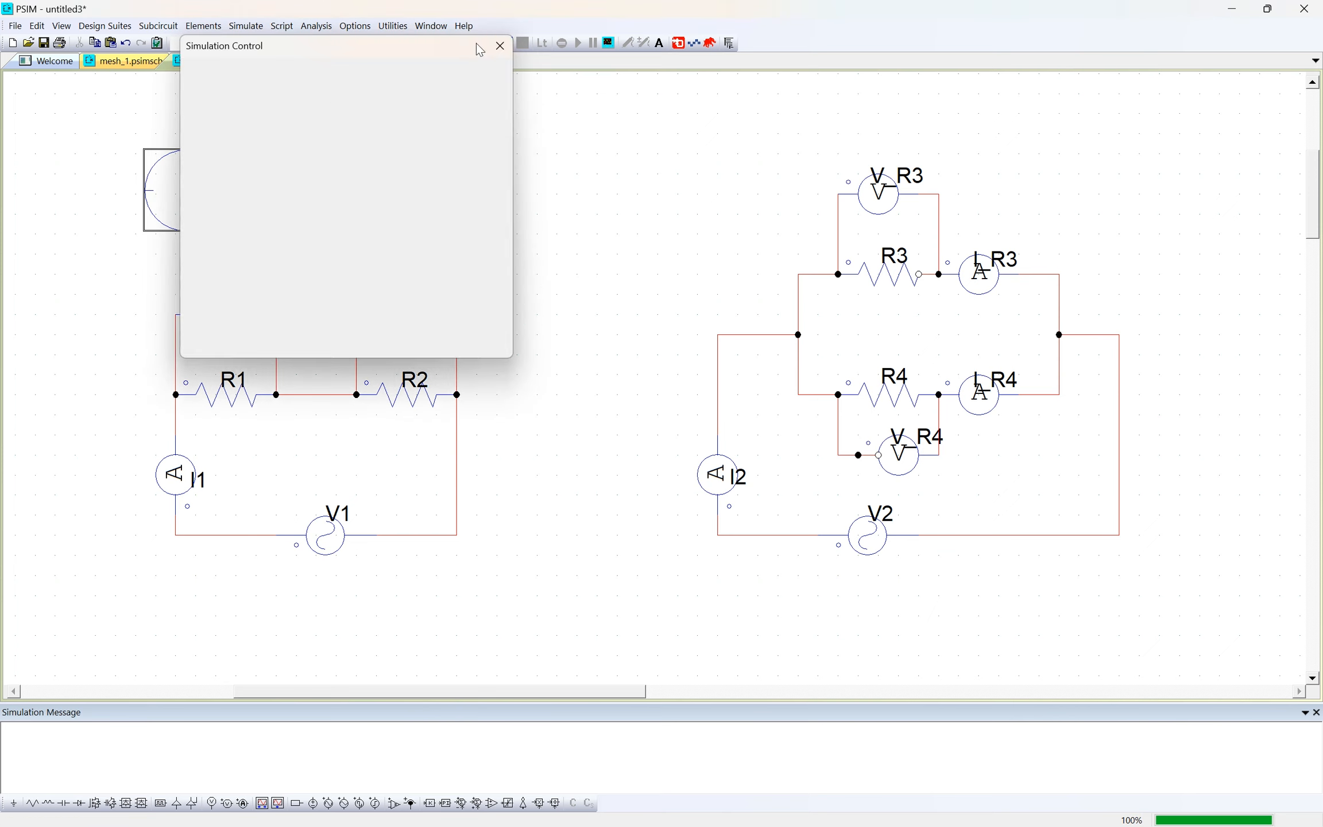
{"action": "left_click", "coordinate": [246, 26]}
{"action": "left_click_drag", "start_coordinate": [183, 223], "coordinate": [181, 212]}
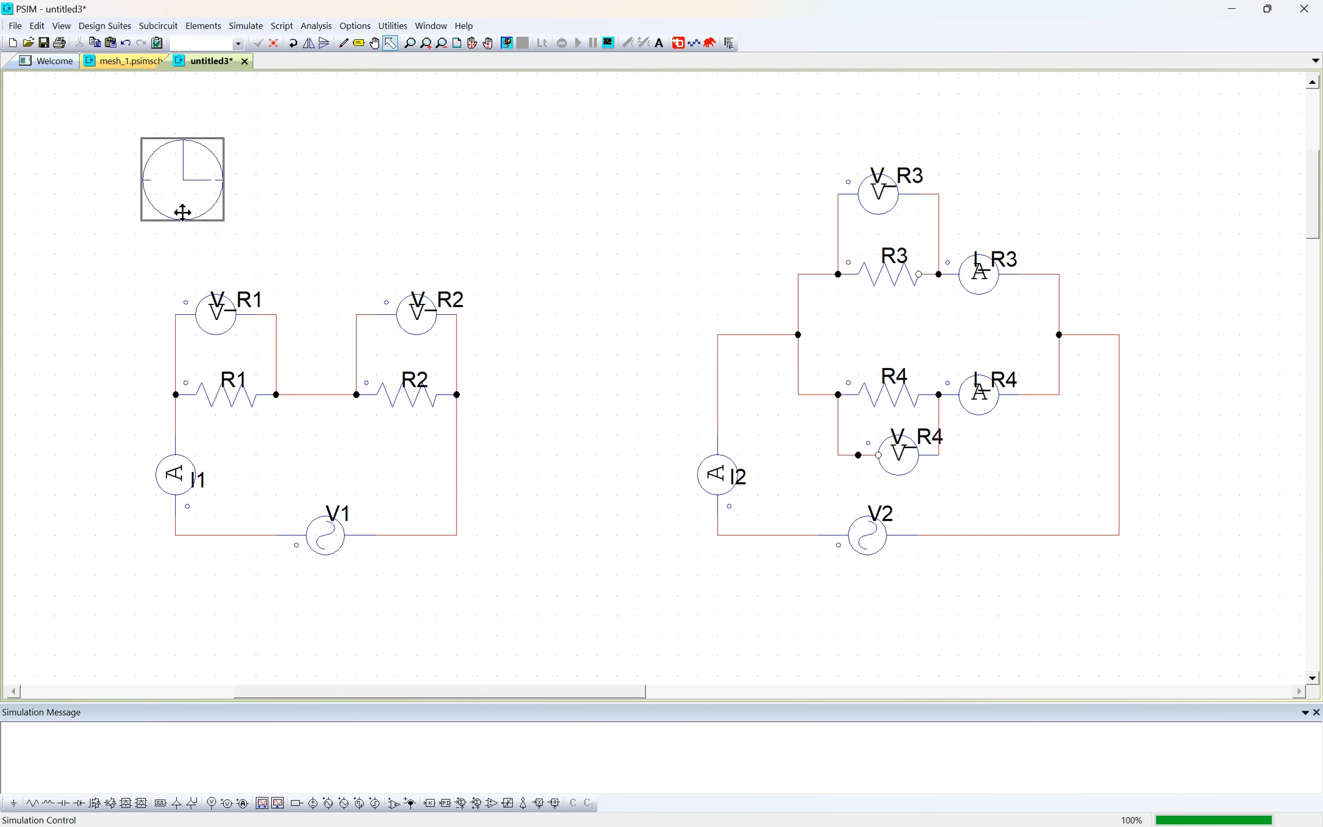
{"action": "double_click", "coordinate": [182, 213]}
{"action": "left_click", "coordinate": [276, 137]}
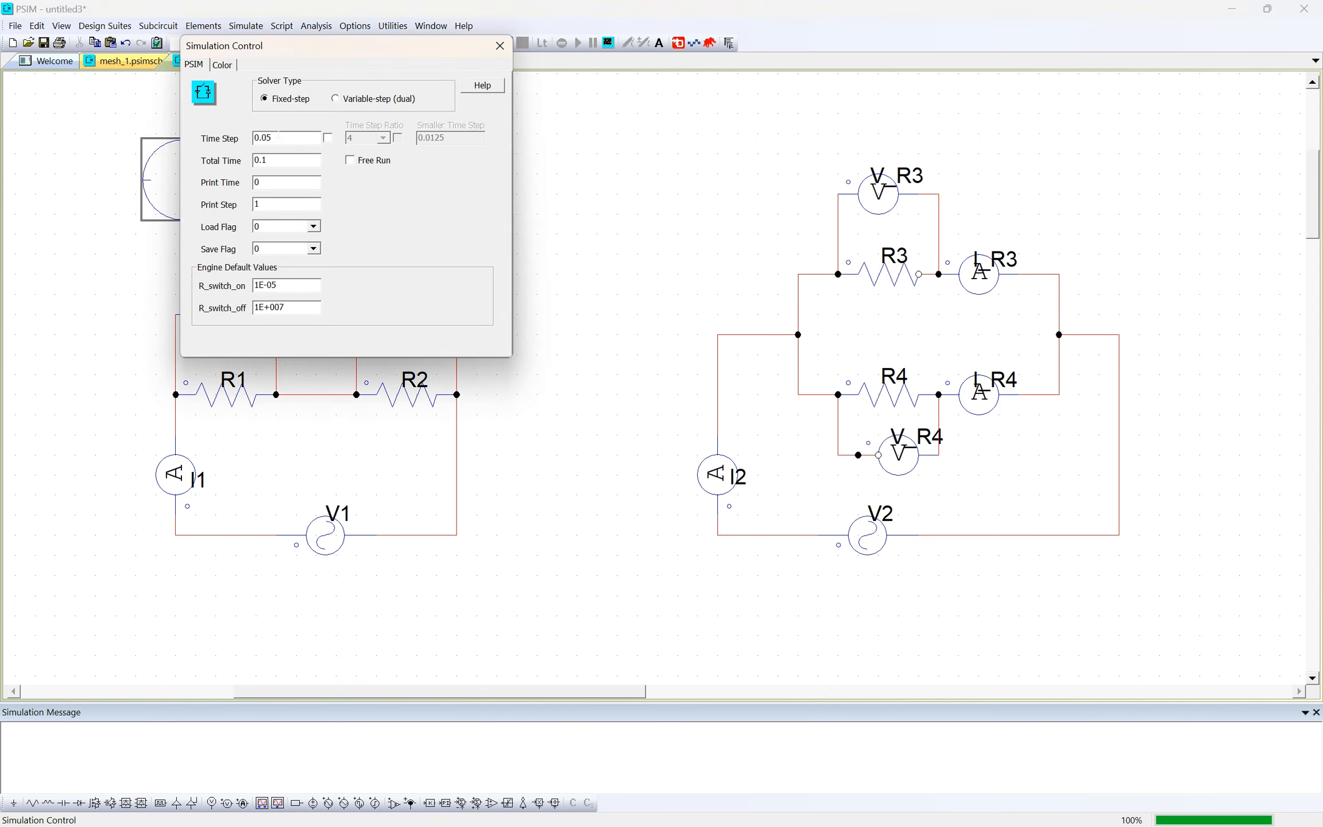
{"action": "key", "text": "BackSpace"}
{"action": "type", "text": "1"}
{"action": "left_click", "coordinate": [549, 119]}
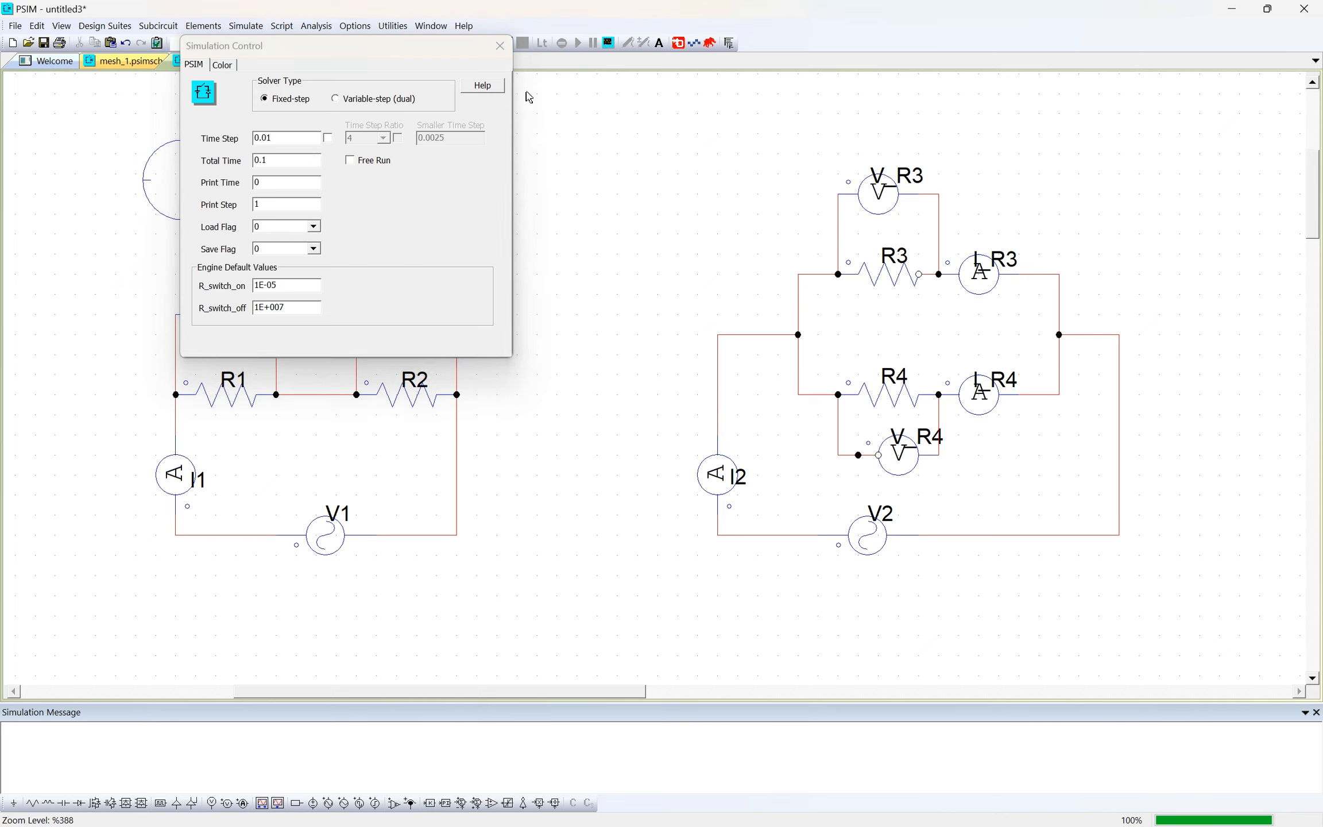
{"action": "left_click", "coordinate": [499, 45]}
- Run the simulation with the 0.01 time step and acknowledge the messages without opening the waveforms
{"action": "left_click", "coordinate": [507, 44]}
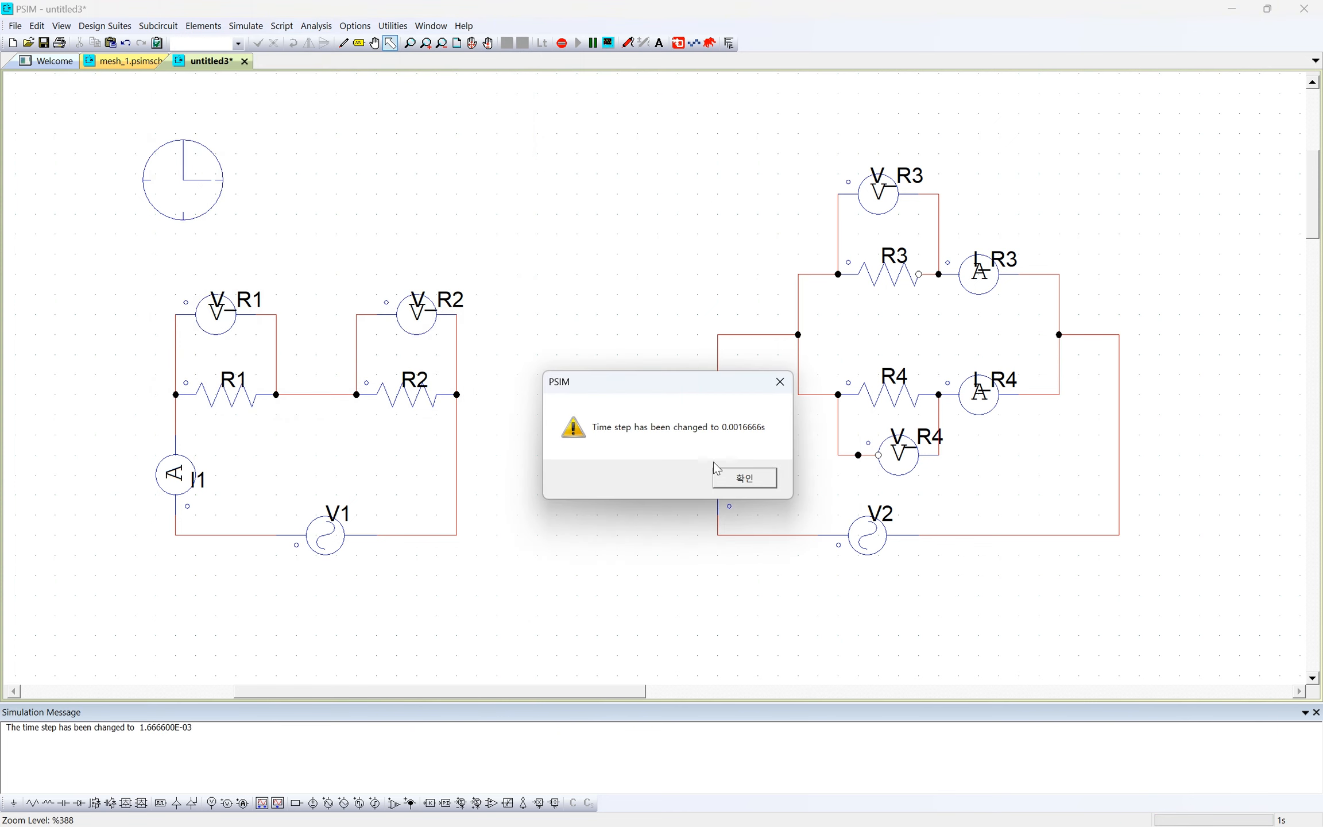
{"action": "left_click", "coordinate": [741, 489]}
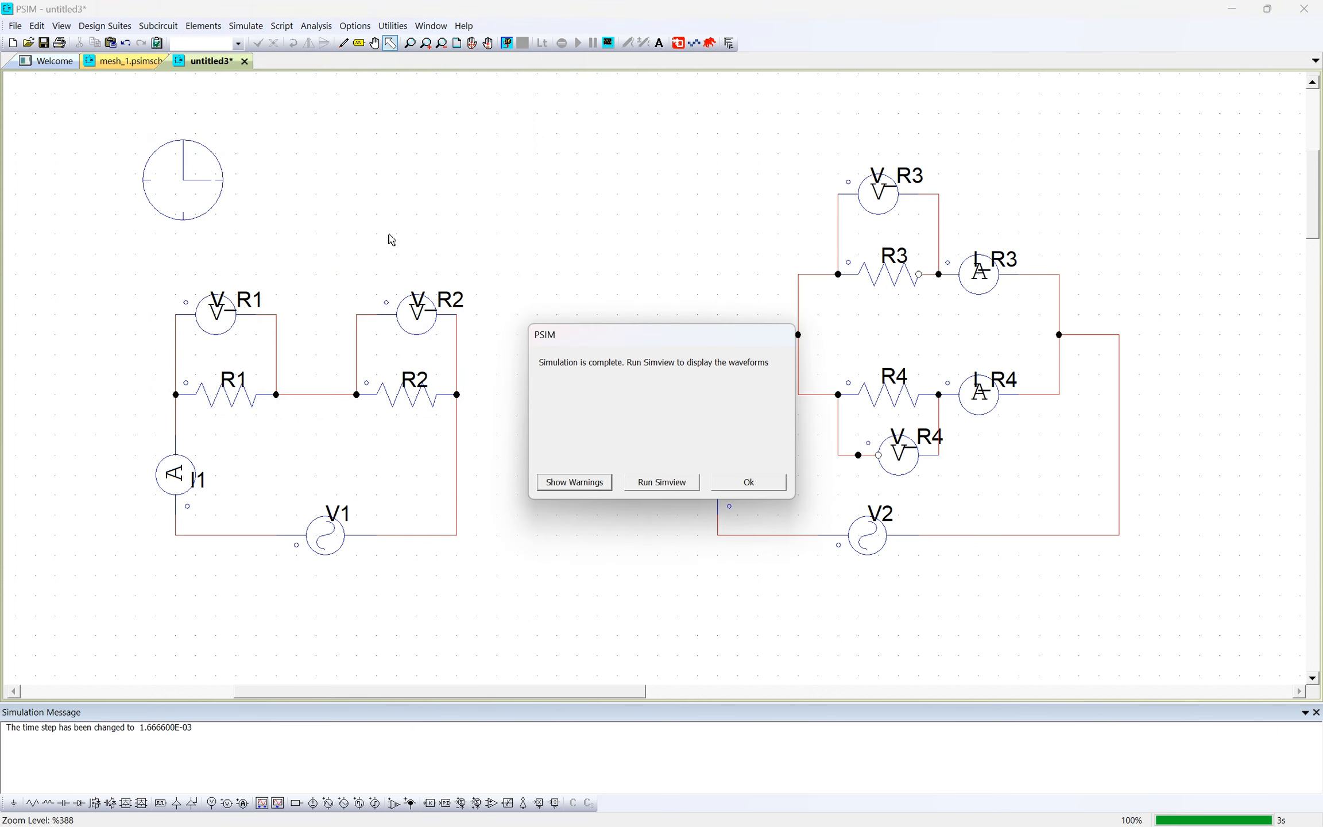
{"action": "left_click", "coordinate": [749, 488]}
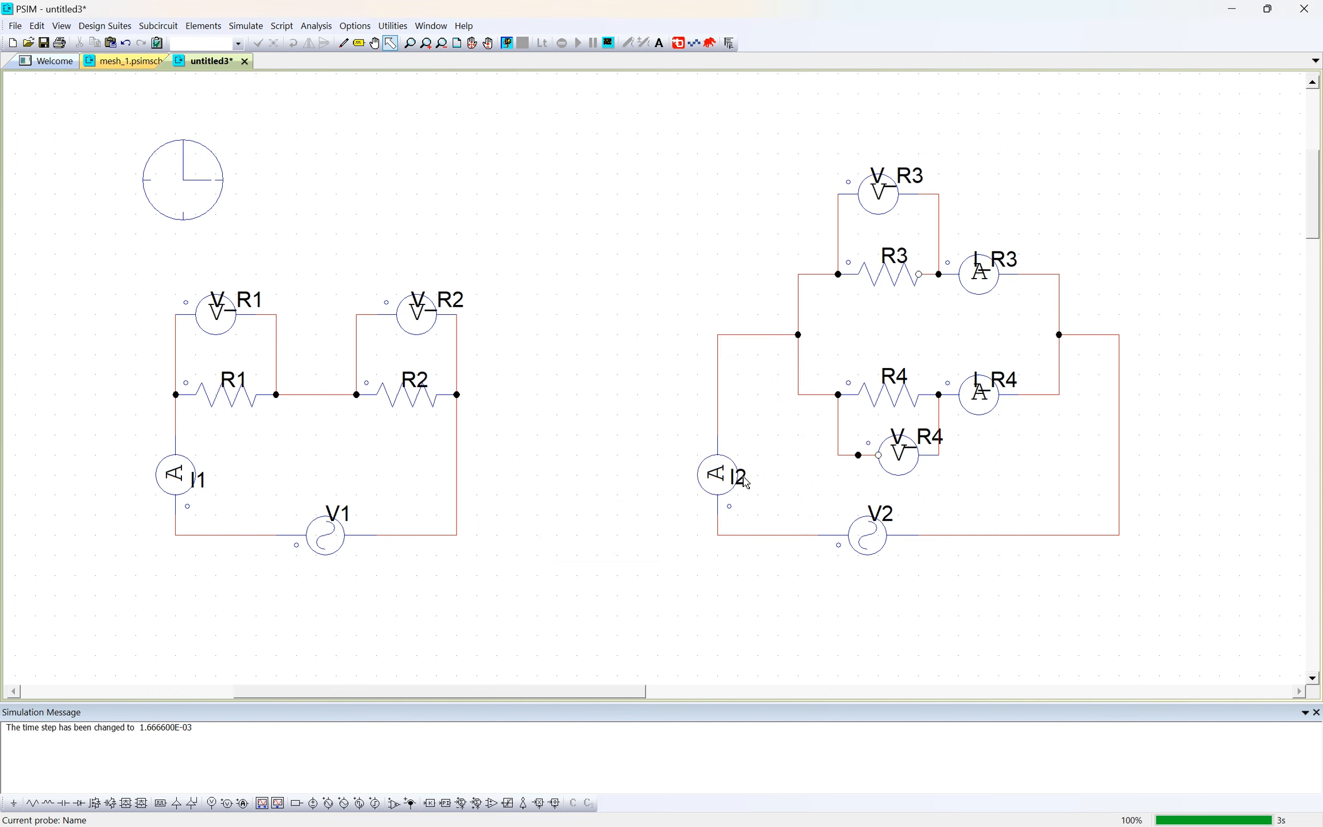
{"action": "key", "text": "alt+Tab"}
{"action": "key", "text": "alt+Tab"}
{"action": "key", "text": "alt+Tab"}
{"action": "key", "text": "alt+Tab"}
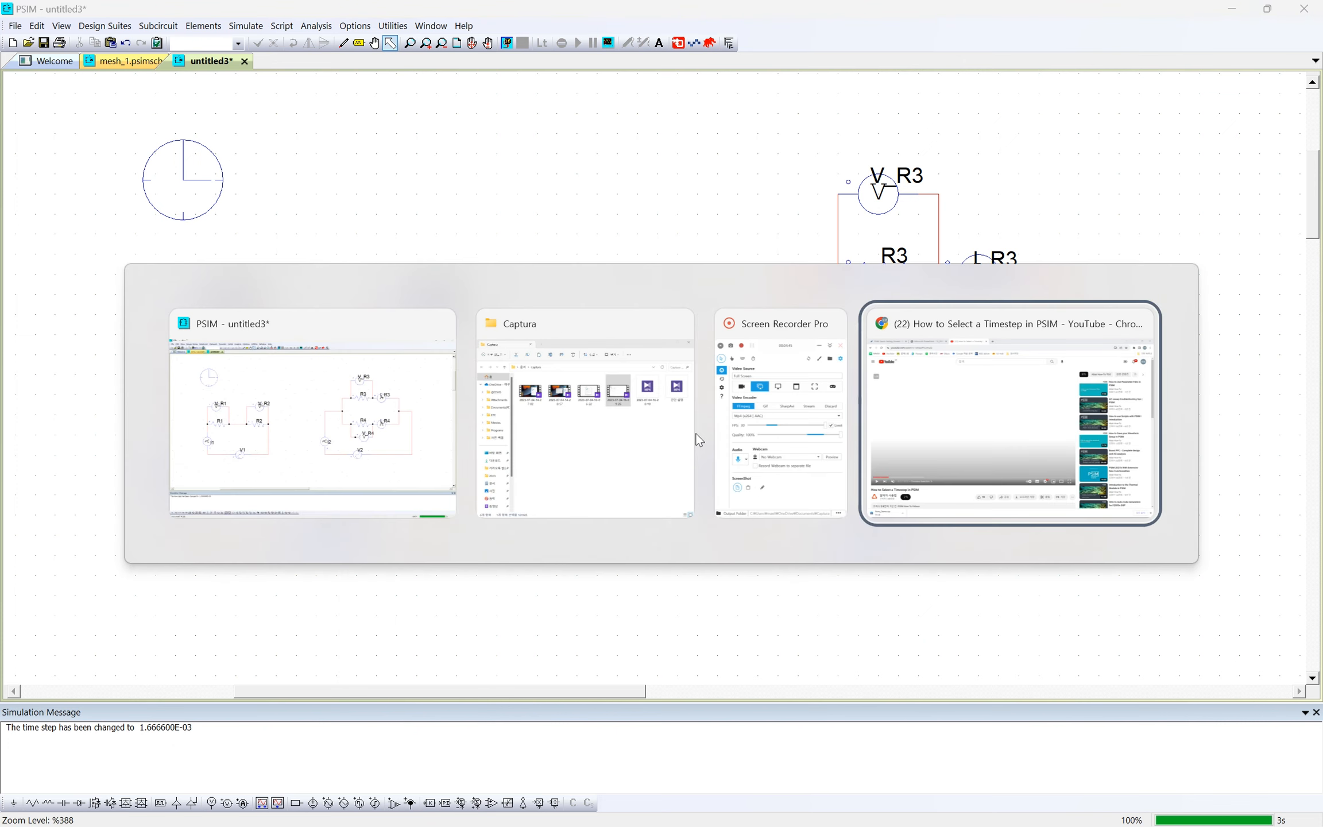
- Check the time step in the Simulation Control settings and run the simulation again
{"action": "double_click", "coordinate": [153, 182]}
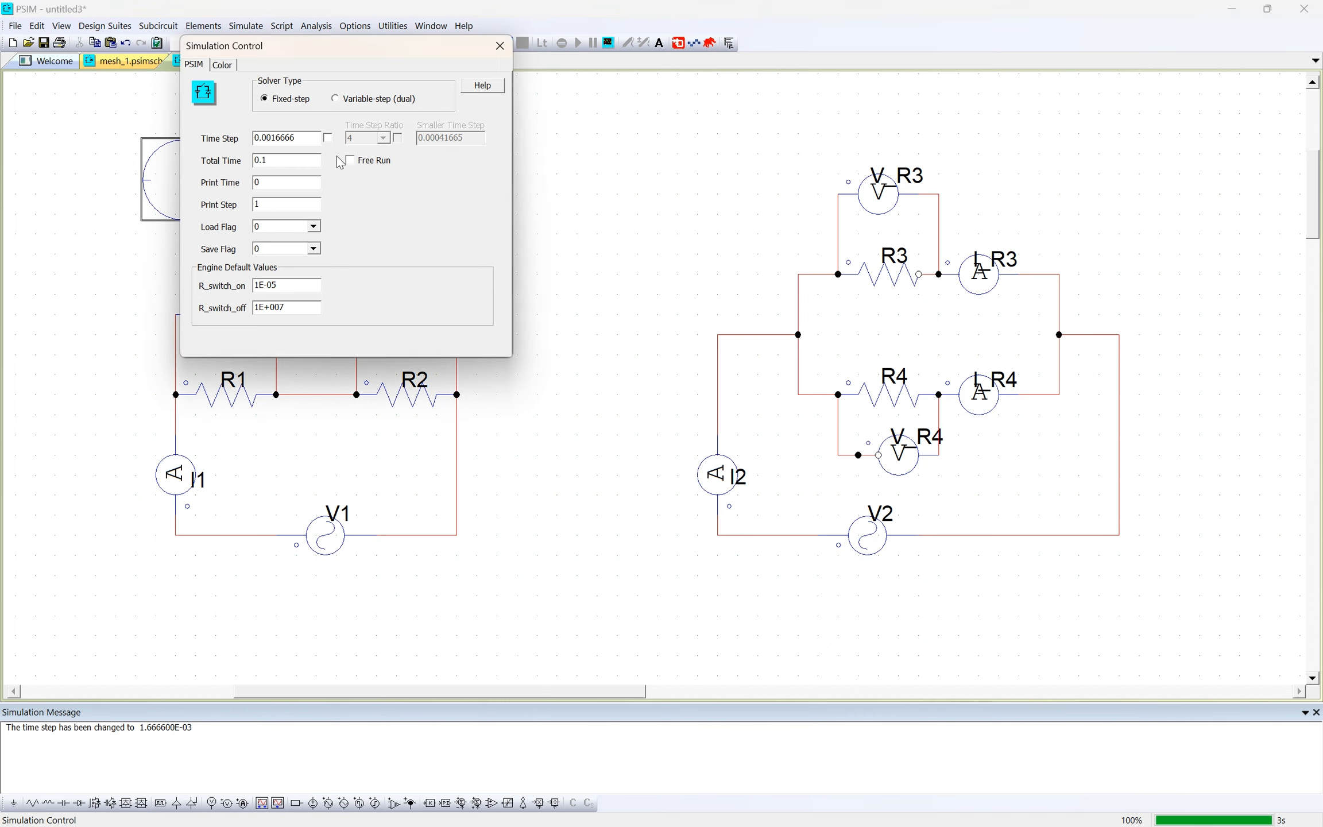
{"action": "left_click", "coordinate": [499, 46]}
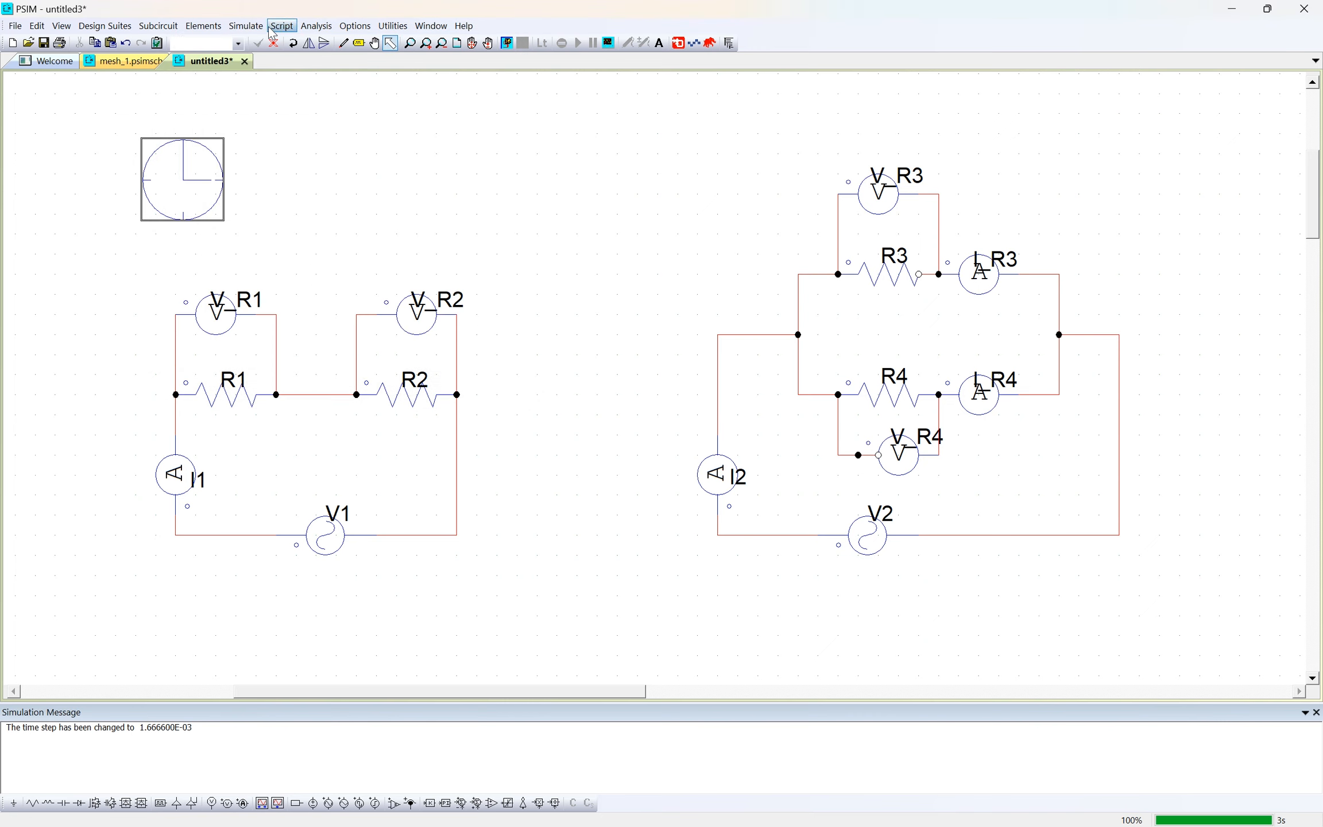
{"action": "left_click", "coordinate": [259, 28]}
{"action": "left_click", "coordinate": [267, 61]}
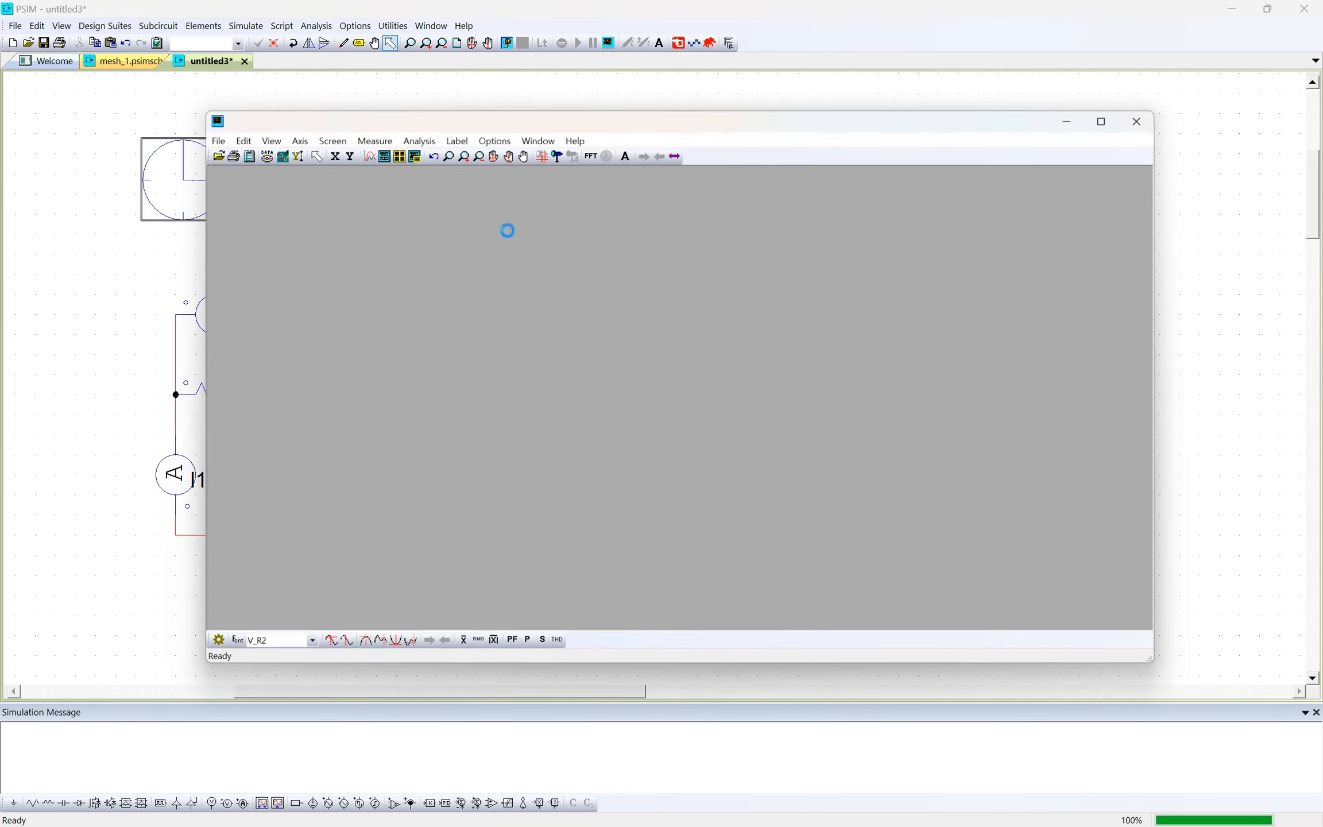
- Plot I1, V_R1 and V_R2 in one graph, inspect the coarser waveforms and close the graph window
{"action": "left_click", "coordinate": [539, 306]}
{"action": "left_click", "coordinate": [540, 325], "text": "ctrl"}
{"action": "left_click", "coordinate": [540, 335], "text": "ctrl"}
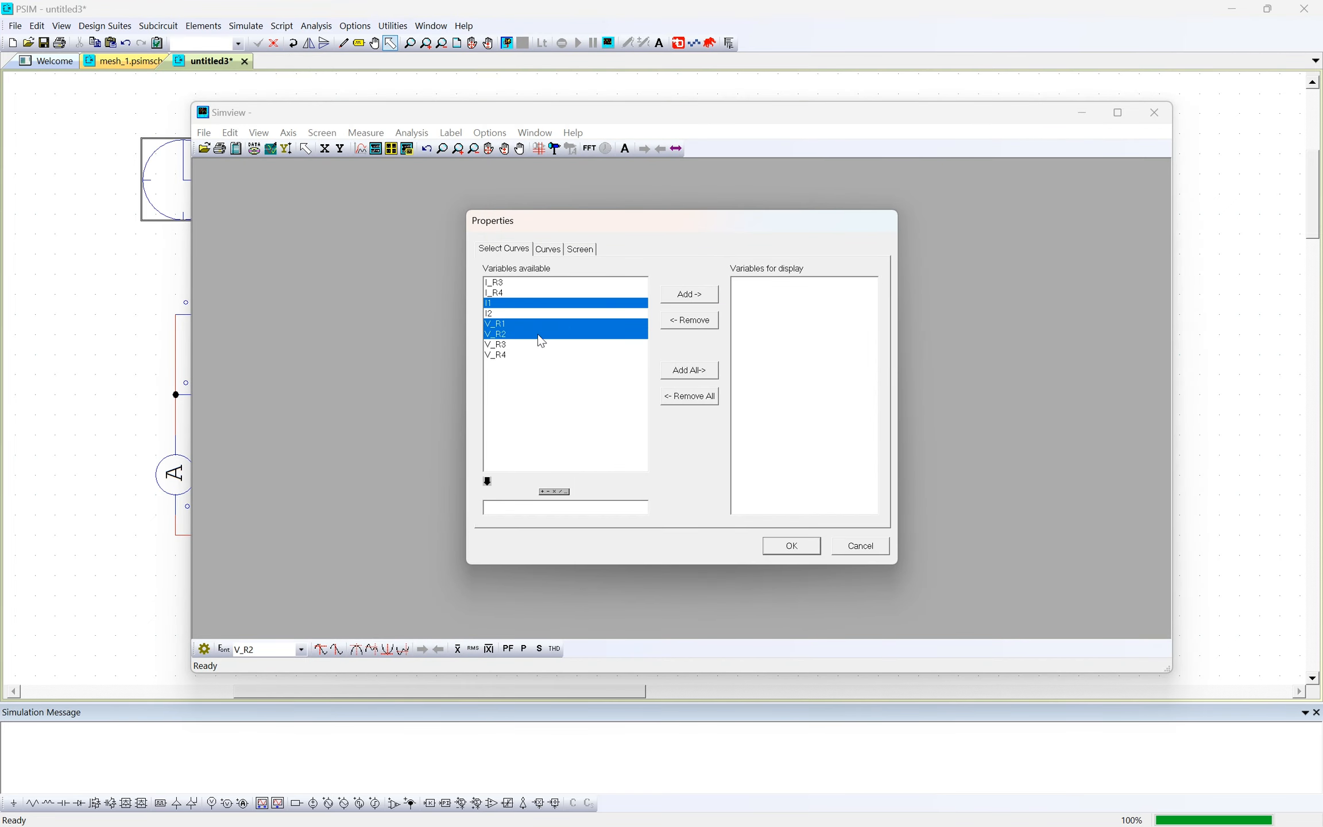
{"action": "left_click", "coordinate": [689, 295]}
{"action": "left_click", "coordinate": [806, 550]}
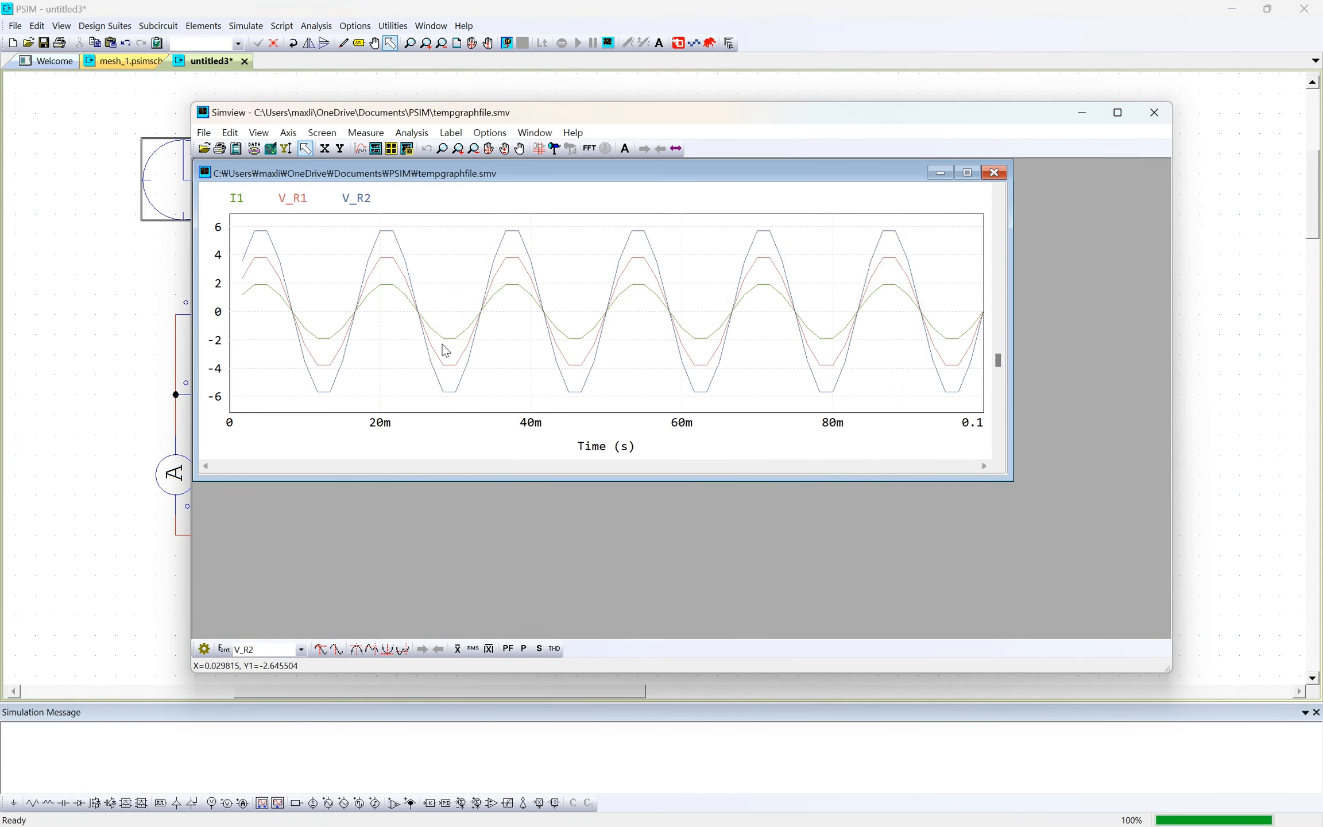
{"action": "scroll", "coordinate": [396, 340], "scroll_direction": "down", "scroll_amount": 3}
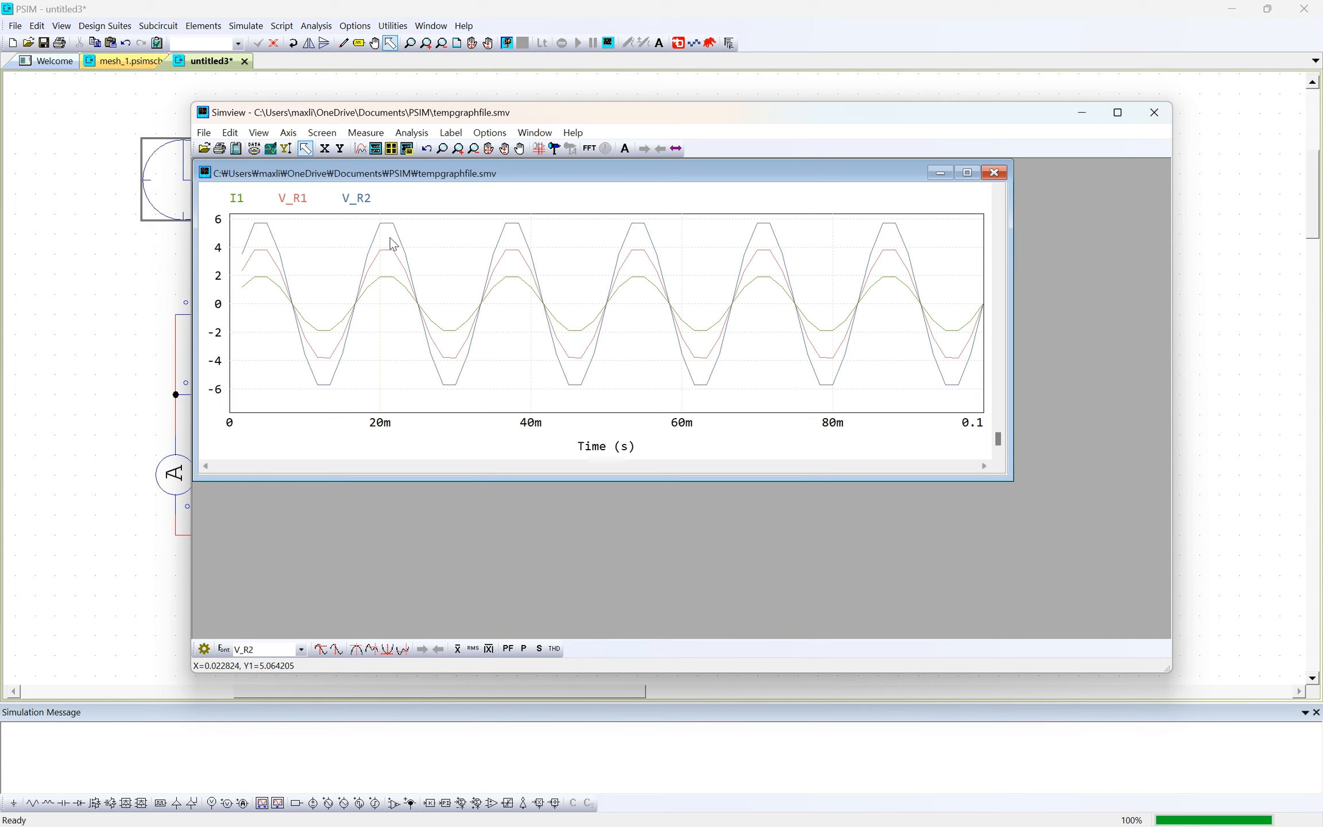
{"action": "left_click", "coordinate": [1154, 113]}
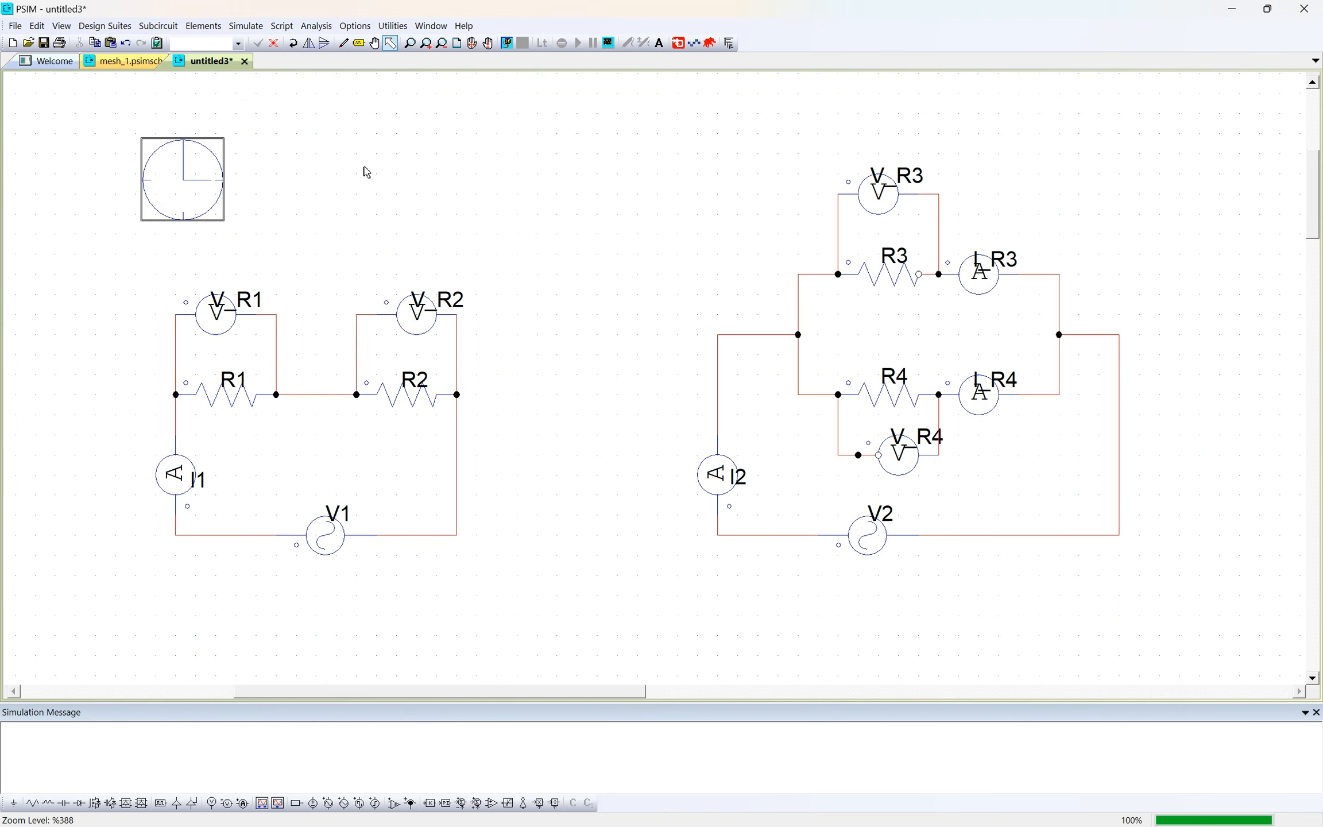
- Set the time step in the Simulation Control settings to 1e-5 and close the settings
{"action": "double_click", "coordinate": [160, 184]}
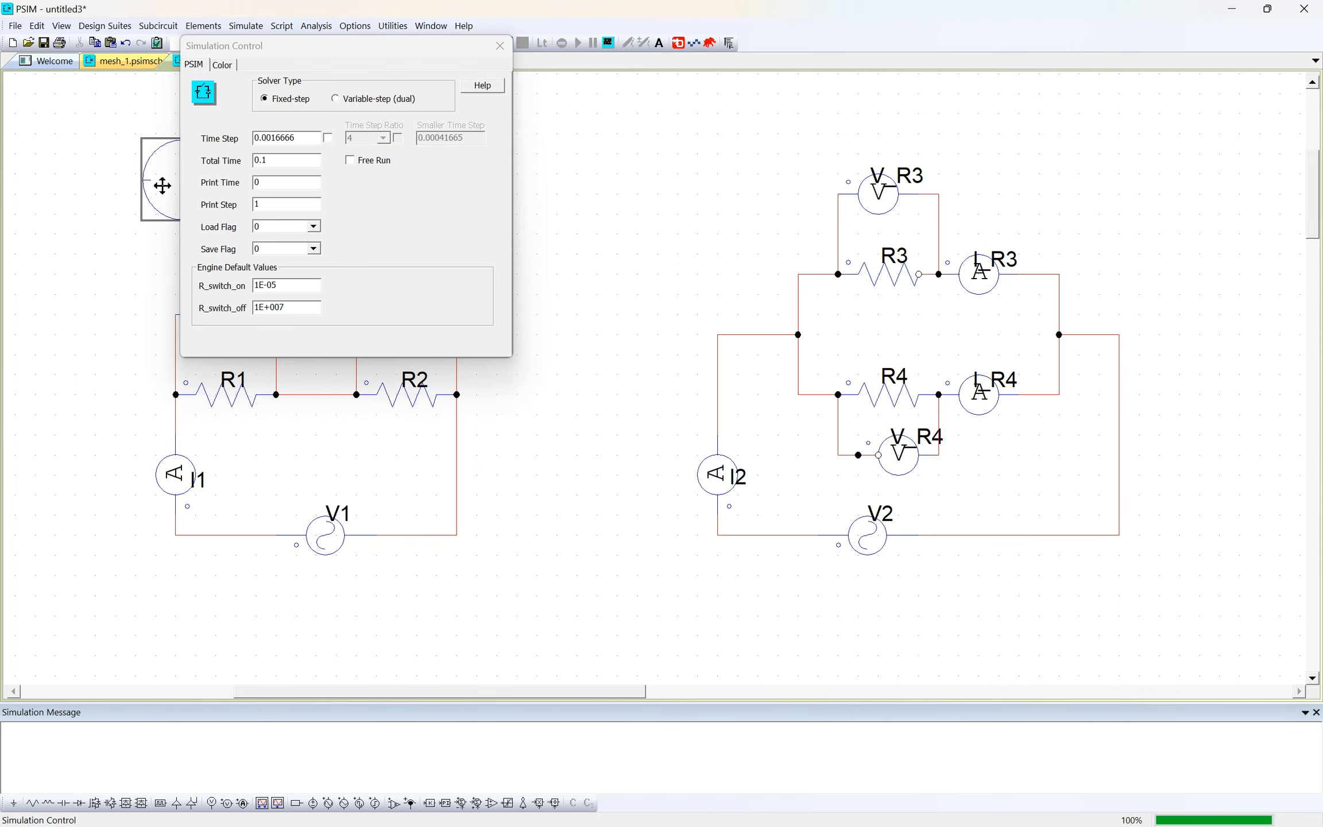
{"action": "left_click", "coordinate": [569, 191]}
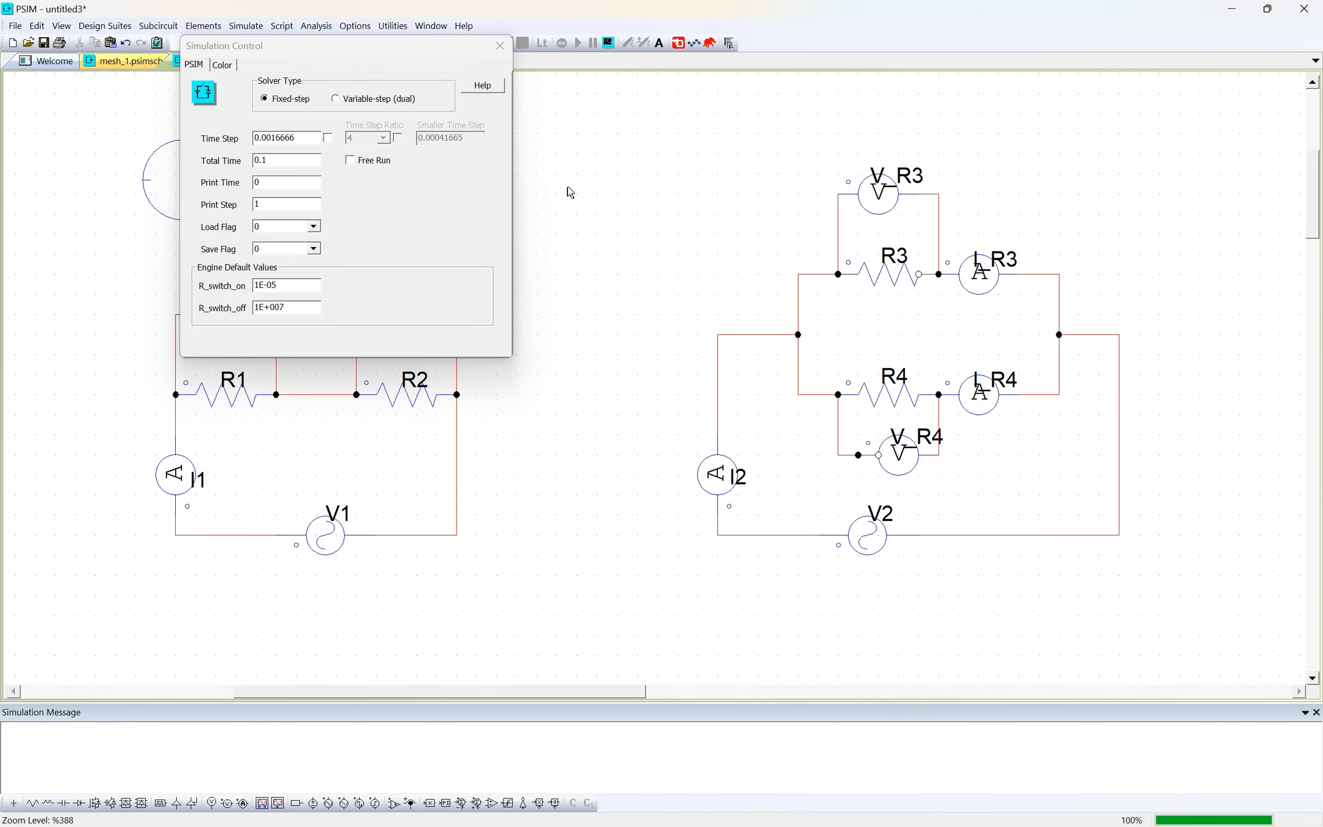
{"action": "left_click", "coordinate": [500, 46]}
{"action": "double_click", "coordinate": [194, 204]}
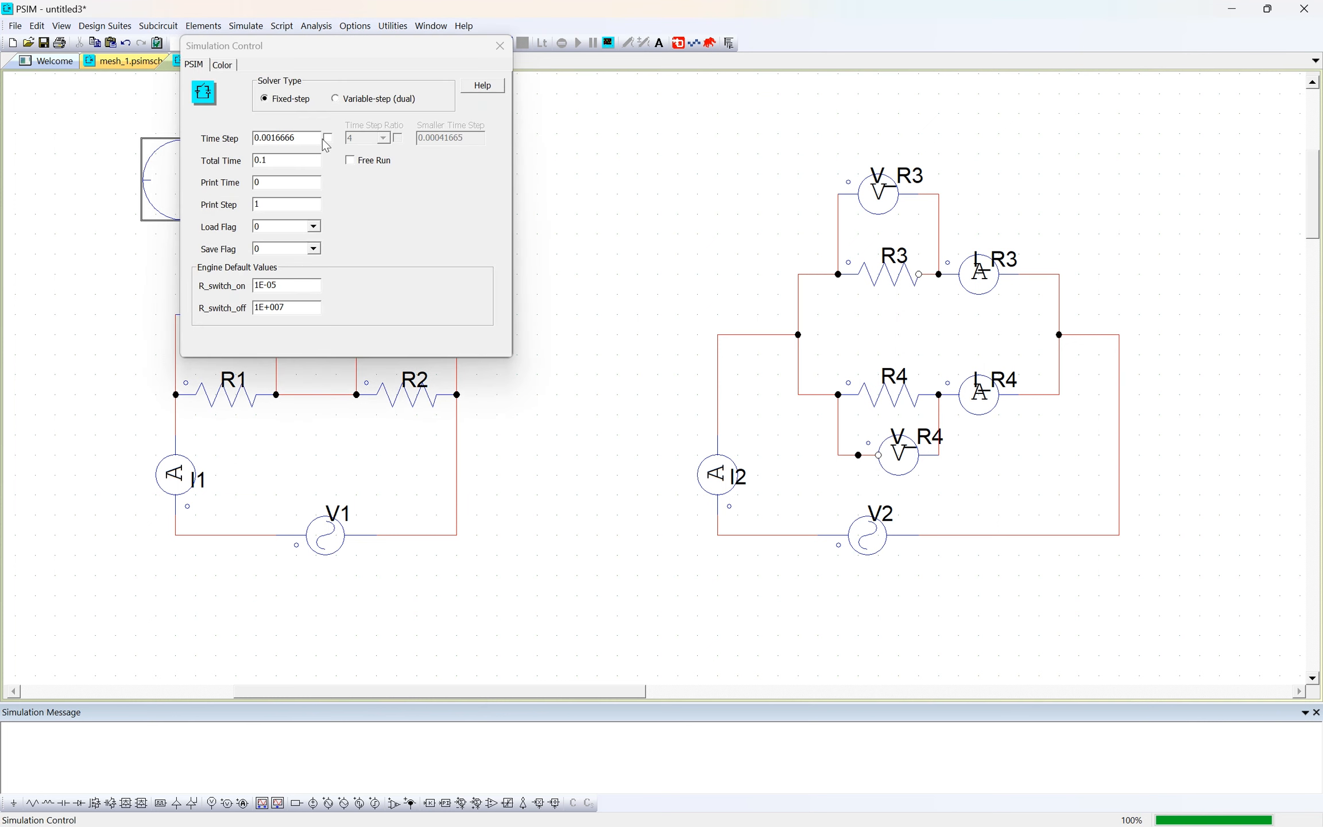
{"action": "double_click", "coordinate": [282, 137]}
{"action": "type", "text": "1"}
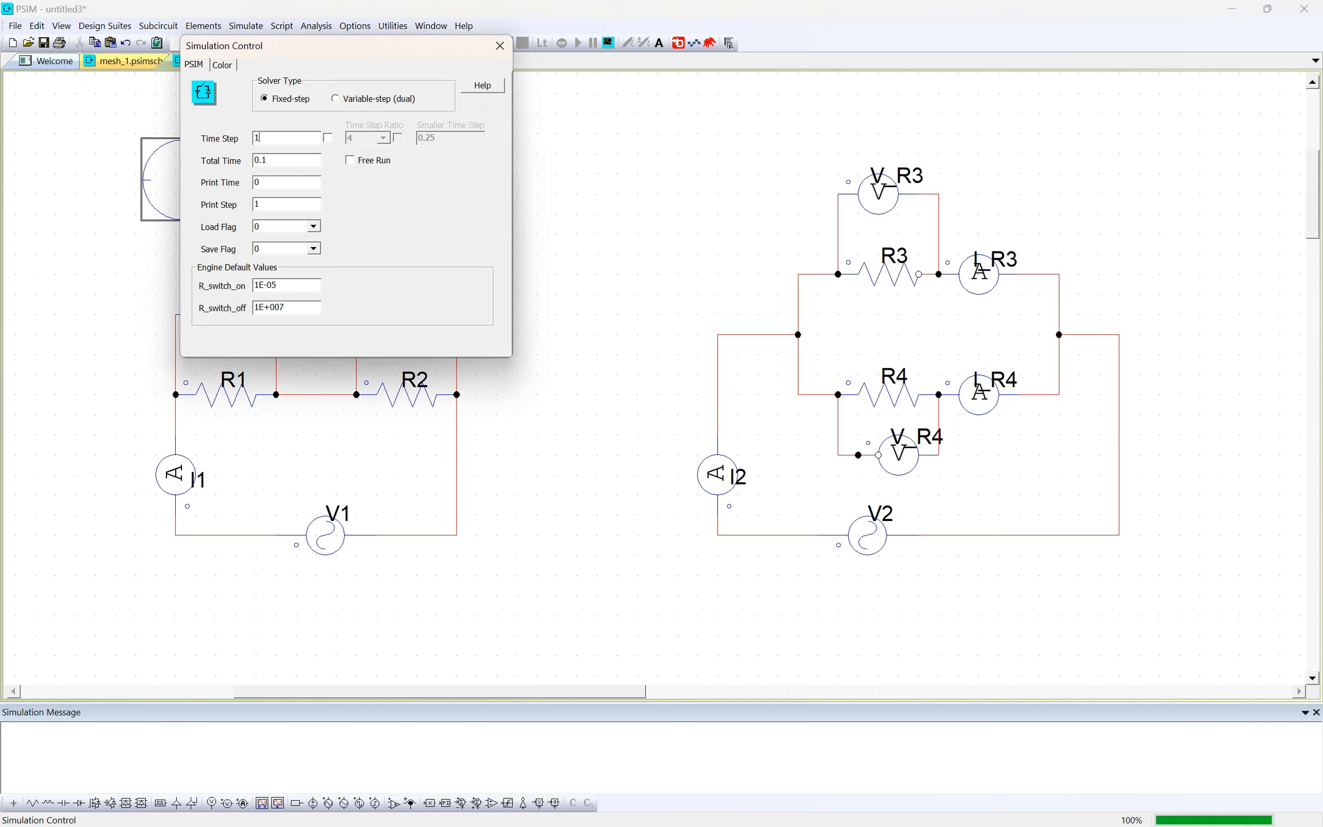
{"action": "type", "text": "e-5"}
{"action": "left_click", "coordinate": [499, 45]}
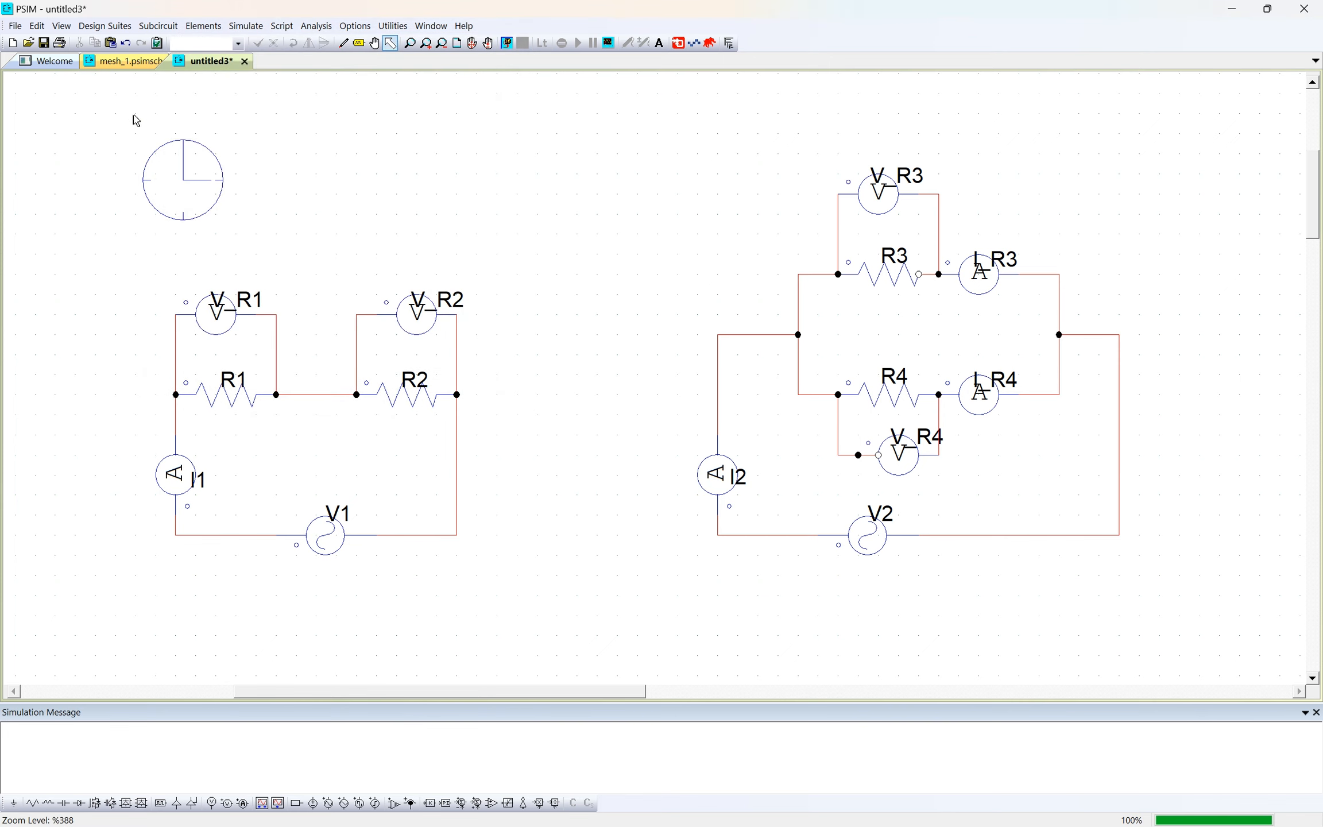
- Check the time step and total time in the Simulation Control settings
{"action": "key", "text": "ctrl+a"}
{"action": "left_click", "coordinate": [1201, 595]}
{"action": "double_click", "coordinate": [178, 173]}
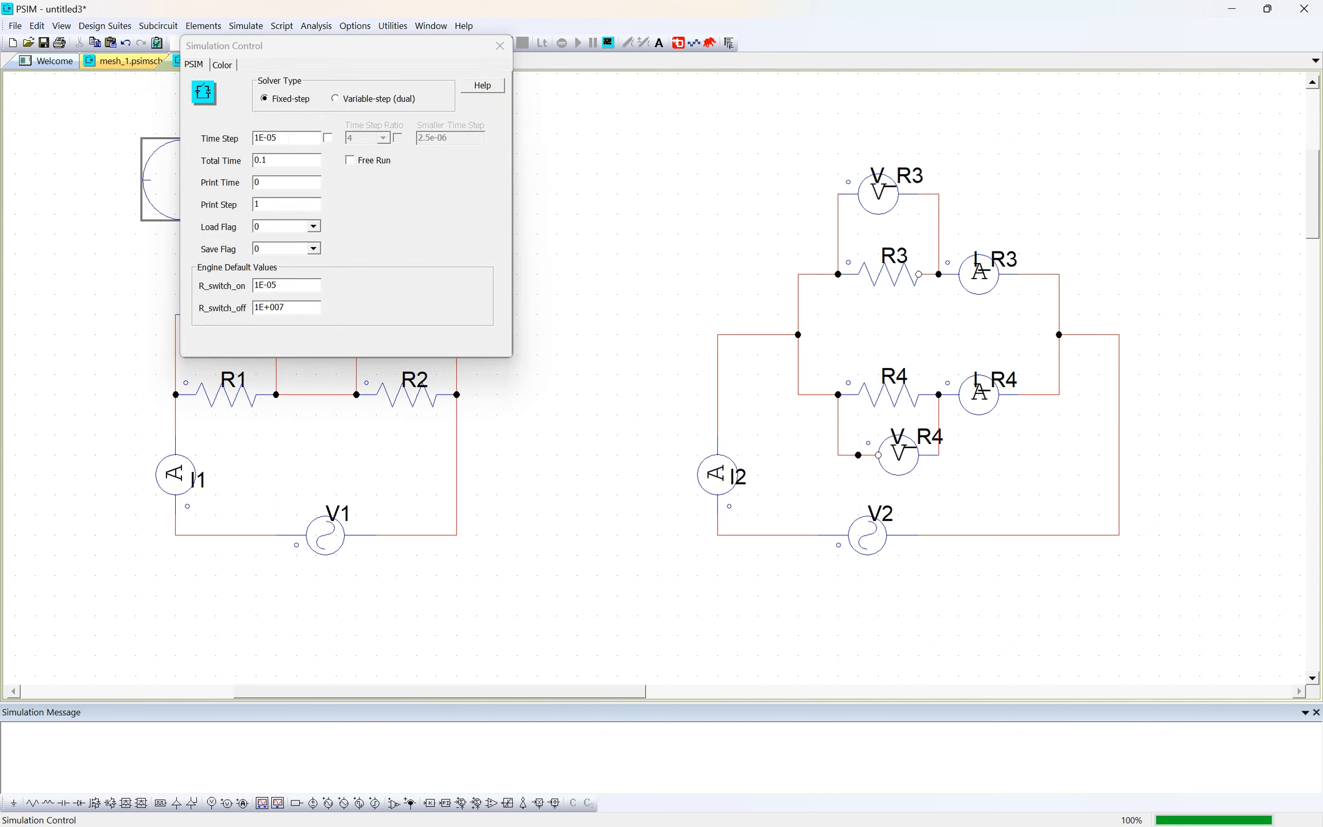
{"action": "left_click", "coordinate": [498, 48]}
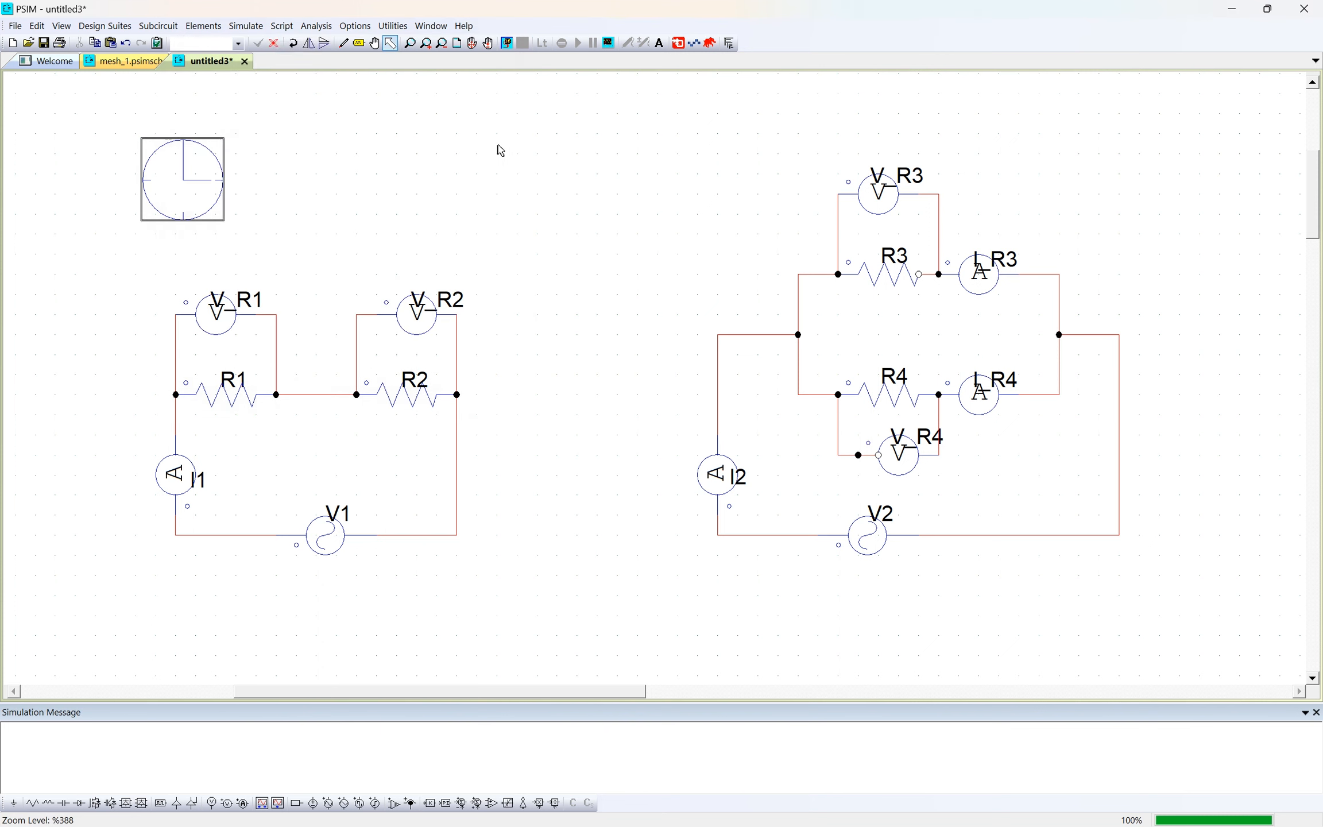
{"action": "left_click_drag", "start_coordinate": [101, 99], "coordinate": [1133, 593]}
{"action": "left_click", "coordinate": [1159, 600]}
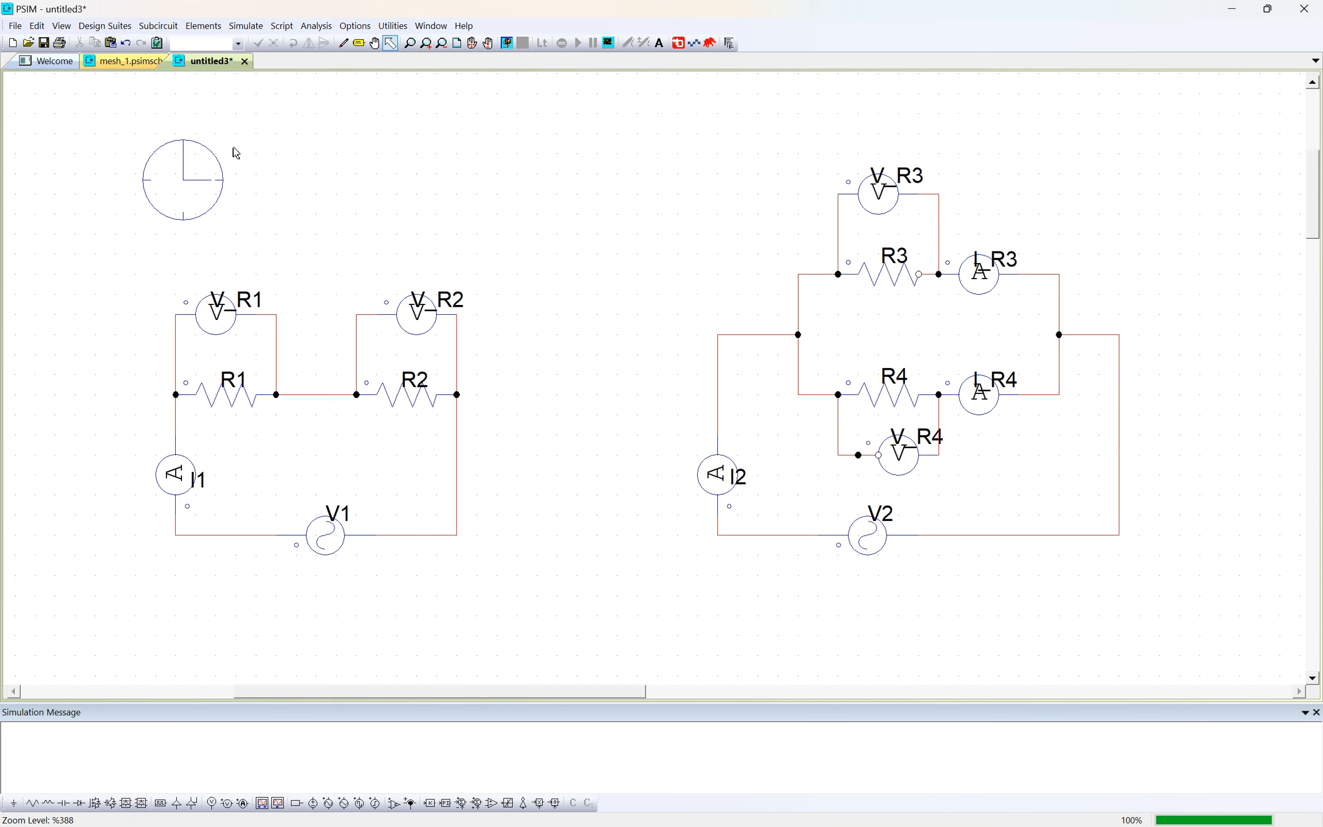
{"action": "key", "text": "ctrl+a"}
{"action": "left_click", "coordinate": [1195, 548]}
- Save the untitled schematic with both resistor circuits as mesh_2 in the PSIM folder
{"action": "left_click", "coordinate": [15, 25]}
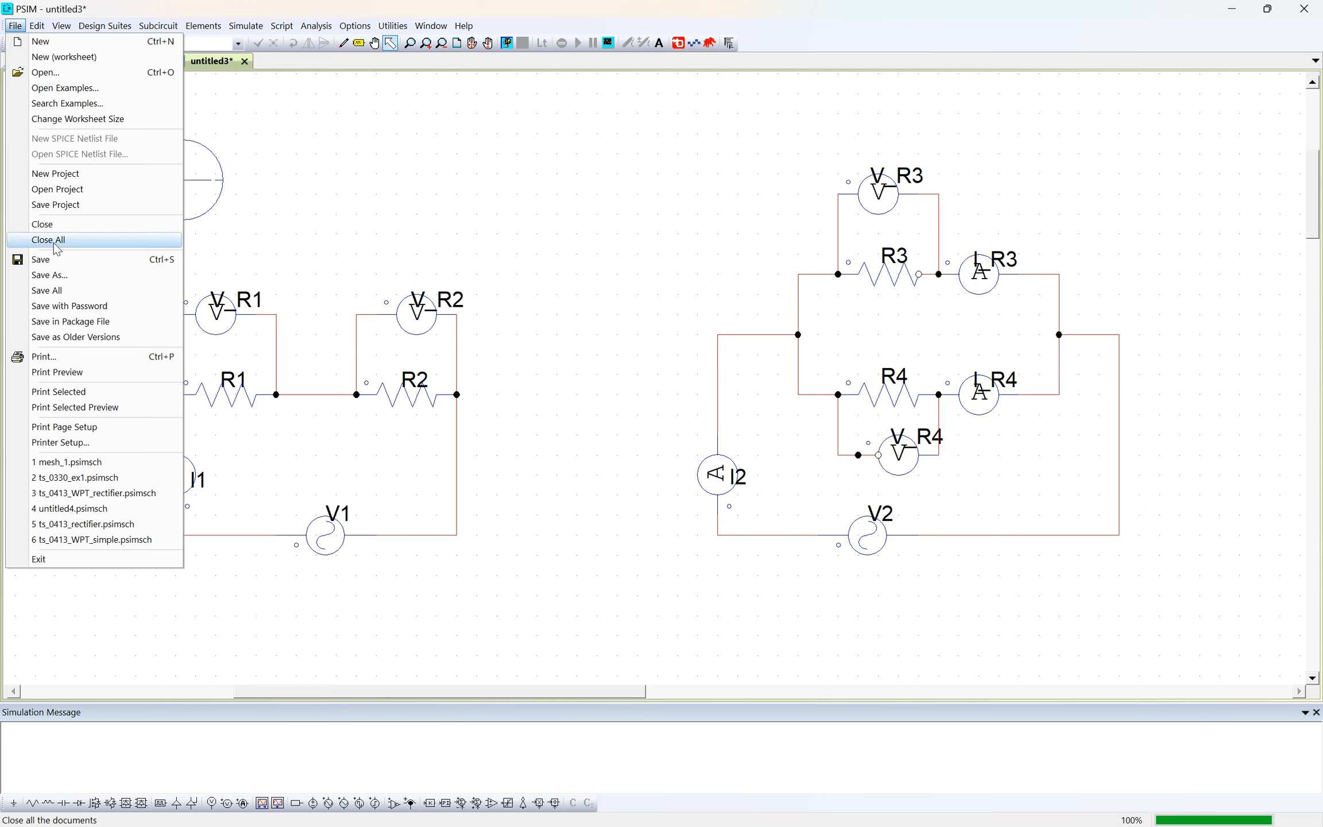
{"action": "left_click", "coordinate": [55, 259]}
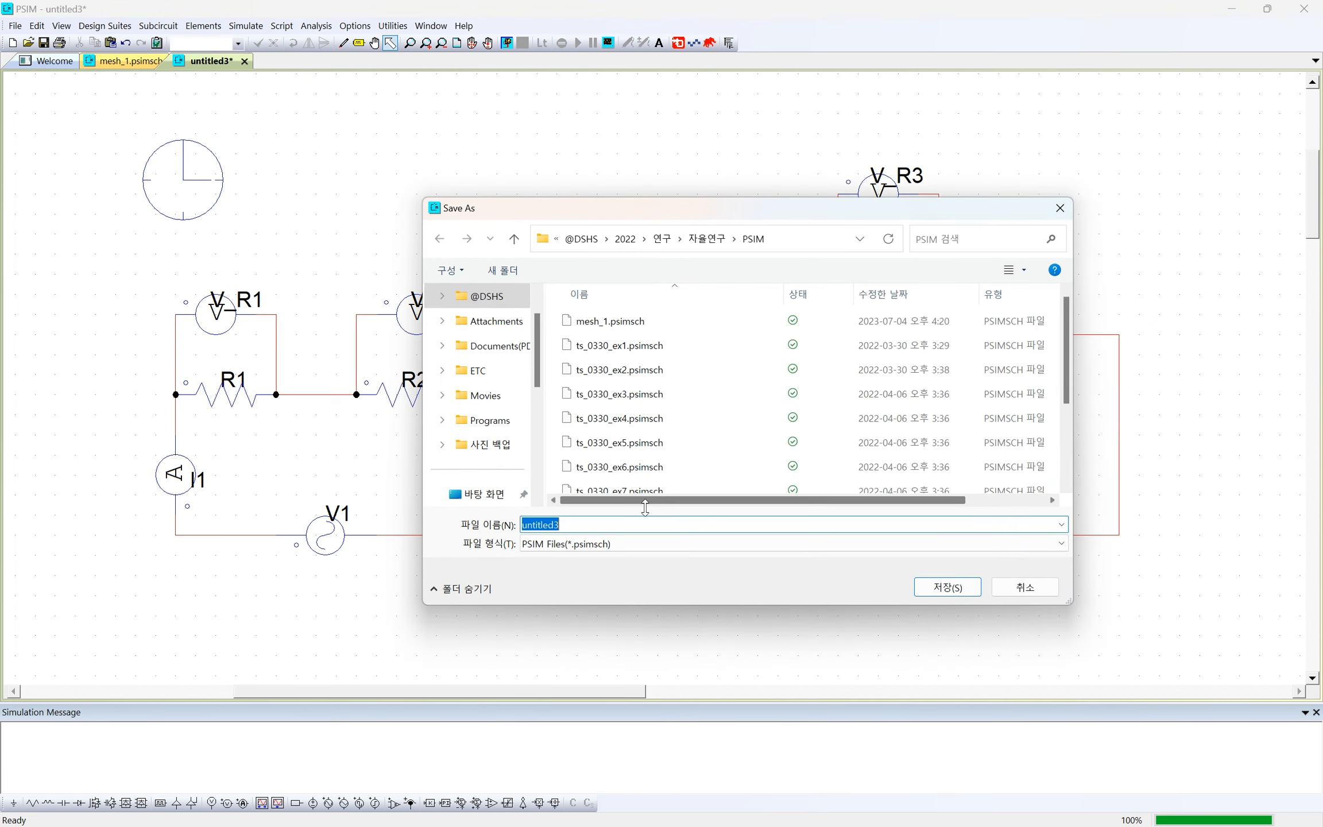
{"action": "type", "text": "mesh"}
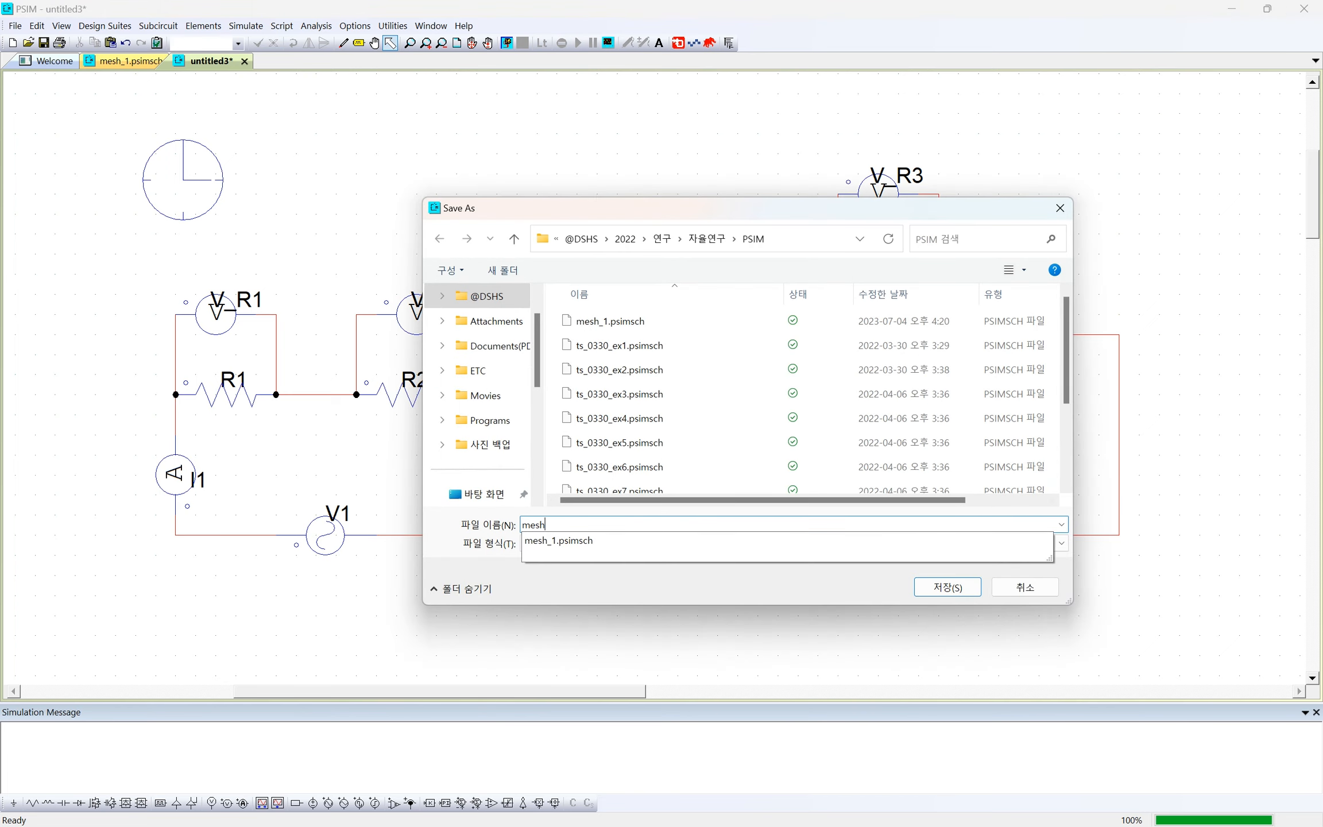
{"action": "type", "text": "_2"}
{"action": "key", "text": "Return"}
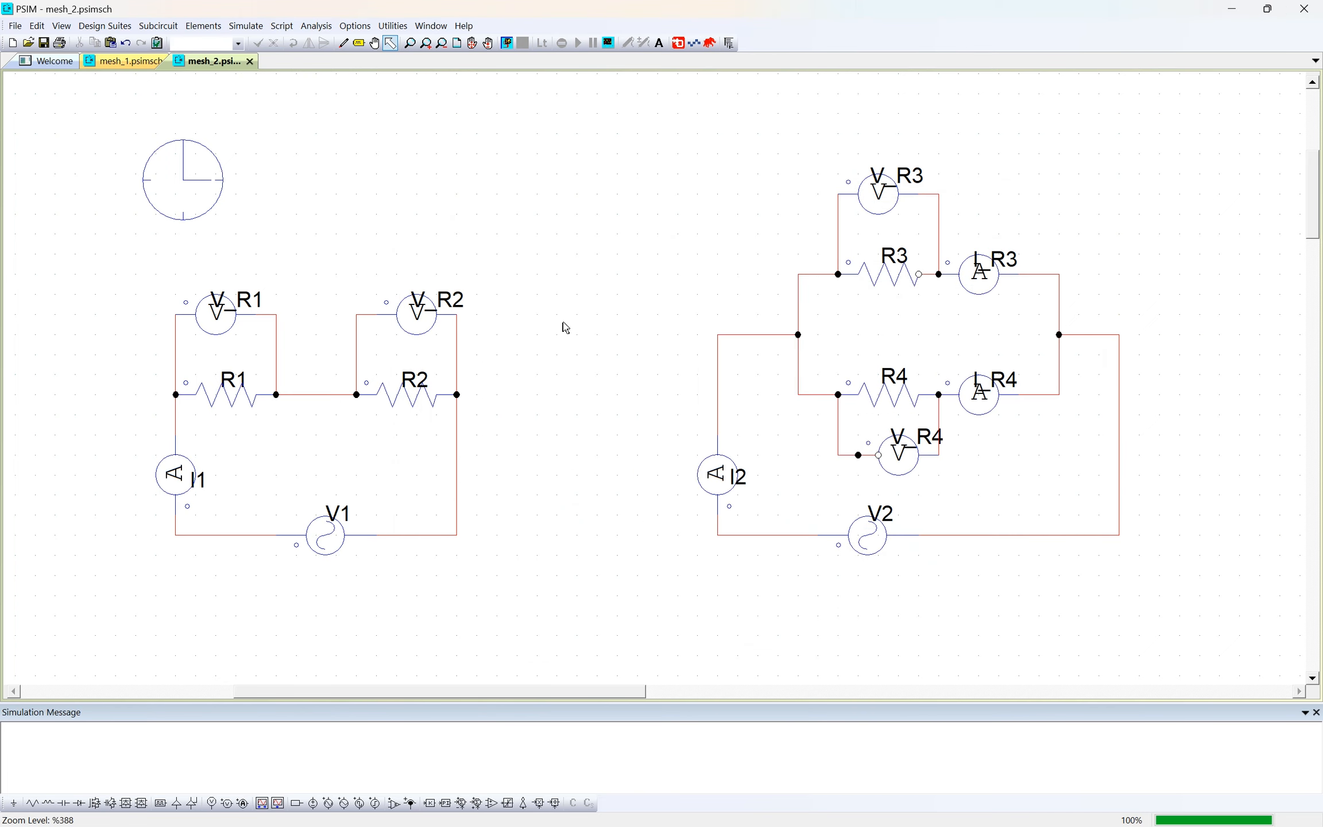